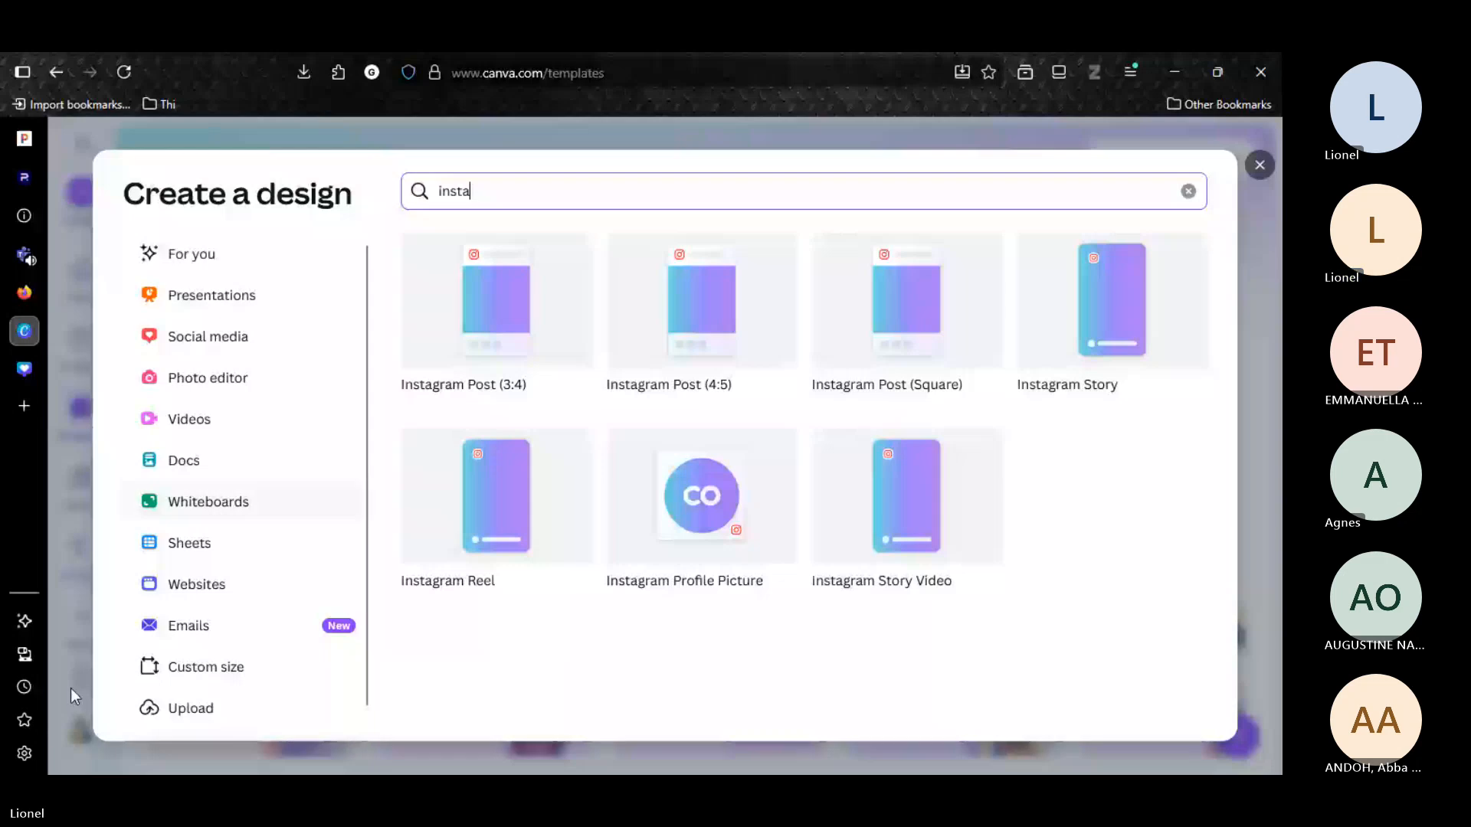
Create a blank Instagram Post (Square) design.
{"action": "left_click", "coordinate": [910, 315]}
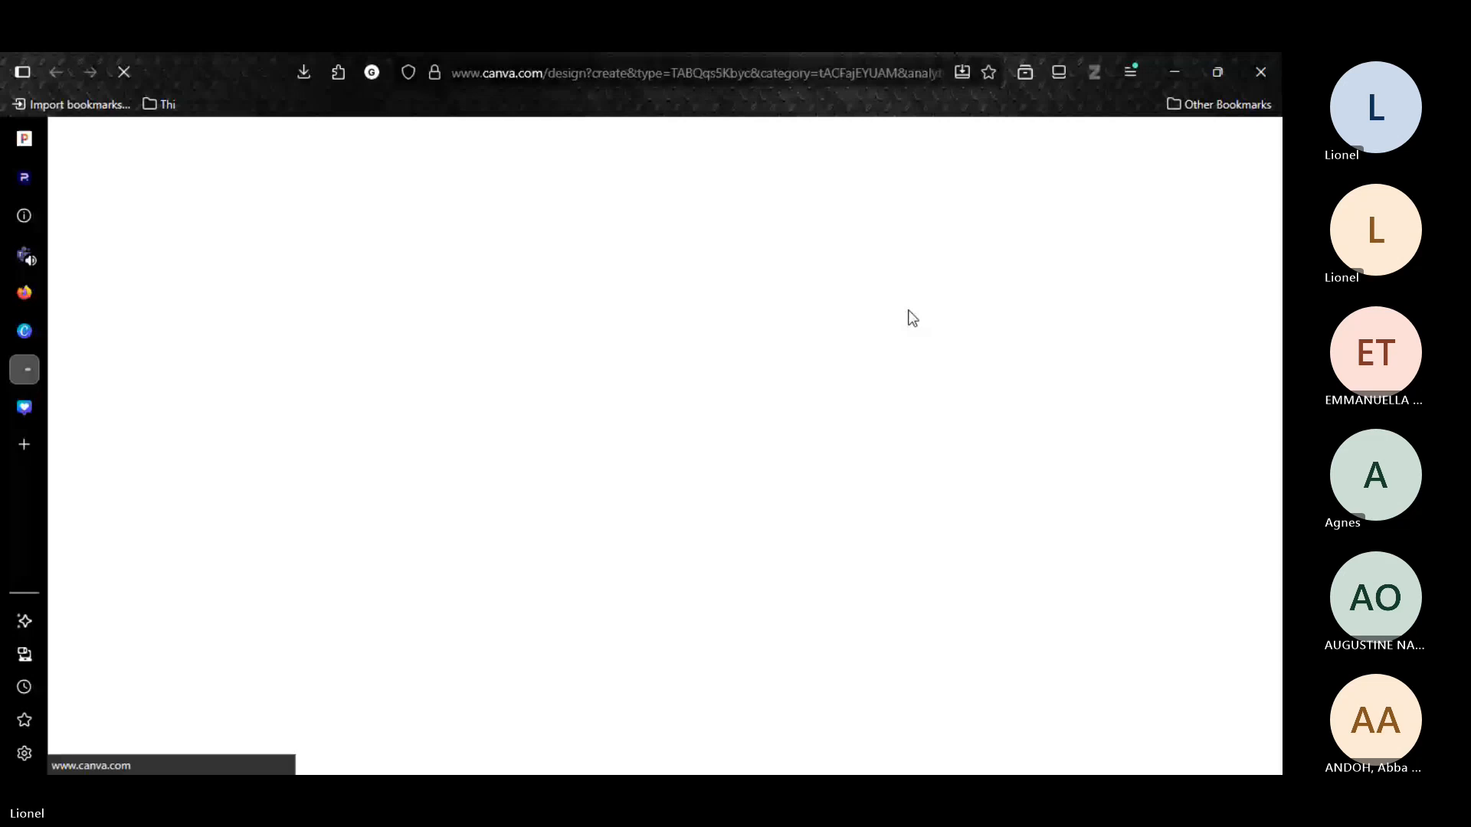
Open Pinterest in the empty browser tab and download the image of the Feliz Natal Christmas tree pin.
{"action": "mouse_move", "coordinate": [33, 299]}
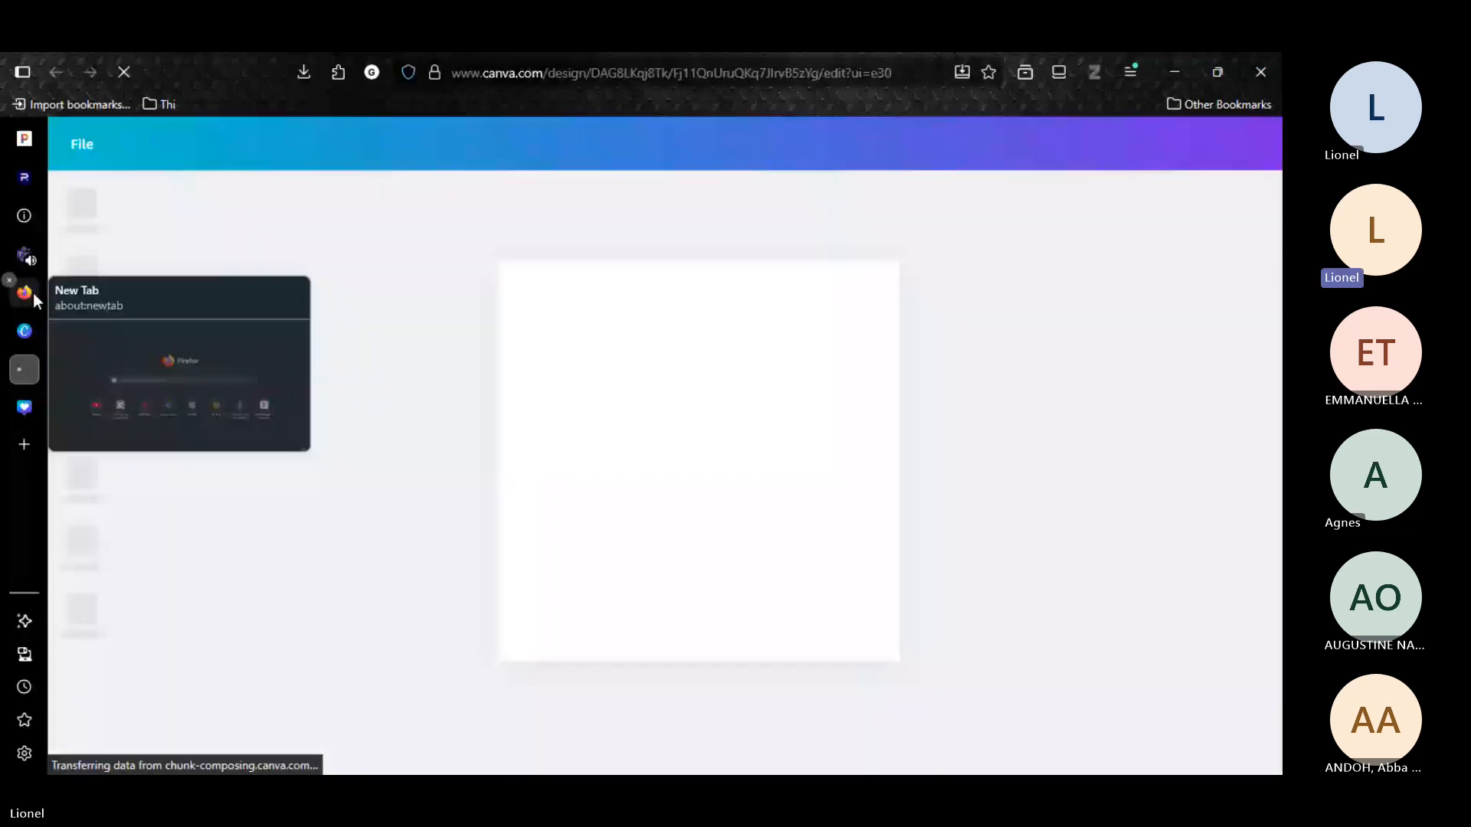
{"action": "left_click", "coordinate": [33, 292]}
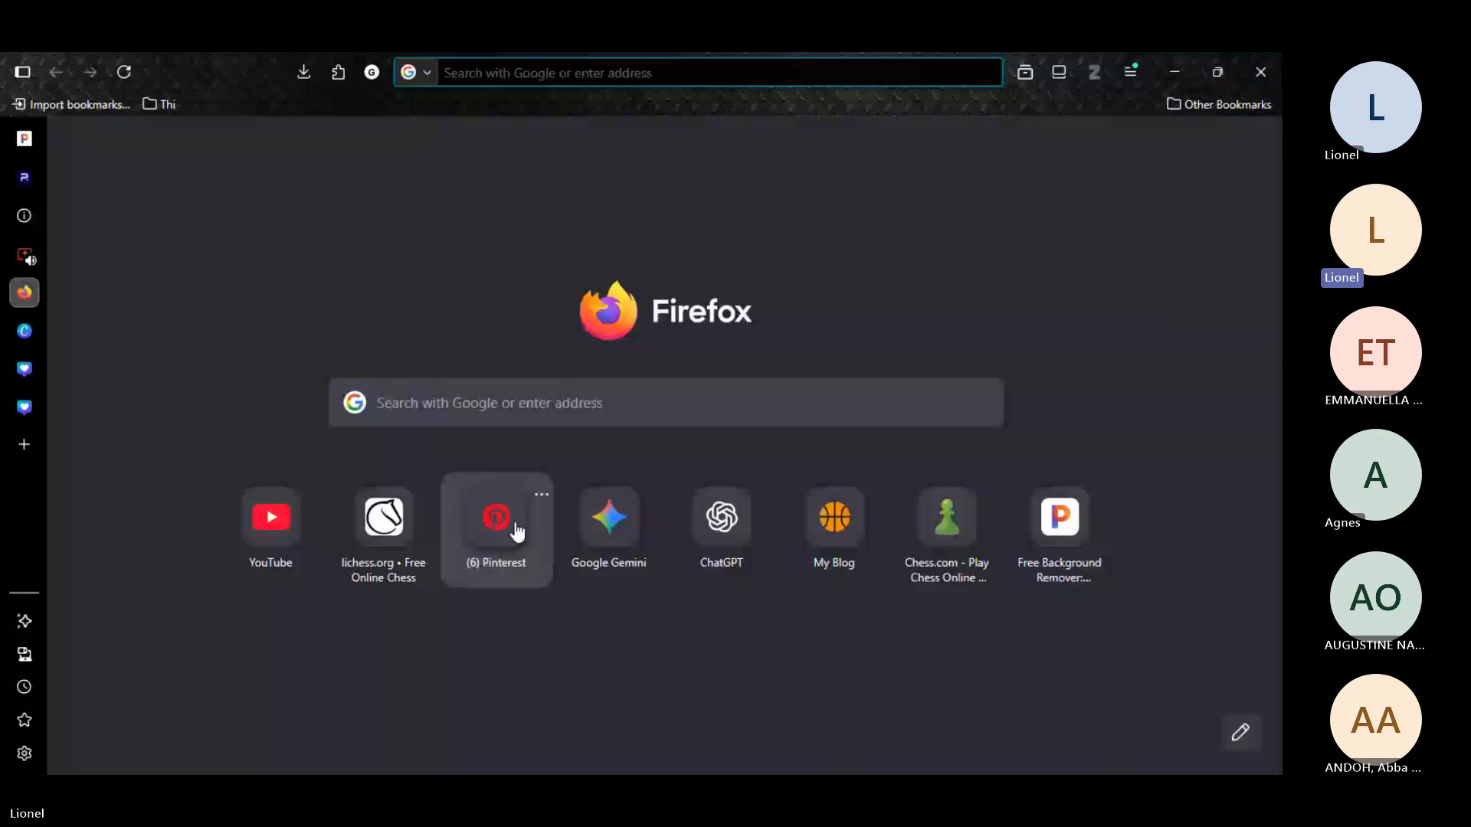
{"action": "left_click", "coordinate": [518, 531]}
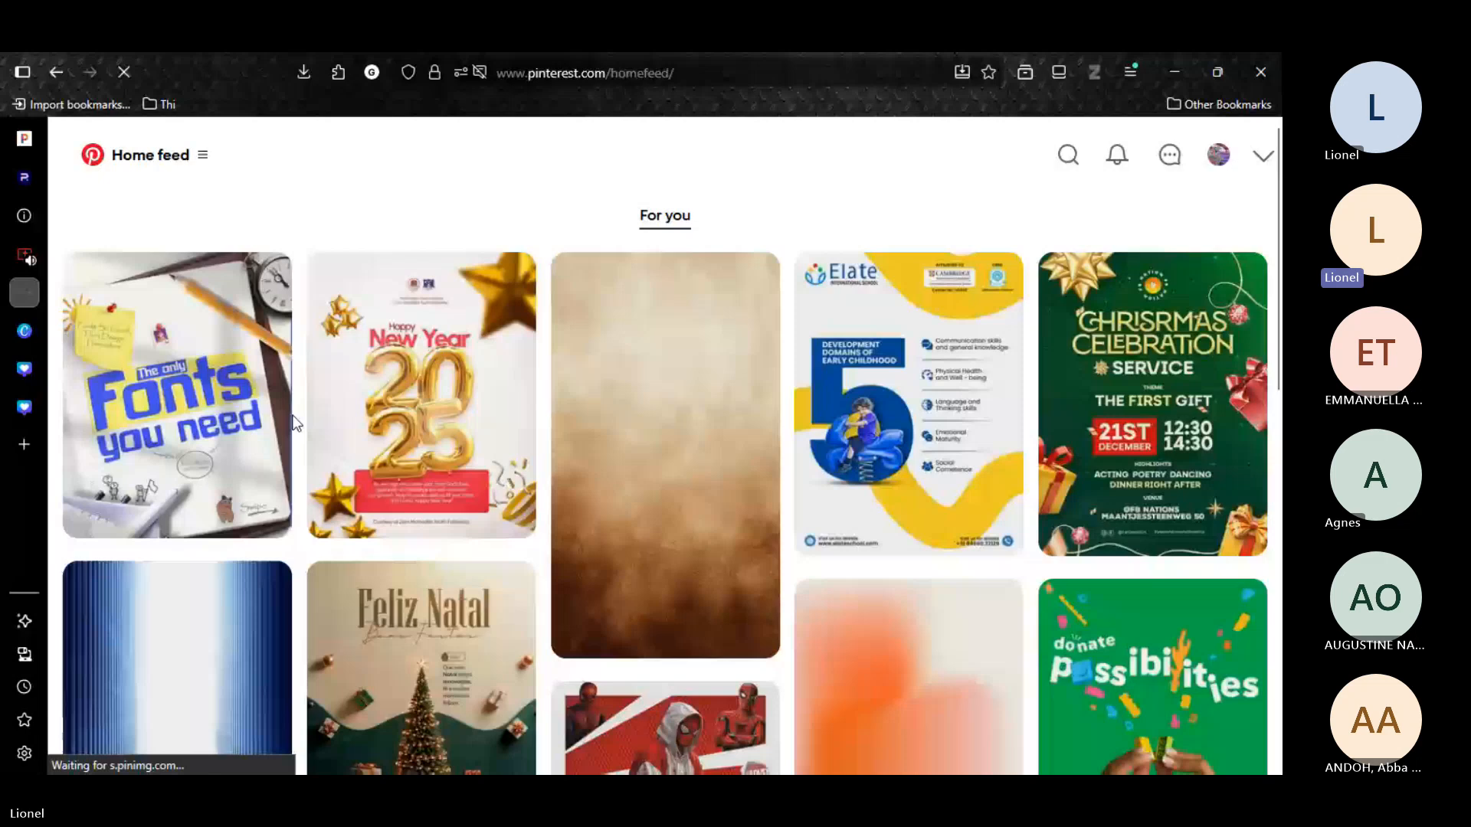
{"action": "scroll", "coordinate": [506, 567], "scroll_direction": "down", "scroll_amount": 3}
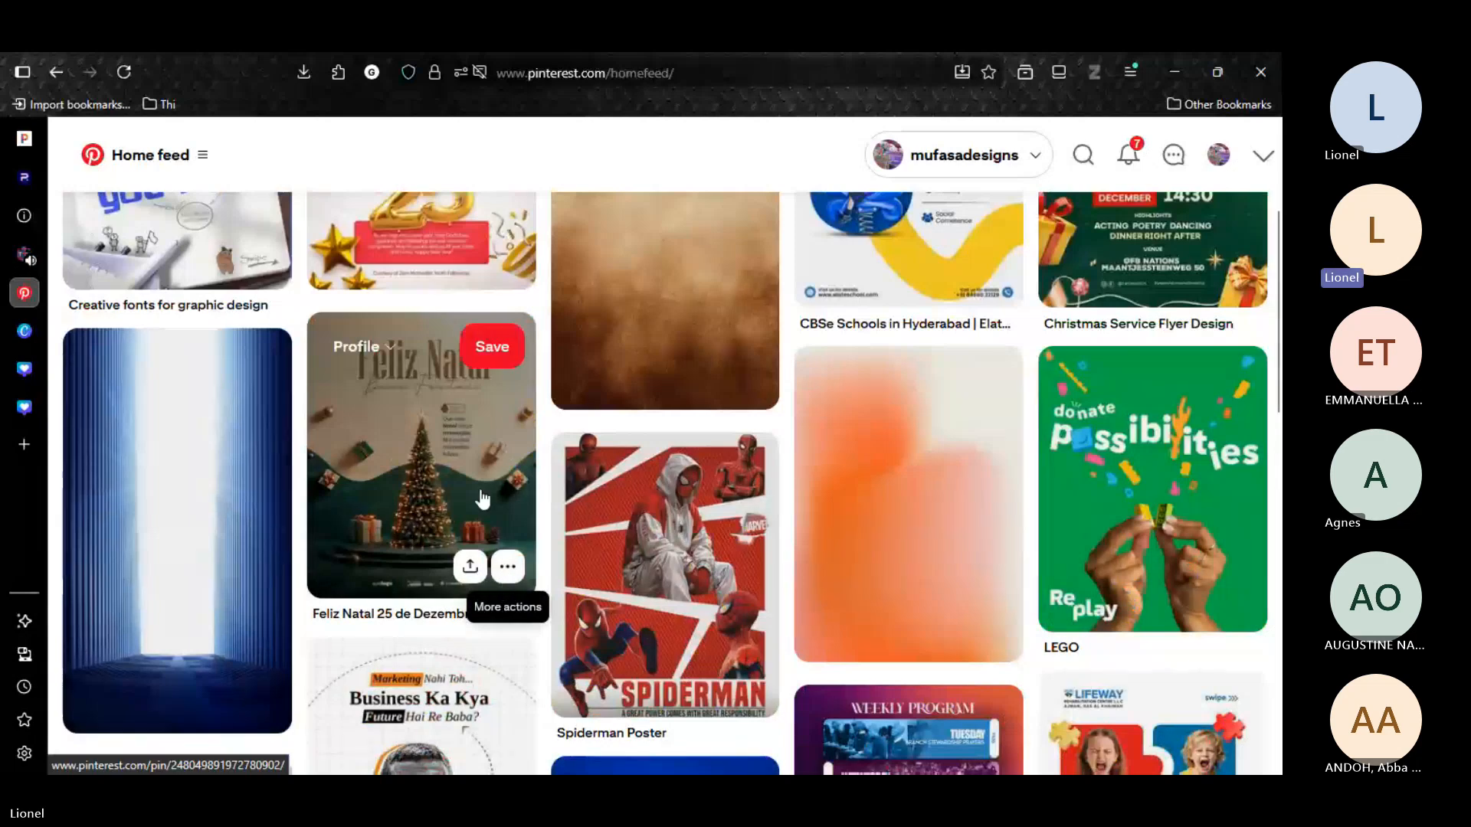
{"action": "left_click", "coordinate": [507, 567]}
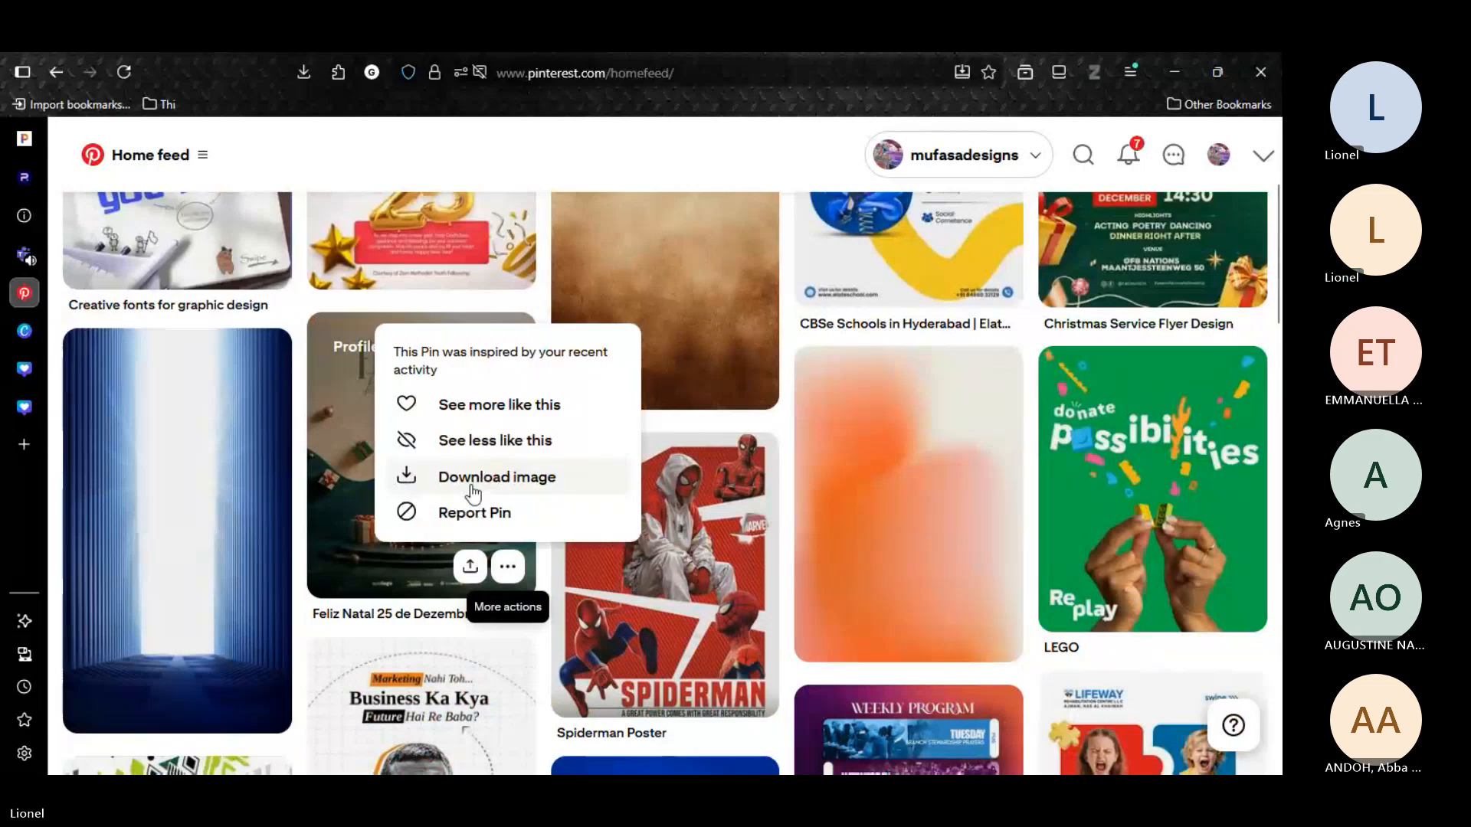
{"action": "left_click", "coordinate": [471, 484]}
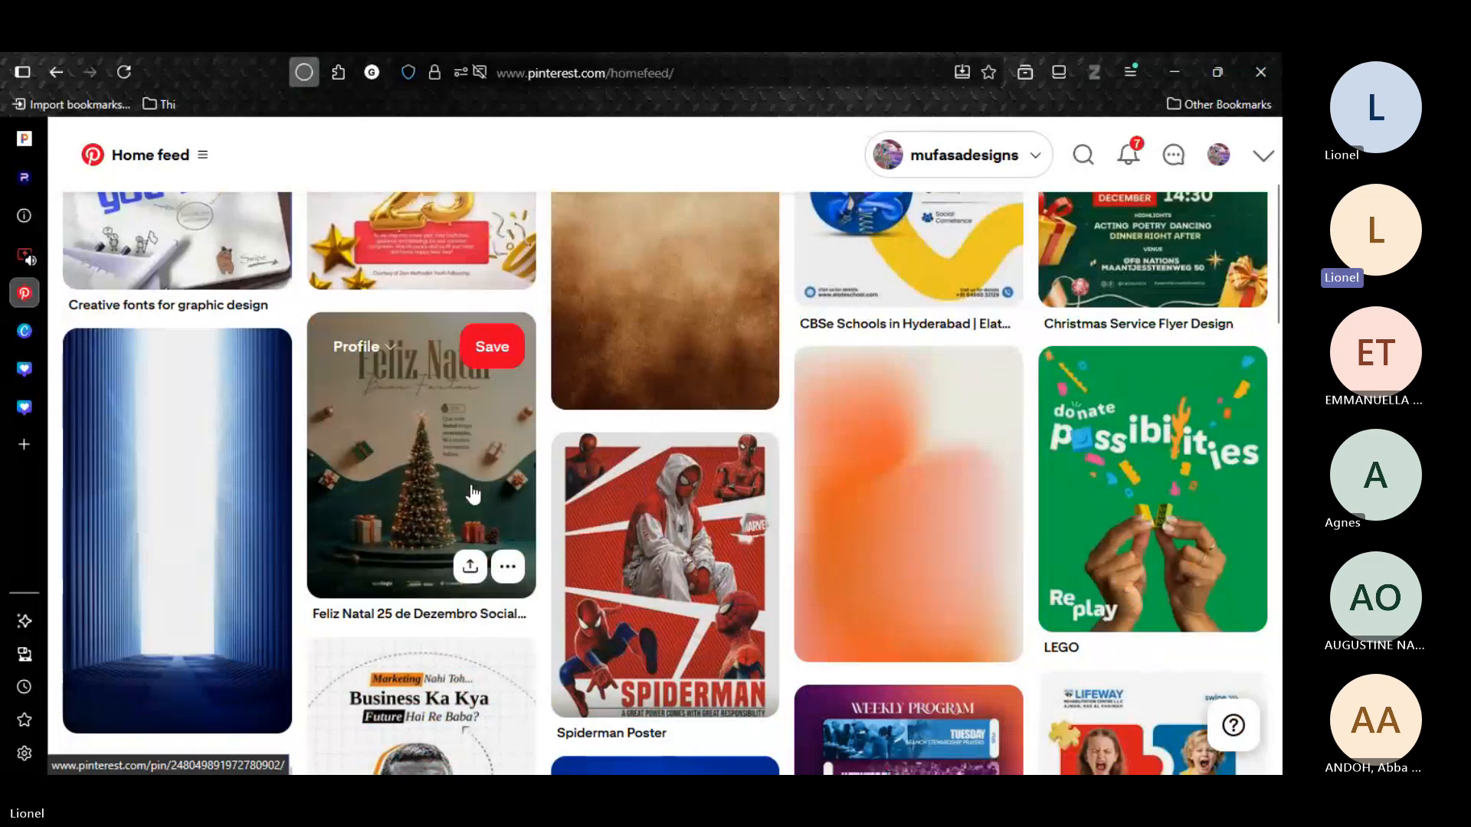
Switch to the blank Instagram post design in Canva and open its uploads and elements libraries.
{"action": "left_click", "coordinate": [34, 397]}
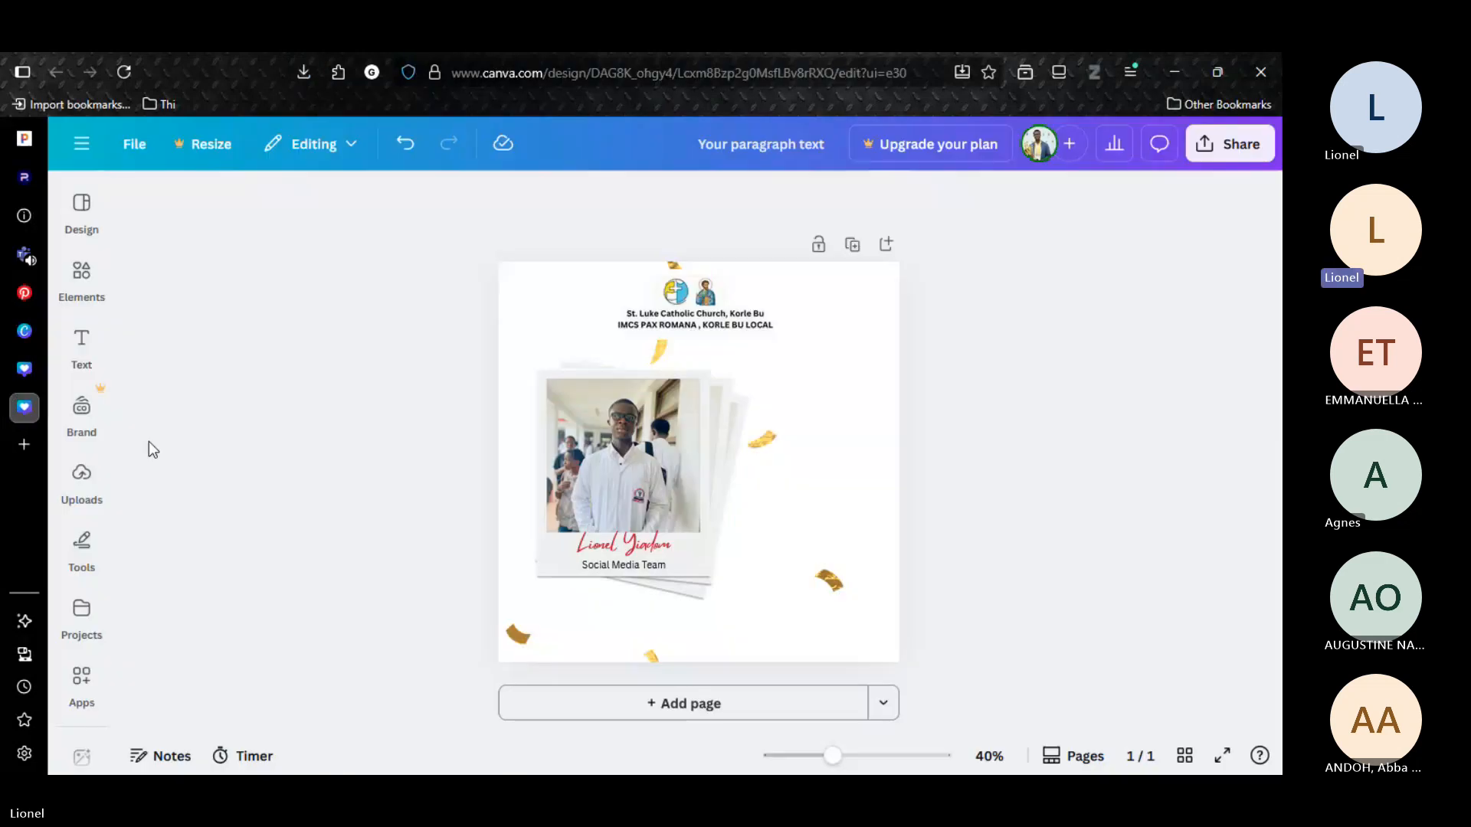
{"action": "left_click", "coordinate": [25, 370]}
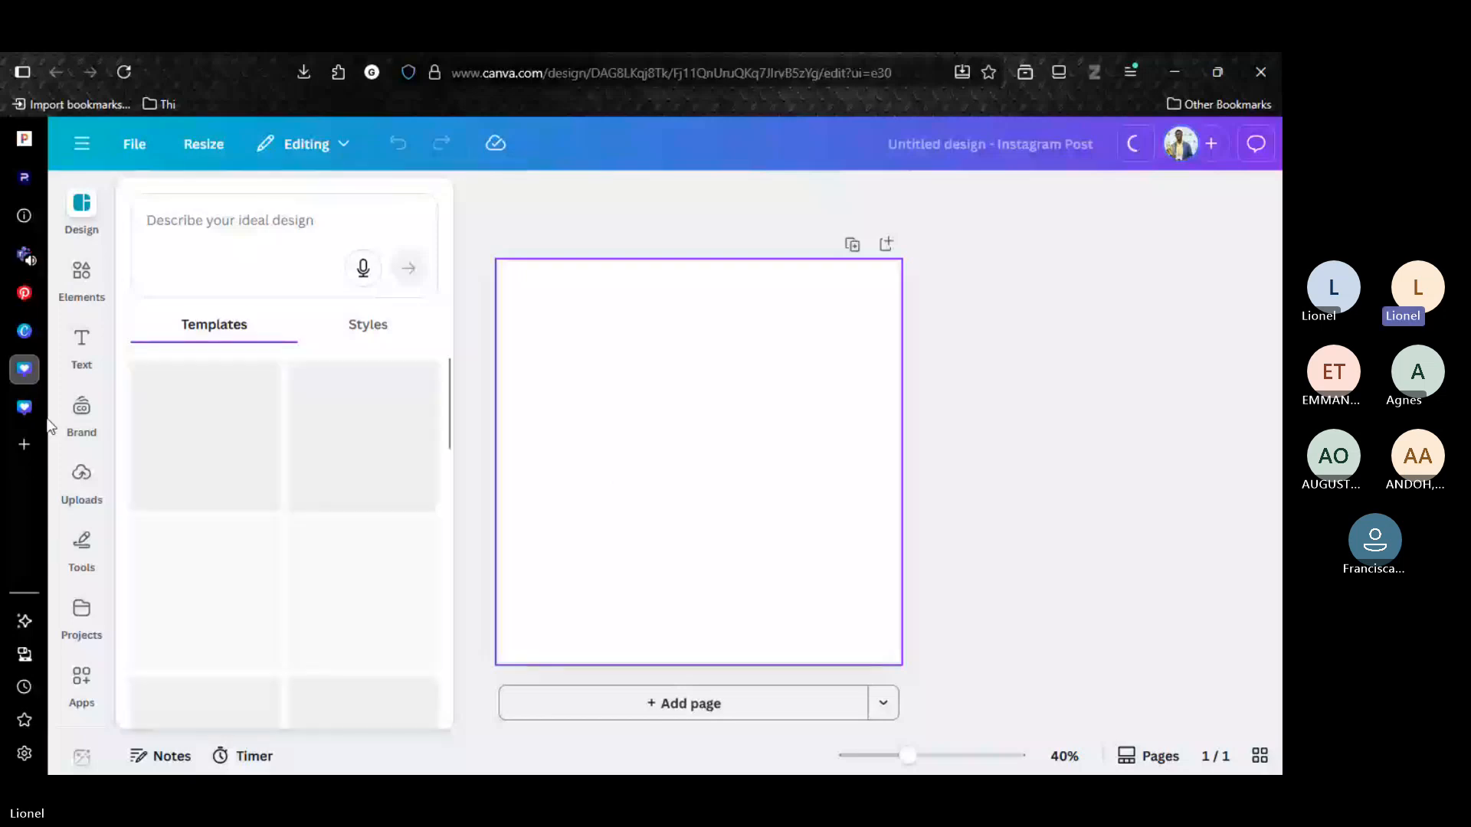
{"action": "left_click", "coordinate": [83, 481]}
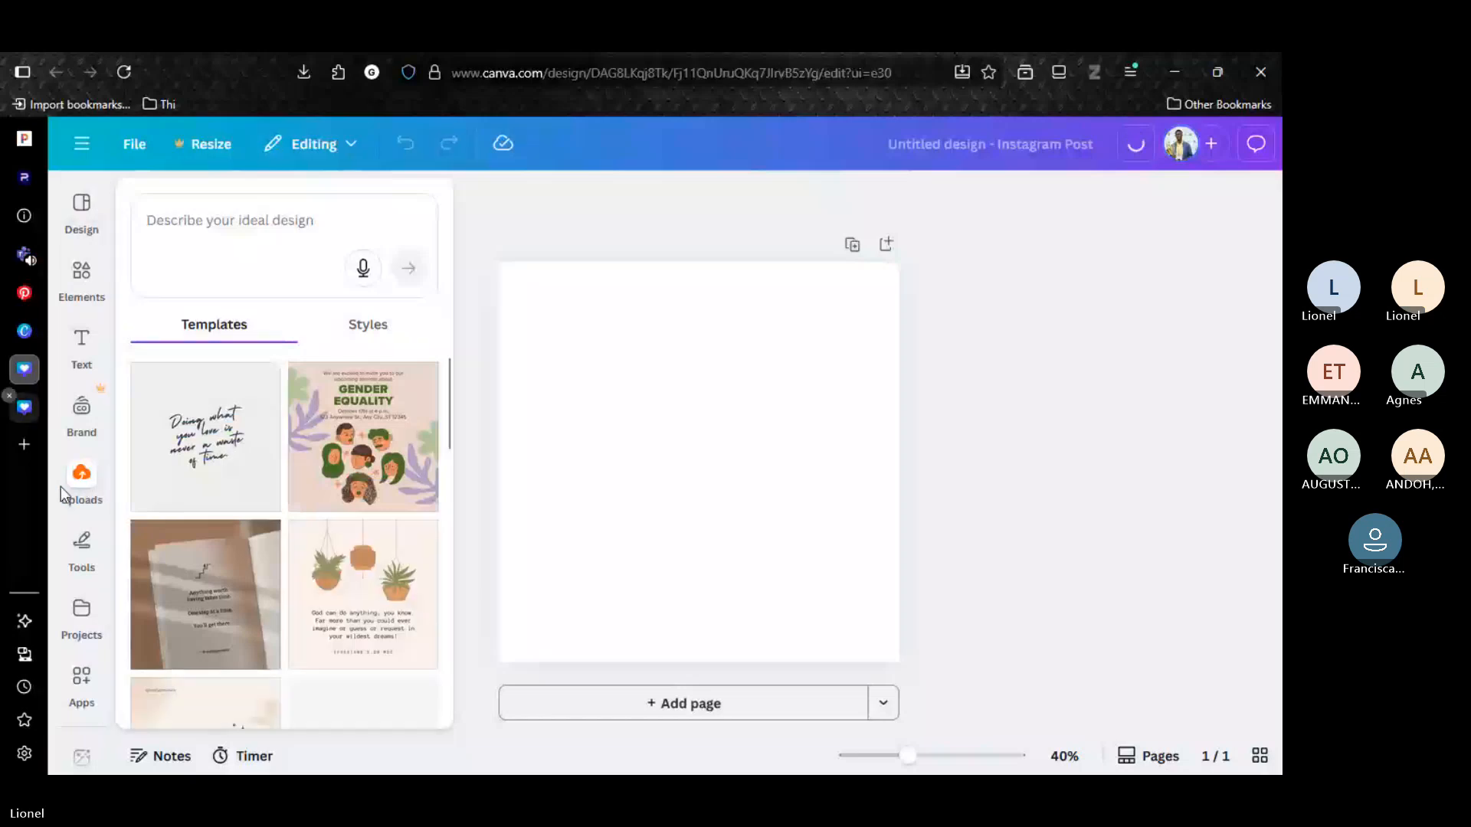
{"action": "left_click", "coordinate": [149, 491]}
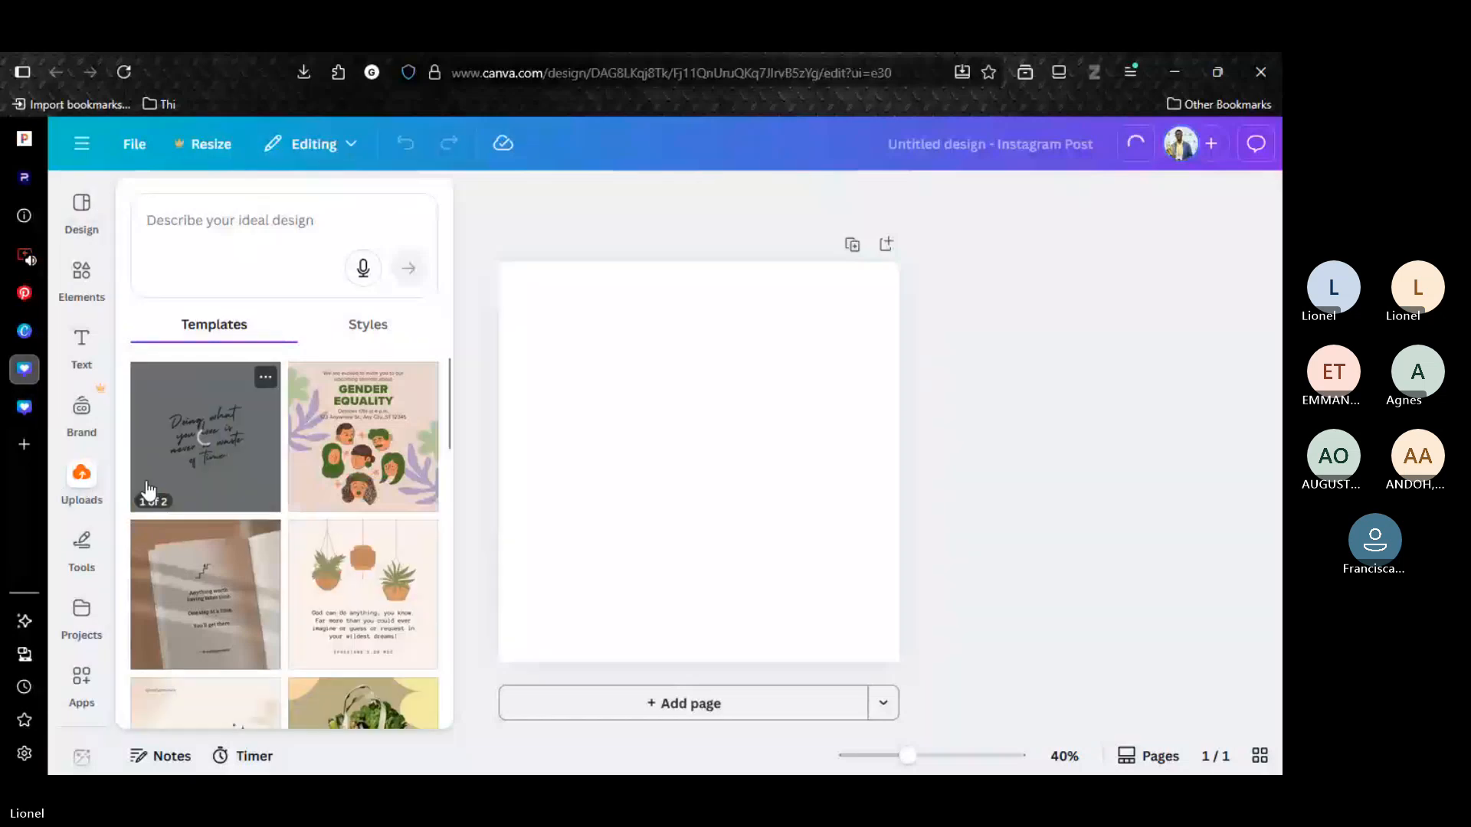
{"action": "left_click", "coordinate": [66, 492]}
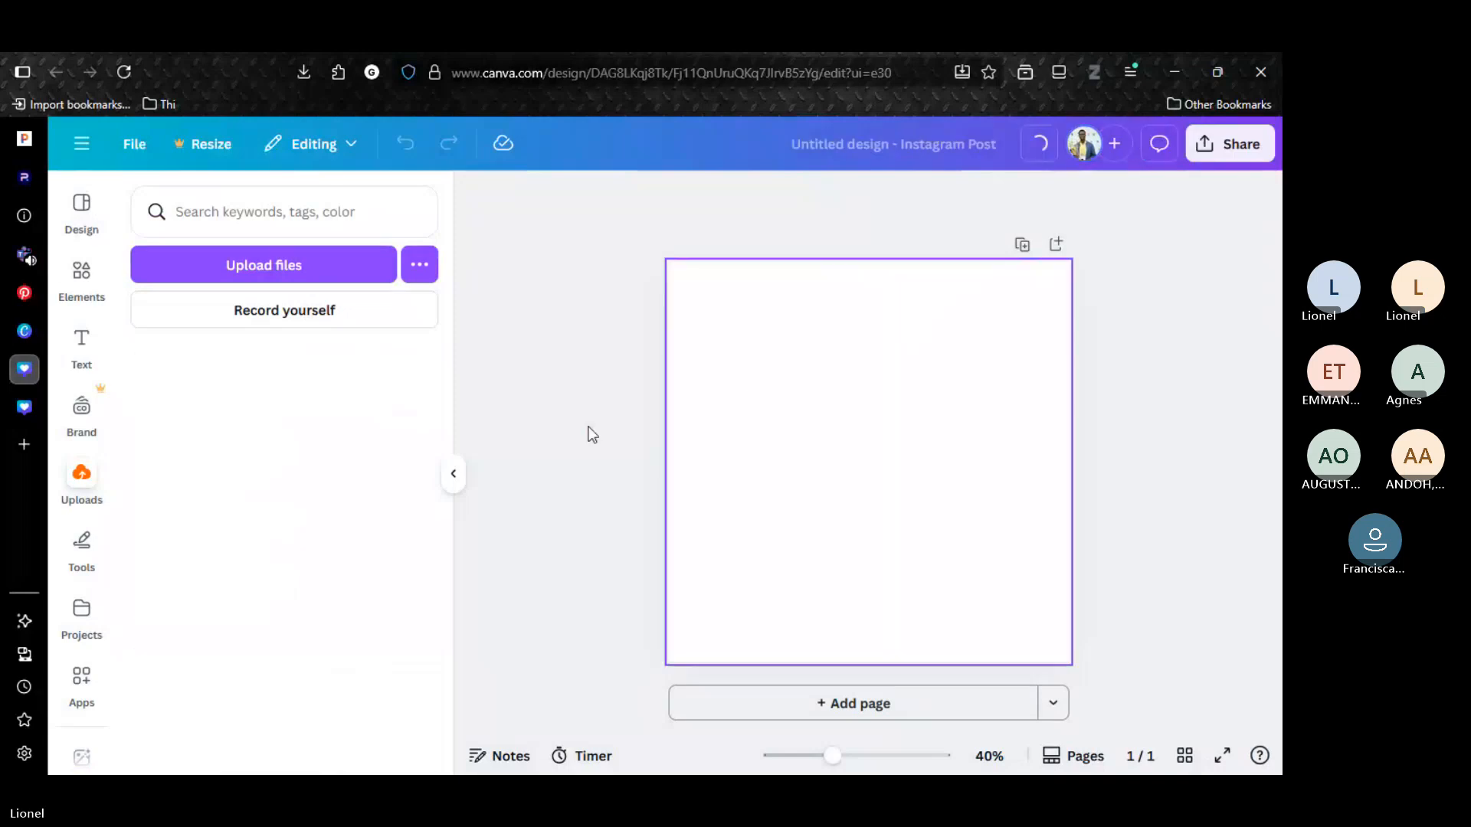
{"action": "left_click", "coordinate": [887, 403]}
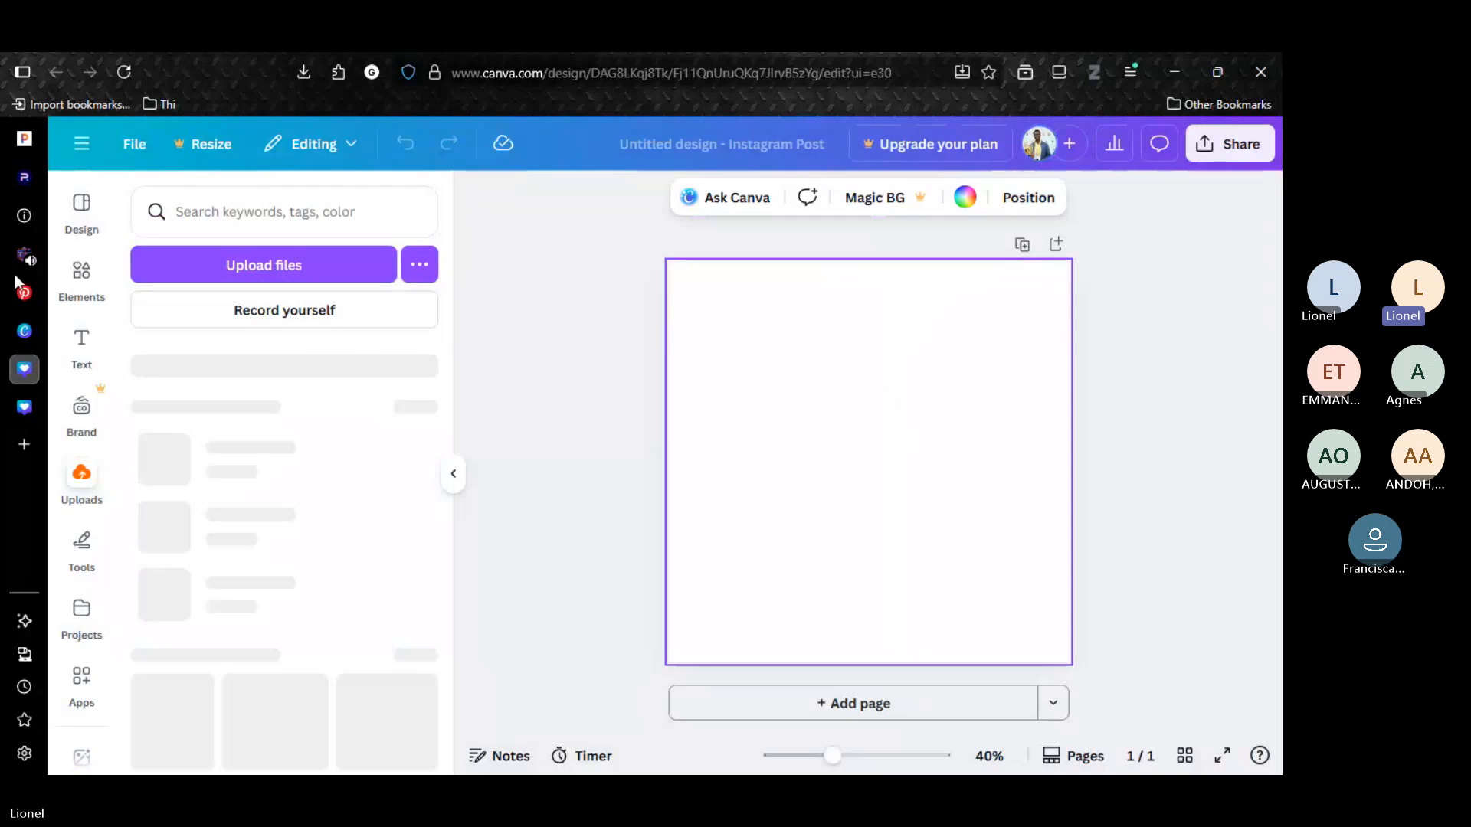
{"action": "left_click", "coordinate": [84, 282]}
Switch to Pinterest and view the Feliz Natal pin enlarged as a design reference.
{"action": "left_click", "coordinate": [24, 292]}
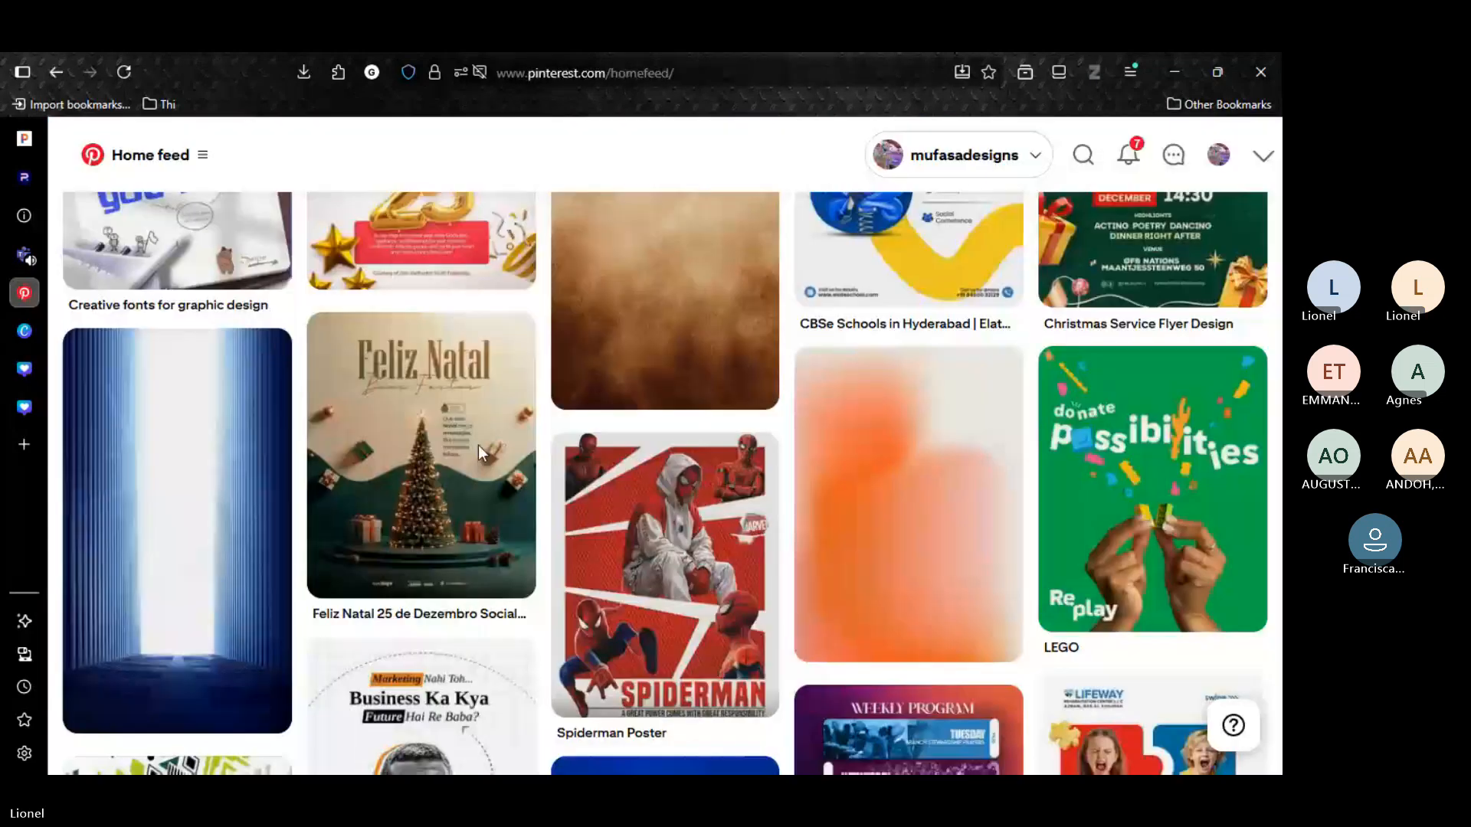
{"action": "left_click", "coordinate": [404, 450]}
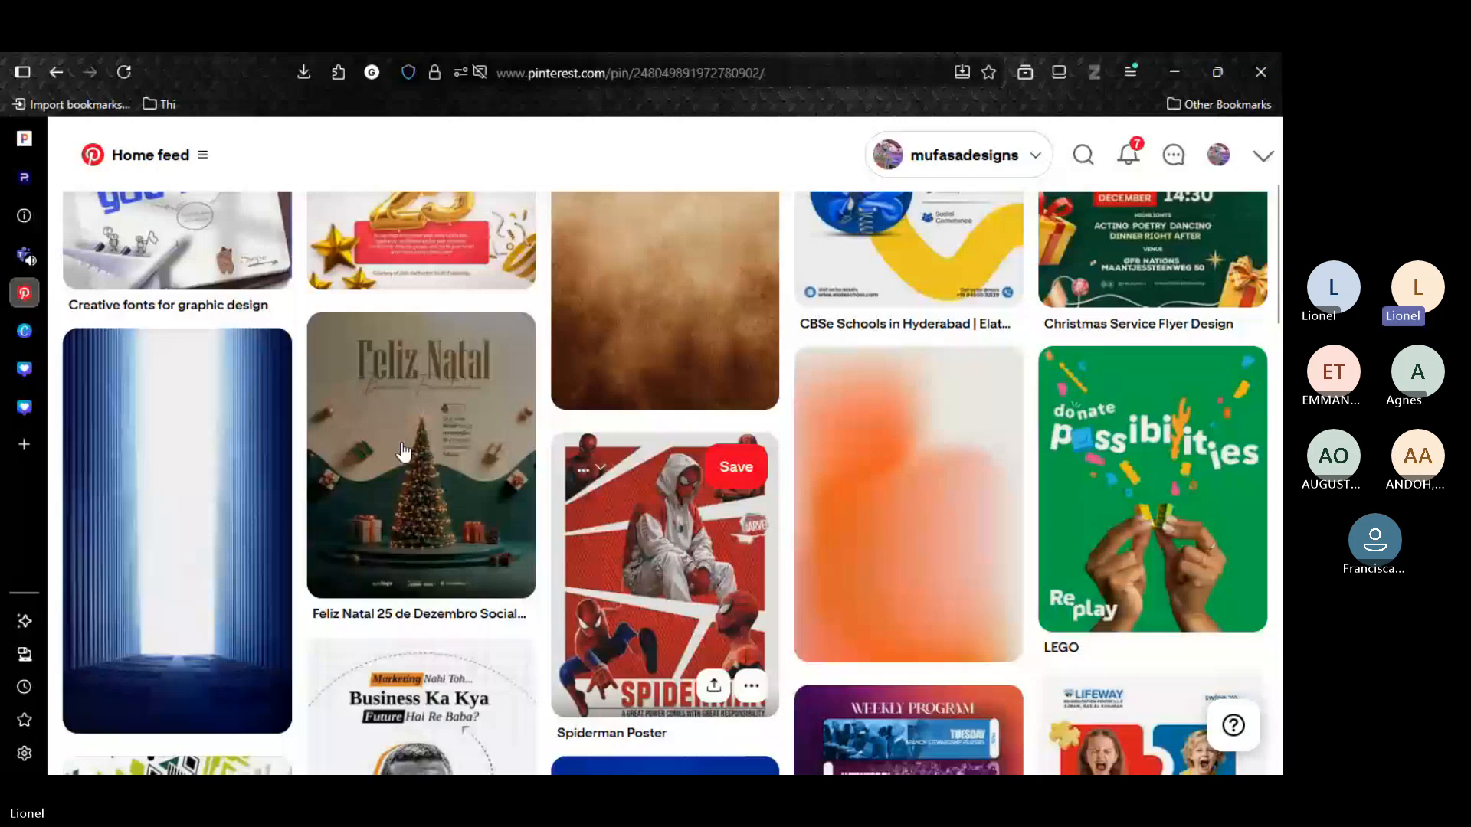
{"action": "left_click", "coordinate": [404, 452]}
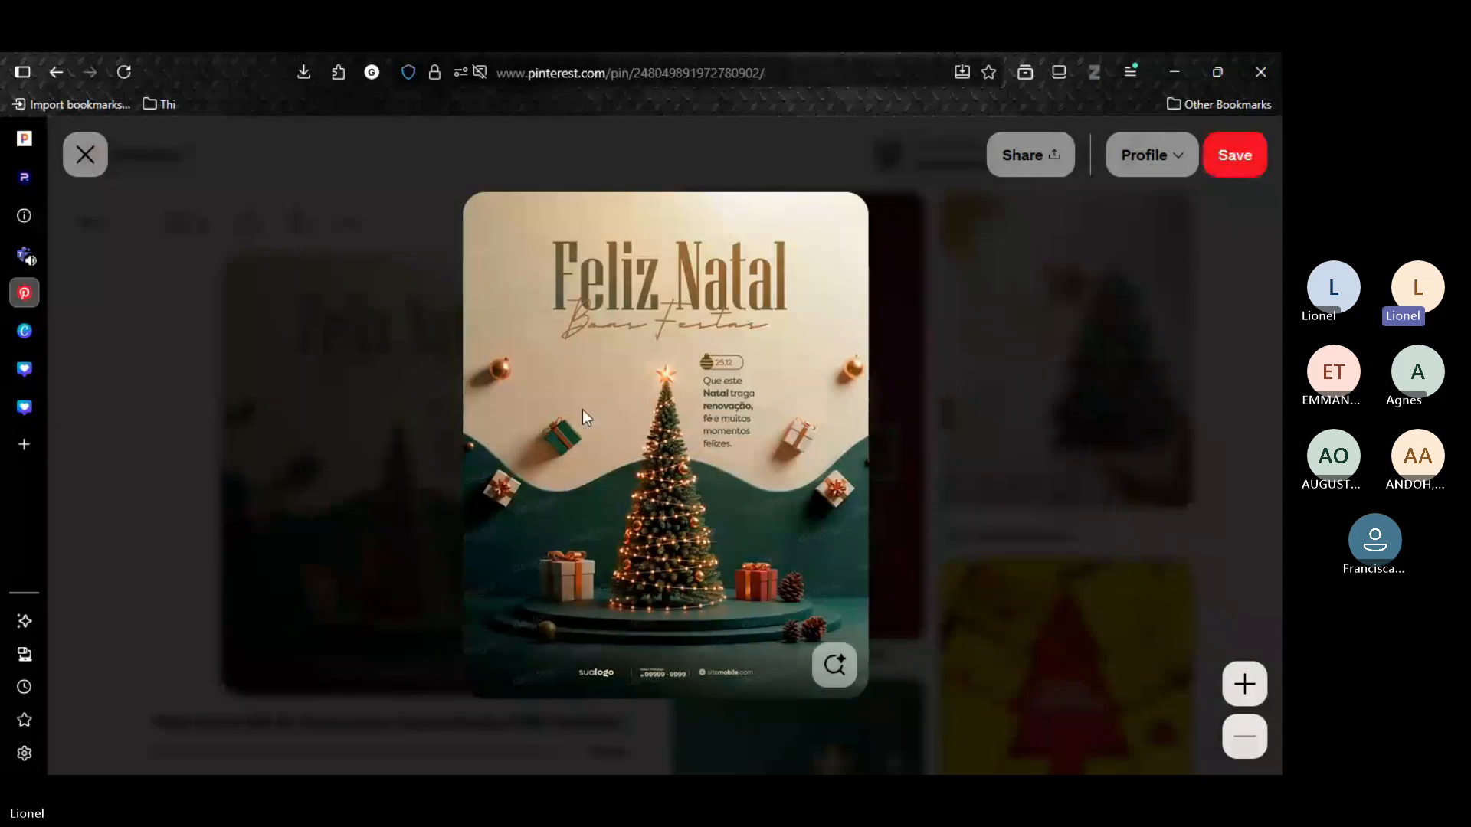
Return to the blank Instagram post in Canva and close the browser tab holding the "Your paragraph text" design.
{"action": "left_click", "coordinate": [24, 407]}
{"action": "left_click", "coordinate": [24, 368]}
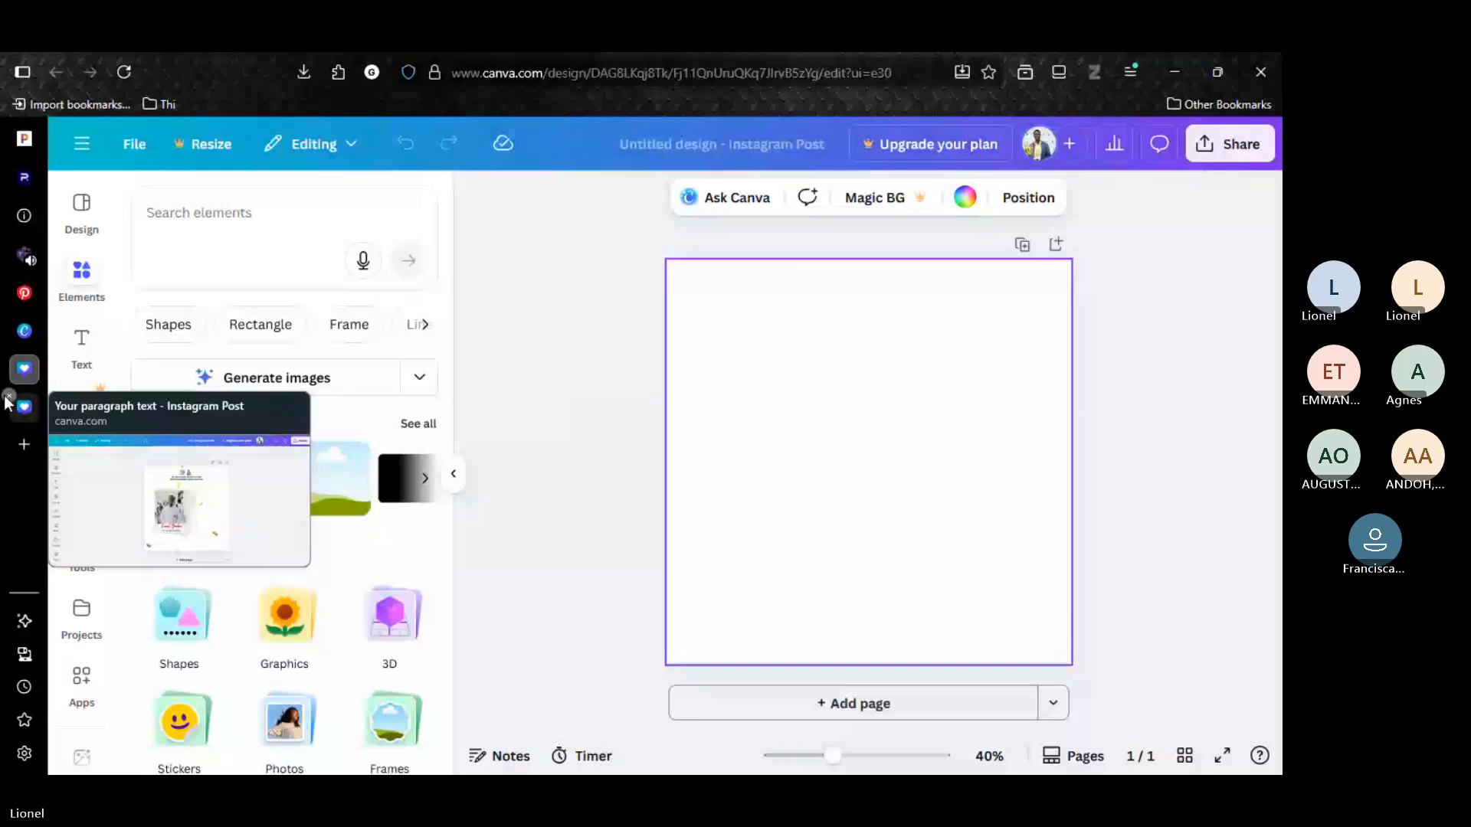
{"action": "left_click", "coordinate": [8, 398]}
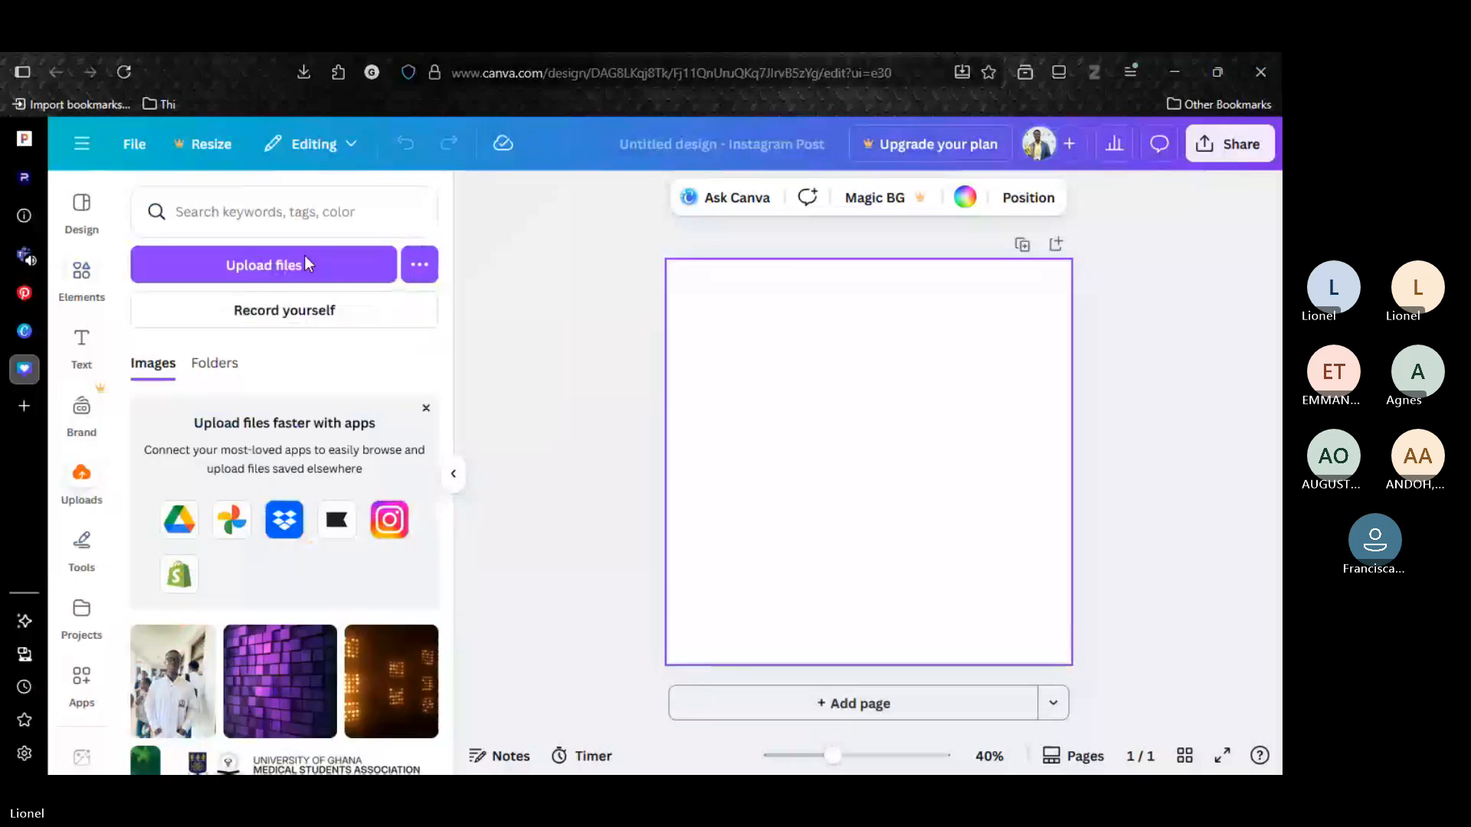
{"action": "left_click", "coordinate": [304, 260]}
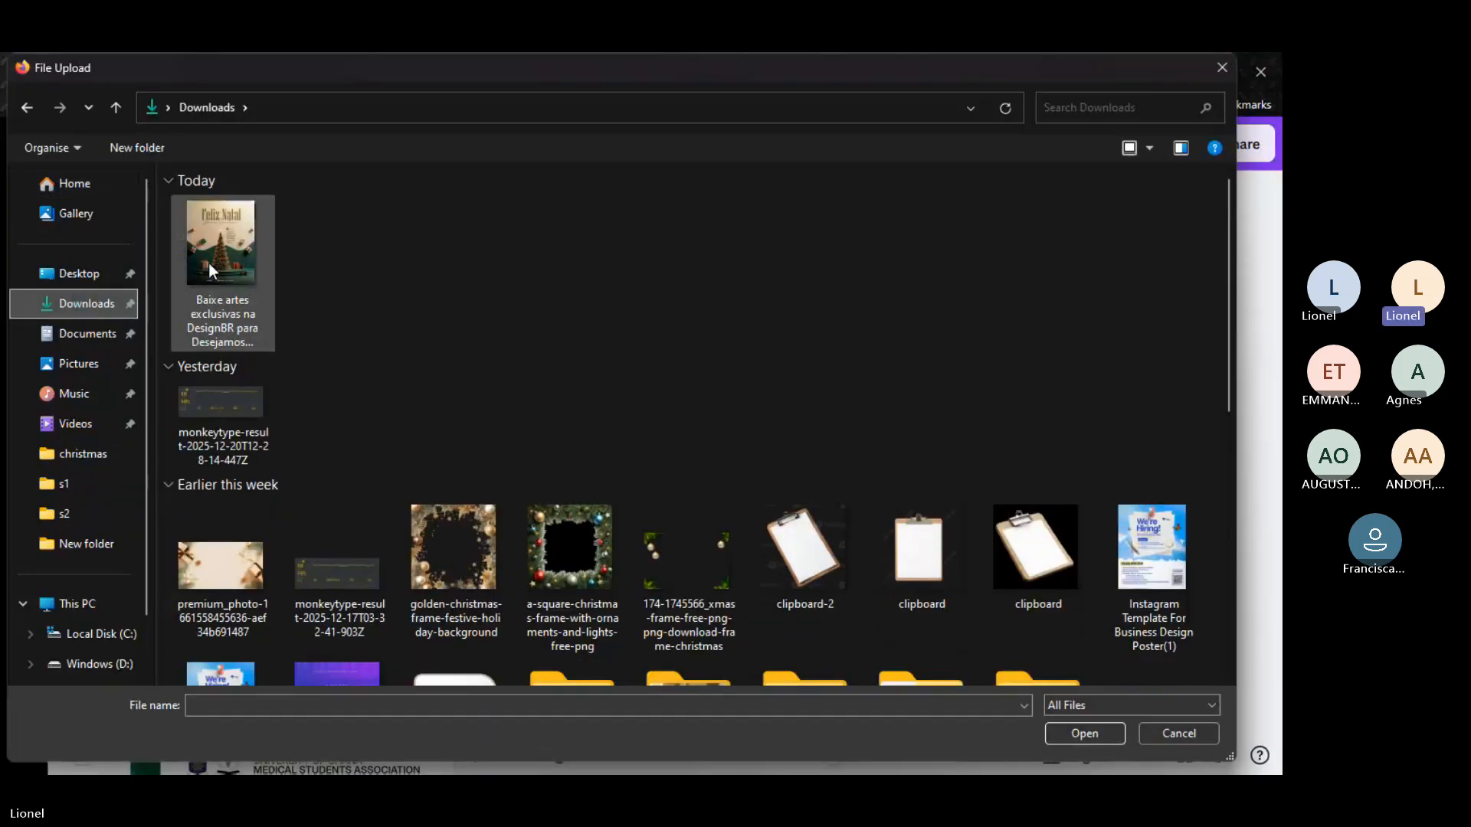
{"action": "left_click", "coordinate": [208, 263]}
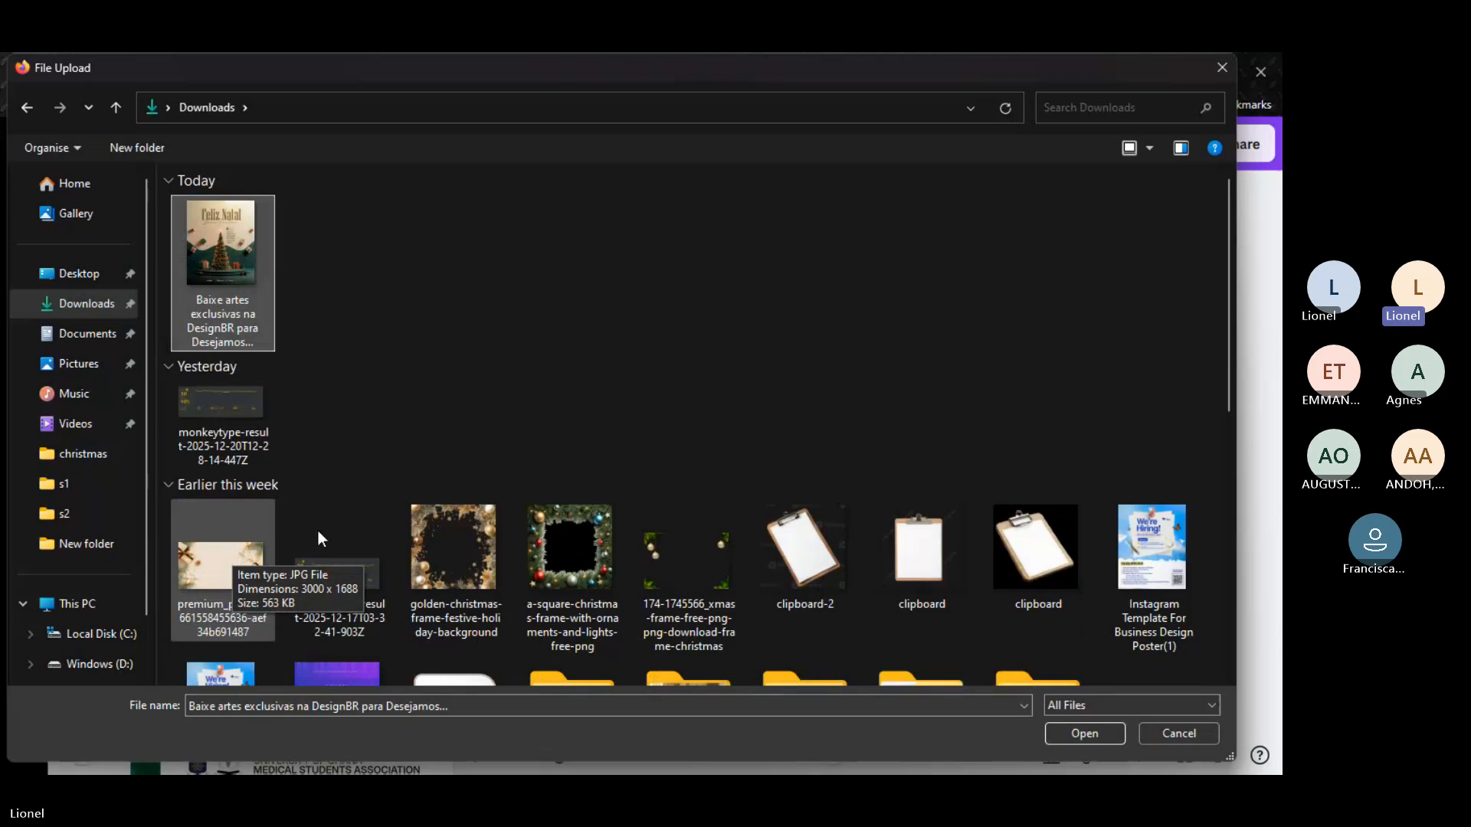
{"action": "left_click", "coordinate": [224, 564], "text": "ctrl"}
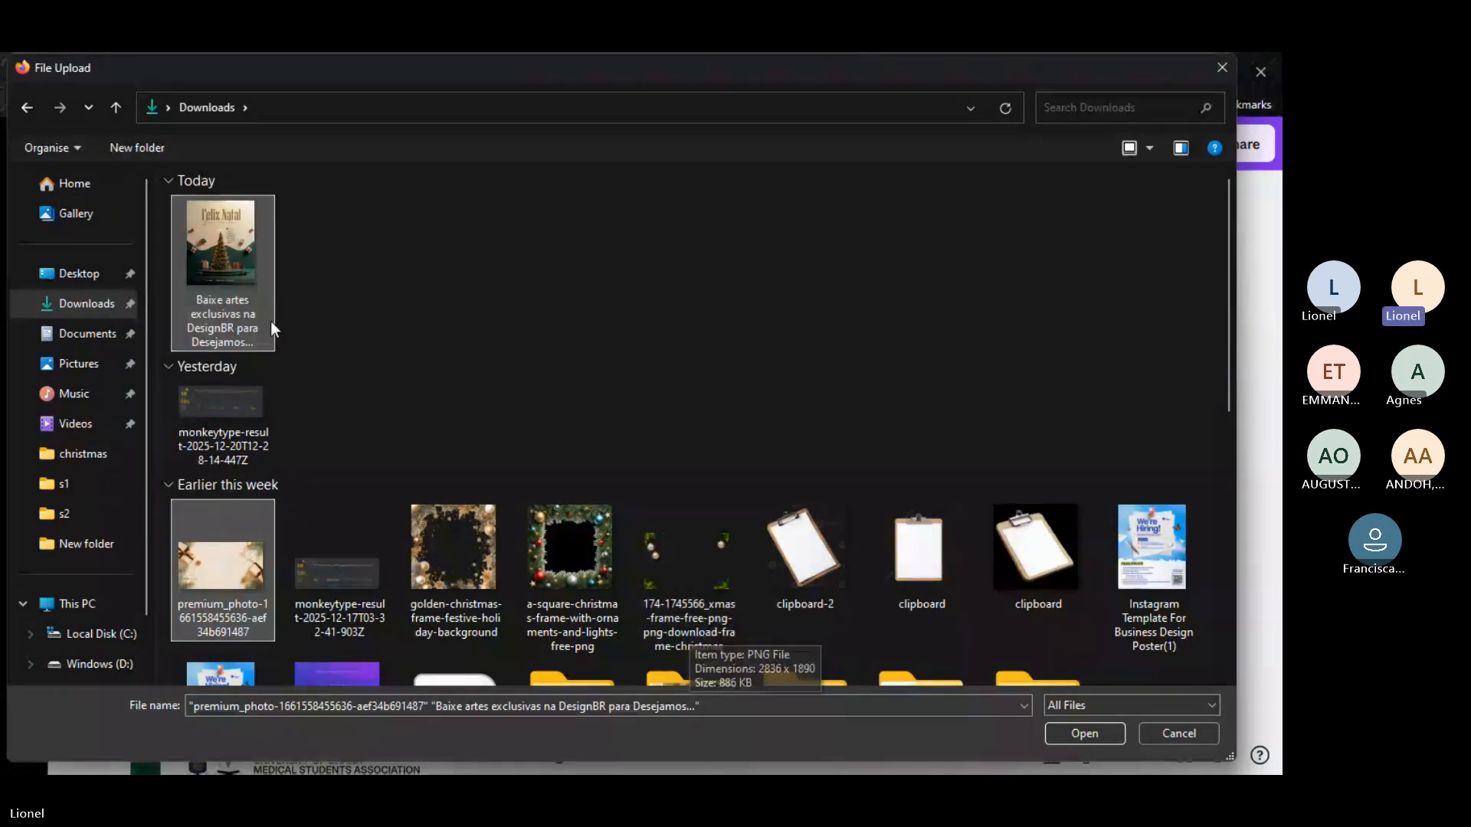
{"action": "left_click", "coordinate": [1114, 731]}
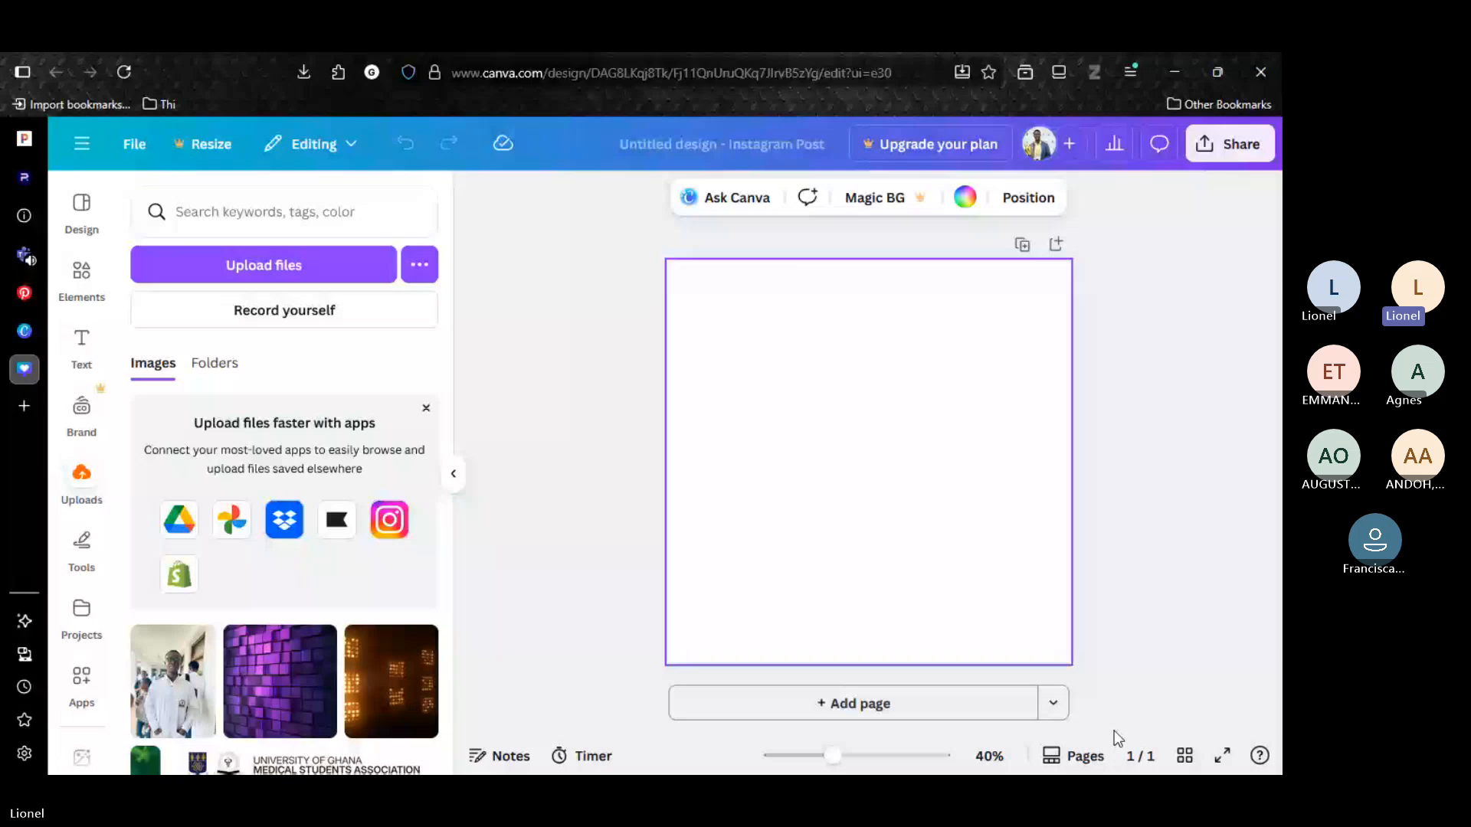
Search the elements for "wave" and place the solid purple wave graphic on the blank page.
{"action": "left_click", "coordinate": [81, 280]}
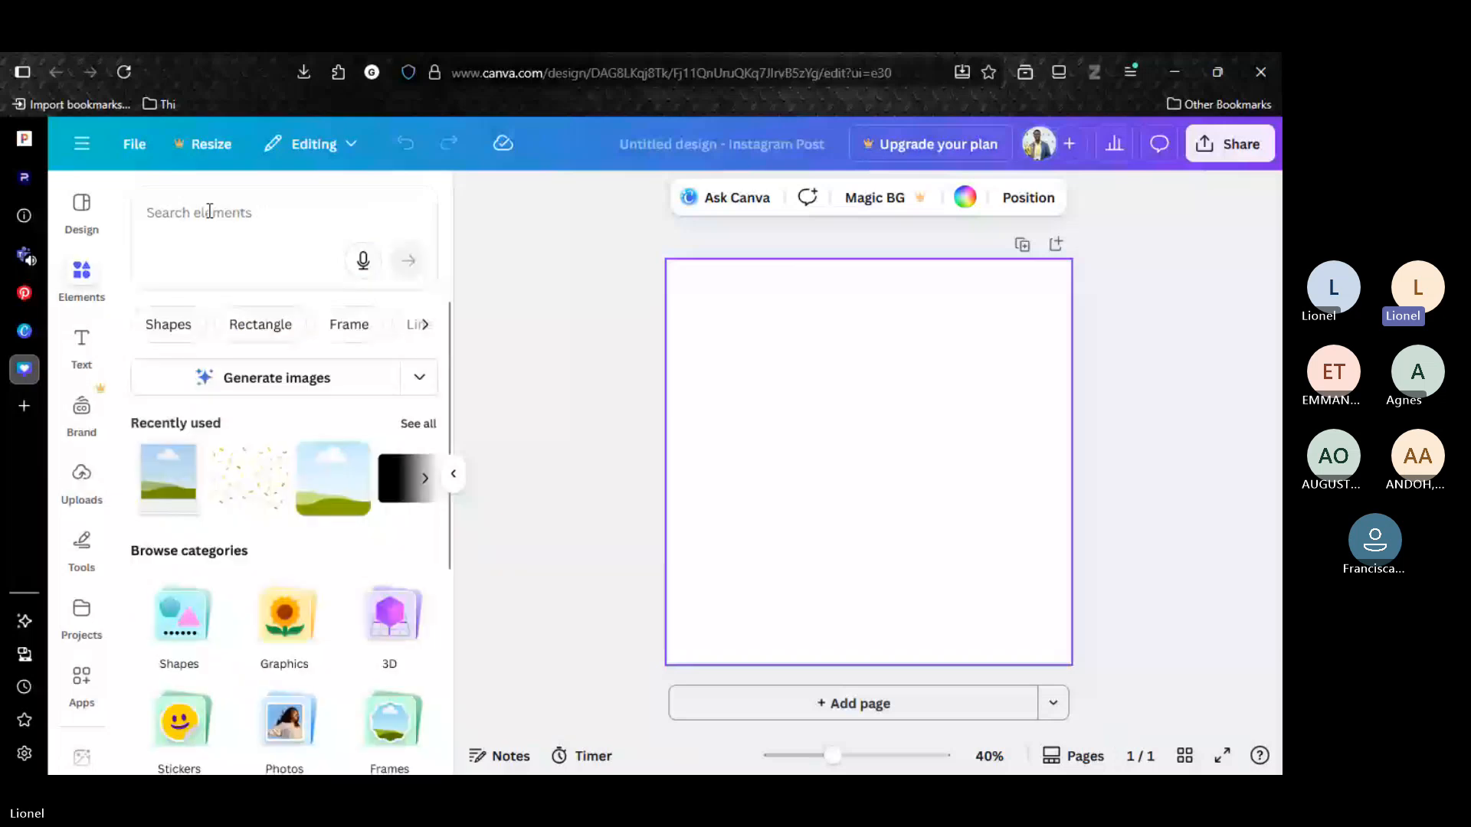
{"action": "left_click", "coordinate": [209, 211]}
{"action": "type", "text": "wave"}
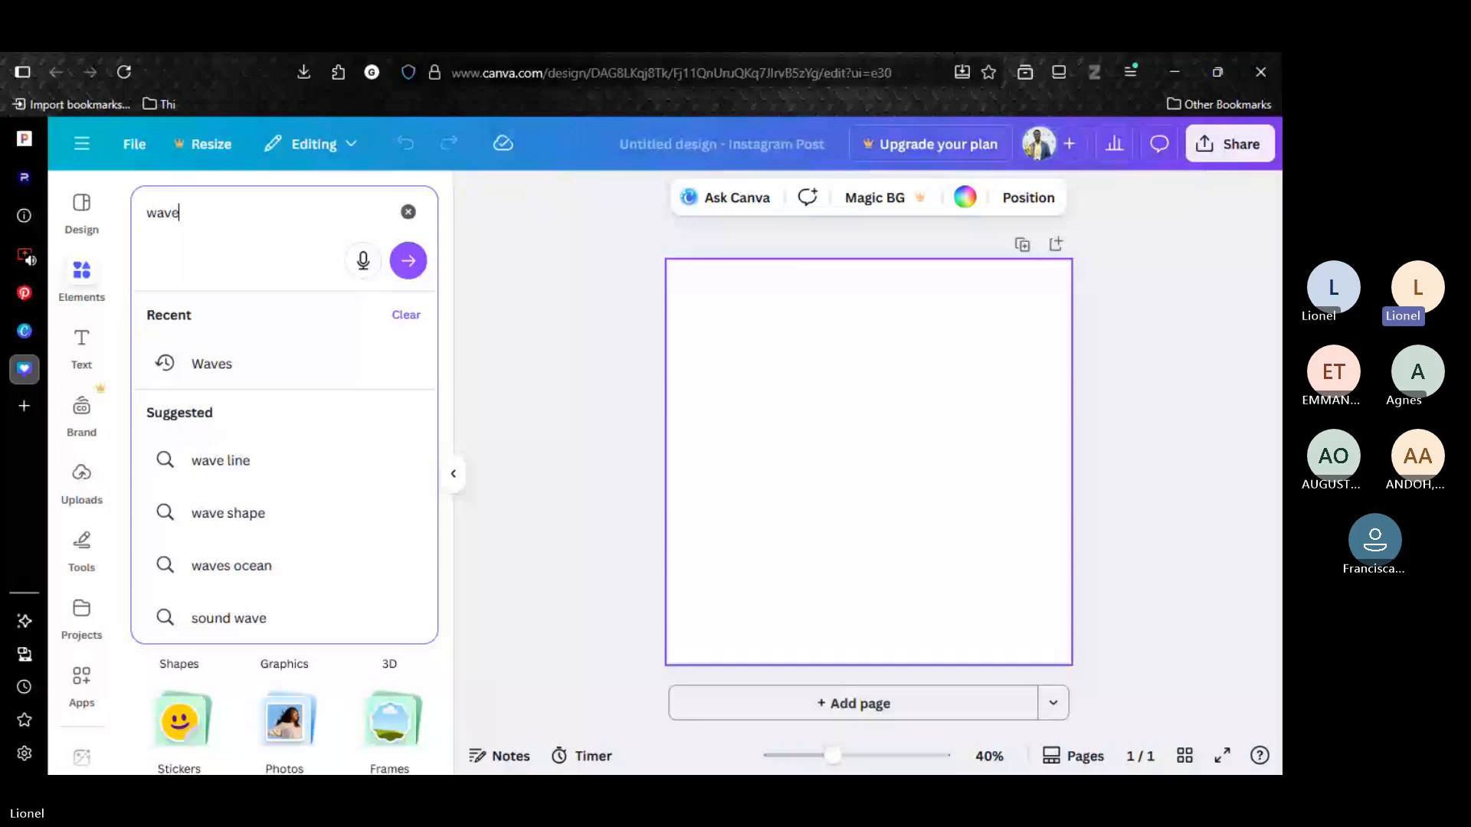
{"action": "key", "text": "Return"}
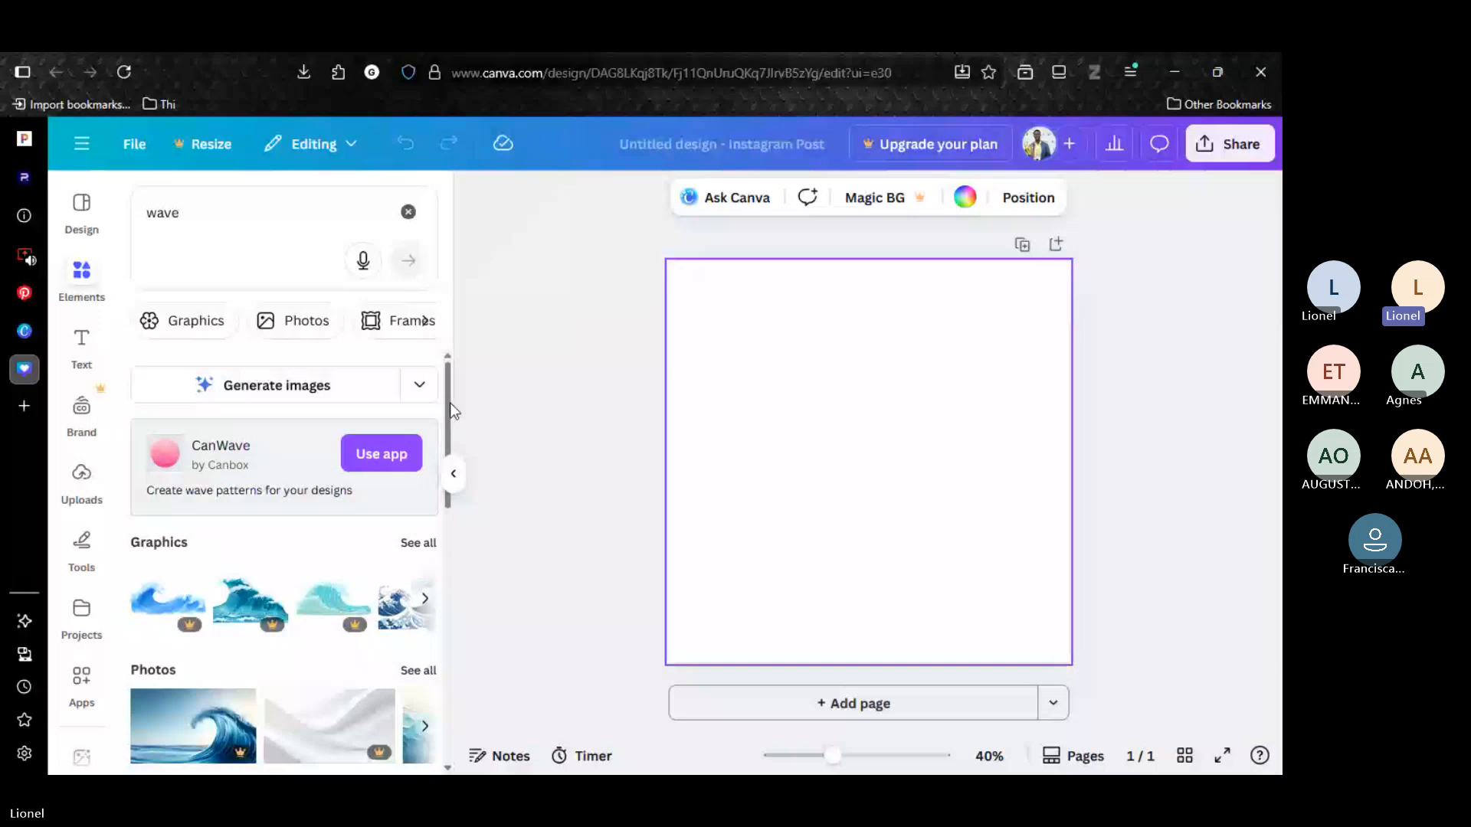
{"action": "left_click_drag", "start_coordinate": [449, 403], "coordinate": [449, 476]}
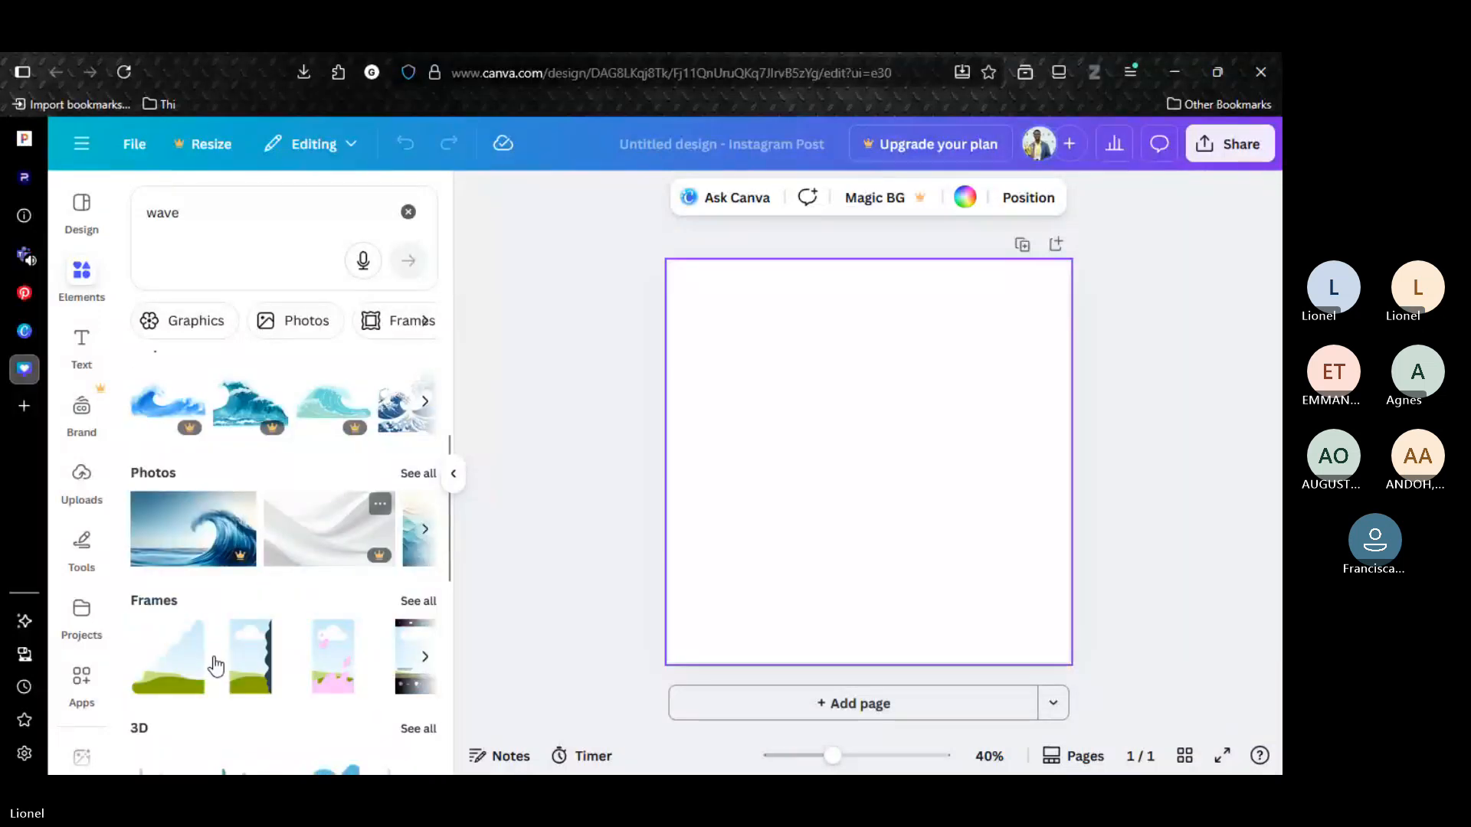
{"action": "left_click", "coordinate": [425, 528]}
{"action": "left_click", "coordinate": [426, 402]}
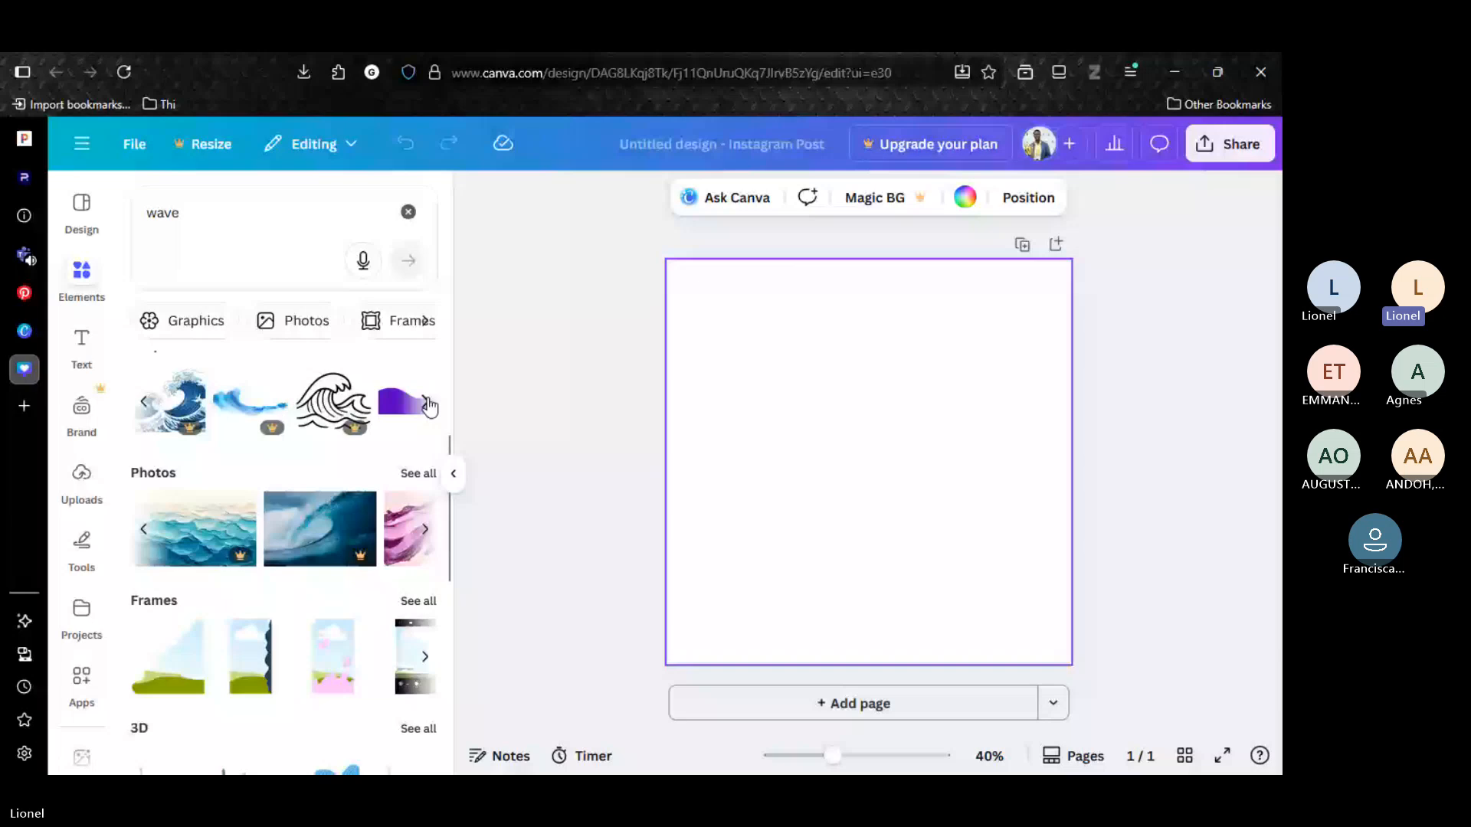
{"action": "left_click_drag", "start_coordinate": [429, 407], "coordinate": [974, 485]}
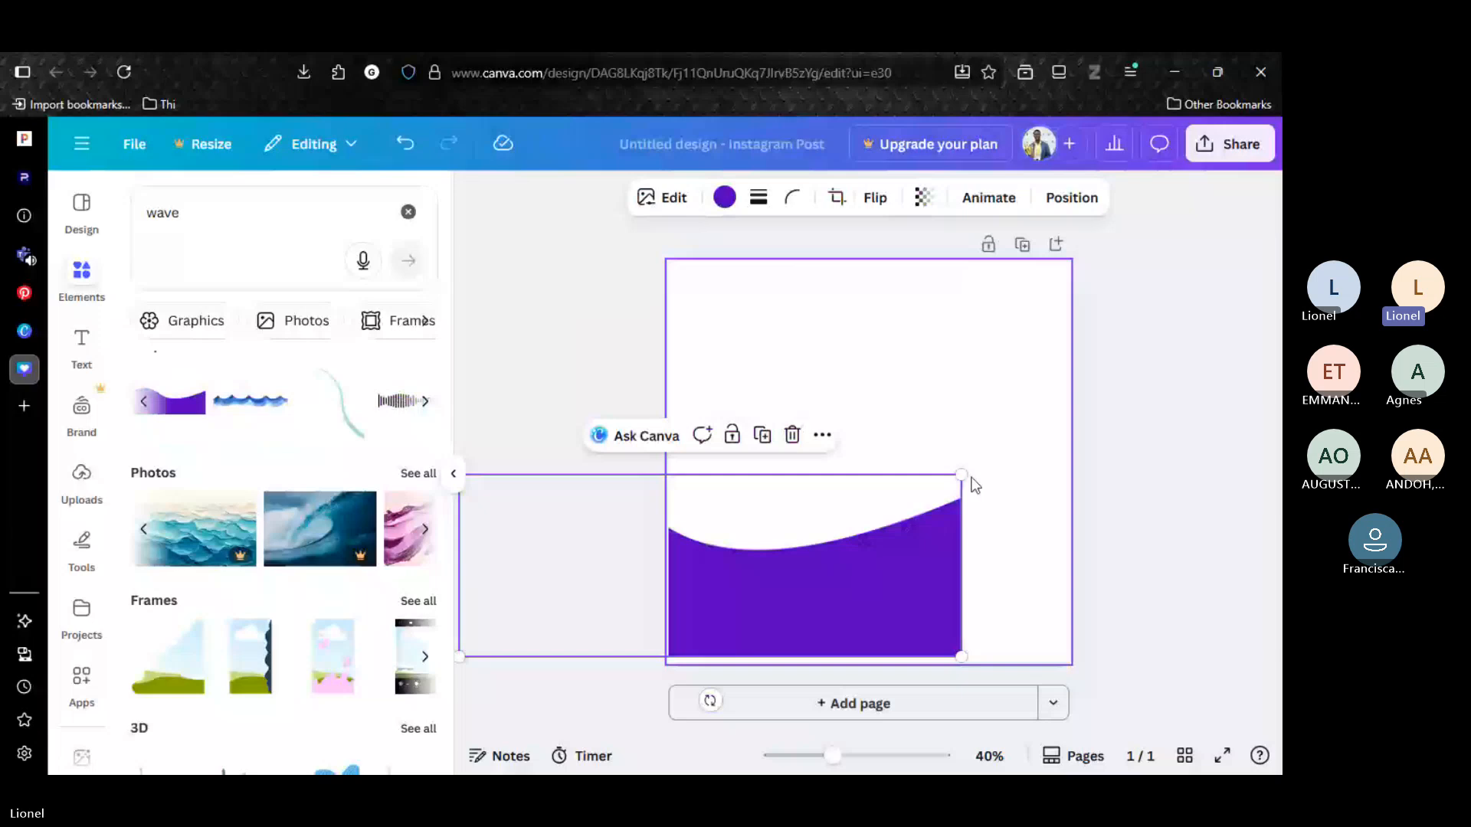
Enlarge the wave to span the full width of the page's lower part and recolor it dark green.
{"action": "left_click_drag", "start_coordinate": [961, 475], "coordinate": [1212, 385]}
{"action": "left_click_drag", "start_coordinate": [866, 575], "coordinate": [943, 615]}
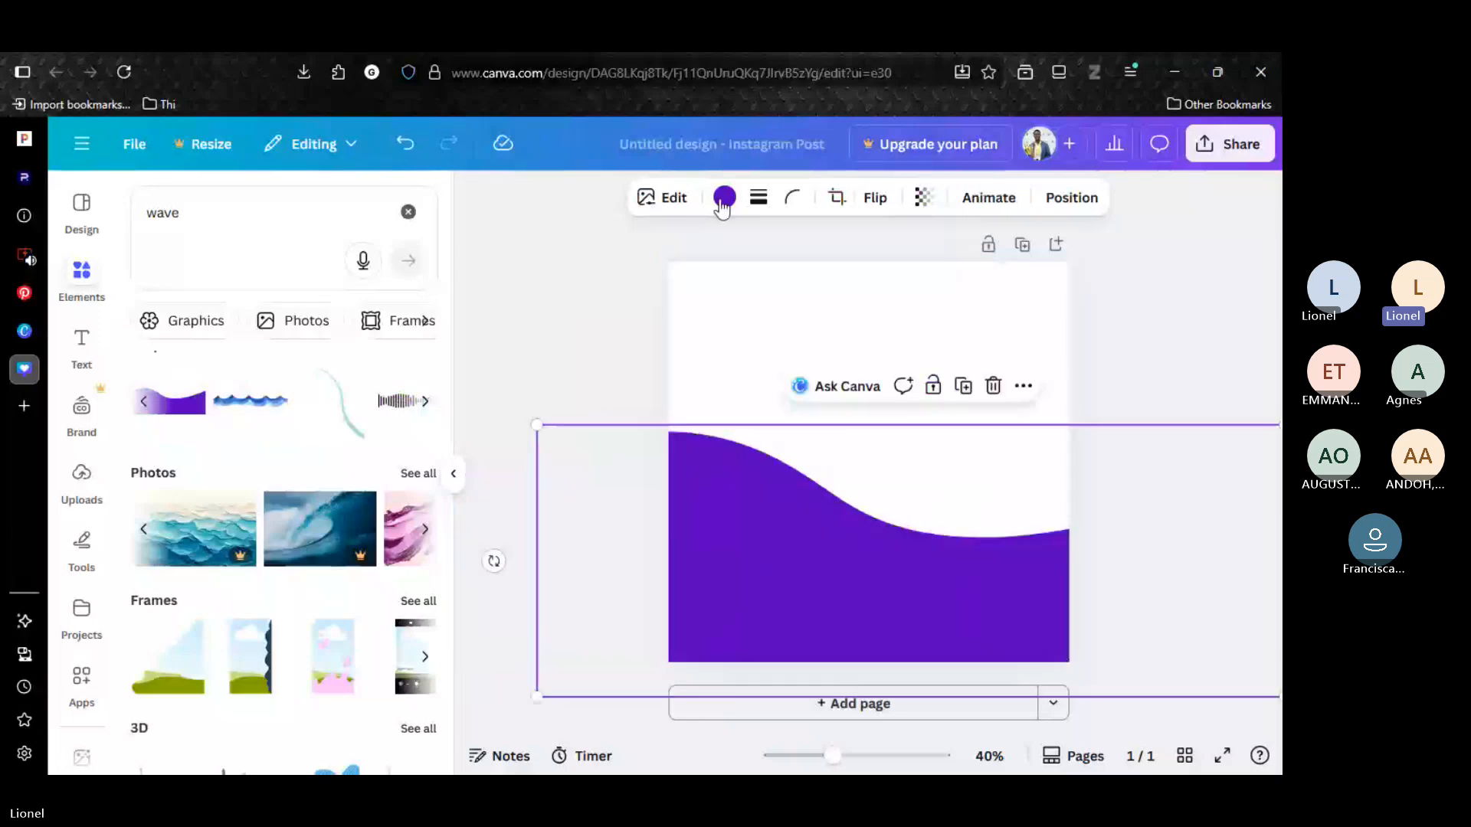
{"action": "left_click", "coordinate": [723, 198]}
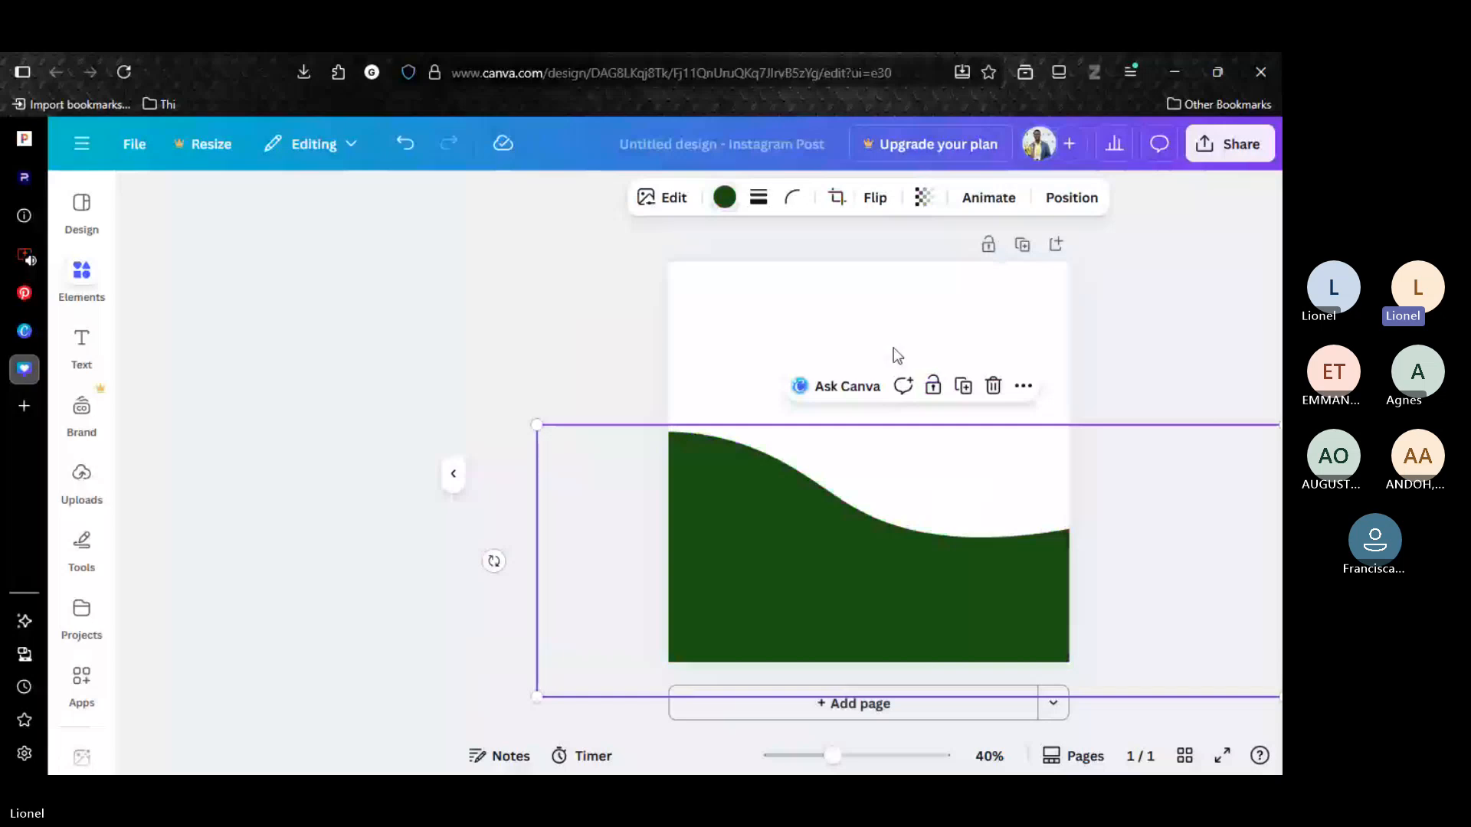
{"action": "left_click", "coordinate": [893, 347]}
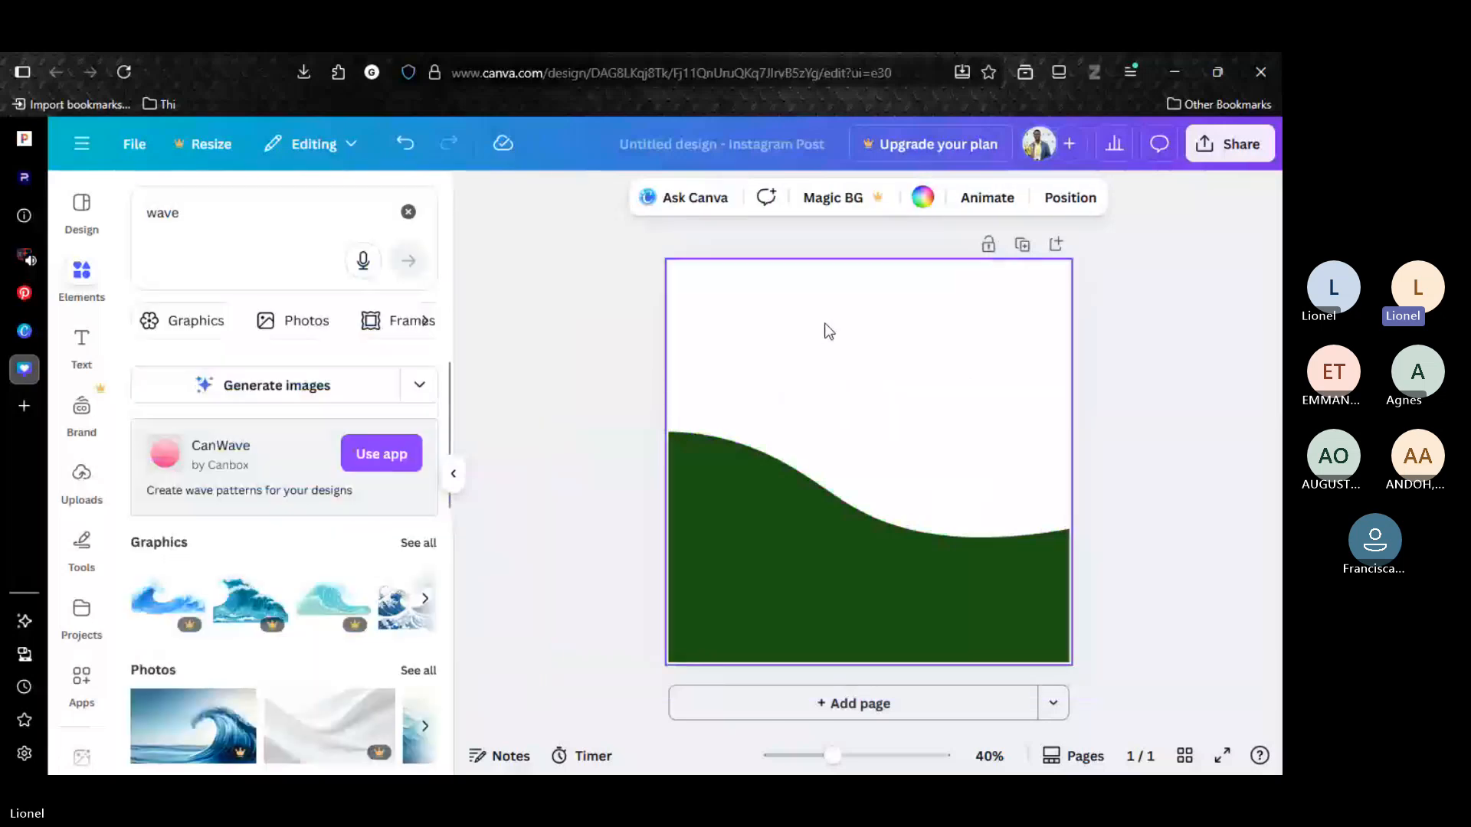
Set the page background to the light cream solid color #FFFAED.
{"action": "left_click", "coordinate": [923, 198]}
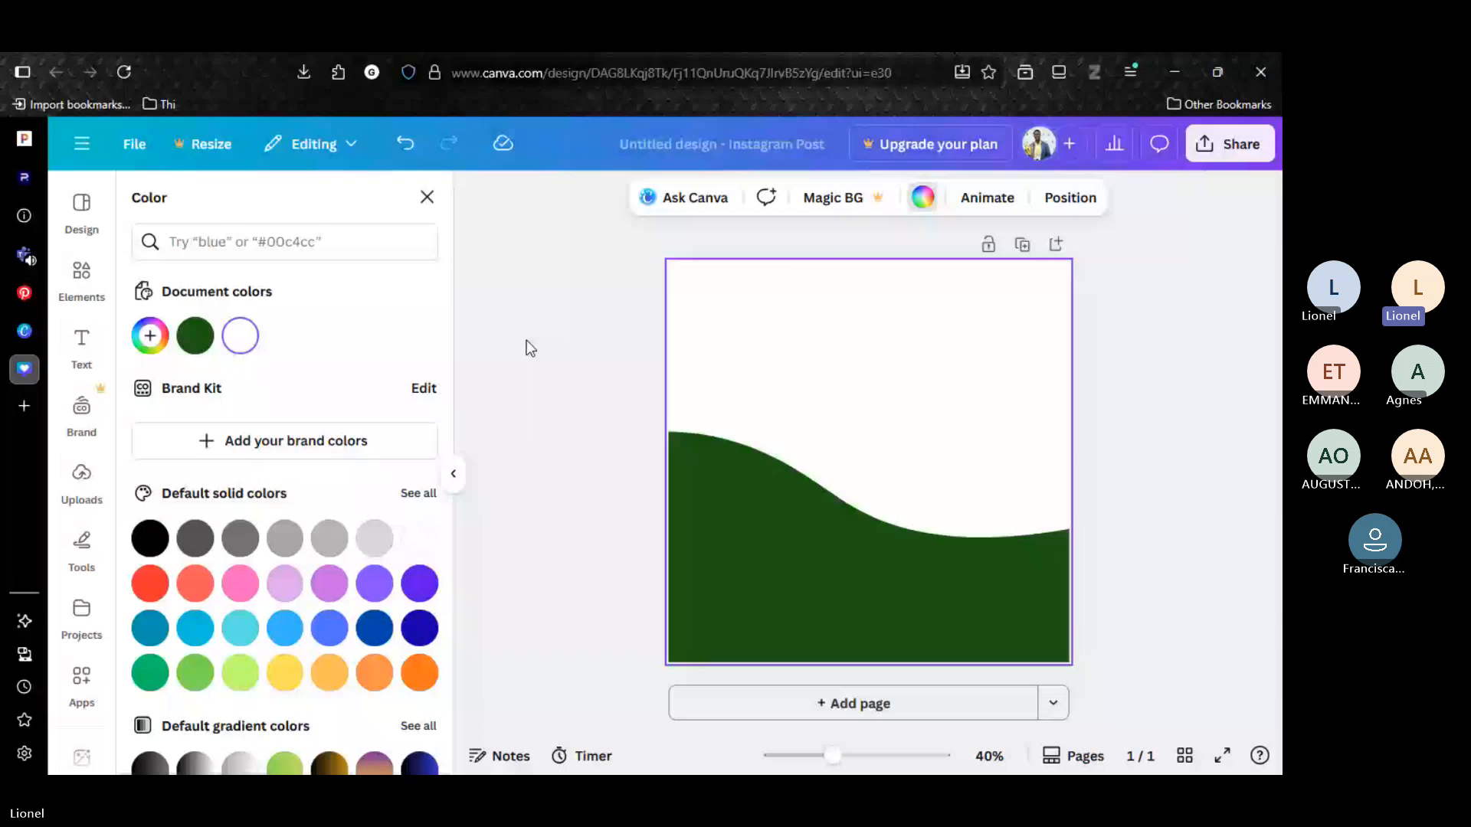
{"action": "left_click", "coordinate": [150, 336]}
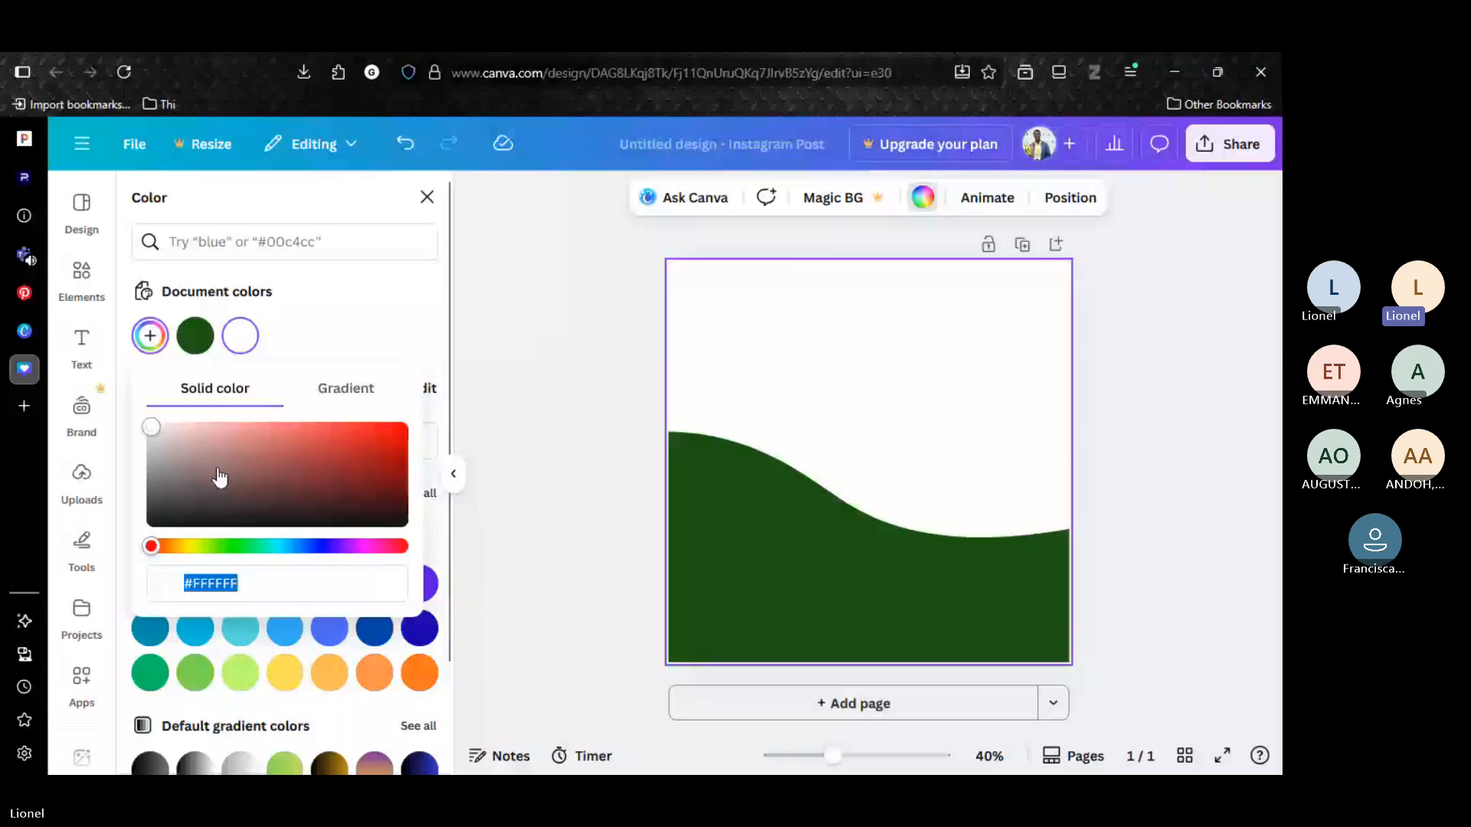
{"action": "type", "text": "#FFF4D5"}
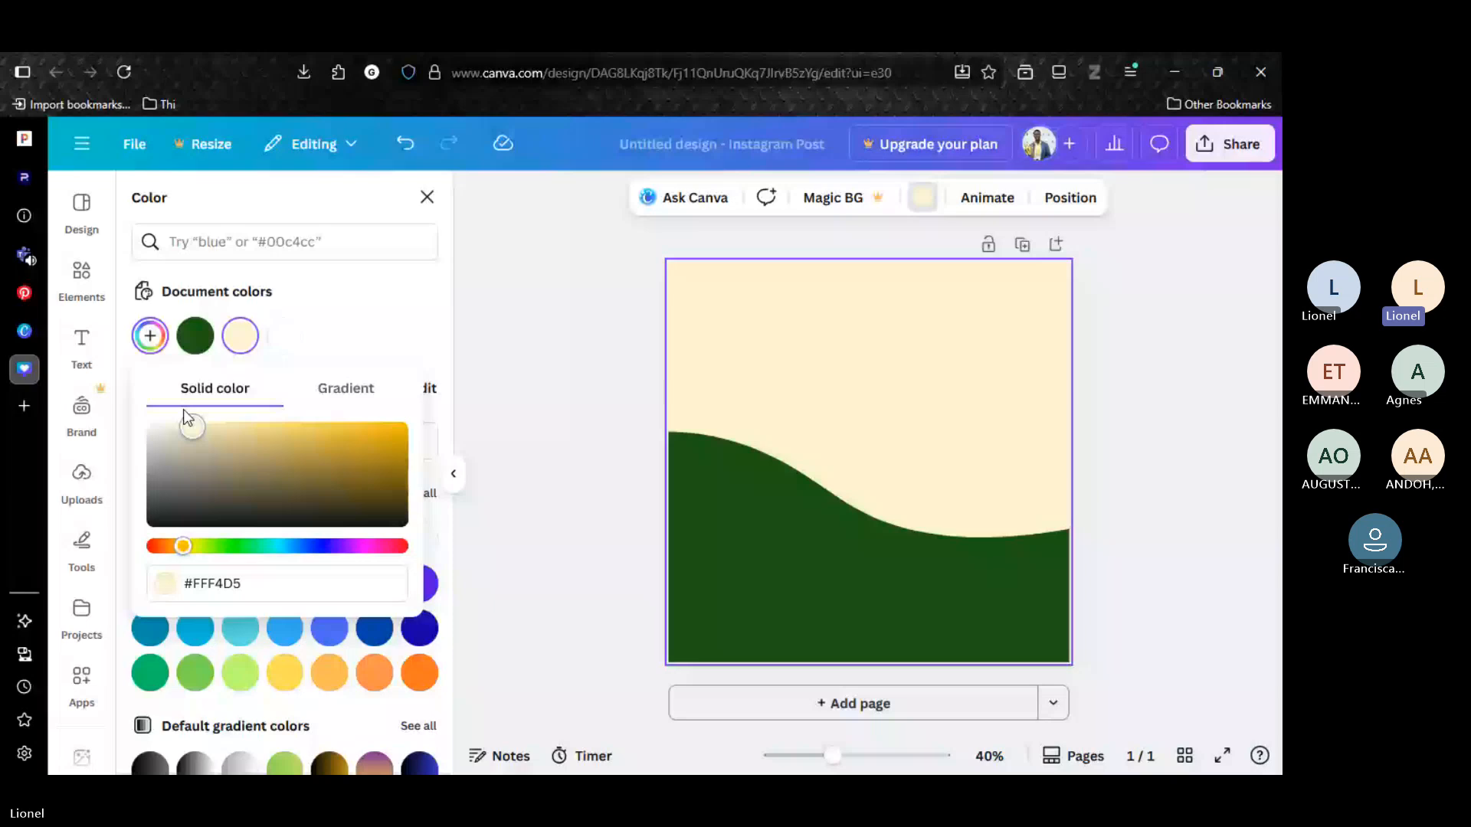
{"action": "left_click_drag", "start_coordinate": [183, 411], "coordinate": [164, 406]}
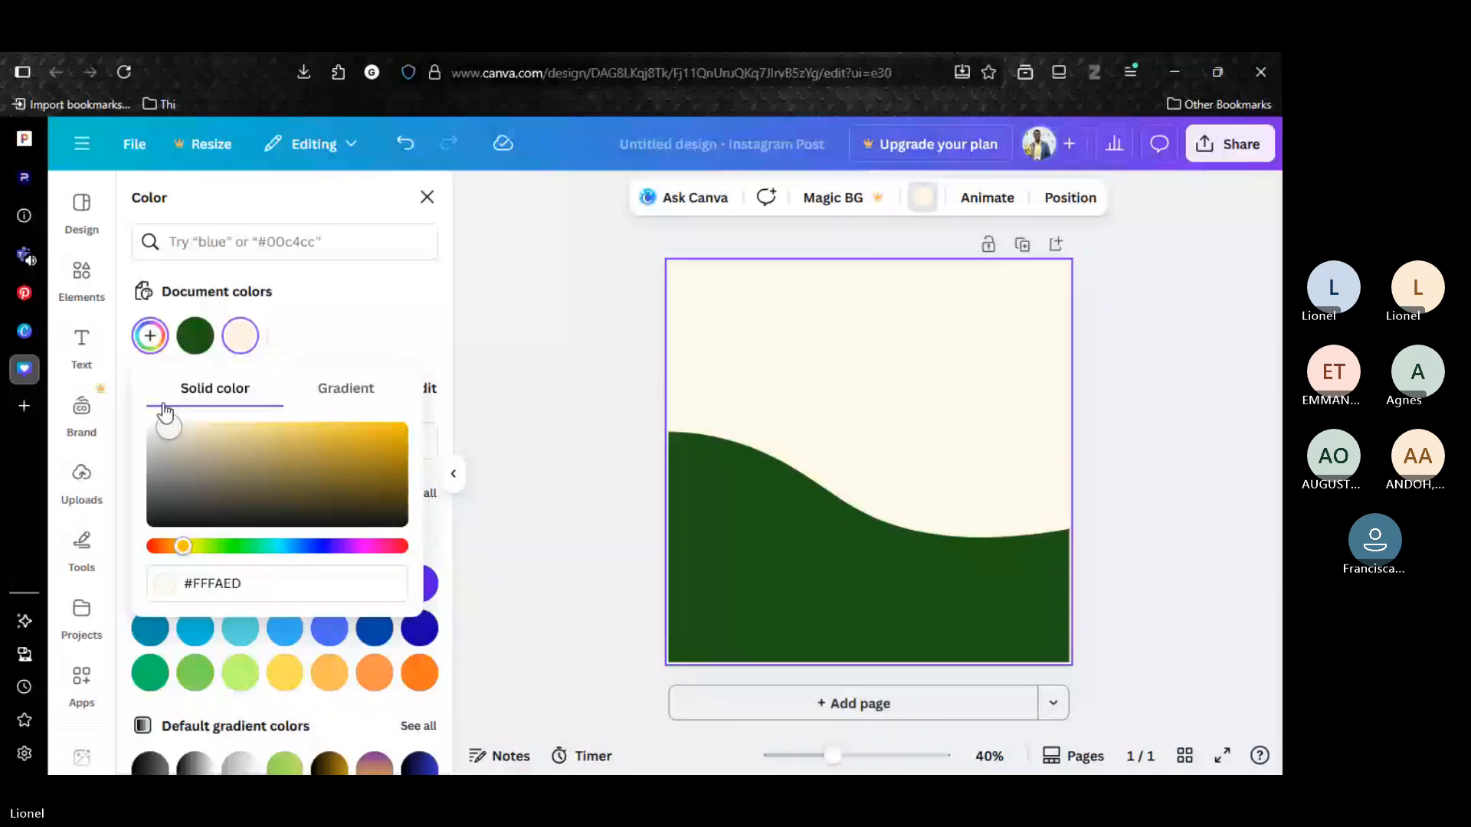
Set the page background to the slightly deeper cream color #FFF7DF.
{"action": "left_click_drag", "start_coordinate": [164, 412], "coordinate": [183, 406]}
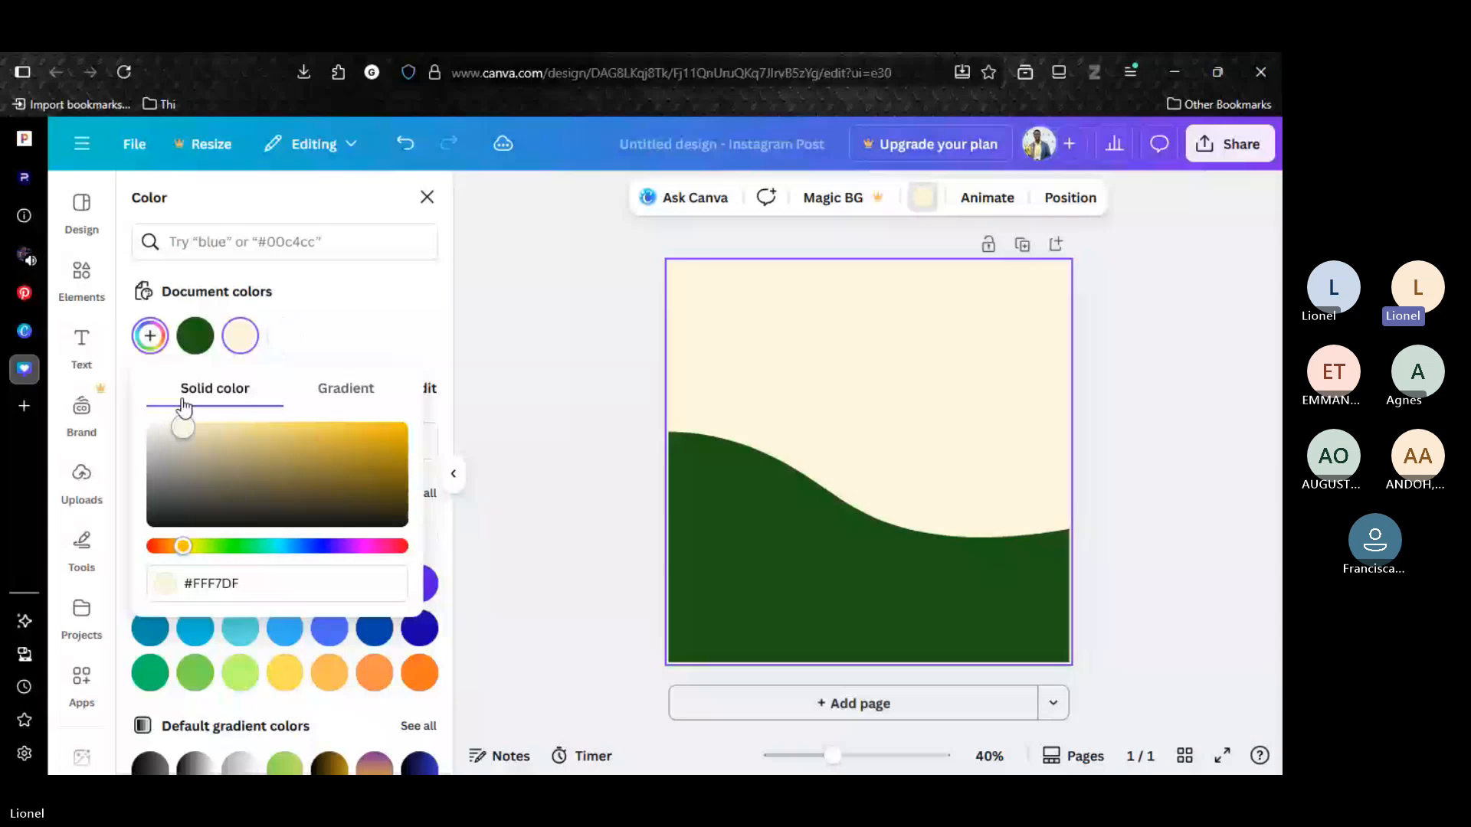
{"action": "left_click", "coordinate": [1180, 310]}
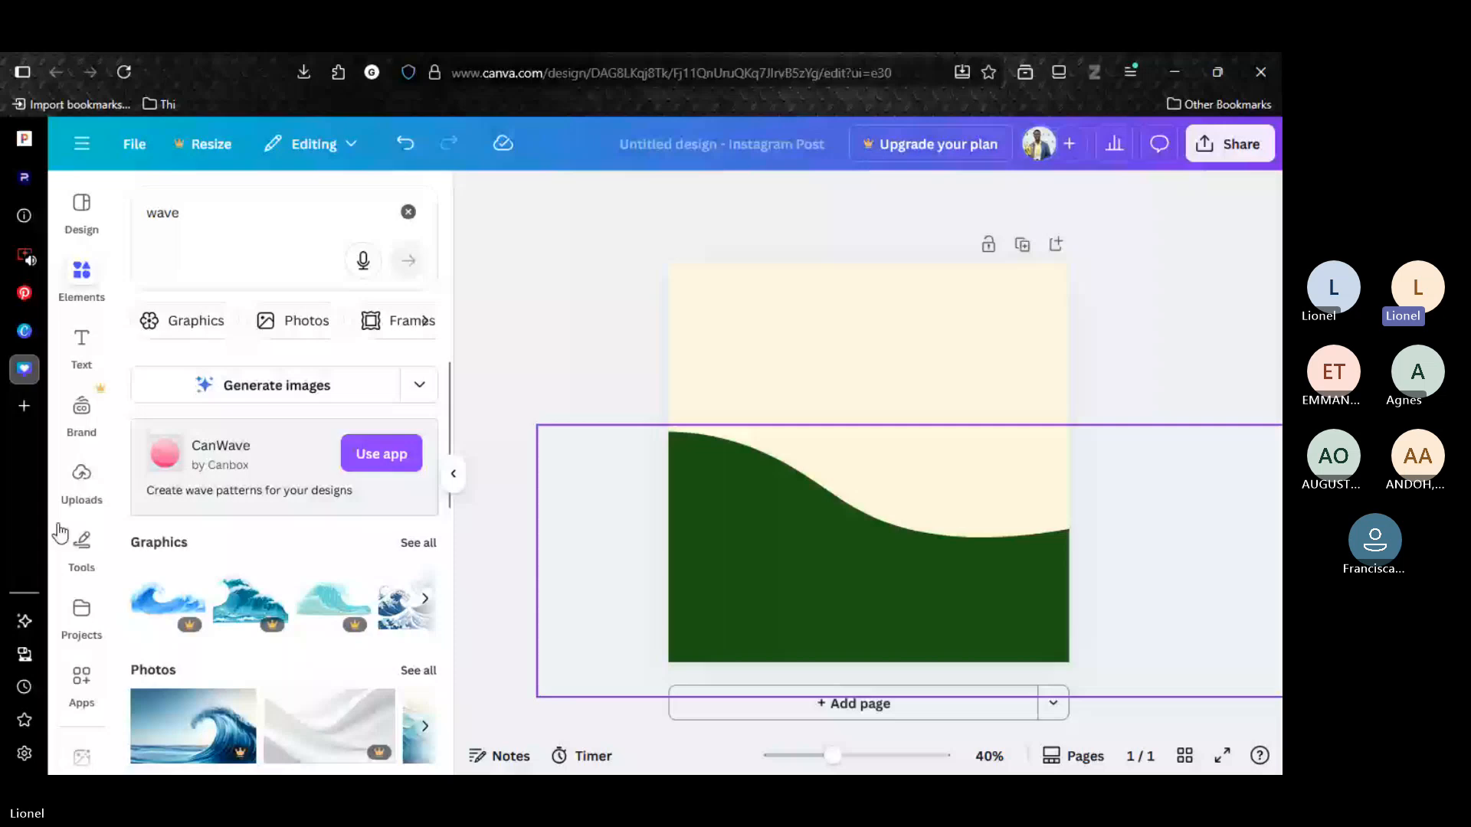
Place the IMCS Pax Romana logo near the page's top edge and add the two-line text "IMCS PAX ROMANA / Korle Bu Local".
{"action": "left_click", "coordinate": [81, 479]}
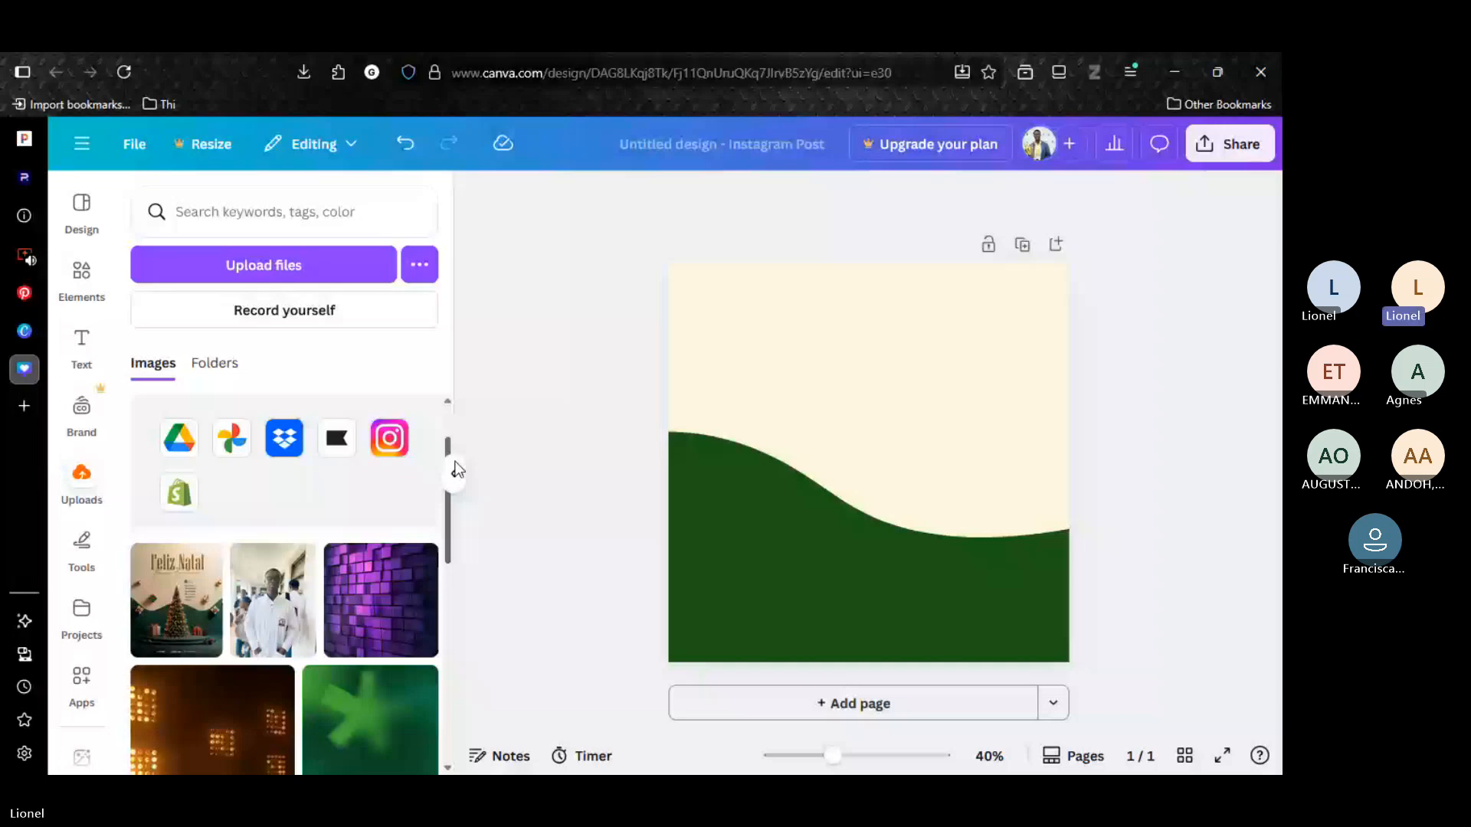
{"action": "scroll", "coordinate": [452, 463], "scroll_direction": "up", "scroll_amount": 2}
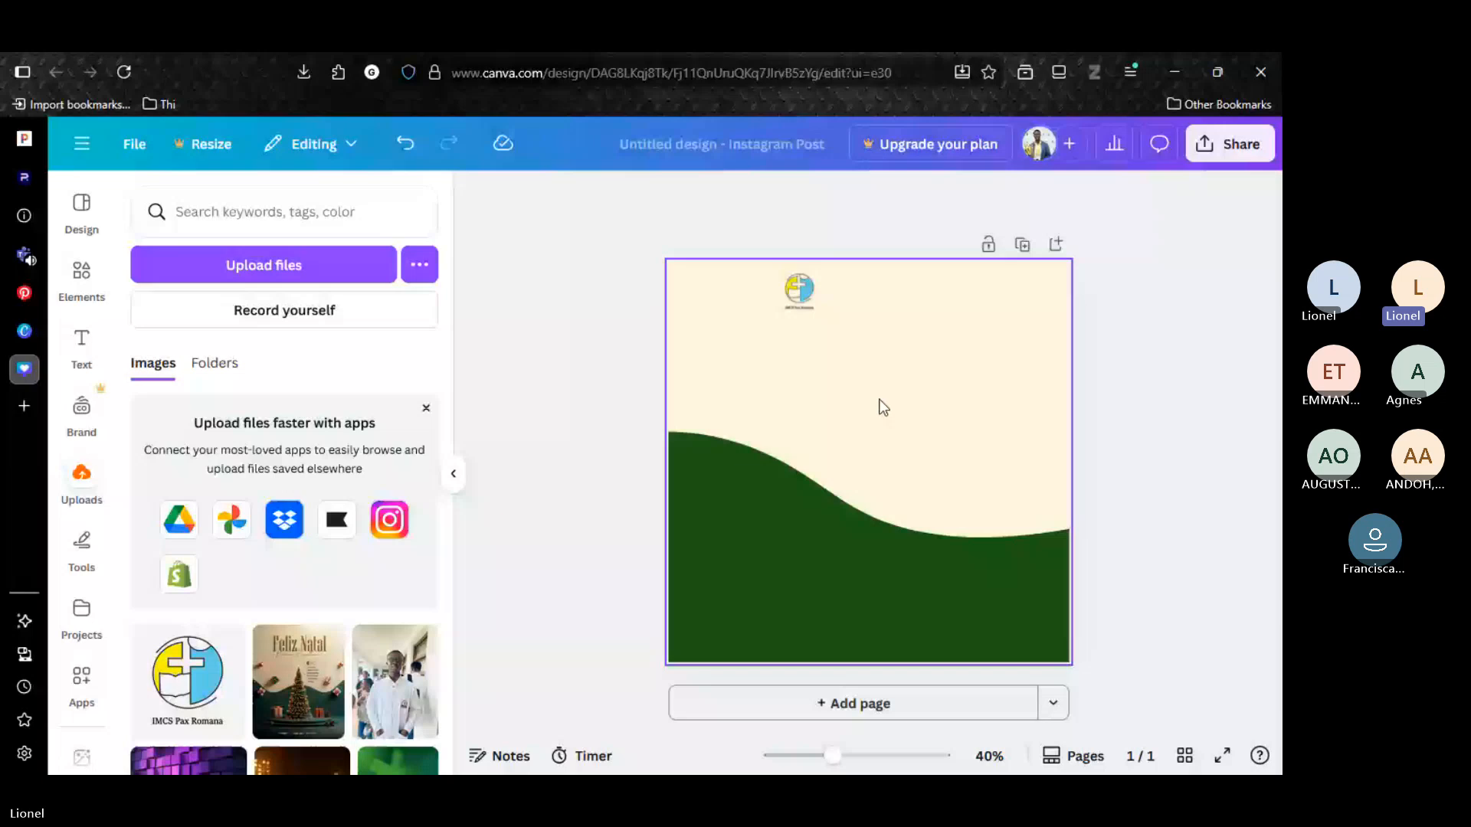
{"action": "key", "text": "ctrl+v"}
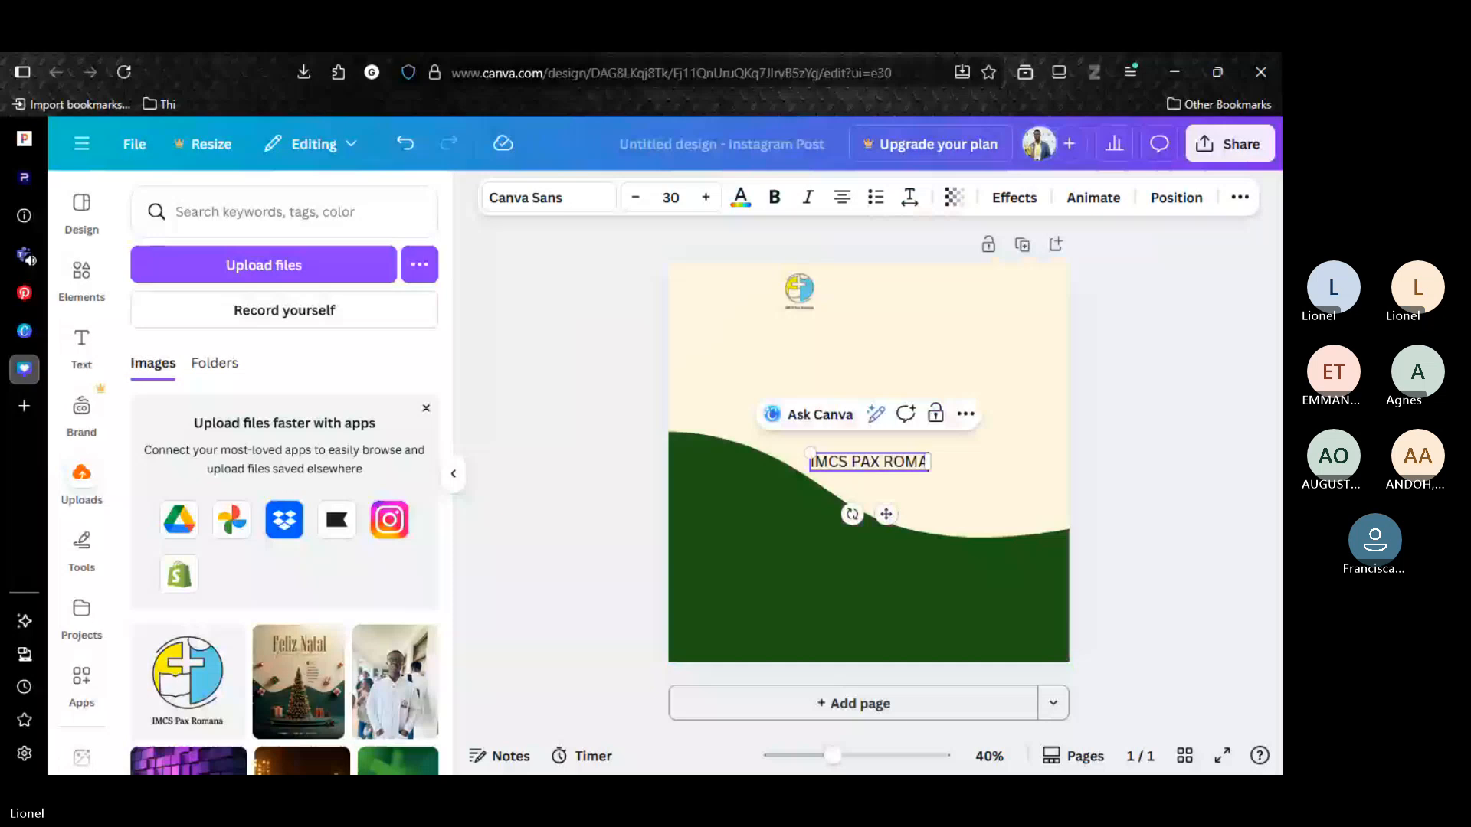
{"action": "key", "text": "Return"}
{"action": "type", "text": "Korle"}
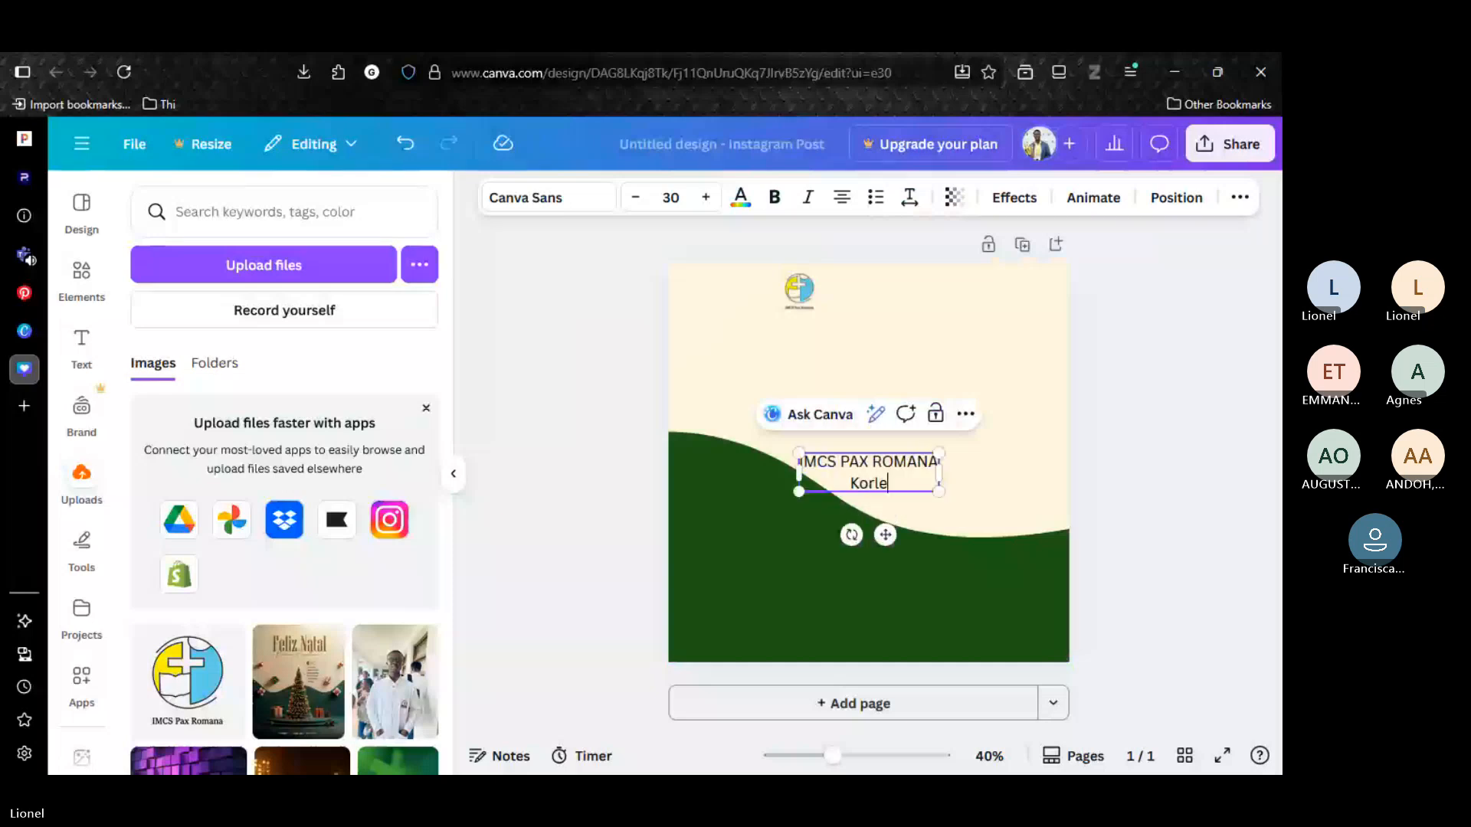
{"action": "type", "text": " Bu Local"}
Left-align the organization text beside the logo and set its line spacing to 1.22.
{"action": "key", "text": "ctrl+shift+l"}
{"action": "left_click_drag", "start_coordinate": [885, 535], "coordinate": [929, 349]}
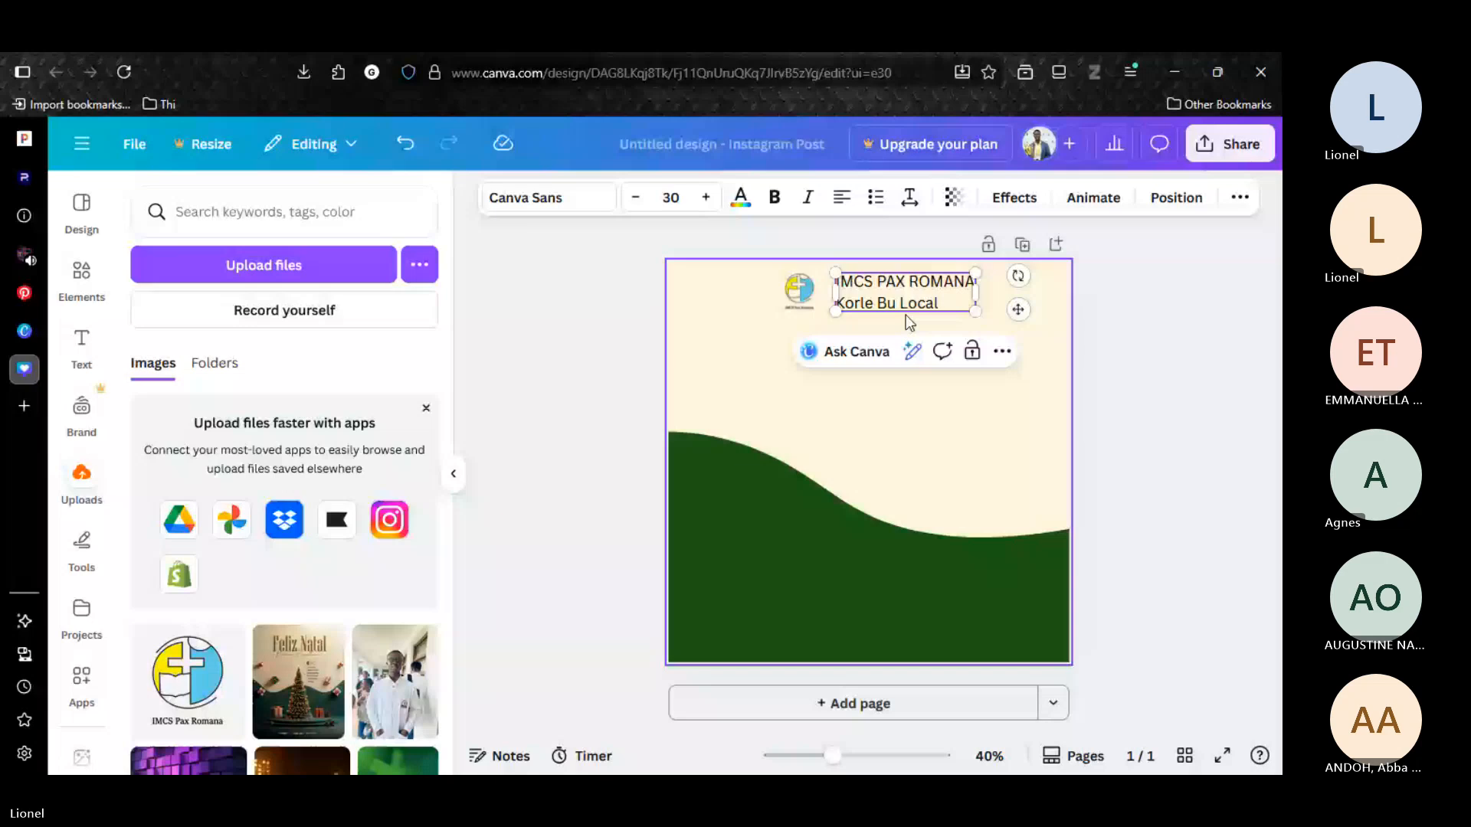
{"action": "left_click", "coordinate": [909, 197]}
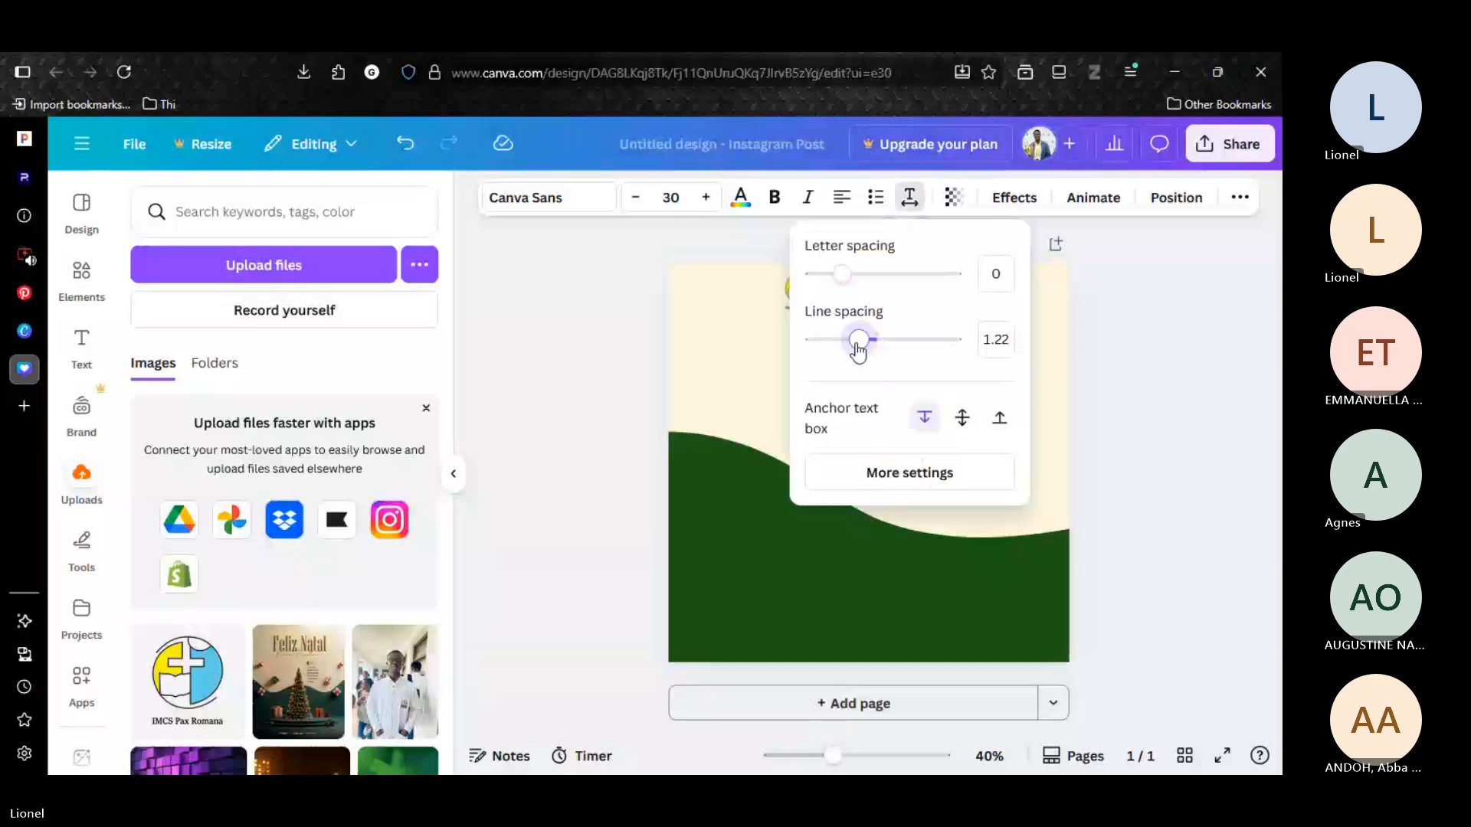
{"action": "left_click", "coordinate": [1110, 327]}
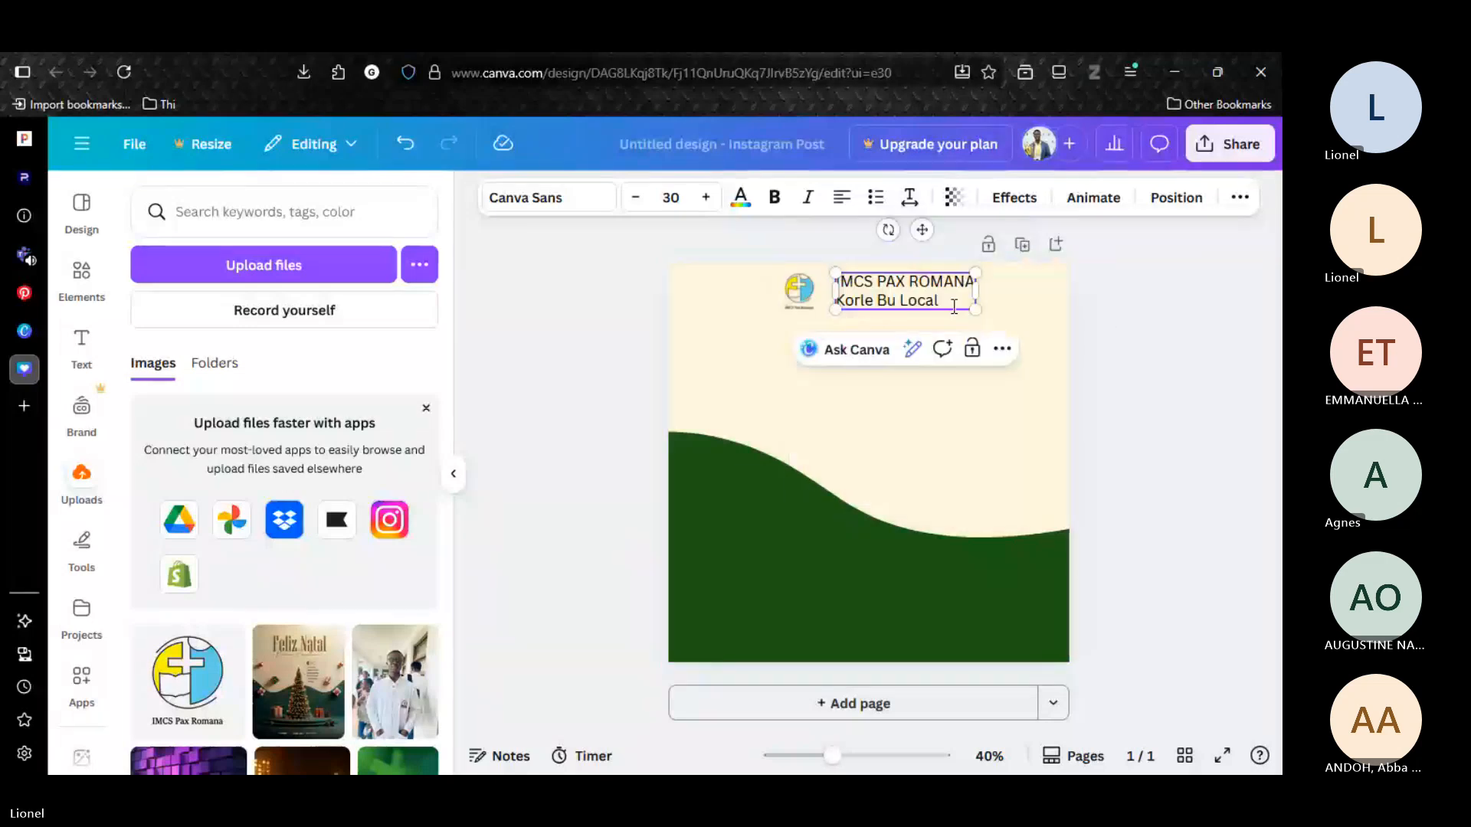
Shrink the organization text to size 20.6 and move it close to the logo, vertically centered on it.
{"action": "left_click_drag", "start_coordinate": [976, 308], "coordinate": [930, 299]}
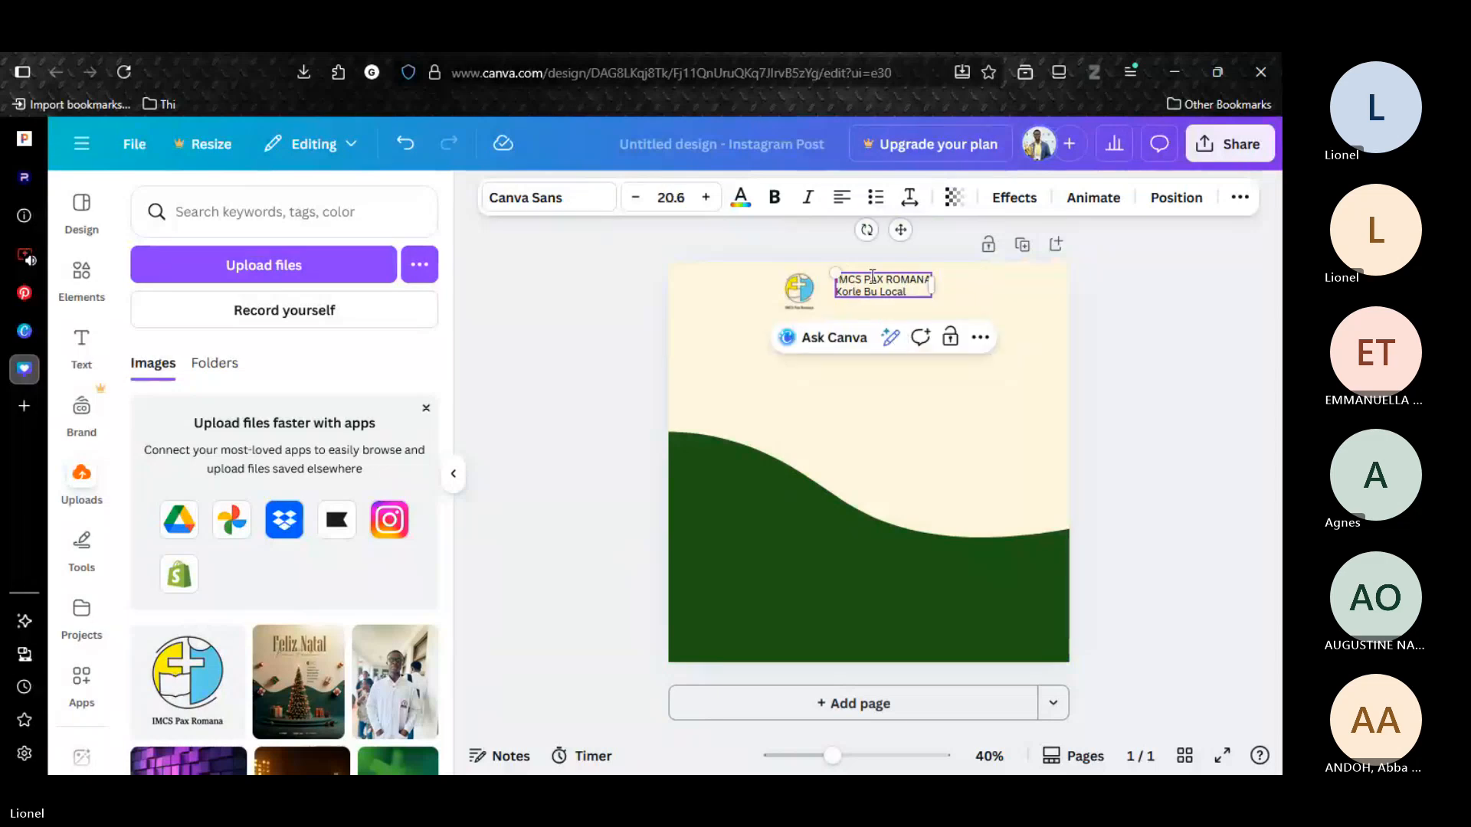
{"action": "left_click_drag", "start_coordinate": [898, 230], "coordinate": [885, 247]}
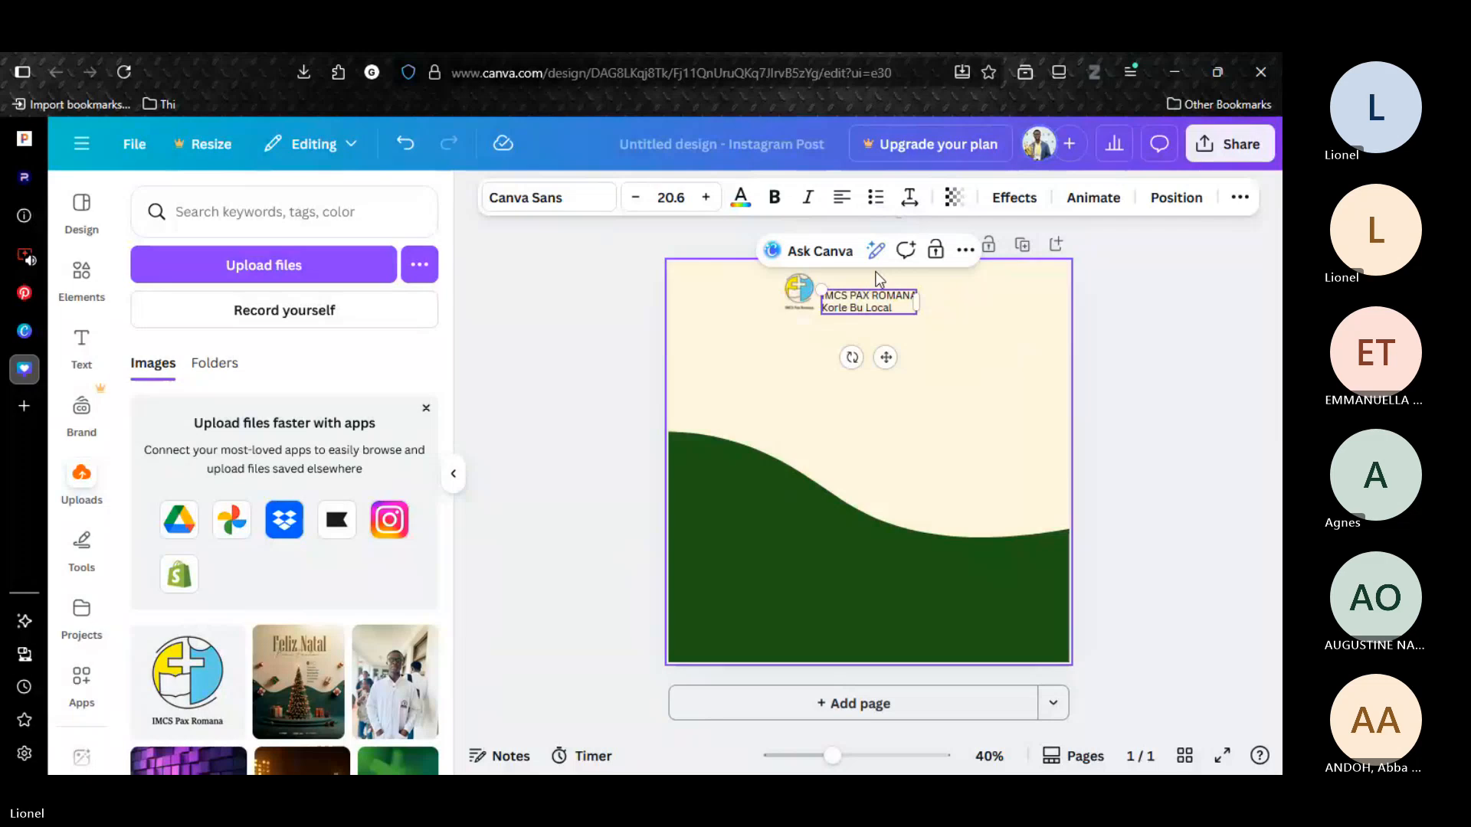
{"action": "left_click_drag", "start_coordinate": [886, 357], "coordinate": [886, 348]}
Group the logo with its text and center the group near the page's top edge.
{"action": "left_click", "coordinate": [804, 305], "text": "shift"}
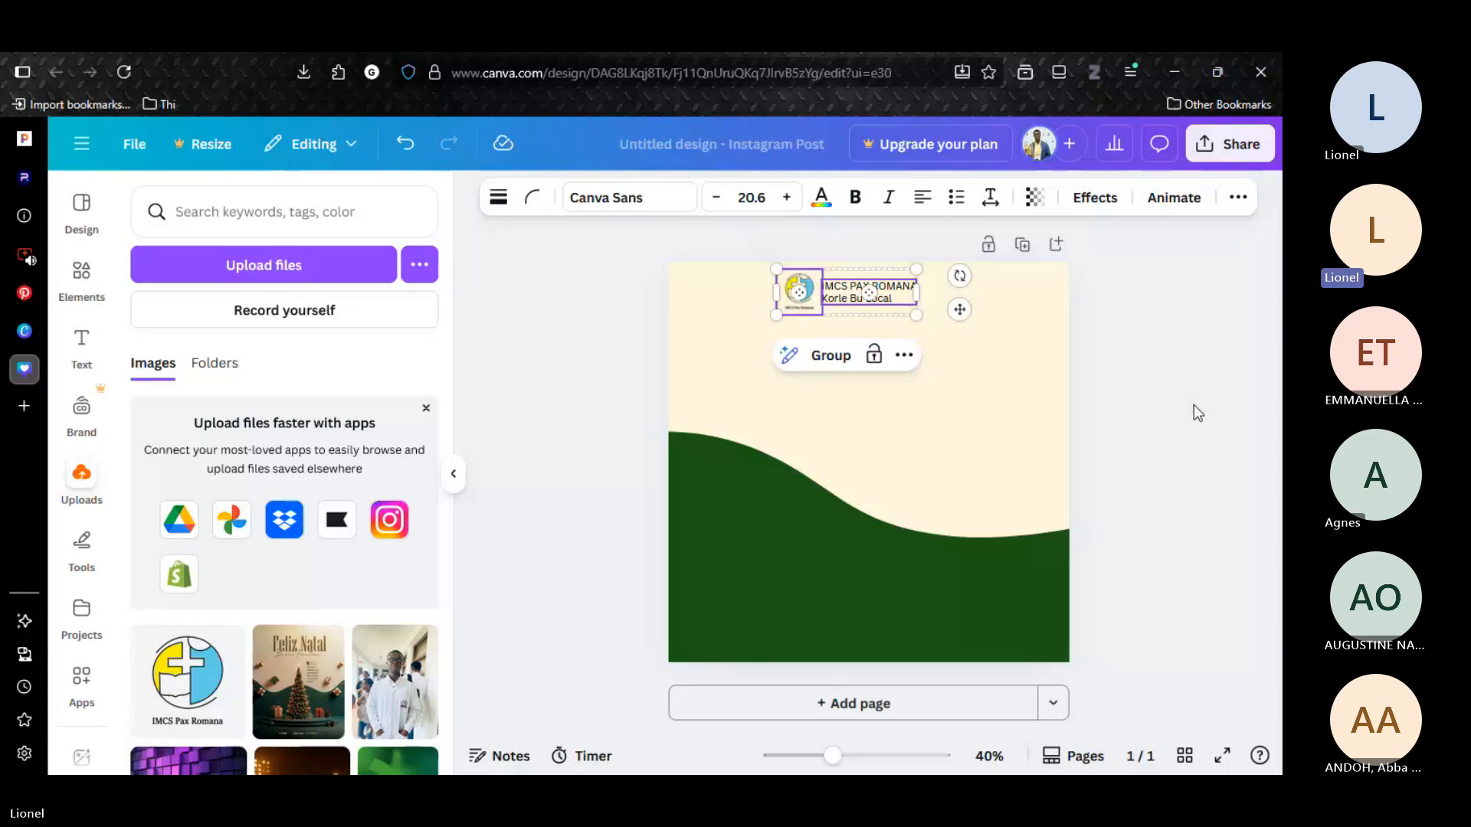
{"action": "key", "text": "ctrl+g"}
{"action": "left_click", "coordinate": [1106, 371]}
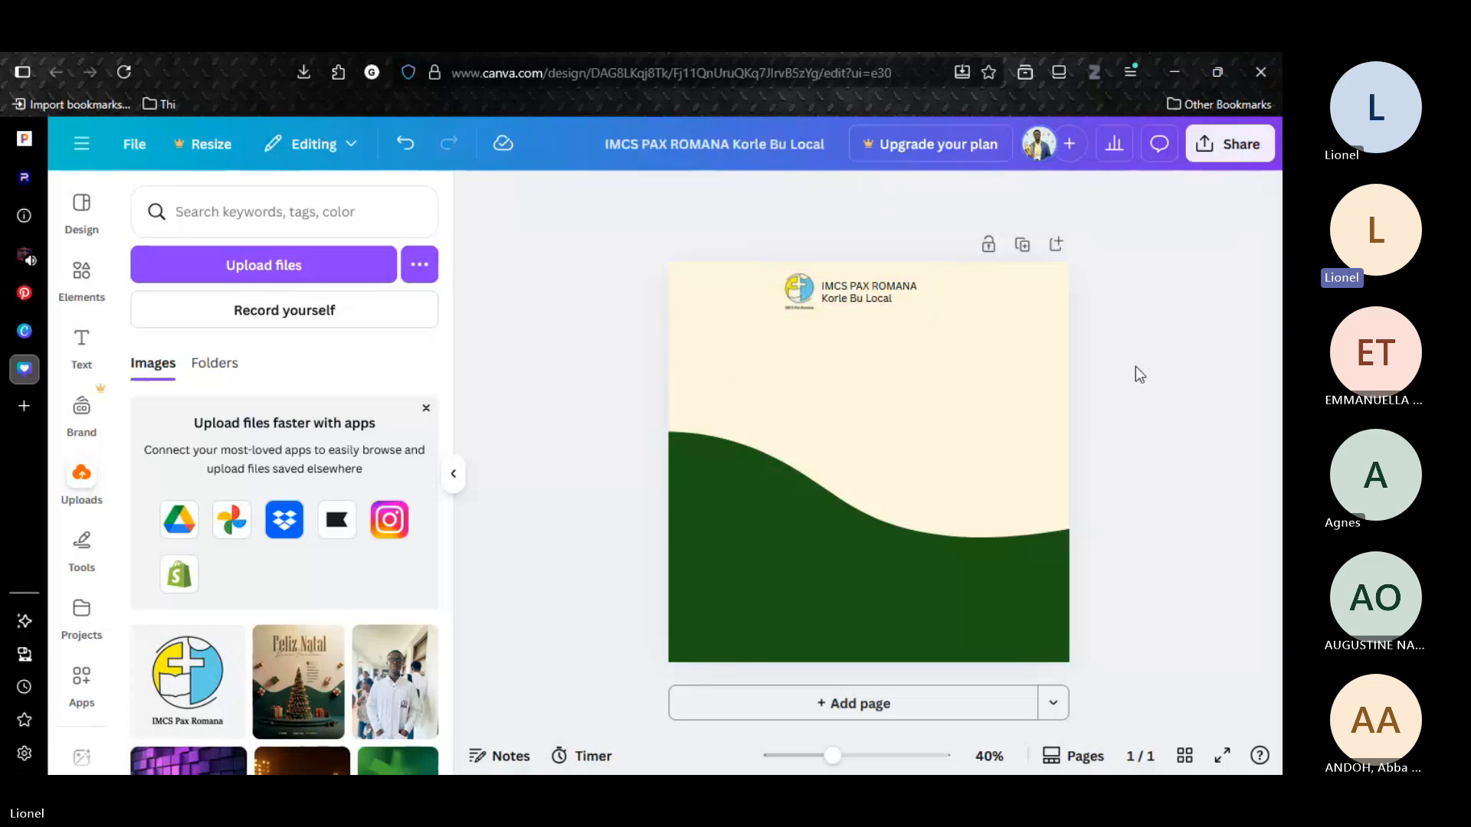
{"action": "left_click", "coordinate": [826, 288]}
{"action": "left_click_drag", "start_coordinate": [958, 314], "coordinate": [981, 322]}
{"action": "left_click", "coordinate": [555, 483]}
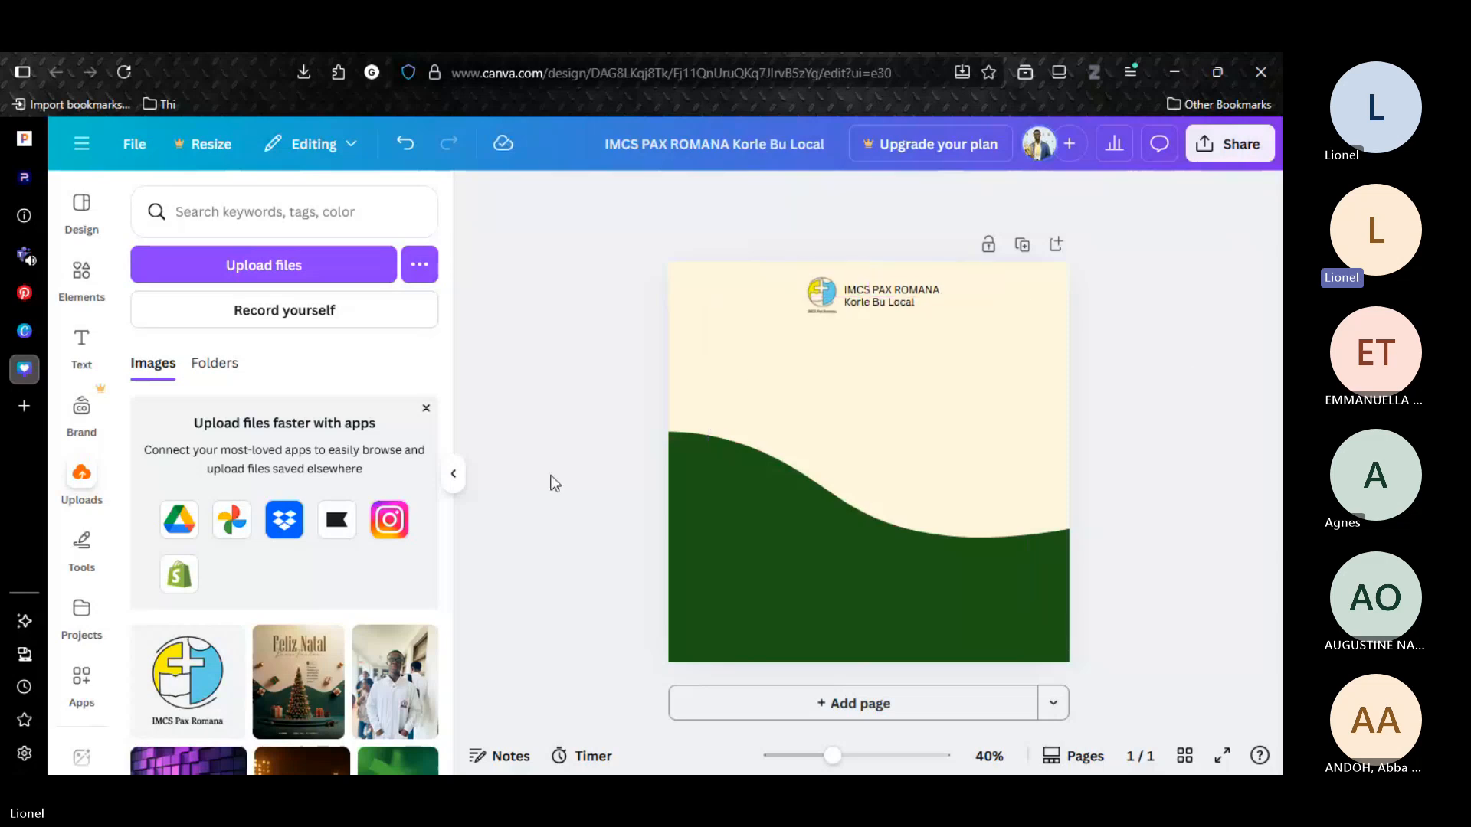
Search the elements for "frame".
{"action": "left_click", "coordinate": [77, 245]}
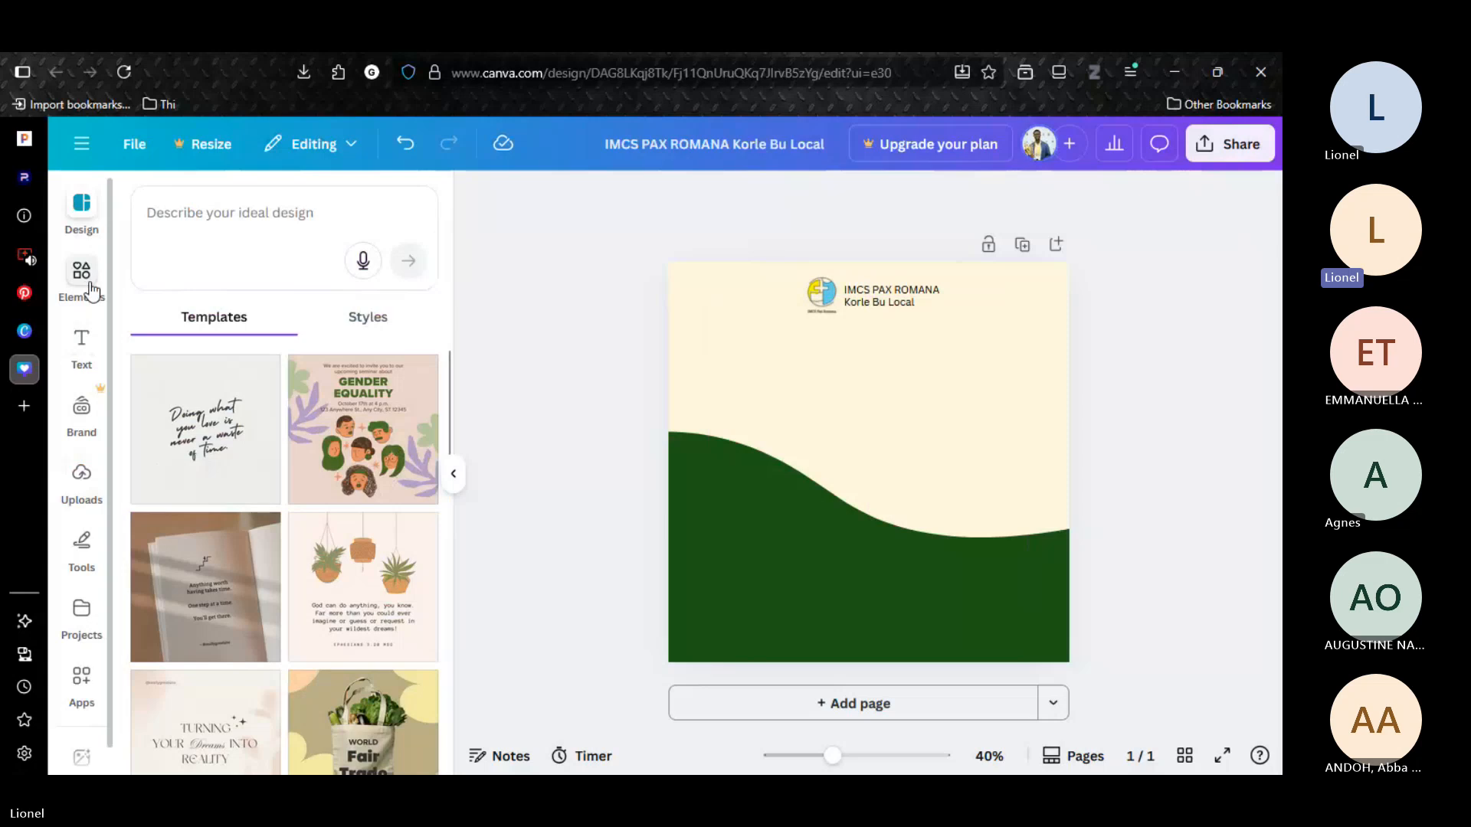
{"action": "left_click", "coordinate": [82, 276]}
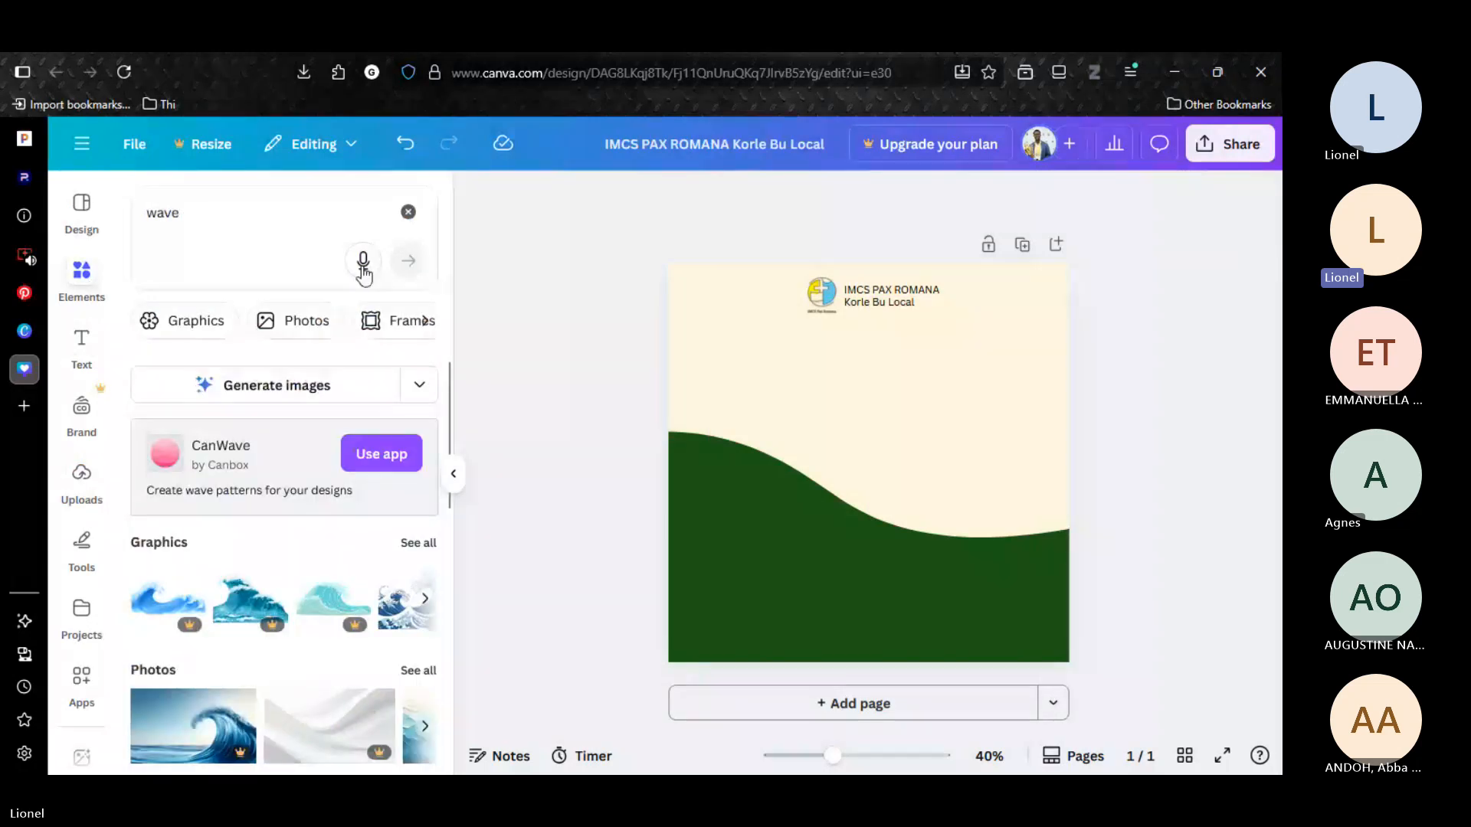
{"action": "double_click", "coordinate": [168, 201]}
{"action": "type", "text": "fr"}
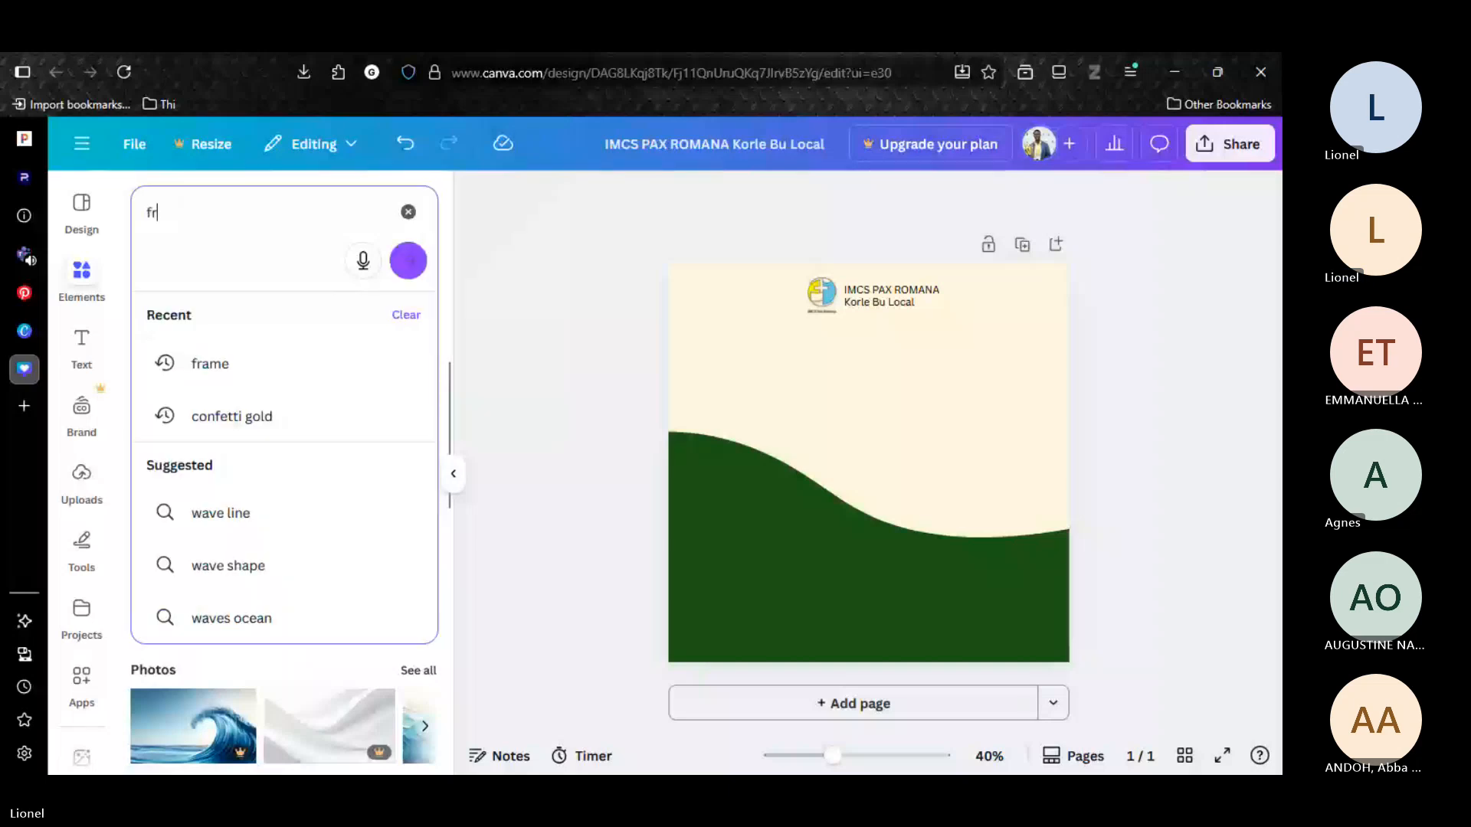
{"action": "type", "text": "ame"}
{"action": "key", "text": "Return"}
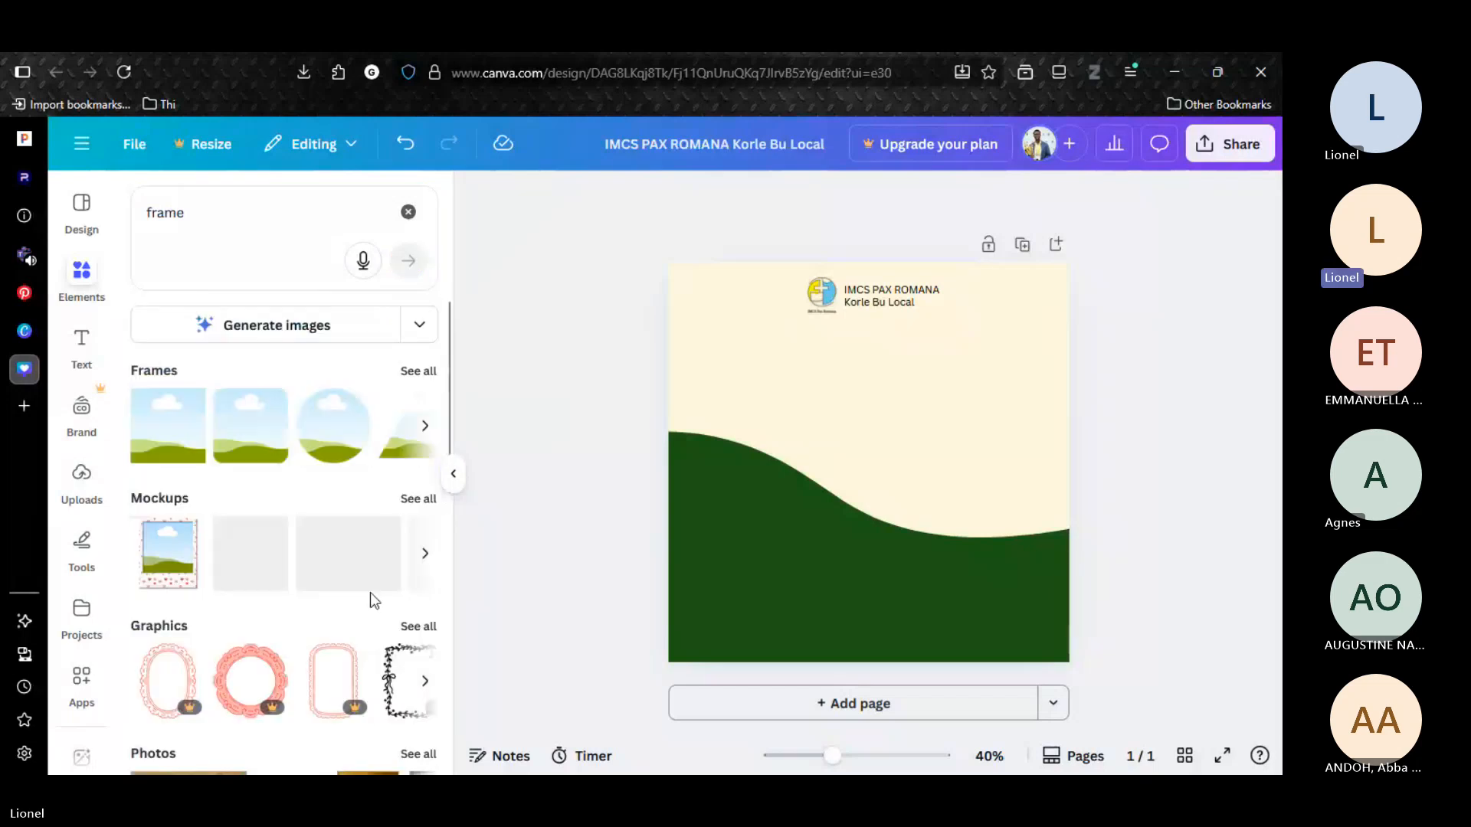
Add the plain polaroid-style frame from the mockups, enlarged to about 414 by 495 and centered horizontally below the logo.
{"action": "left_click", "coordinate": [429, 555]}
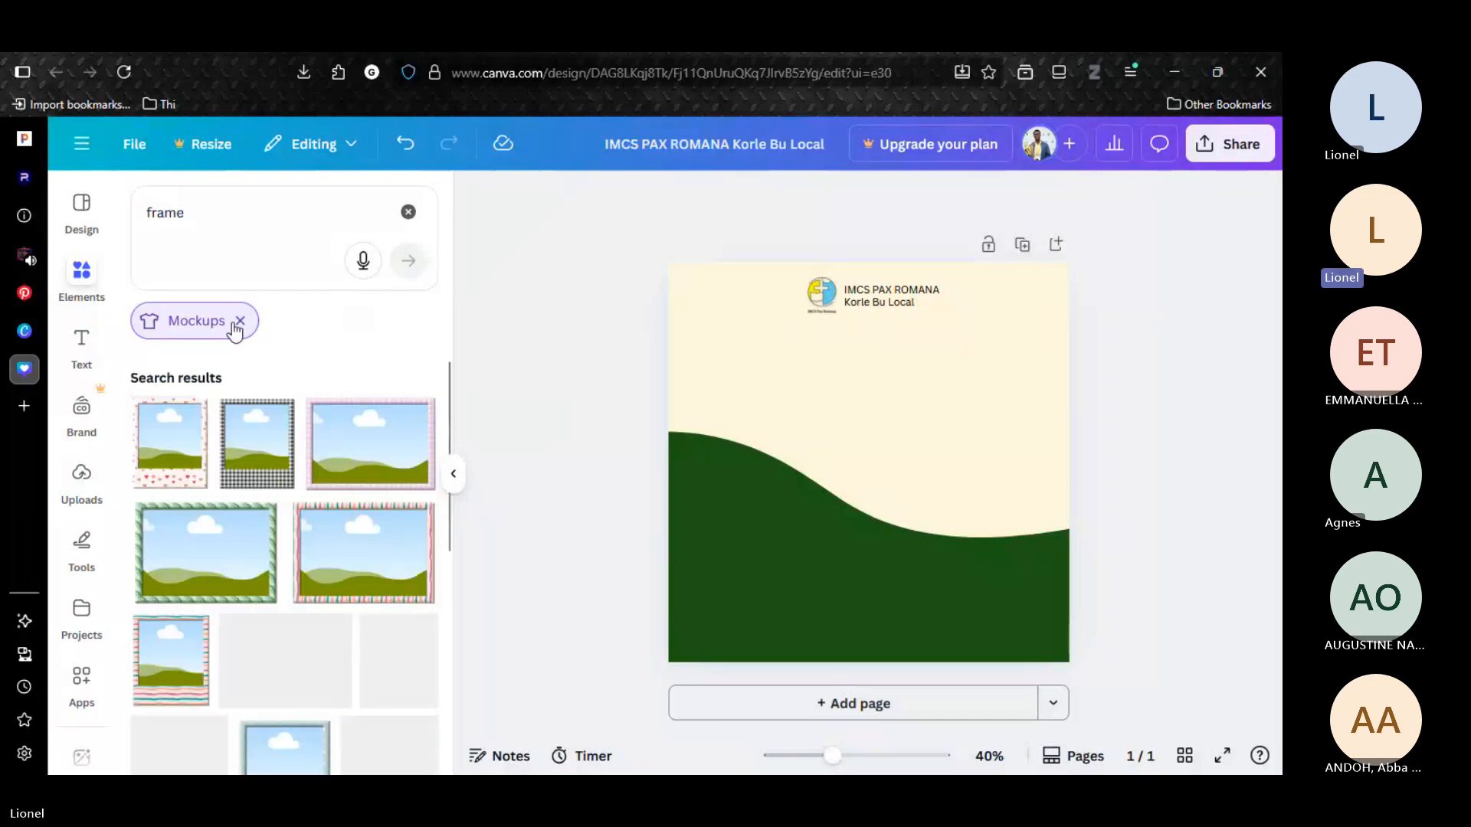
{"action": "scroll", "coordinate": [456, 494], "scroll_direction": "down", "scroll_amount": 2}
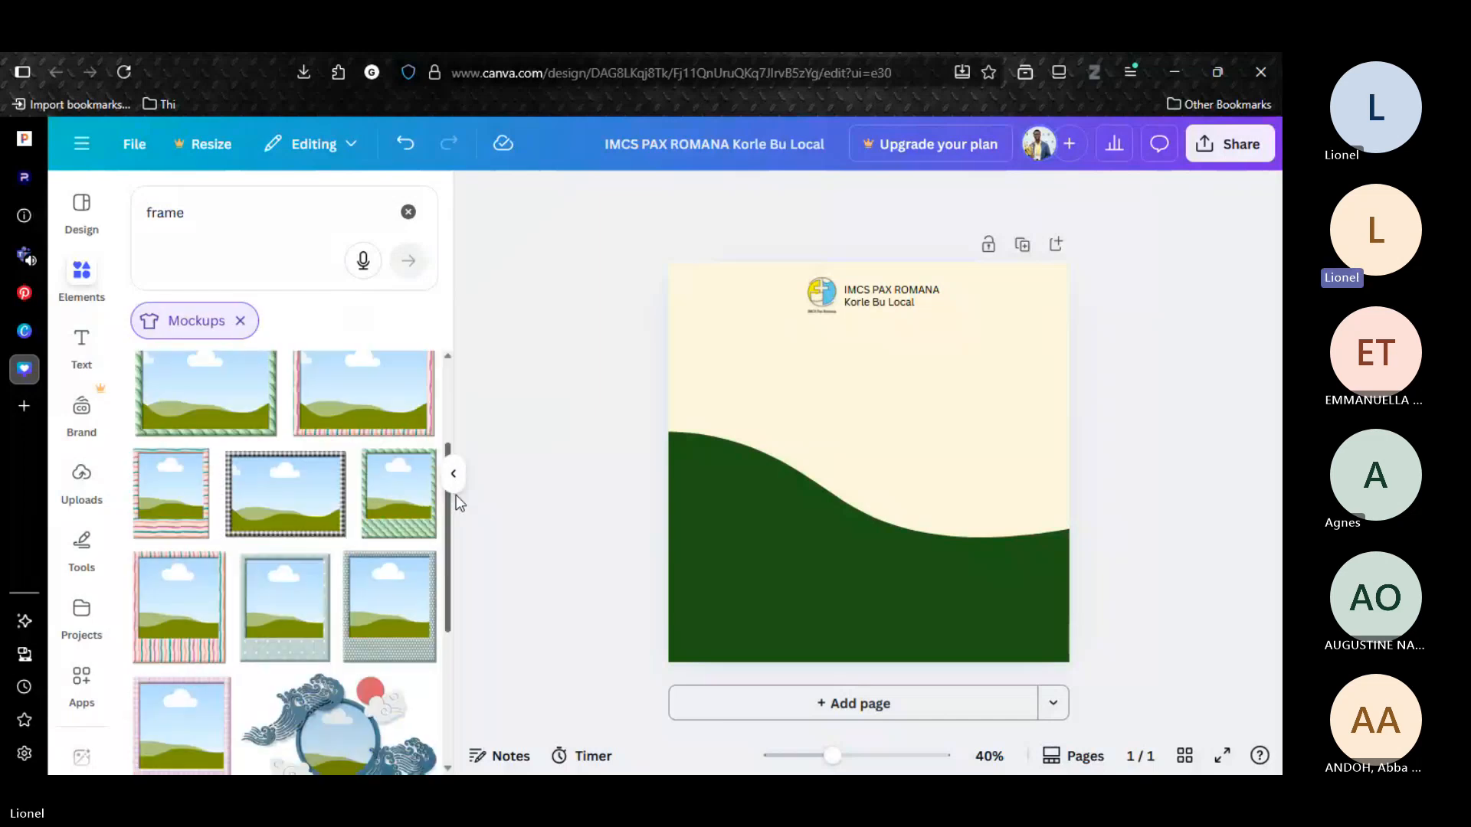
{"action": "scroll", "coordinate": [457, 495], "scroll_direction": "down", "scroll_amount": 2}
{"action": "scroll", "coordinate": [443, 618], "scroll_direction": "down", "scroll_amount": 2}
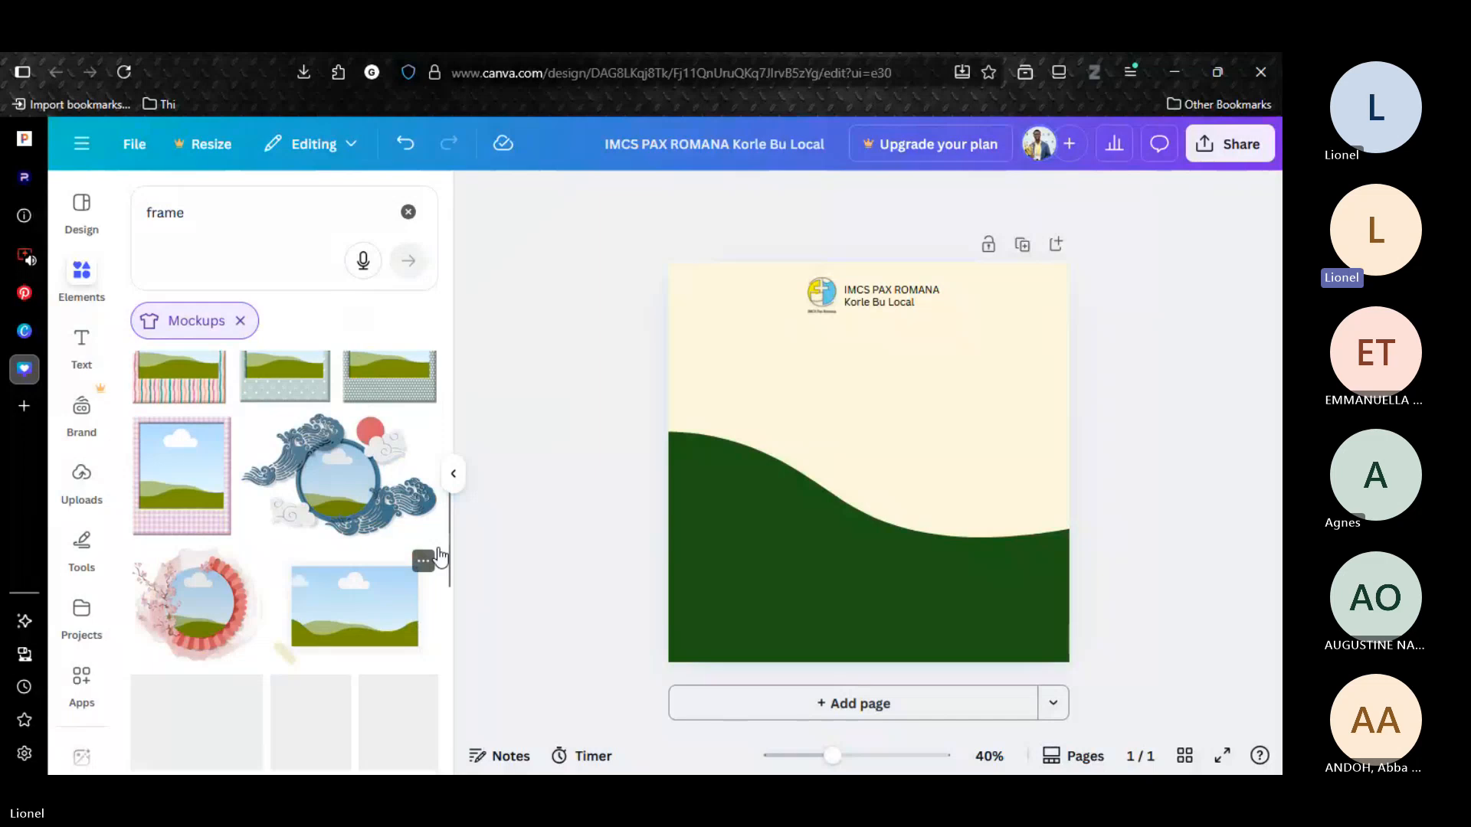
{"action": "scroll", "coordinate": [453, 616], "scroll_direction": "down", "scroll_amount": 2}
{"action": "scroll", "coordinate": [453, 613], "scroll_direction": "down", "scroll_amount": 1}
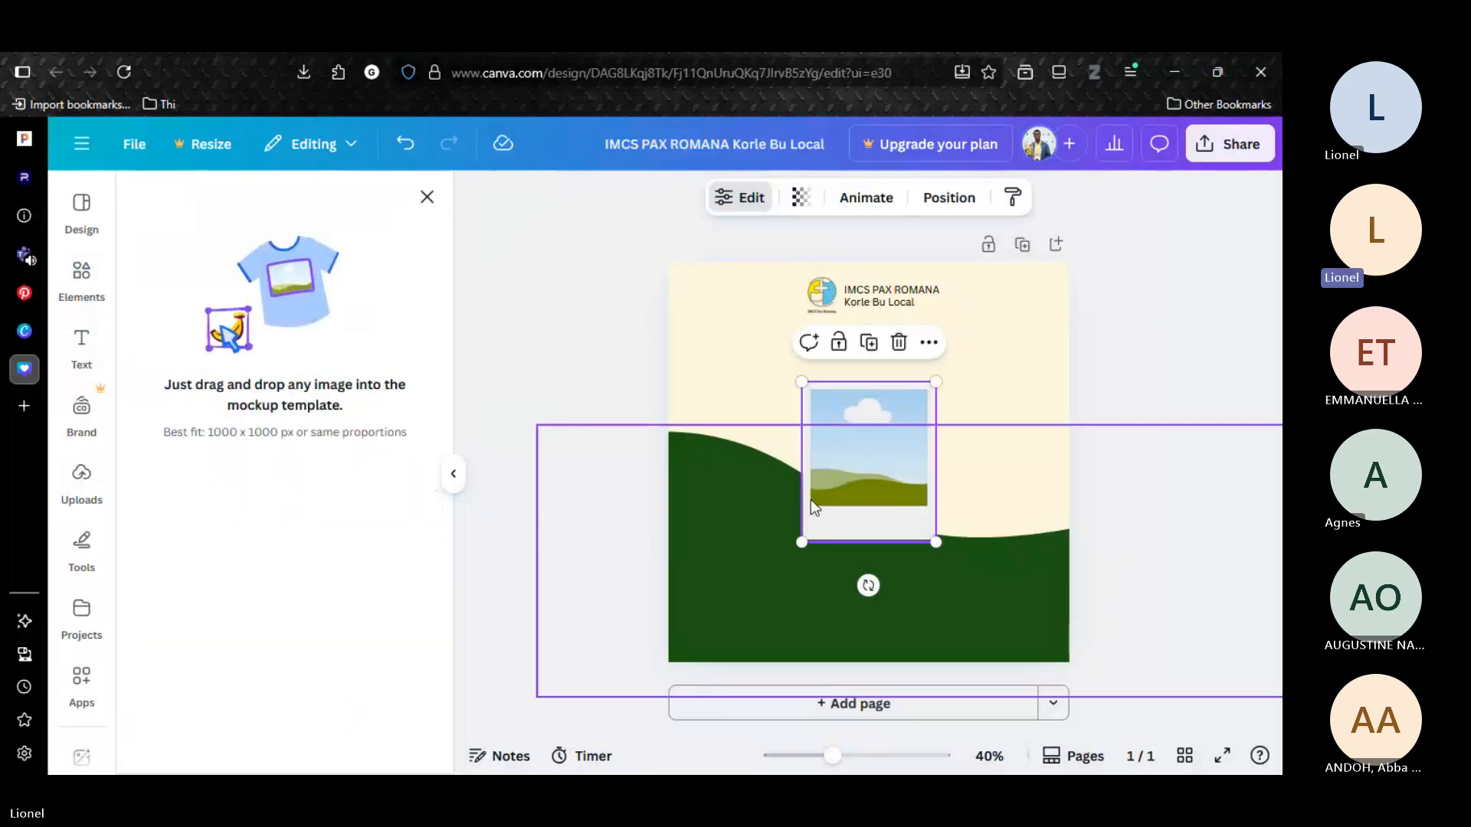
{"action": "left_click_drag", "start_coordinate": [936, 542], "coordinate": [955, 566]}
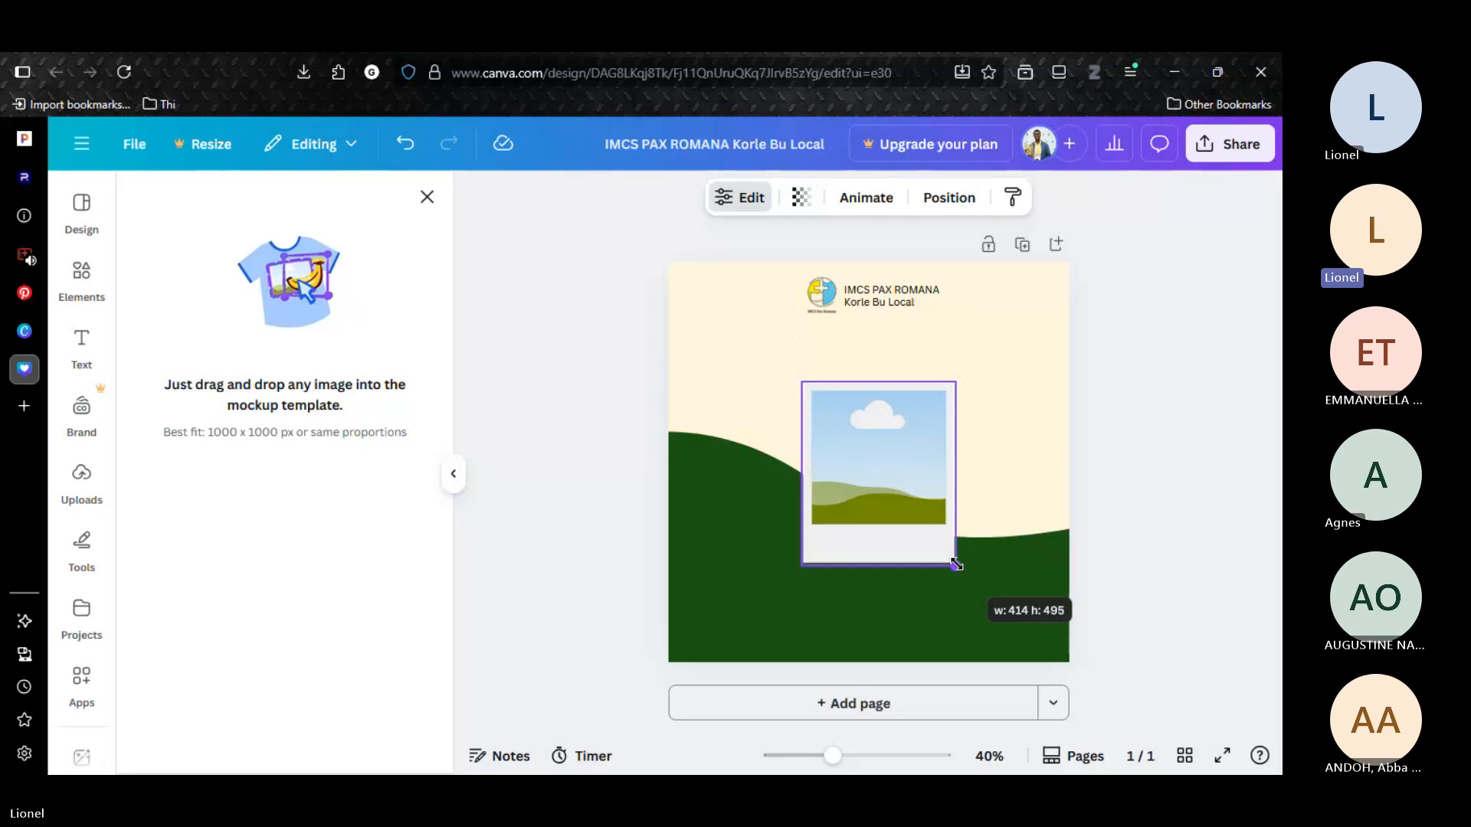
{"action": "left_click_drag", "start_coordinate": [868, 538], "coordinate": [862, 521]}
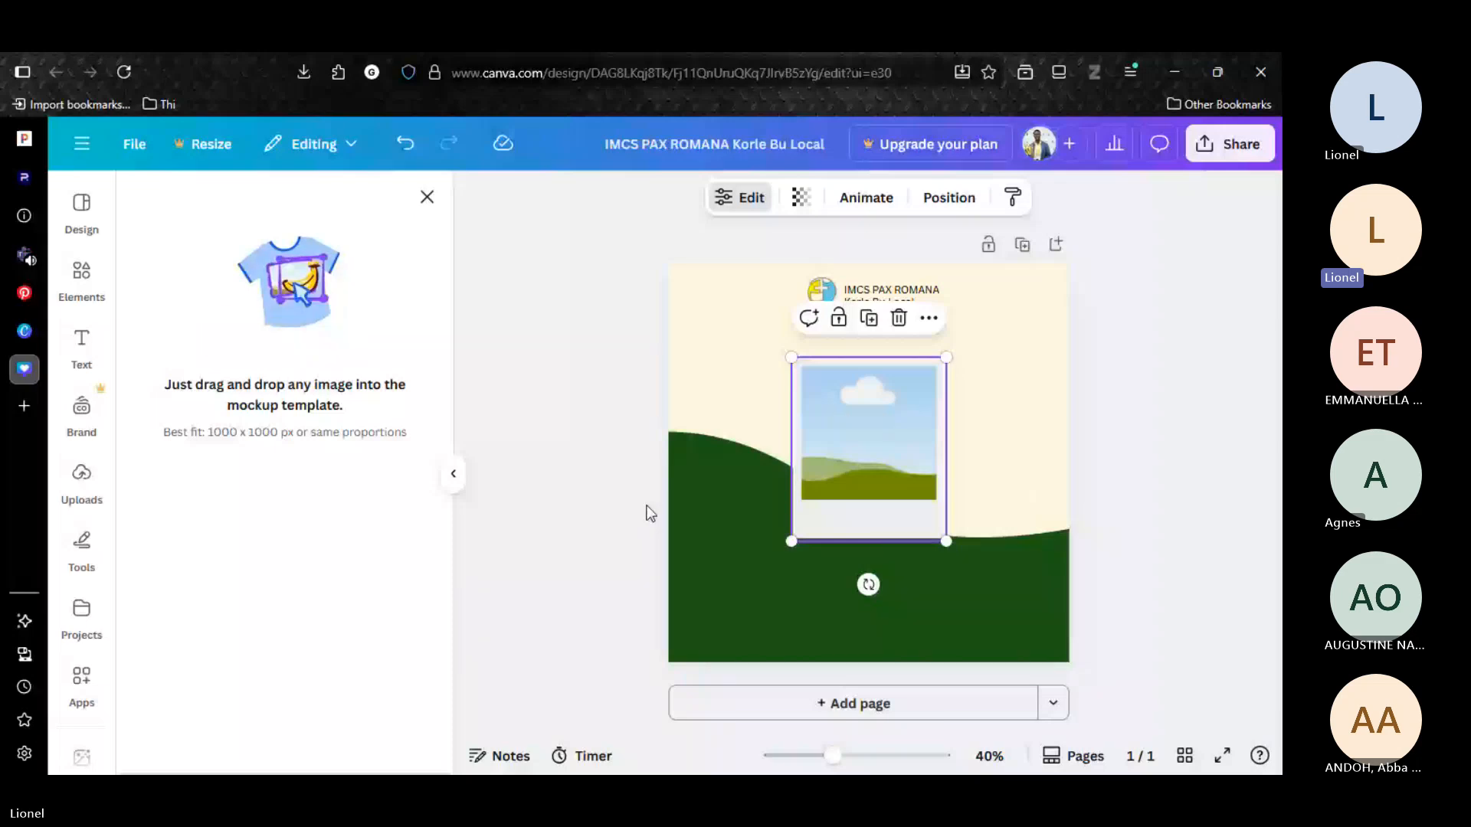
Fill the polaroid frame with the uploaded photo of the man in a white coat.
{"action": "left_click", "coordinate": [81, 482]}
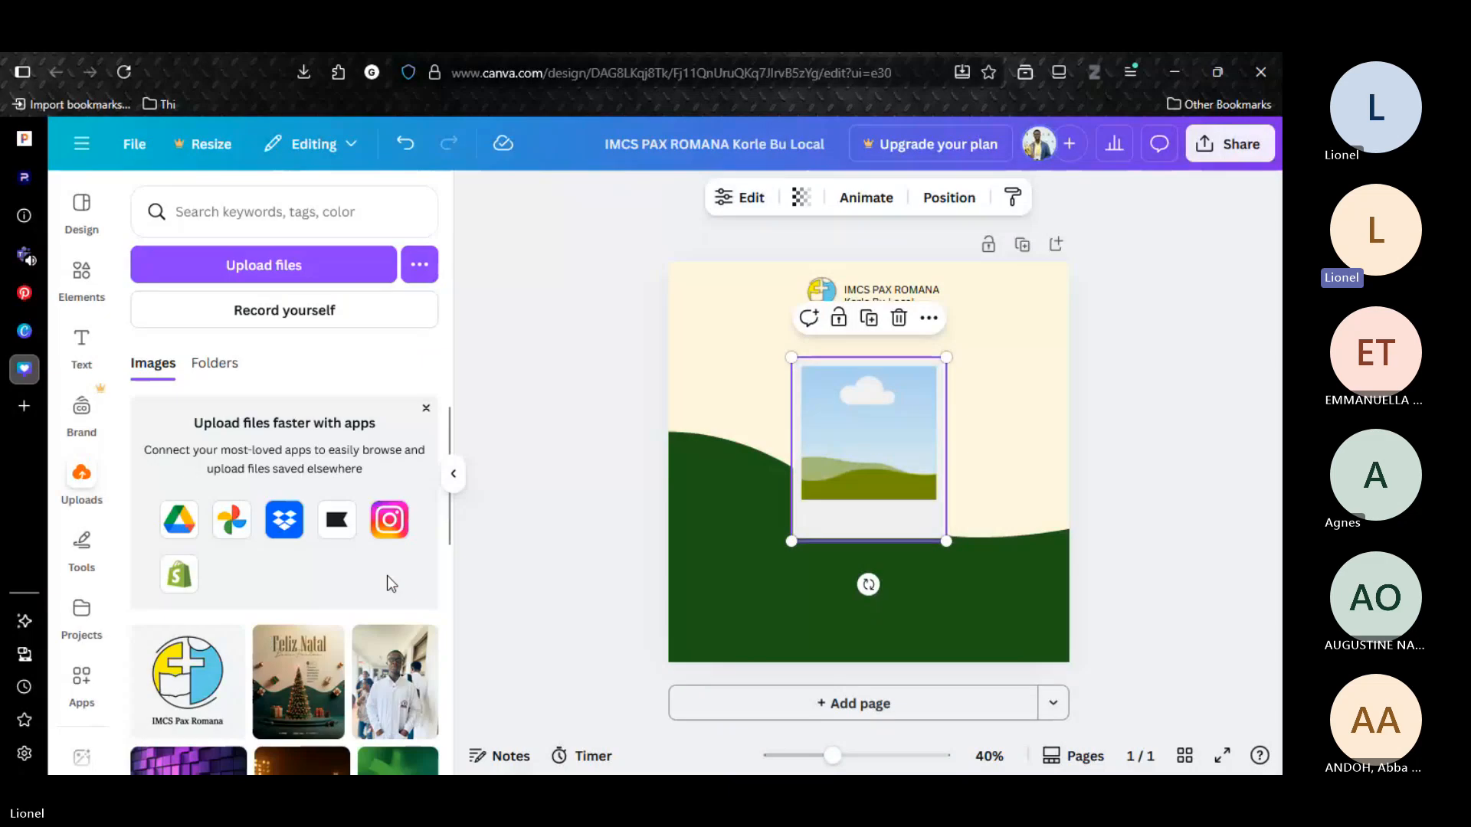
{"action": "scroll", "coordinate": [374, 628], "scroll_direction": "down", "scroll_amount": 1}
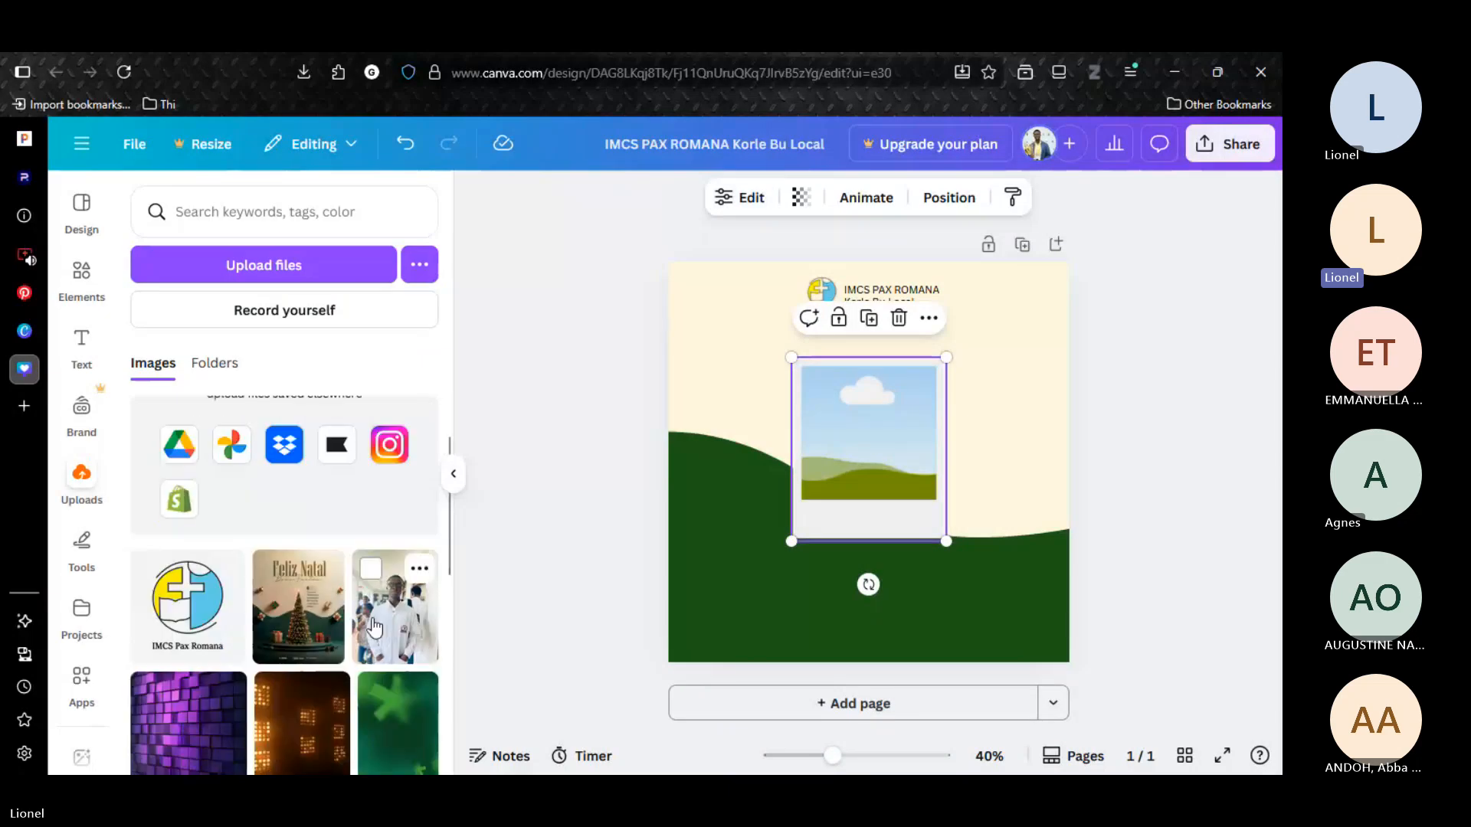
{"action": "left_click_drag", "start_coordinate": [374, 628], "coordinate": [858, 460]}
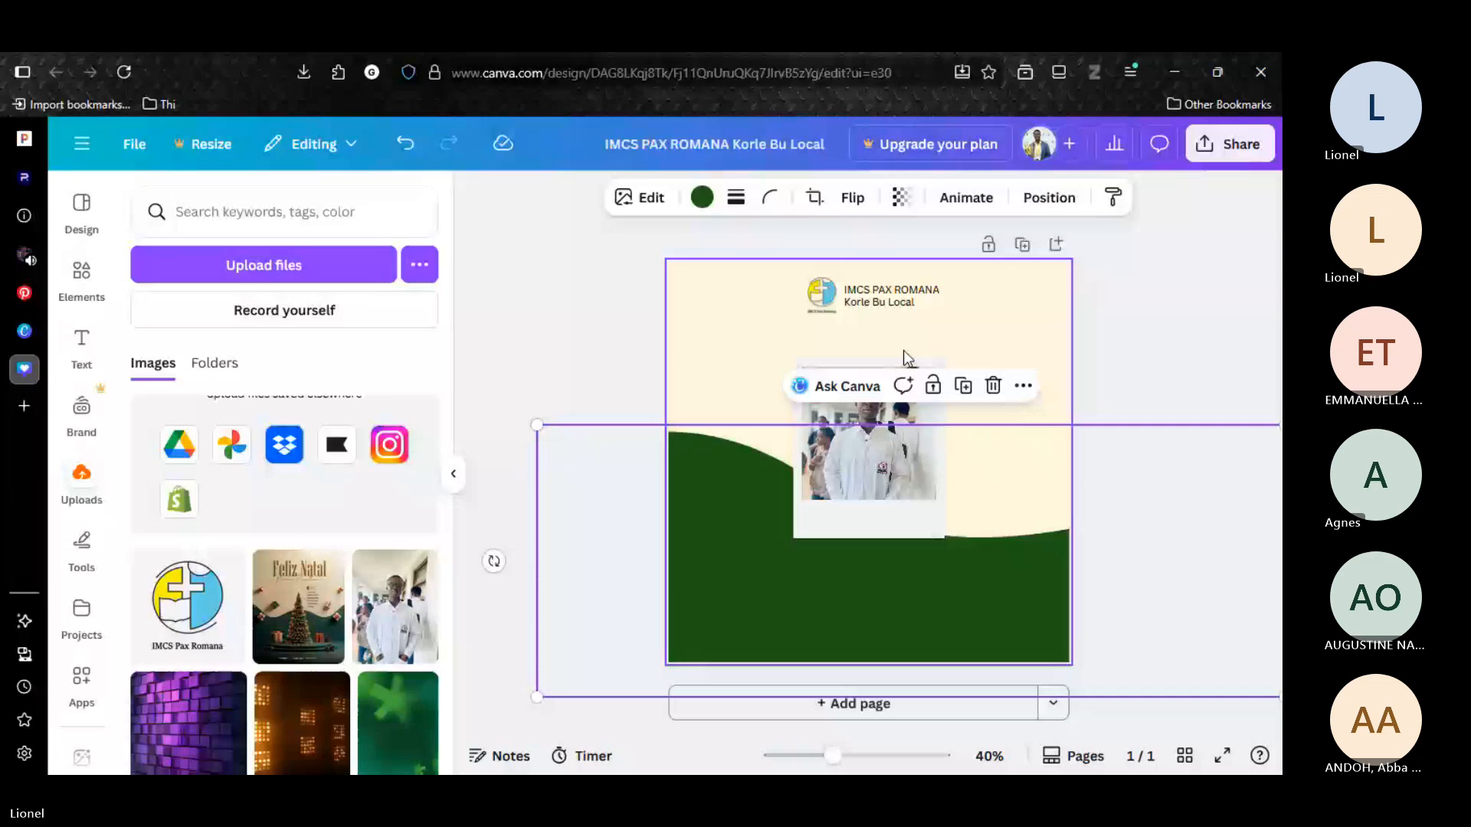
Add a text box with the pictured person's full name on the polaroid's blank lower border.
{"action": "key", "text": "t"}
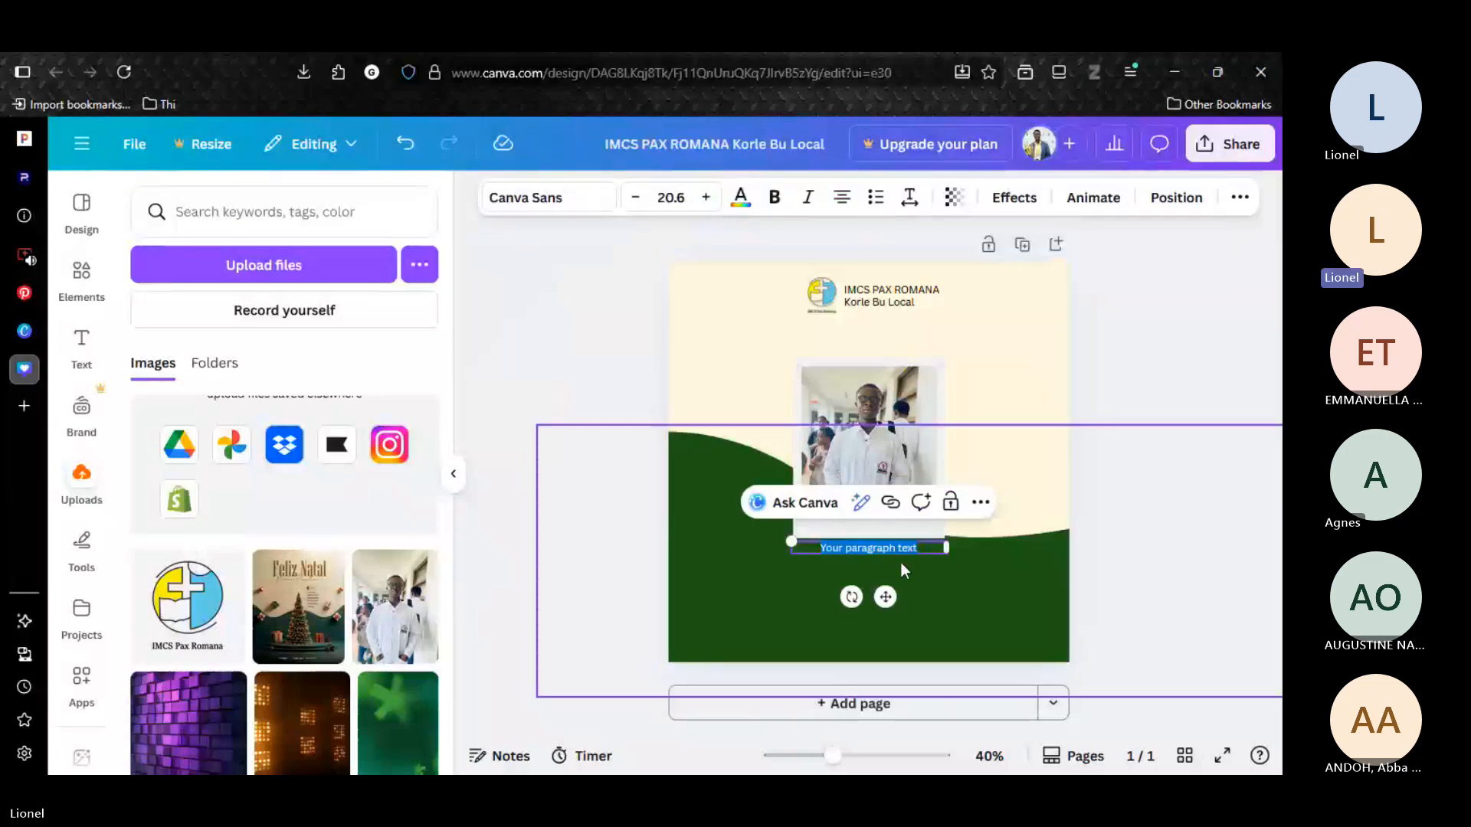
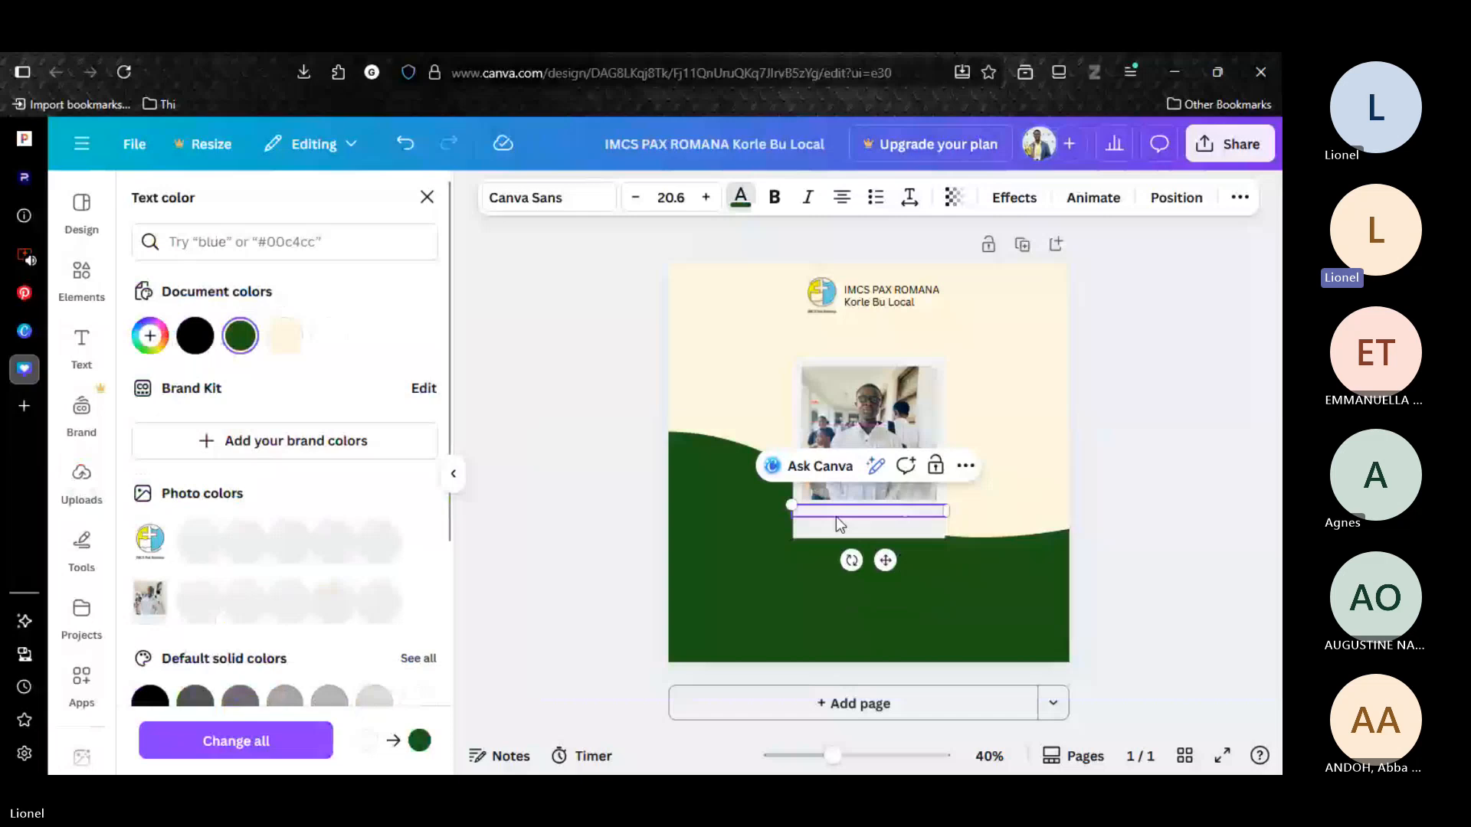
Recolor the name text with the document's dark green.
{"action": "left_click", "coordinate": [880, 510]}
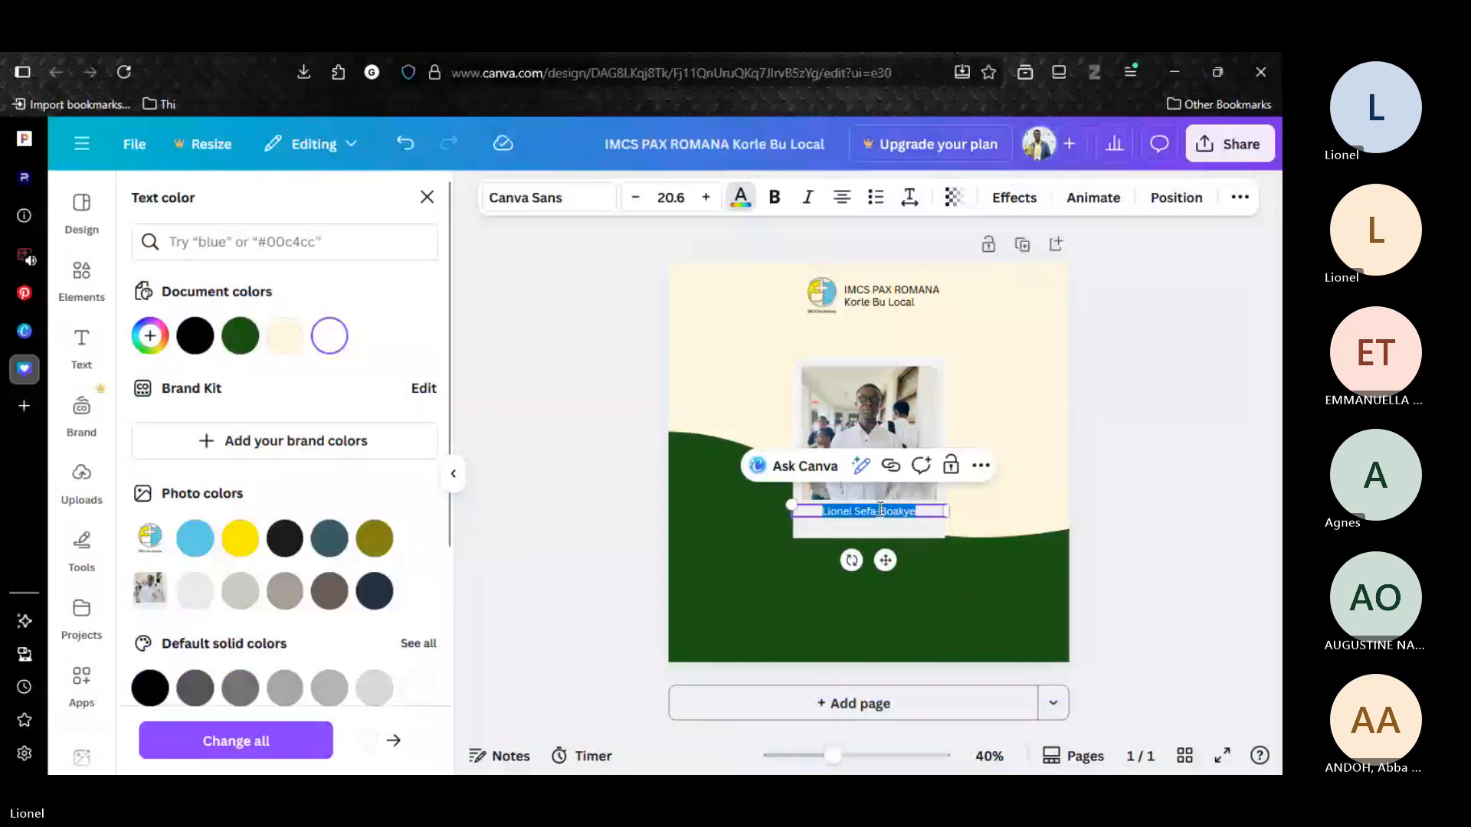
{"action": "left_click", "coordinate": [239, 335]}
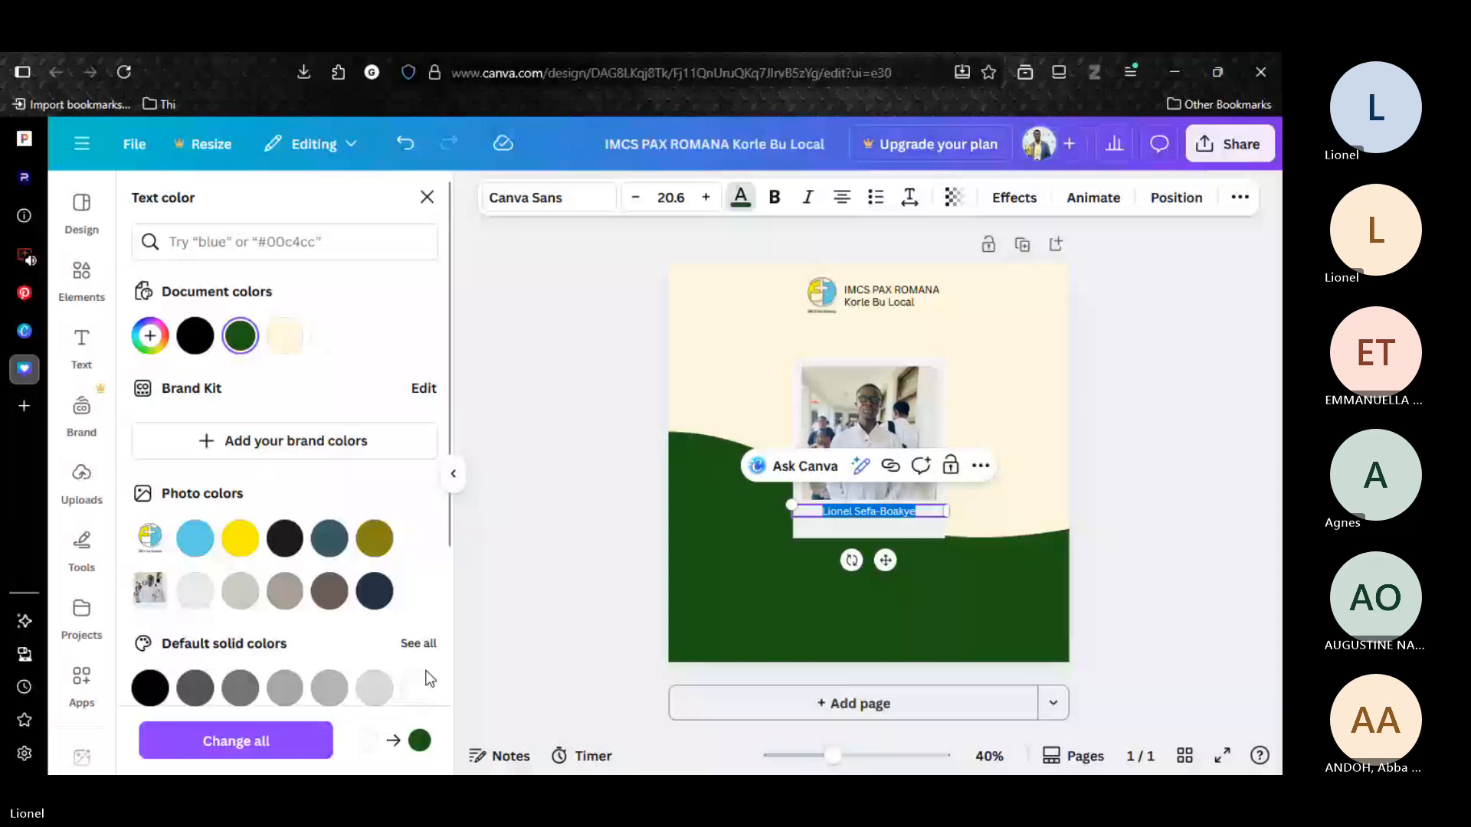
{"action": "left_click", "coordinate": [919, 533]}
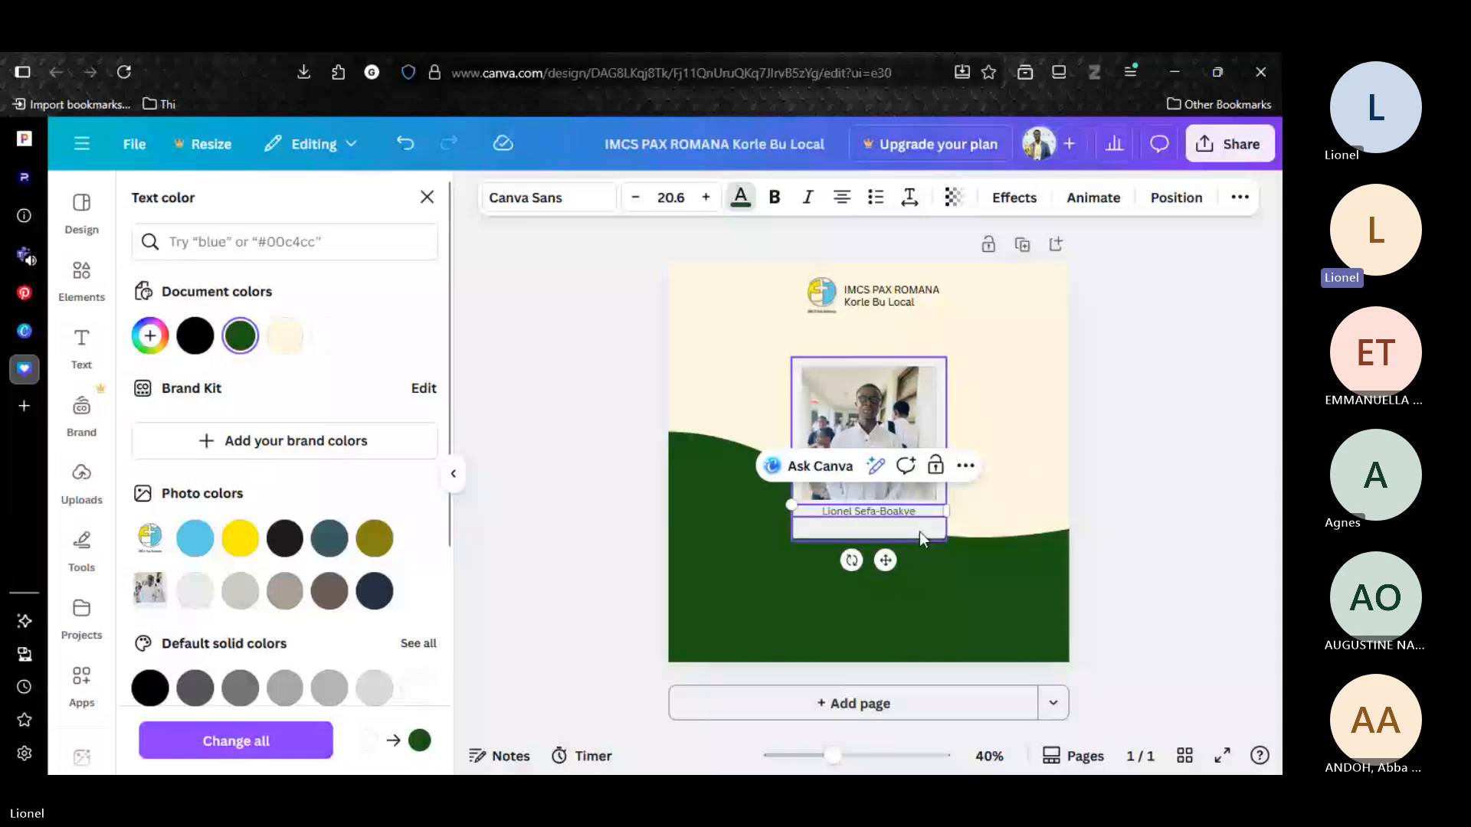
Set the name caption on the polaroid in the handwriting font Playwrite US Trad.
{"action": "left_click", "coordinate": [547, 197]}
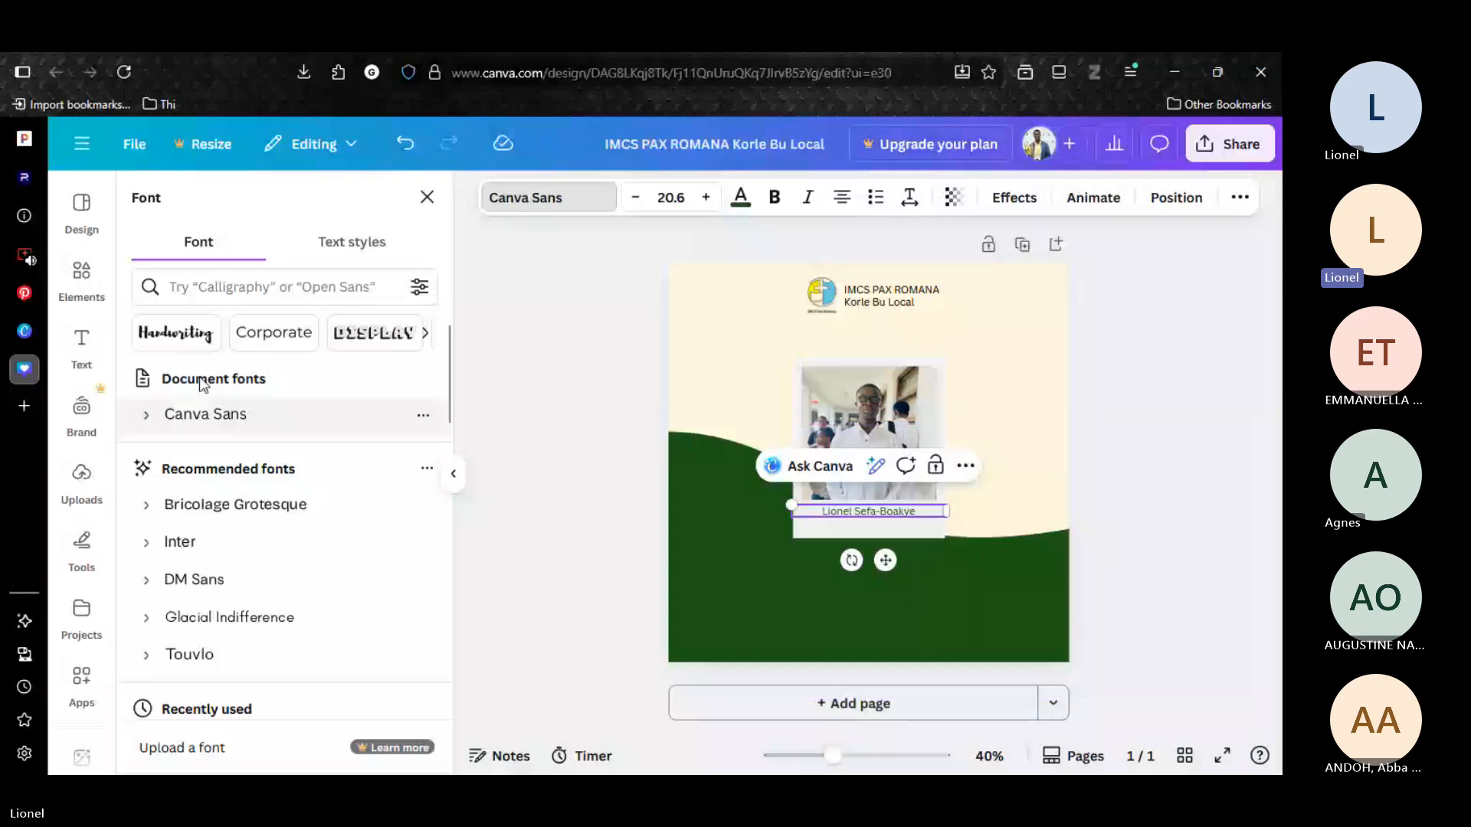
{"action": "left_click", "coordinate": [176, 333]}
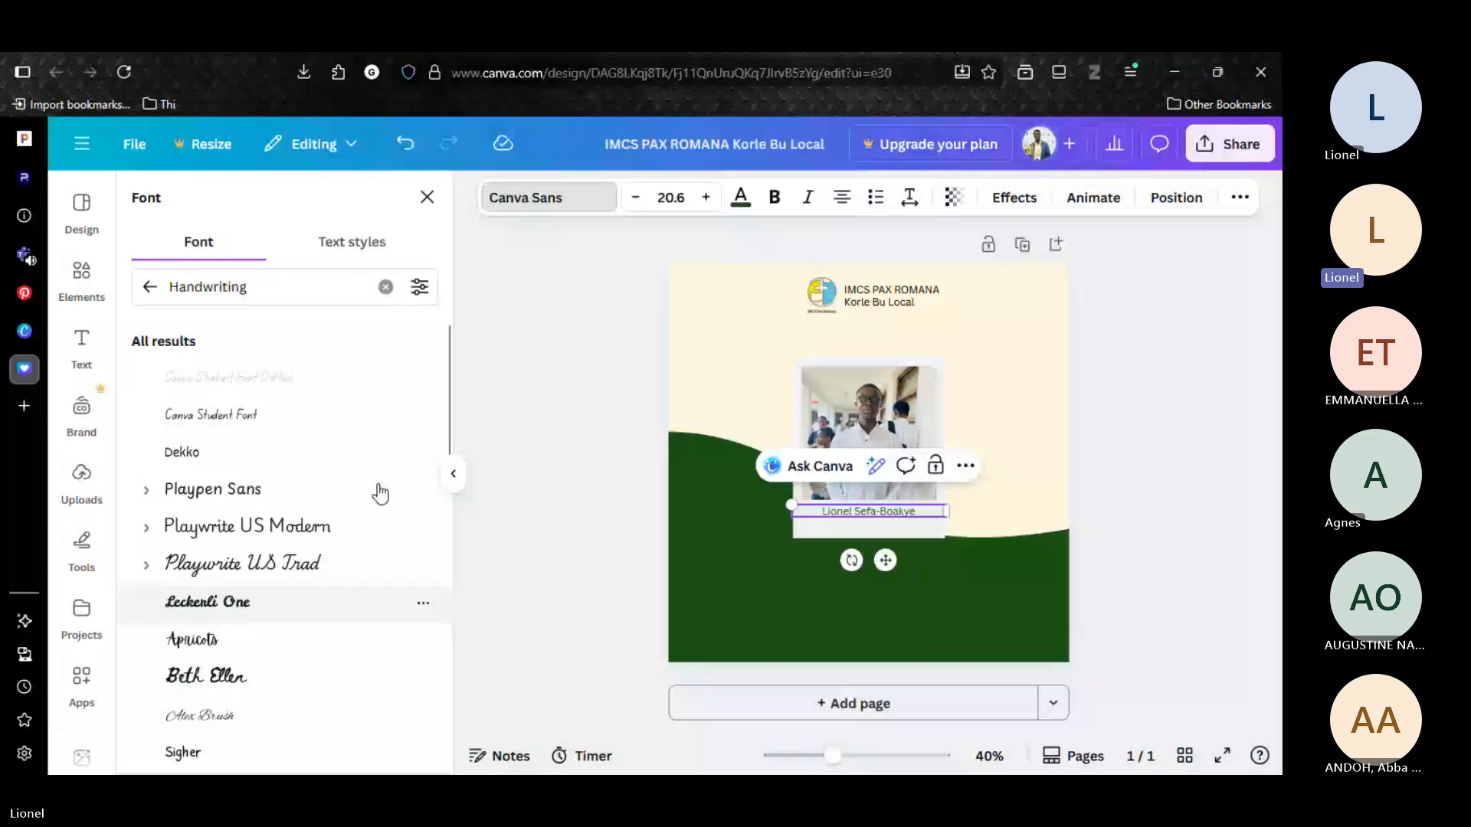
{"action": "scroll", "coordinate": [452, 412], "scroll_direction": "down", "scroll_amount": 2}
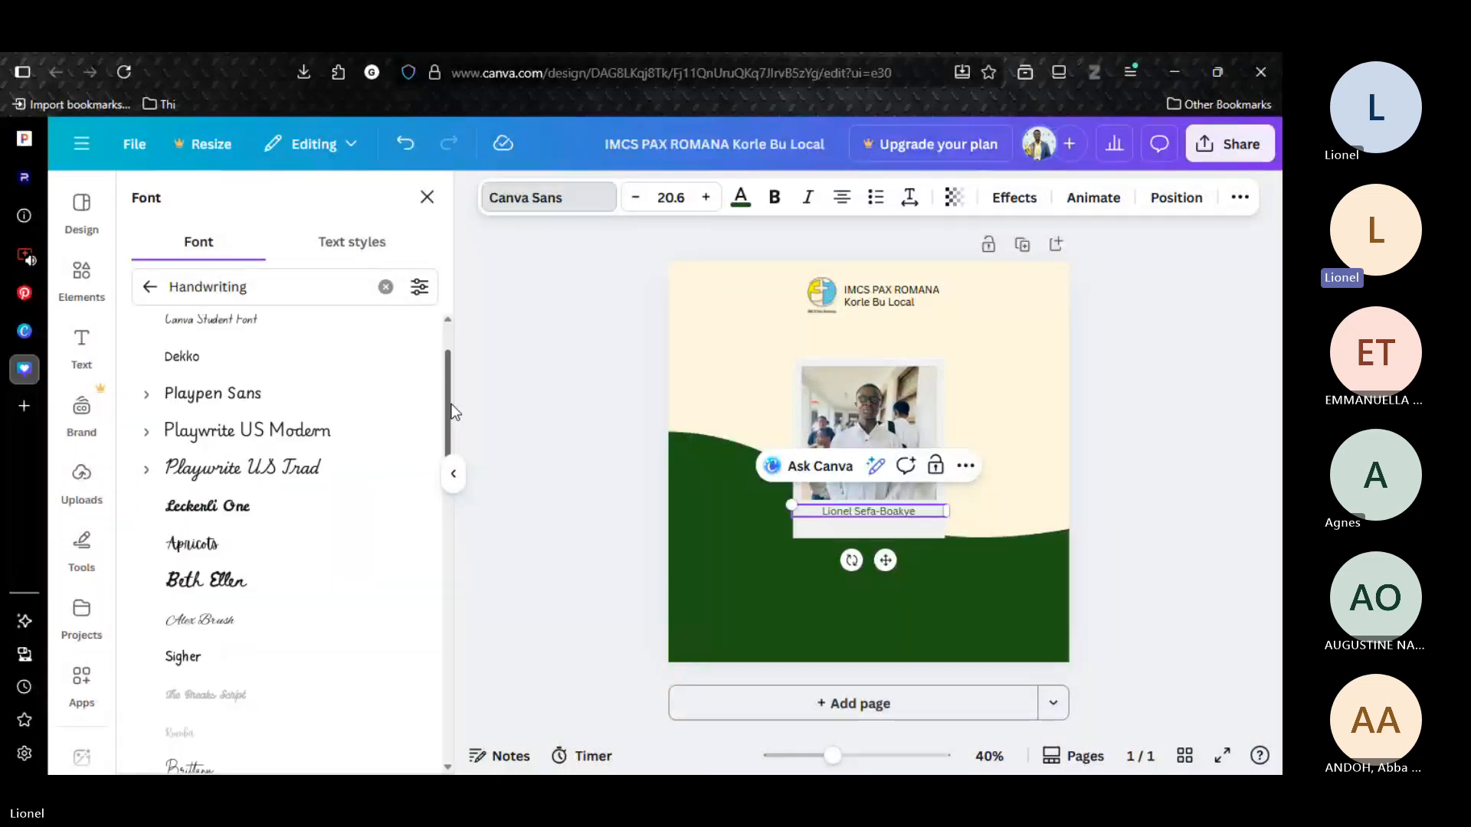
{"action": "scroll", "coordinate": [452, 406], "scroll_direction": "up", "scroll_amount": 2}
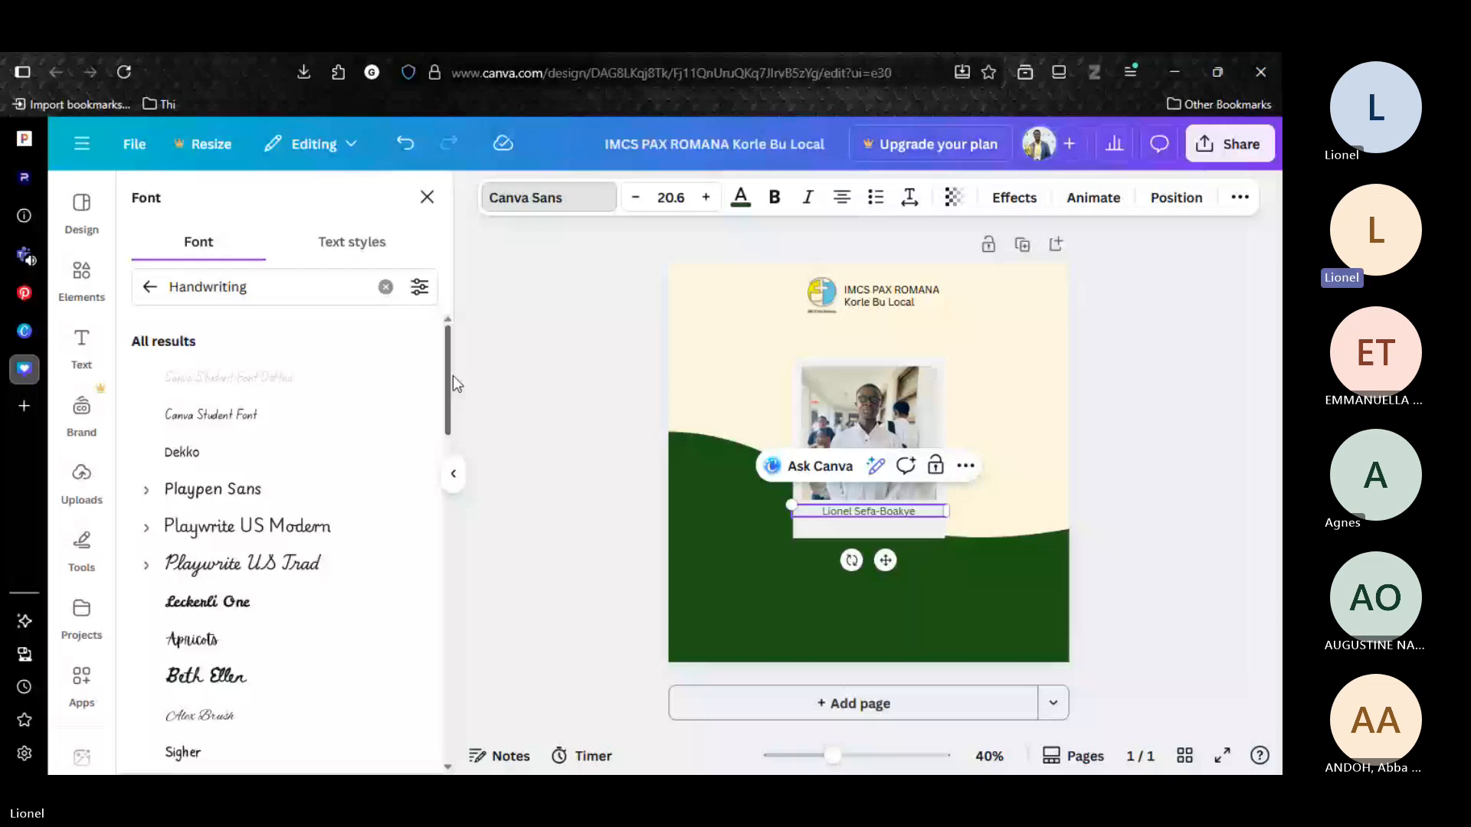
{"action": "left_click", "coordinate": [253, 489]}
{"action": "left_click", "coordinate": [240, 565]}
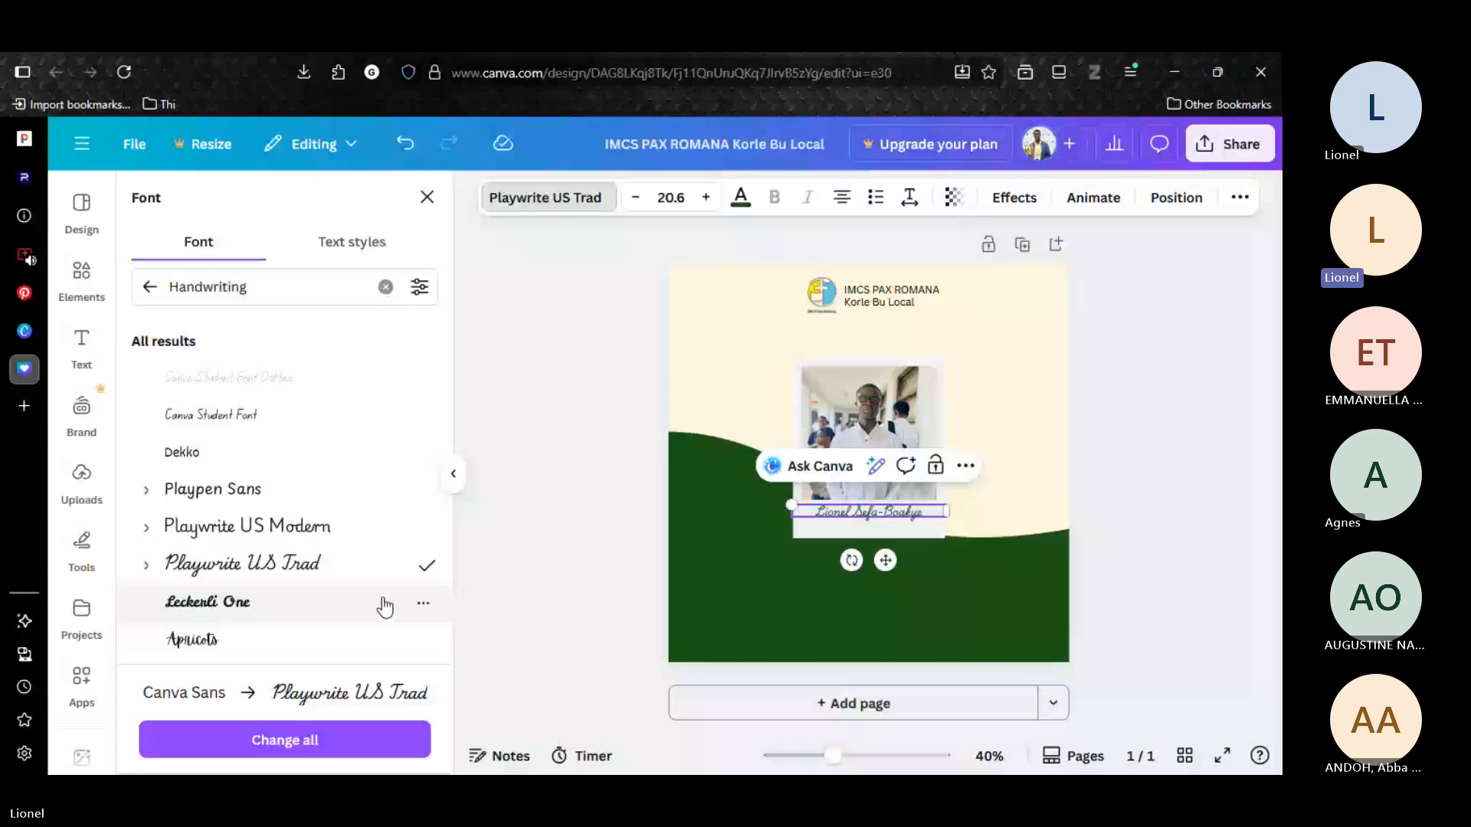
Narrow the name caption to wrap onto two lines, enlarge it to size 27.1 and center it on the polaroid's lower border.
{"action": "left_click_drag", "start_coordinate": [947, 512], "coordinate": [878, 513]}
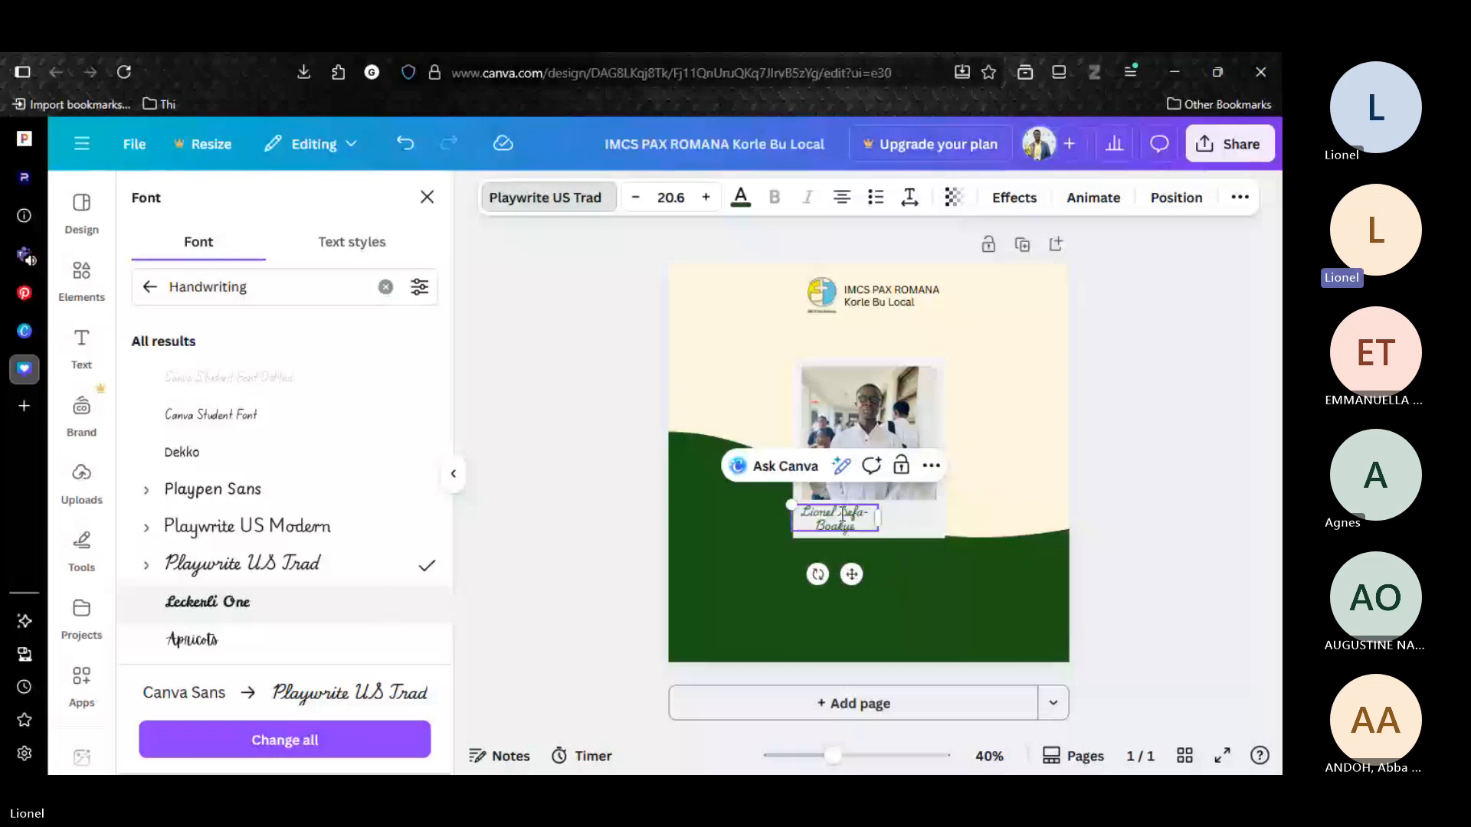
{"action": "left_click_drag", "start_coordinate": [851, 574], "coordinate": [878, 574]}
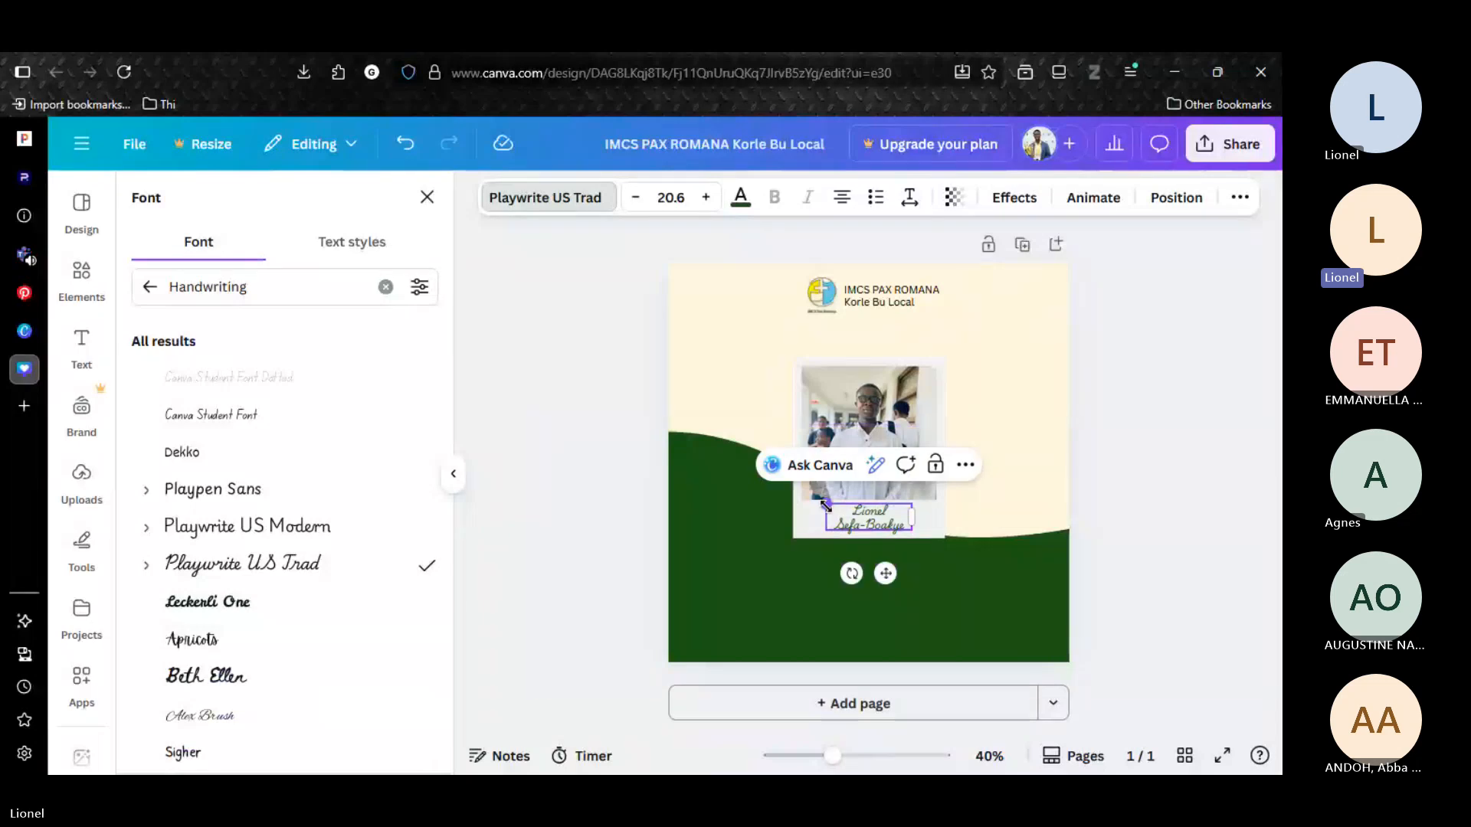
{"action": "left_click_drag", "start_coordinate": [826, 505], "coordinate": [799, 501]}
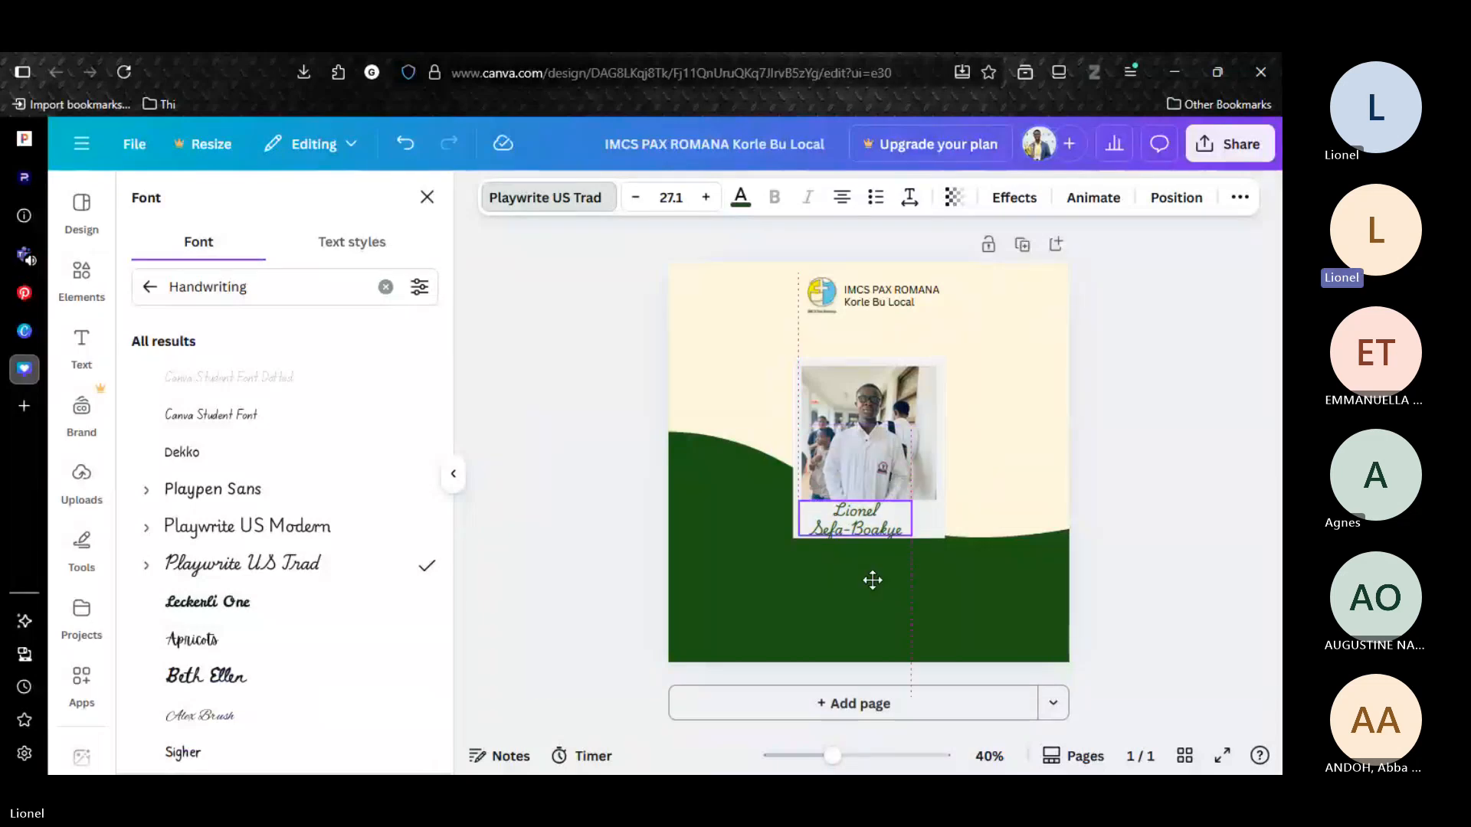
{"action": "left_click_drag", "start_coordinate": [872, 580], "coordinate": [878, 580]}
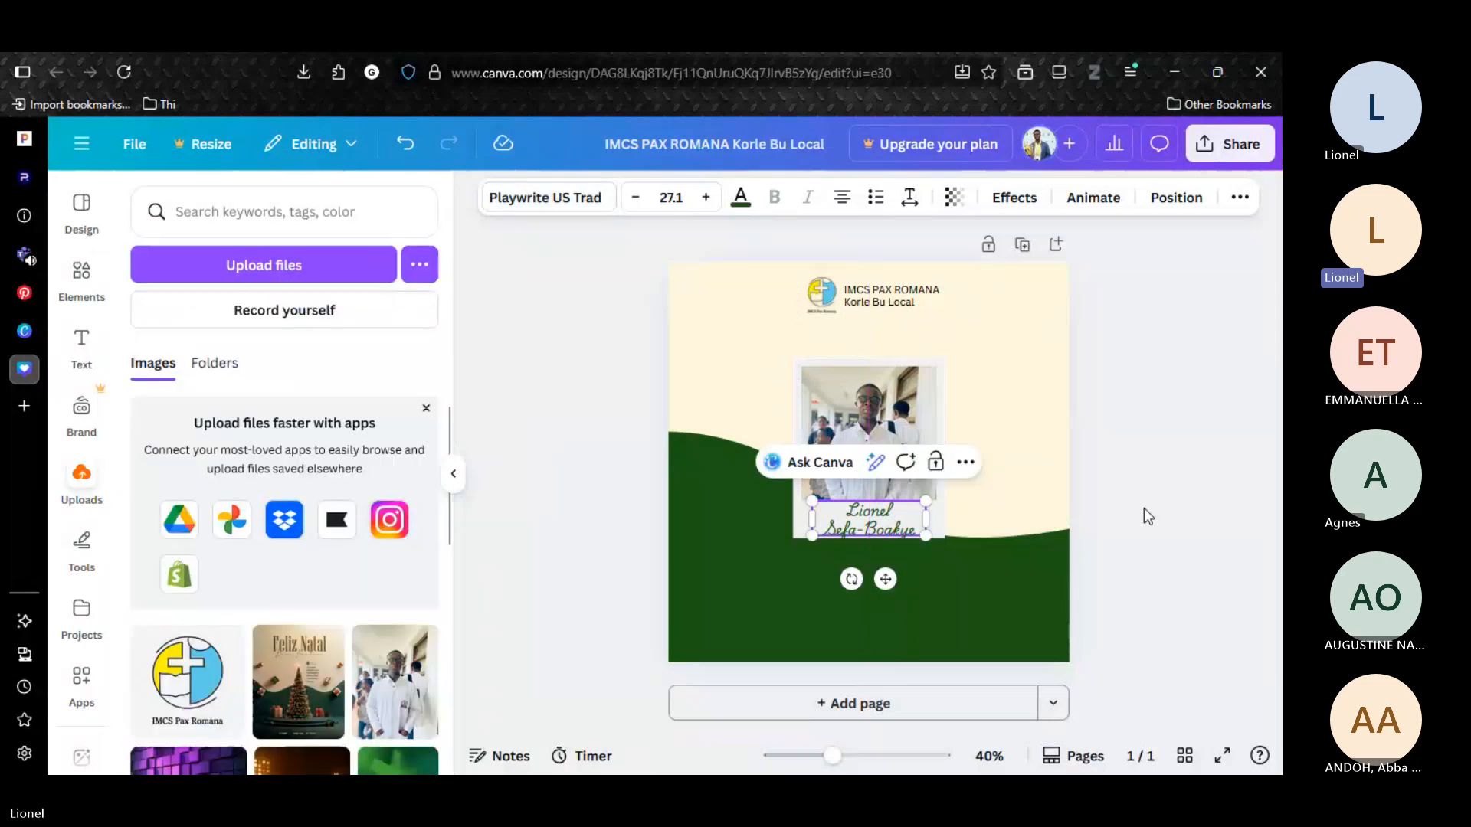
{"action": "left_click", "coordinate": [1143, 508]}
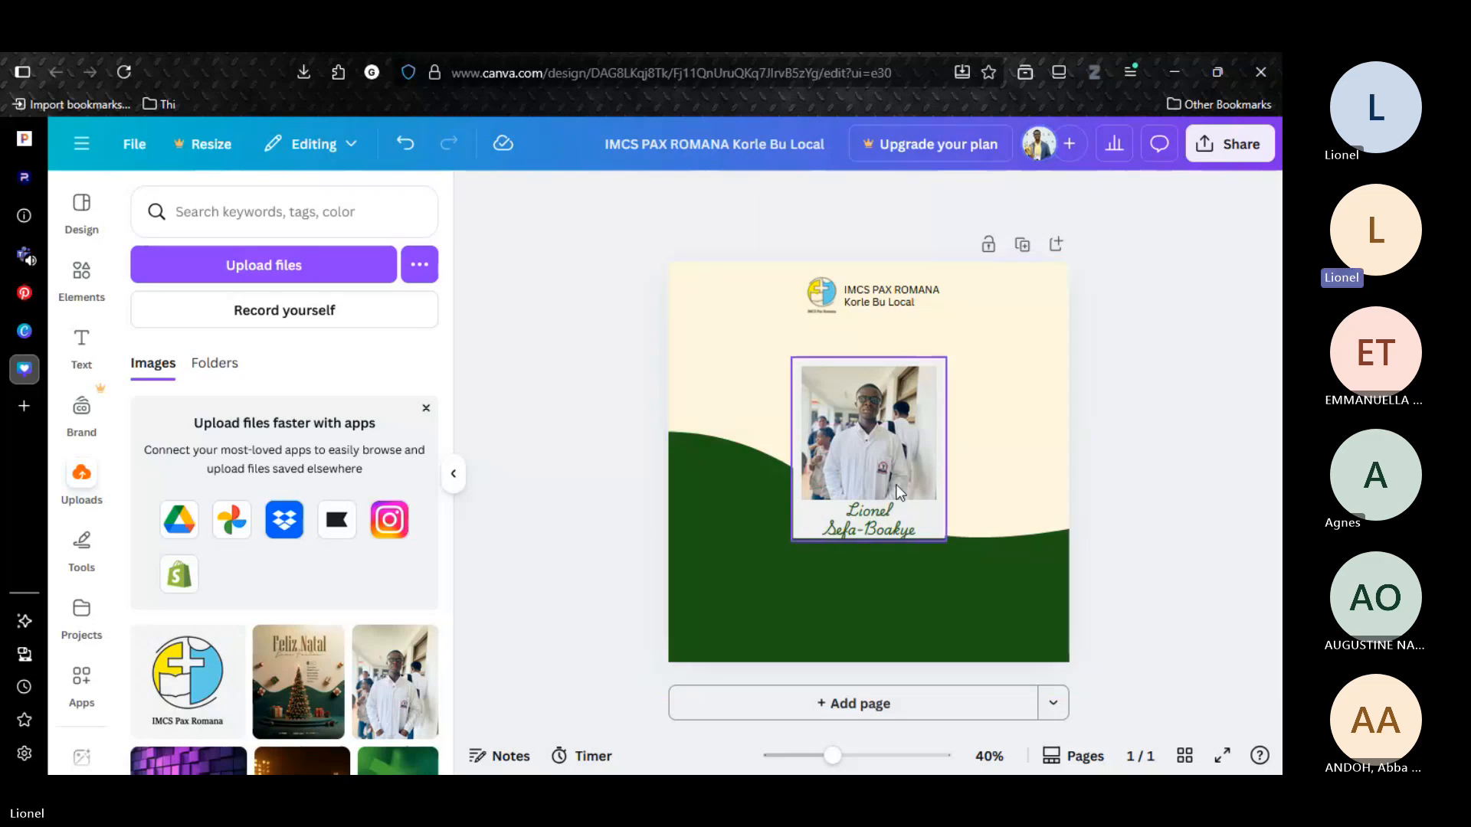
Change the name caption's font to Playpen Sans.
{"action": "left_click", "coordinate": [892, 512]}
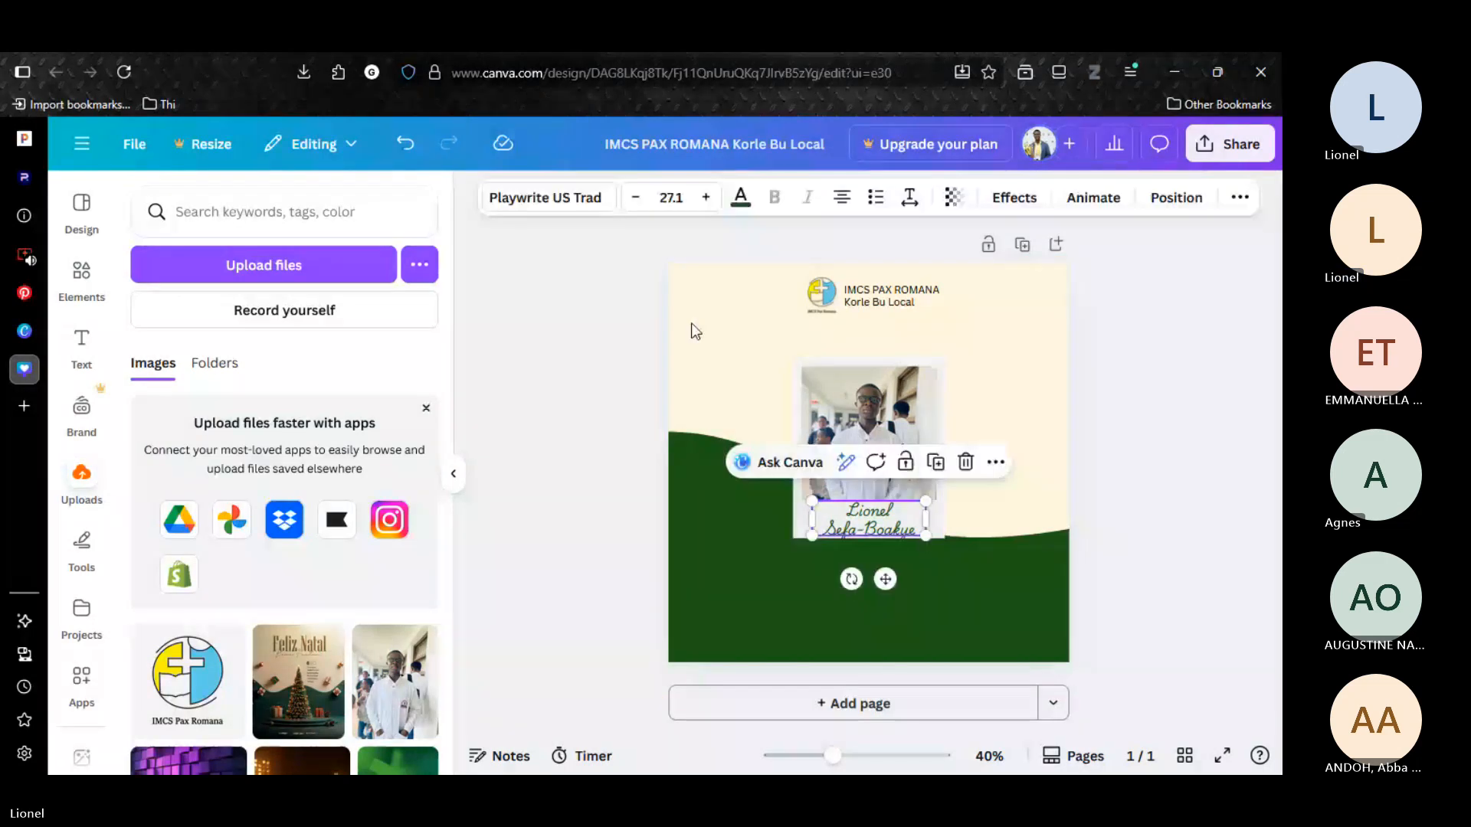
{"action": "left_click", "coordinate": [586, 205]}
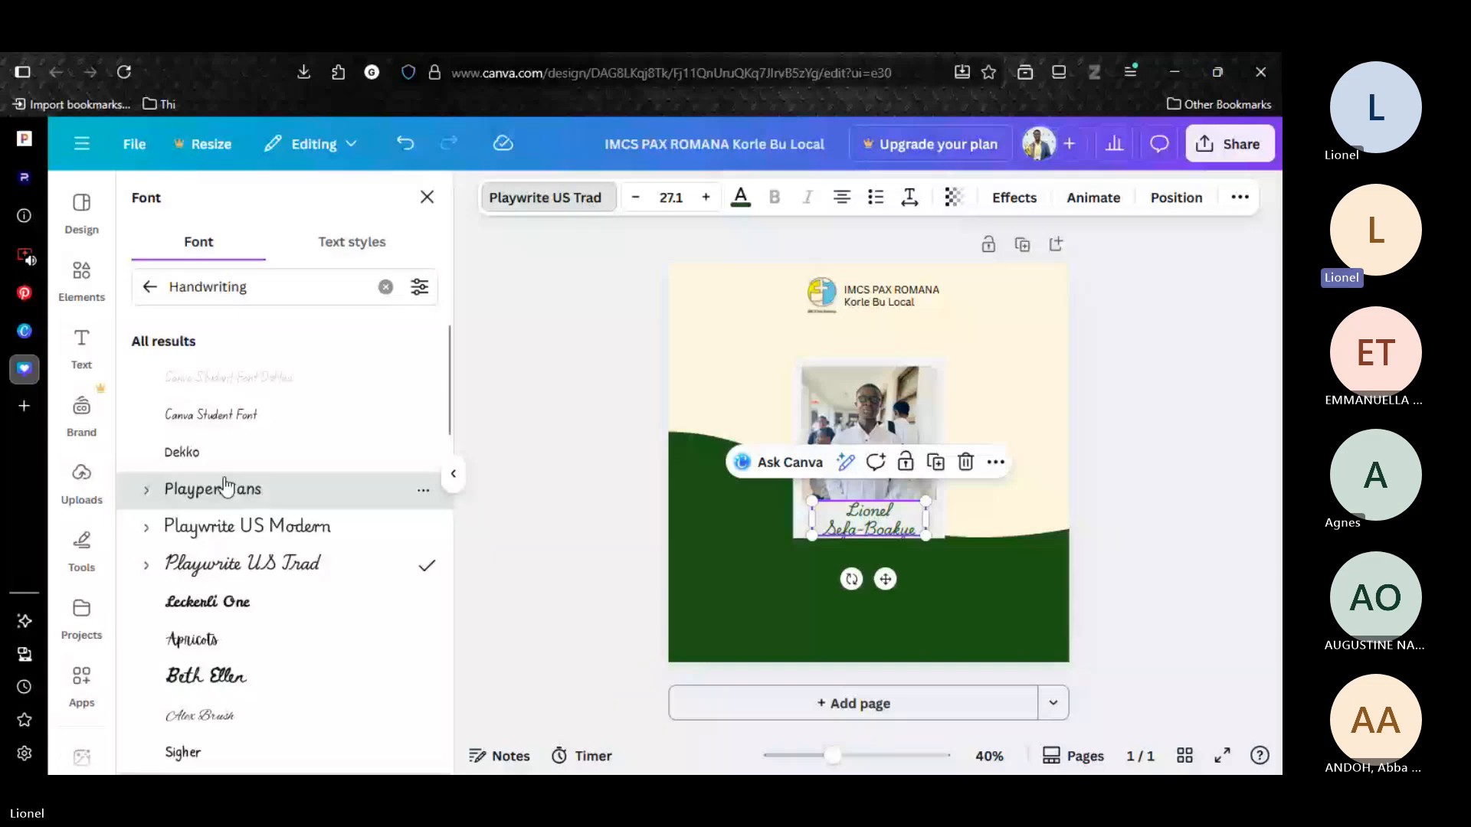
{"action": "left_click", "coordinate": [227, 486]}
{"action": "left_click", "coordinate": [575, 498]}
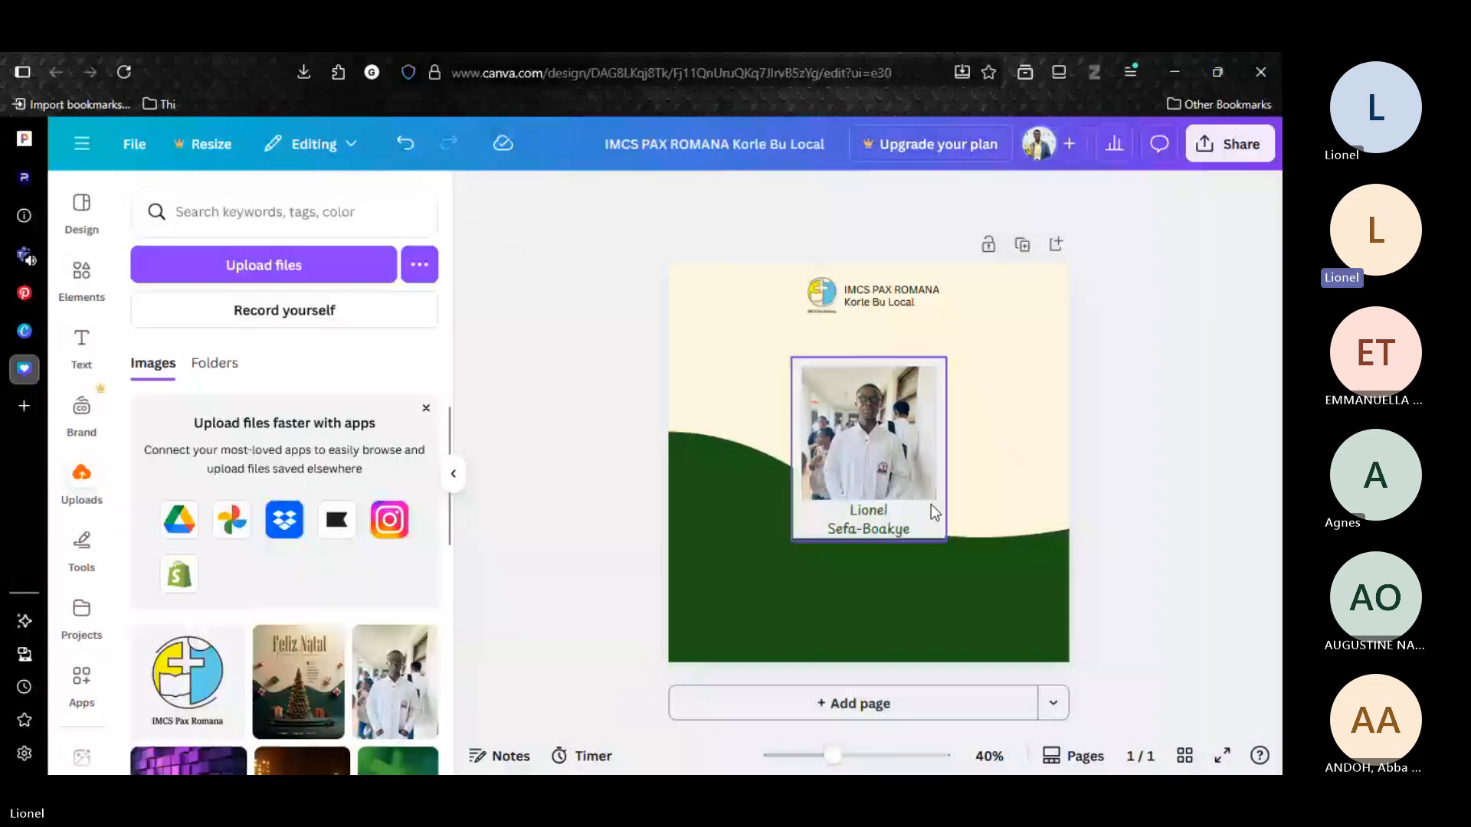
Duplicate the polaroid frame, rotate the copy about 9.6° and place it behind the original polaroid and its caption.
{"action": "left_click", "coordinate": [932, 507]}
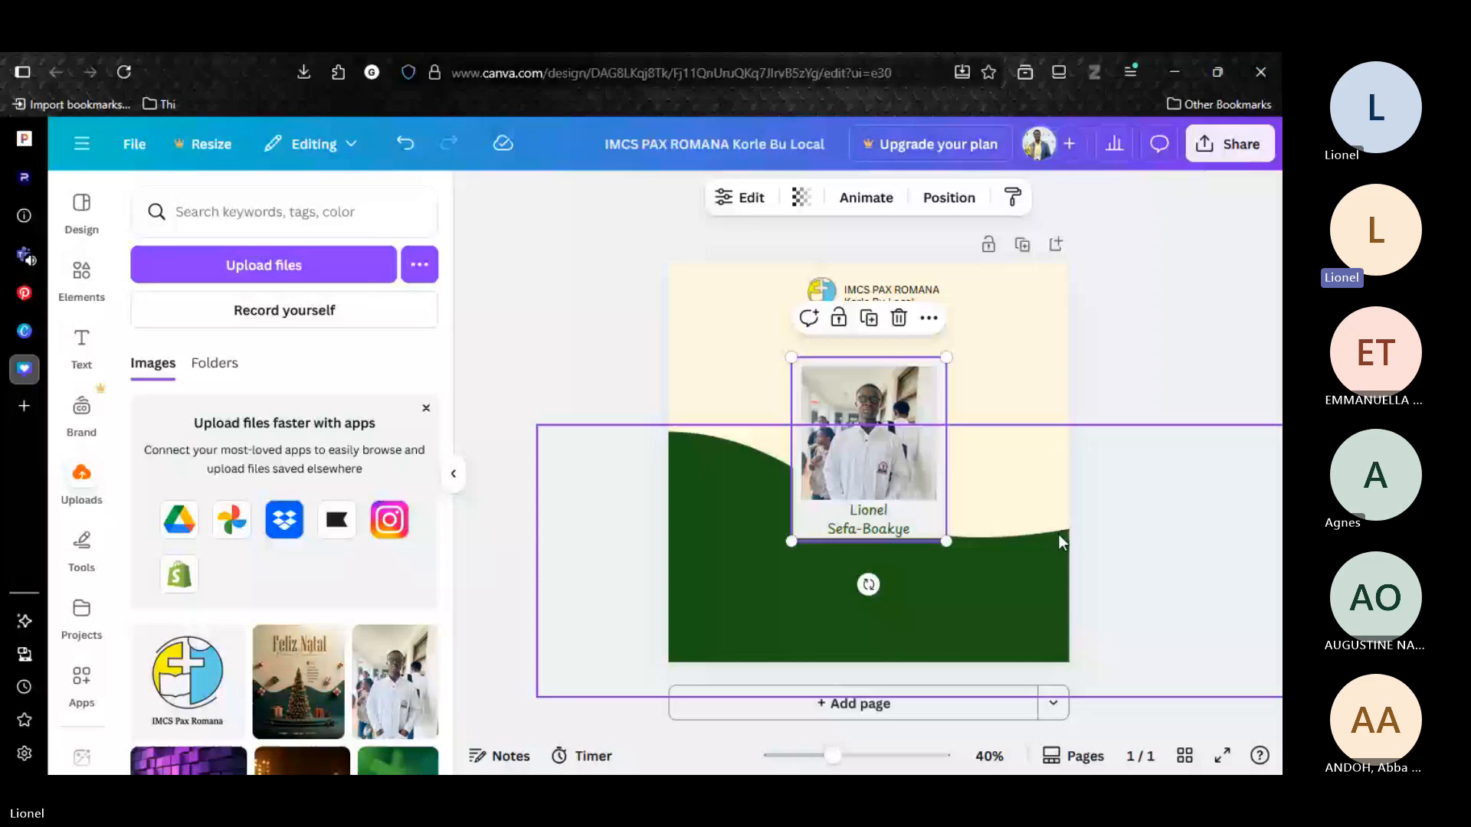
{"action": "left_click_drag", "start_coordinate": [868, 584], "coordinate": [851, 589]}
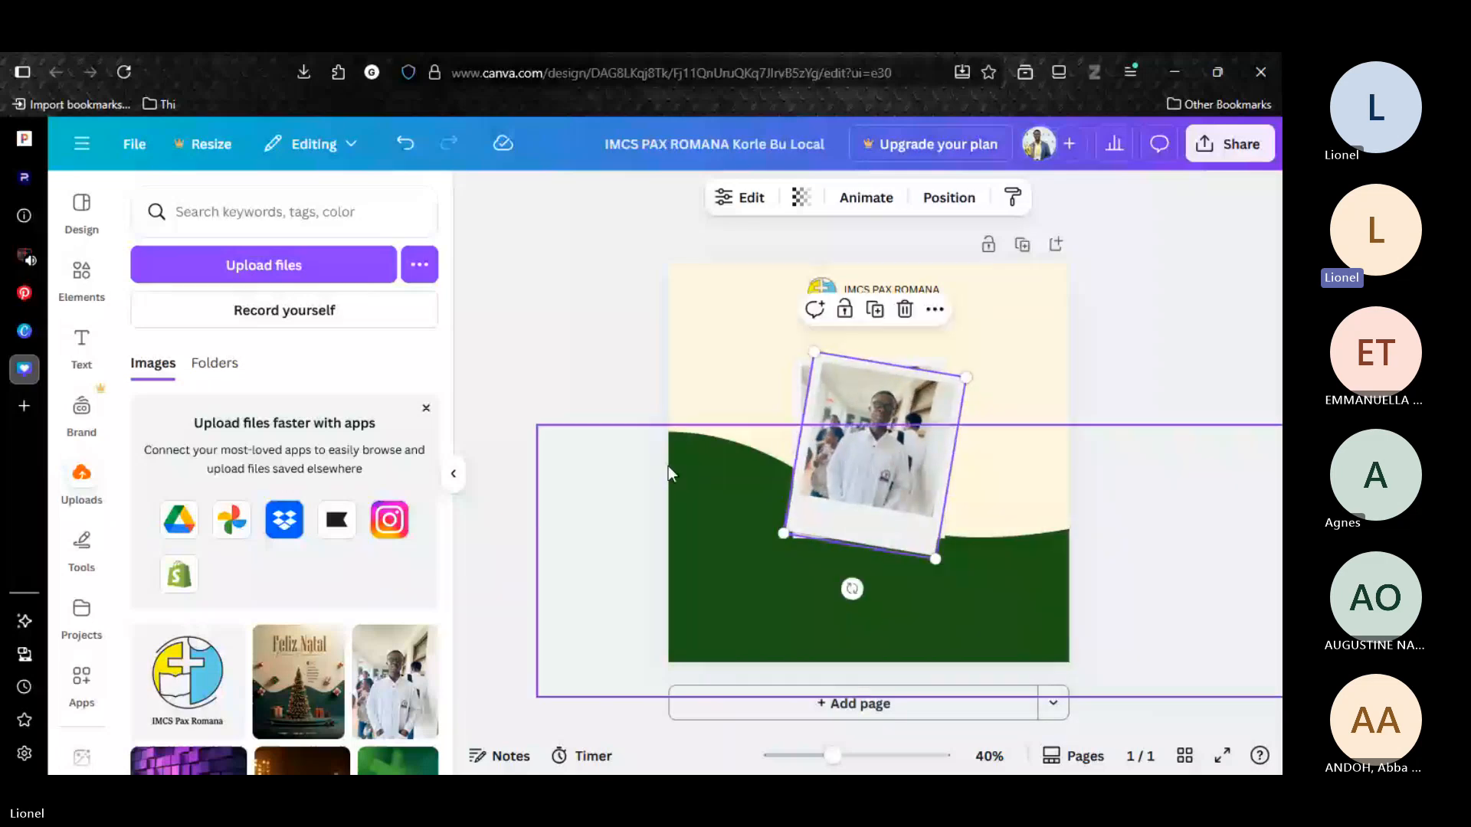
{"action": "left_click", "coordinate": [948, 198]}
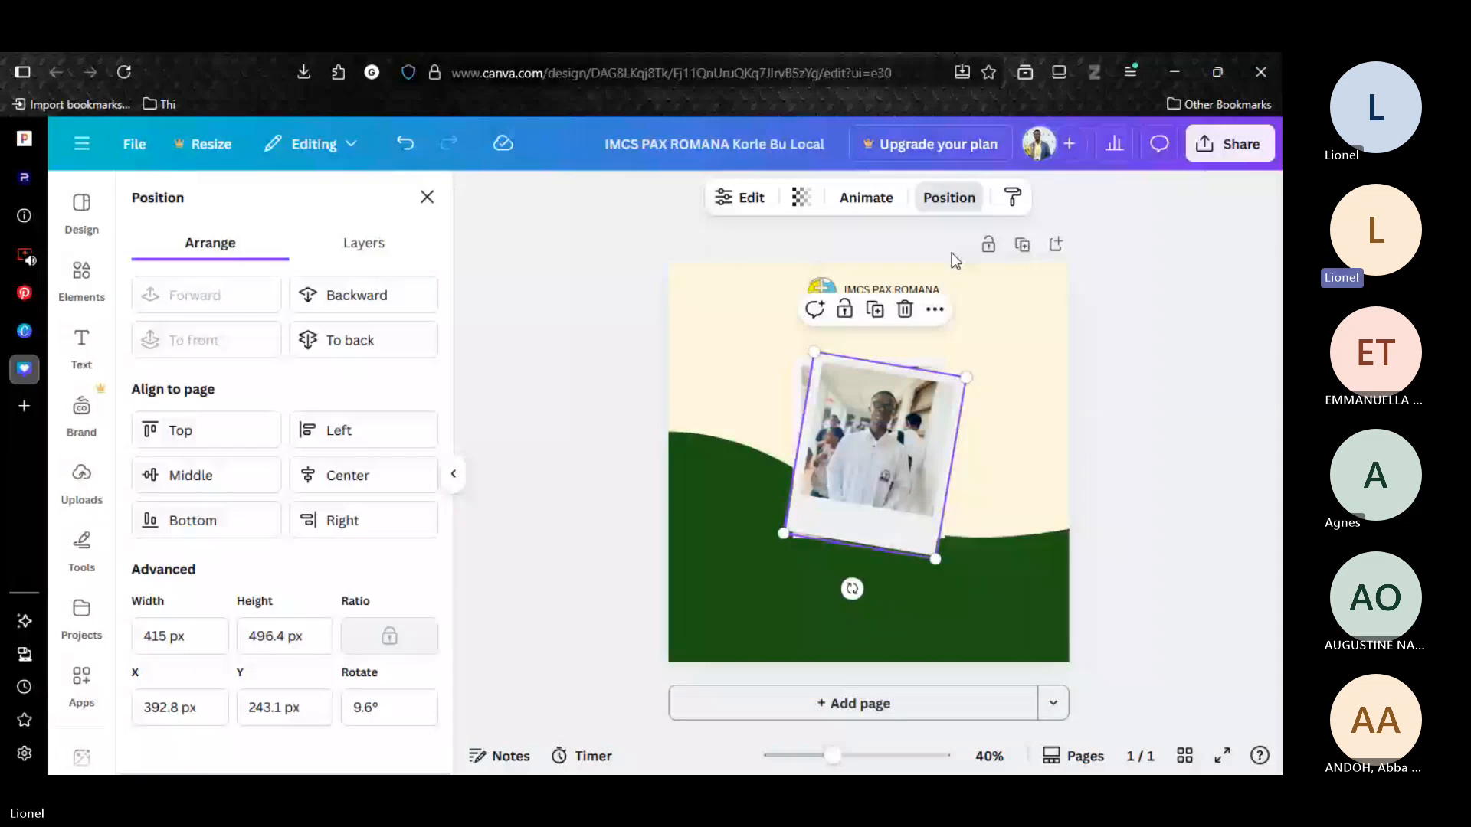
{"action": "key", "text": "ctrl+["}
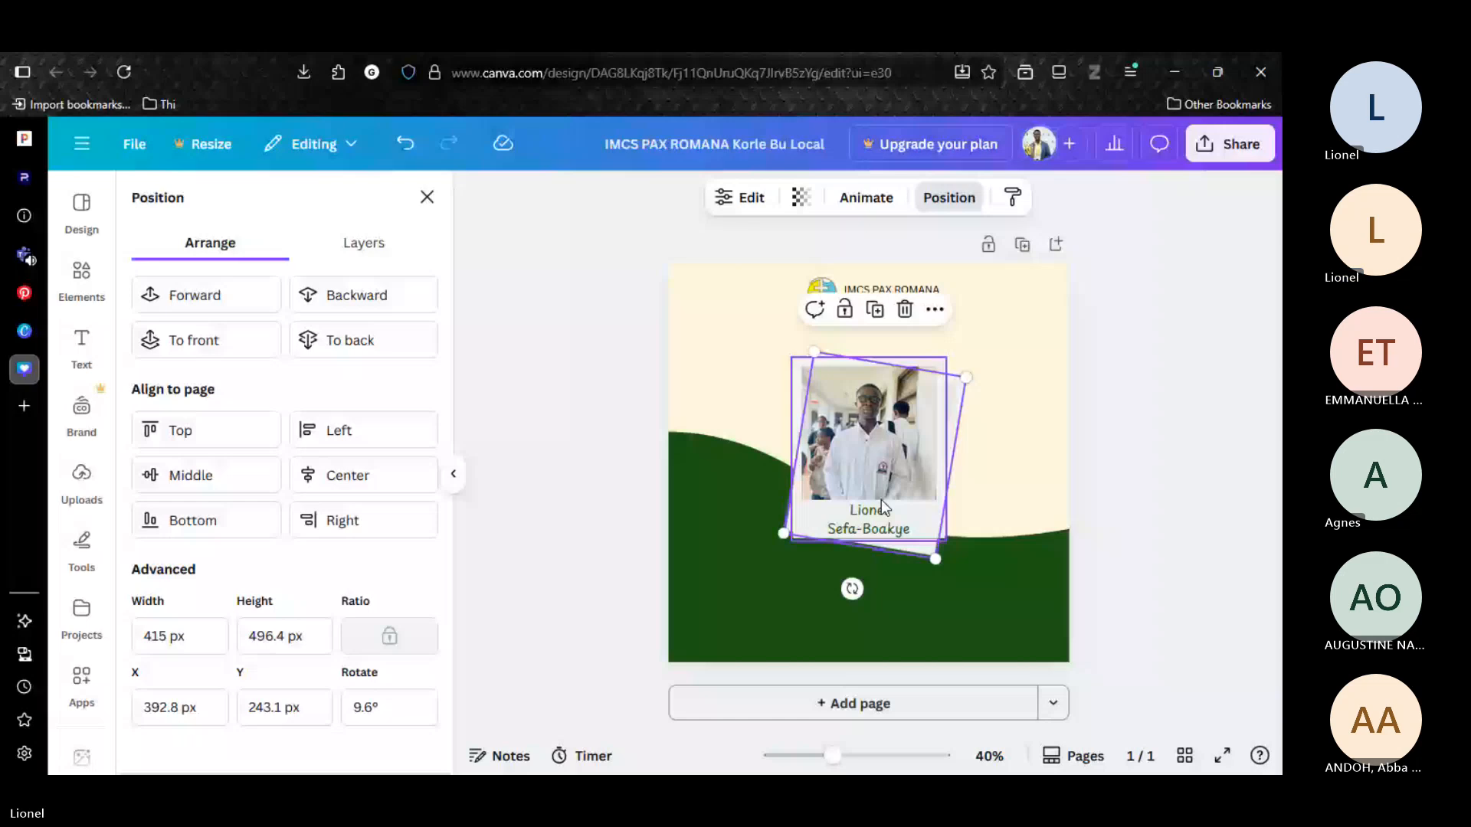
Add another copy of the polaroid rotated about 17.9° and place it behind the other two polaroids.
{"action": "key", "text": "ctrl+v"}
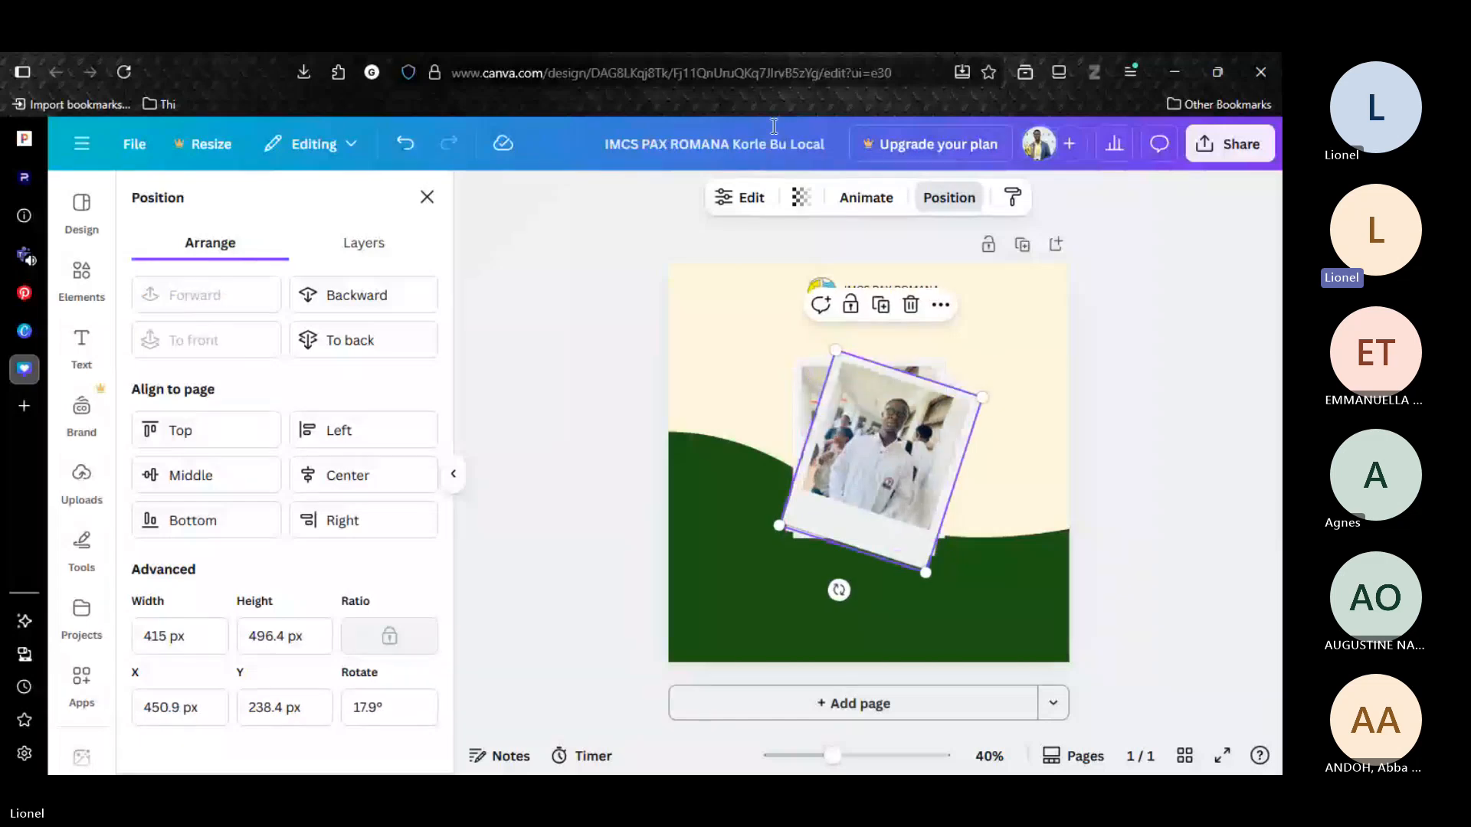
{"action": "left_click", "coordinate": [321, 345]}
{"action": "left_click", "coordinate": [1126, 371]}
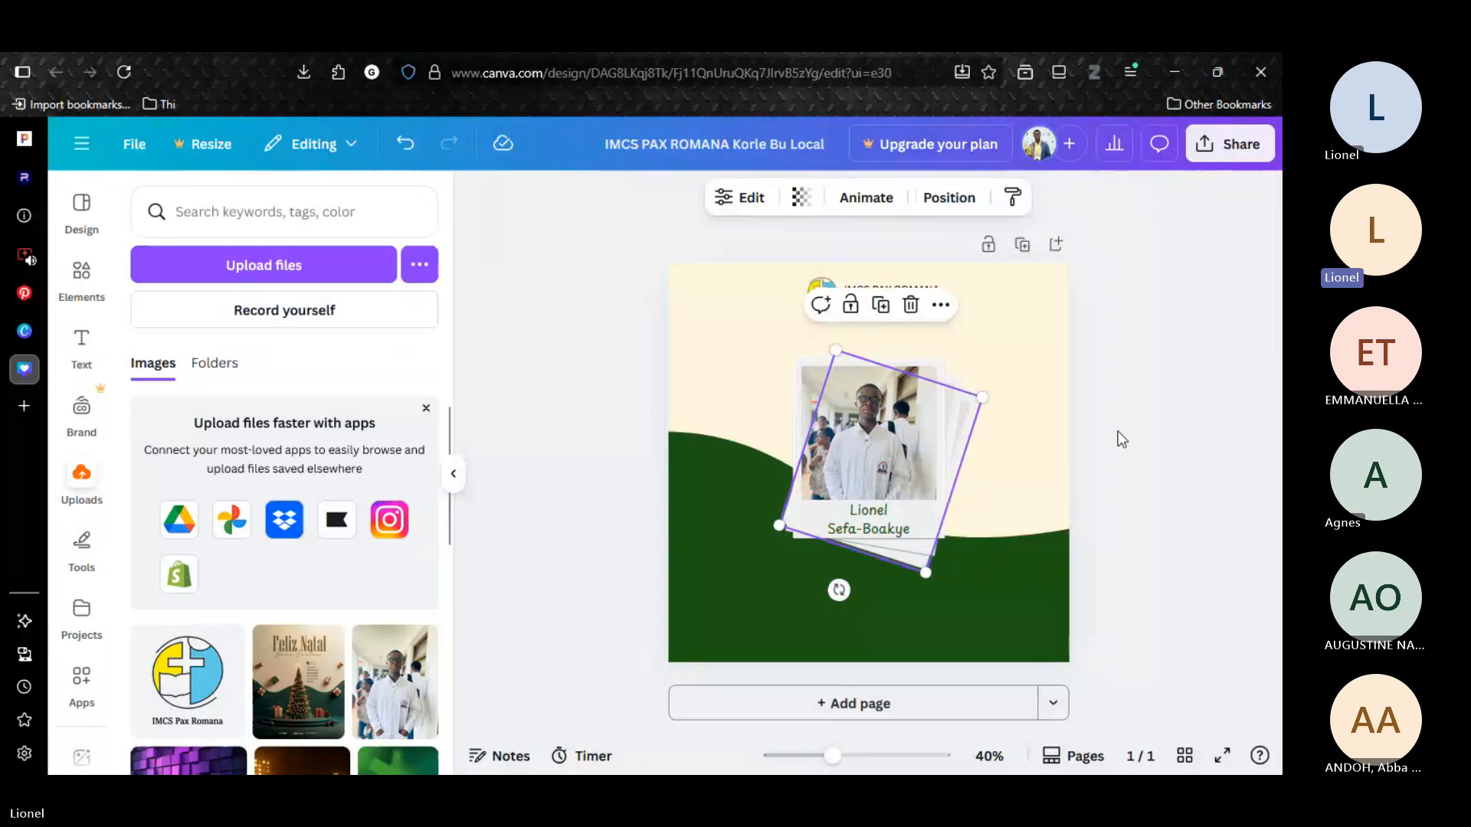
{"action": "left_click", "coordinate": [1119, 430]}
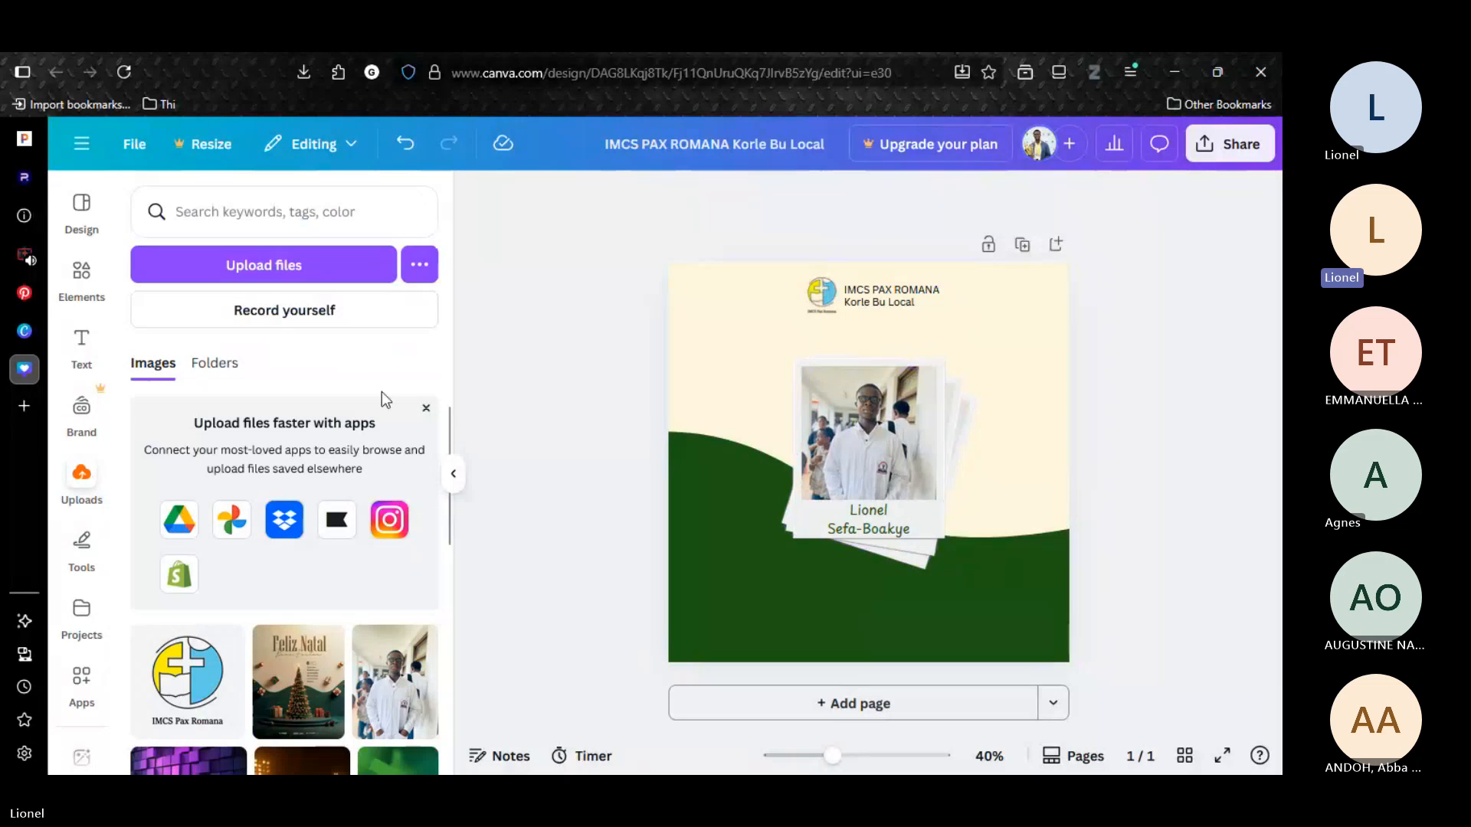
Add a text box on the green area below the polaroids and color its text with the document's cream.
{"action": "key", "text": "t"}
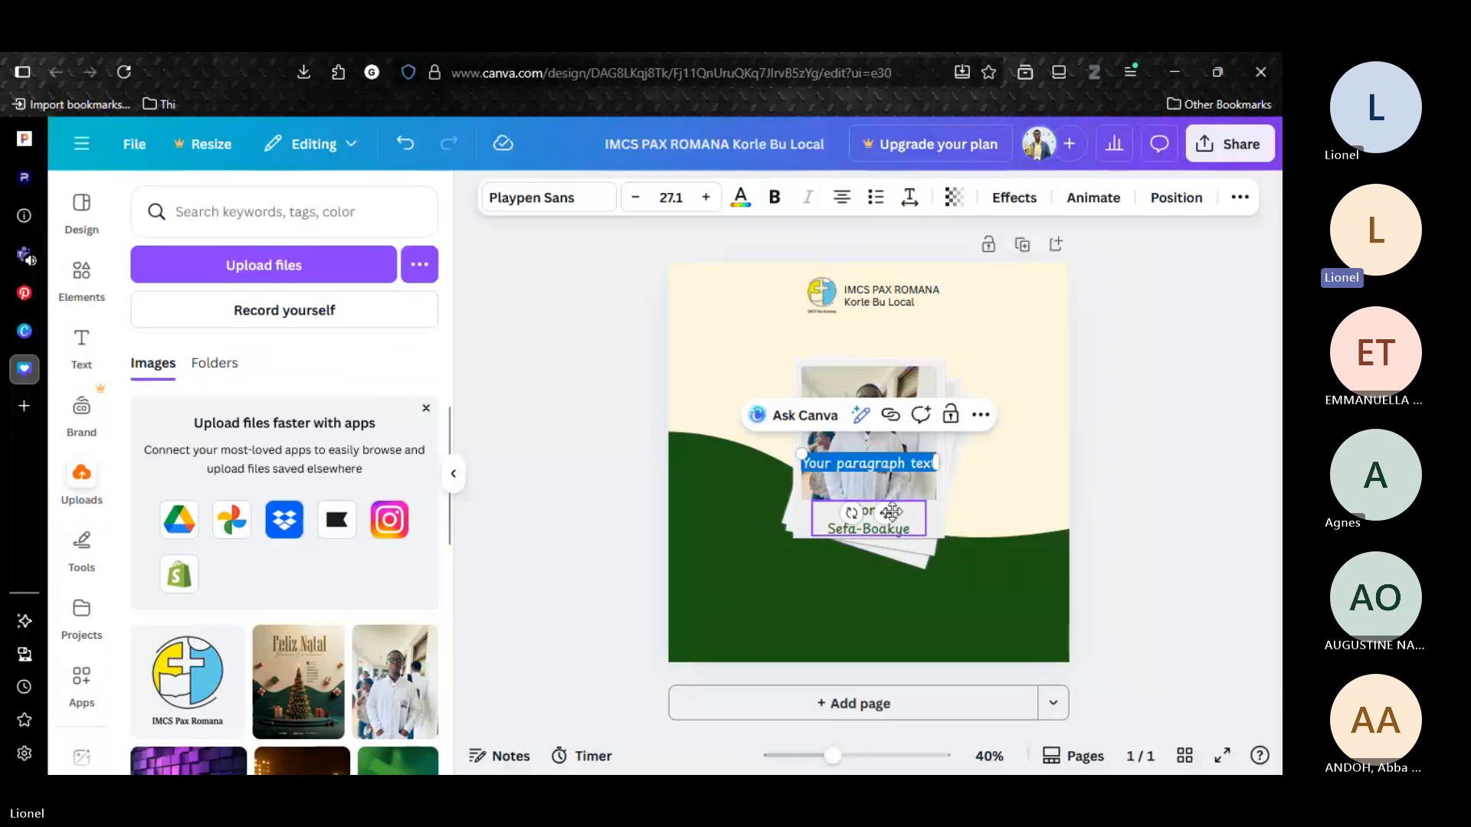
{"action": "left_click_drag", "start_coordinate": [893, 511], "coordinate": [800, 651]}
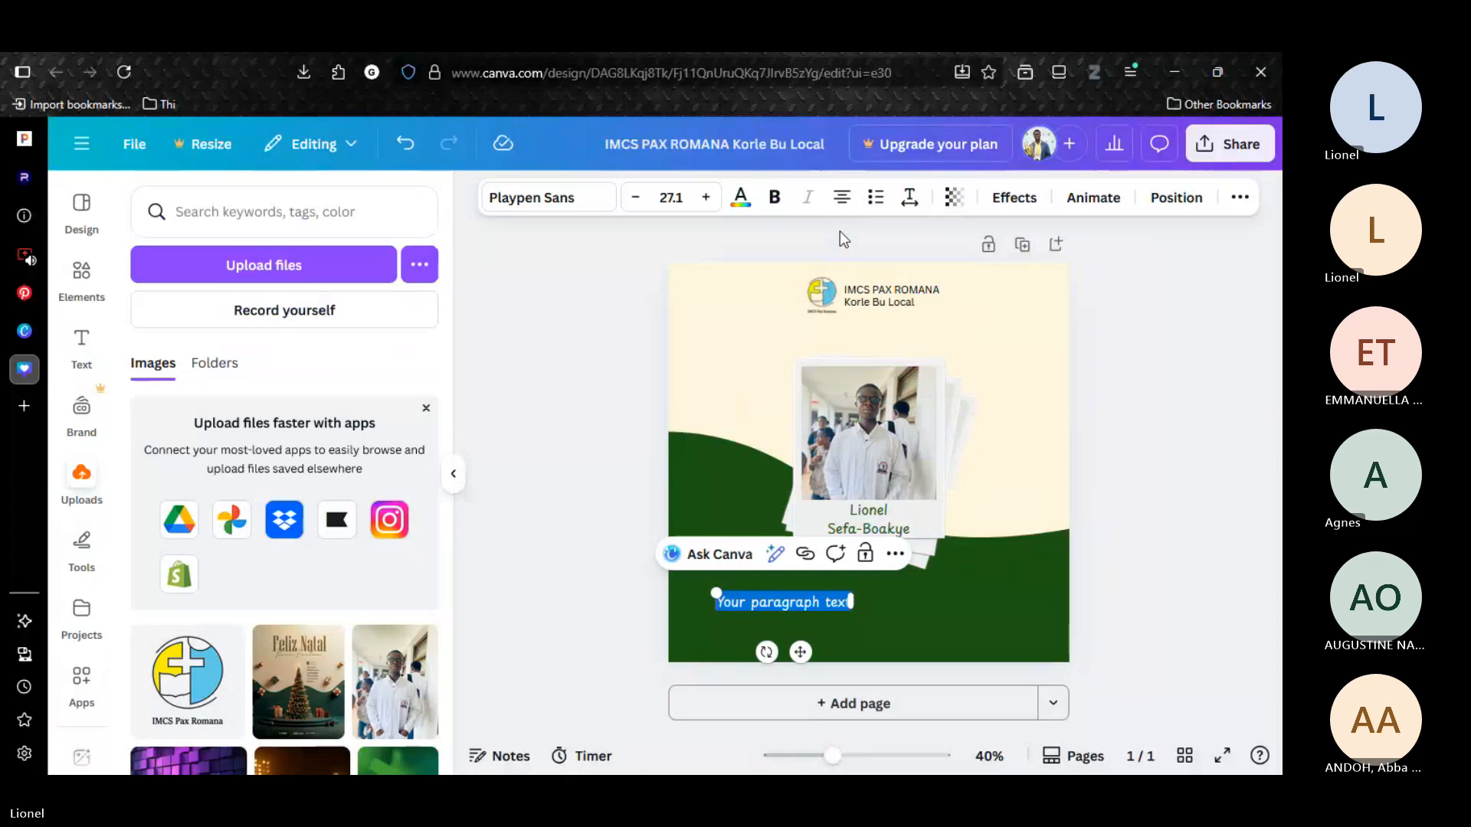
{"action": "left_click", "coordinate": [741, 197]}
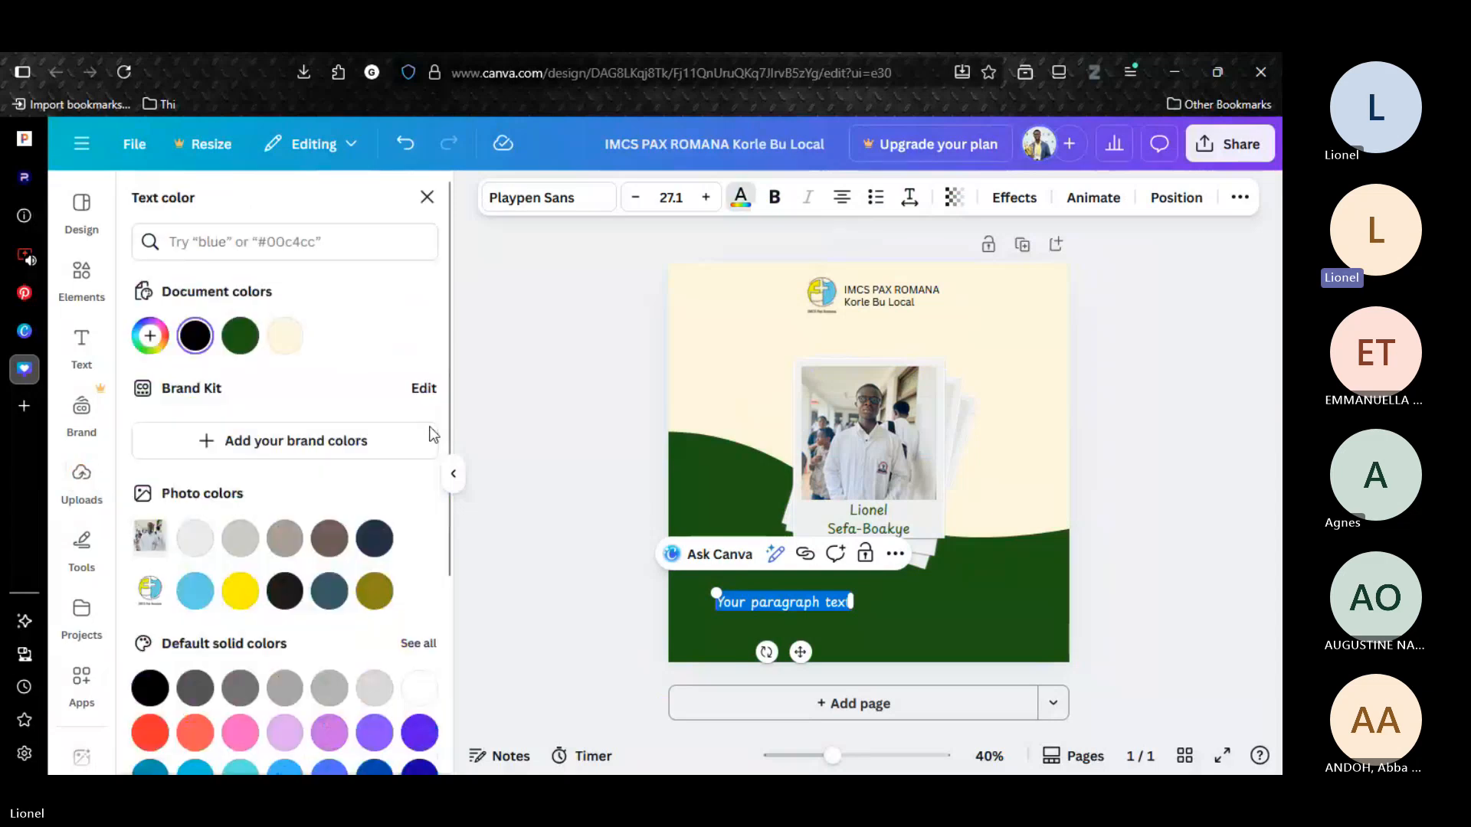
{"action": "left_click", "coordinate": [284, 336]}
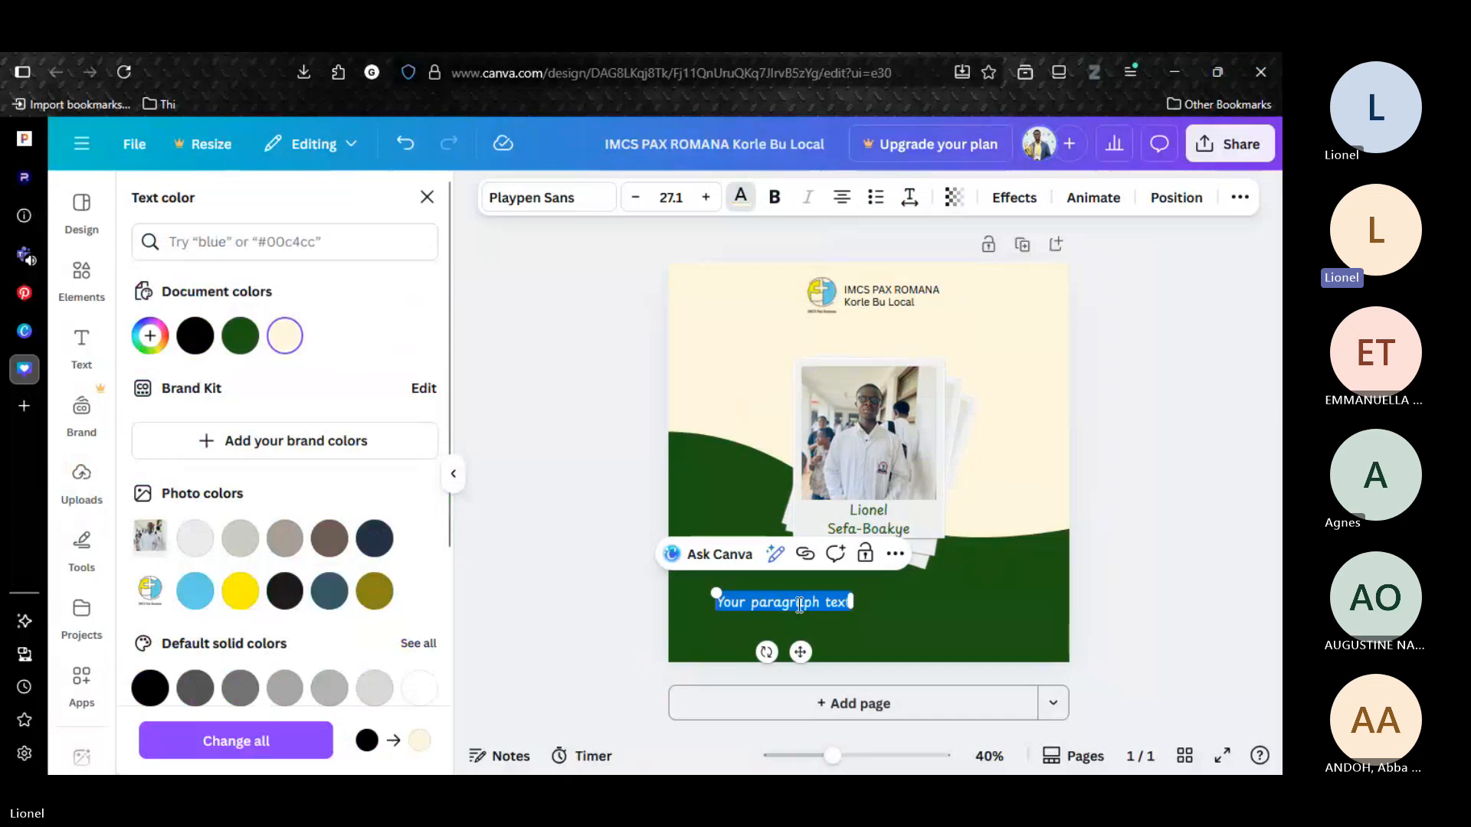
Set the new text box's font to Montserrat, and undo the stray font change on the logo's text.
{"action": "left_click", "coordinate": [536, 197]}
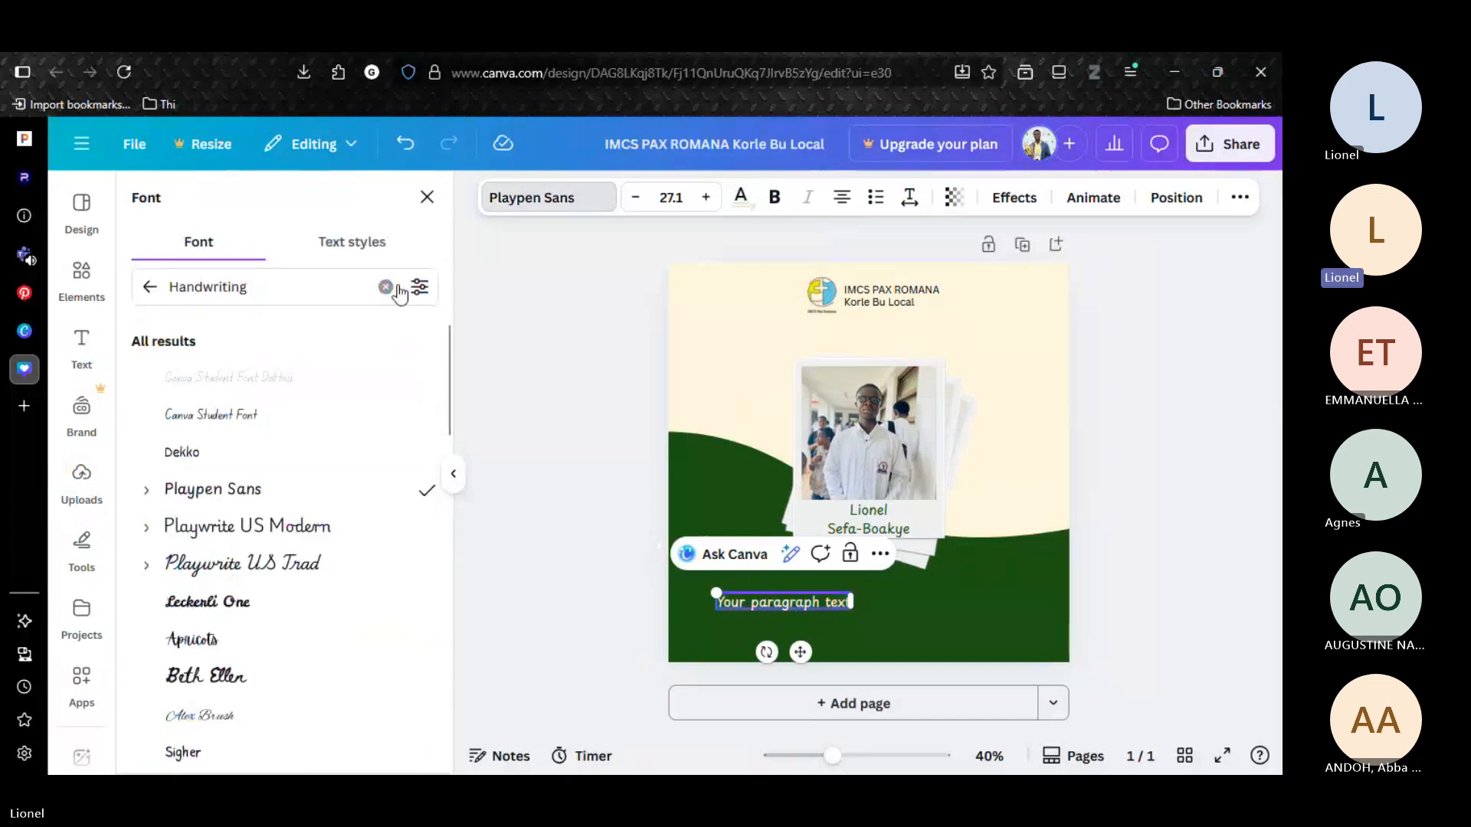
{"action": "left_click", "coordinate": [145, 287]}
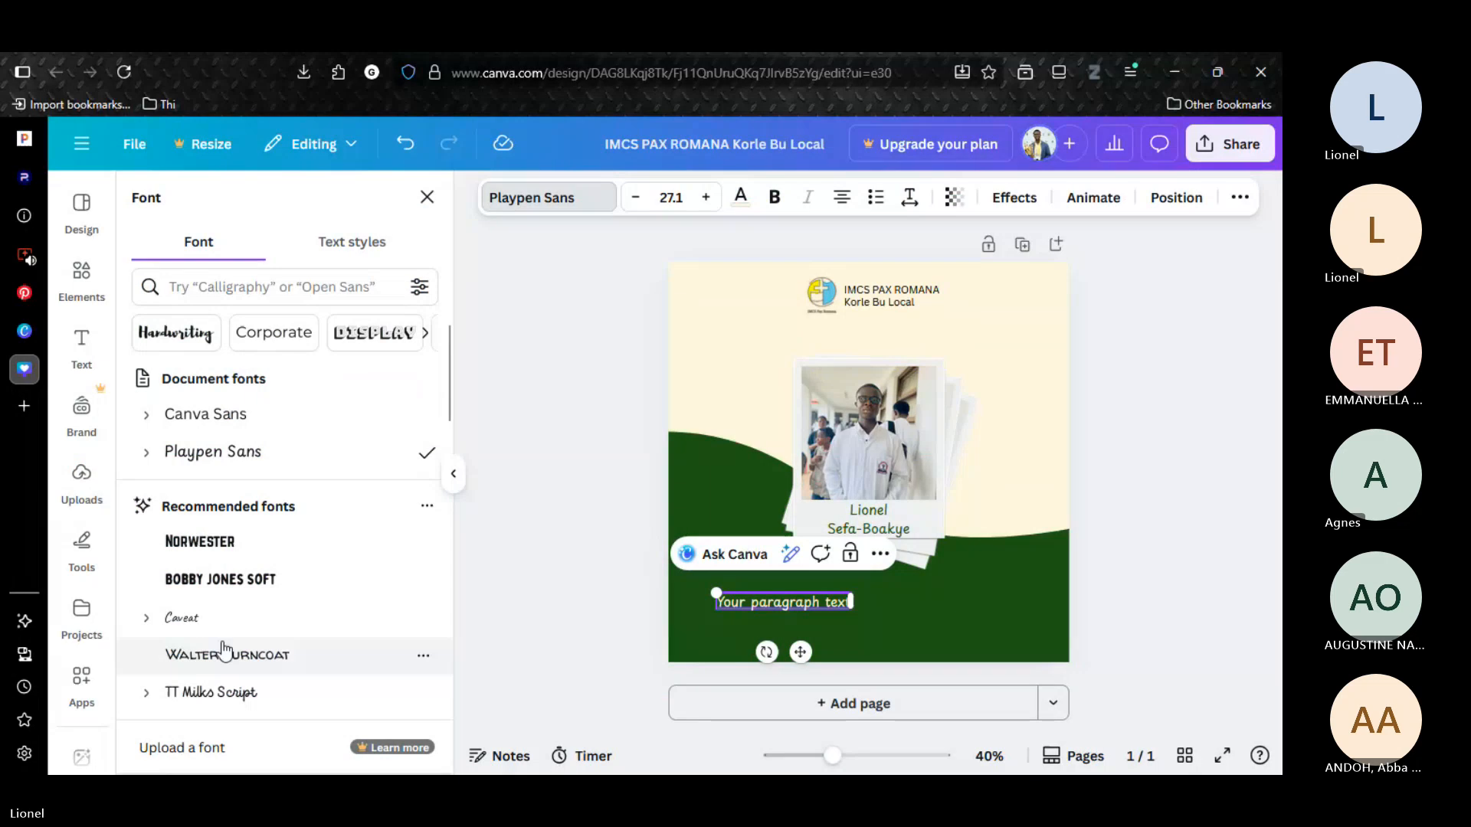
{"action": "left_click", "coordinate": [268, 286]}
{"action": "type", "text": "mont"}
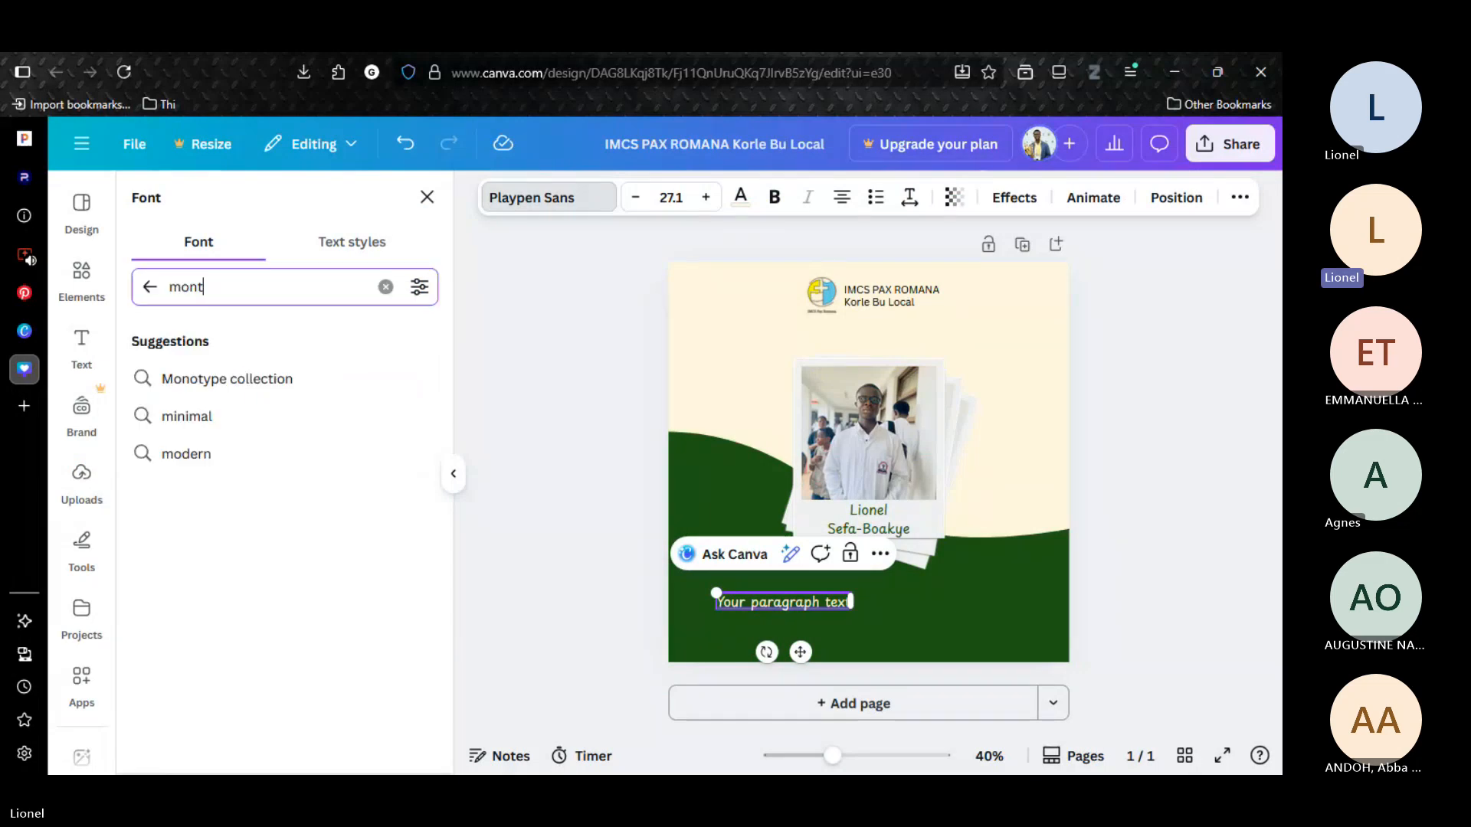
{"action": "type", "text": "serra"}
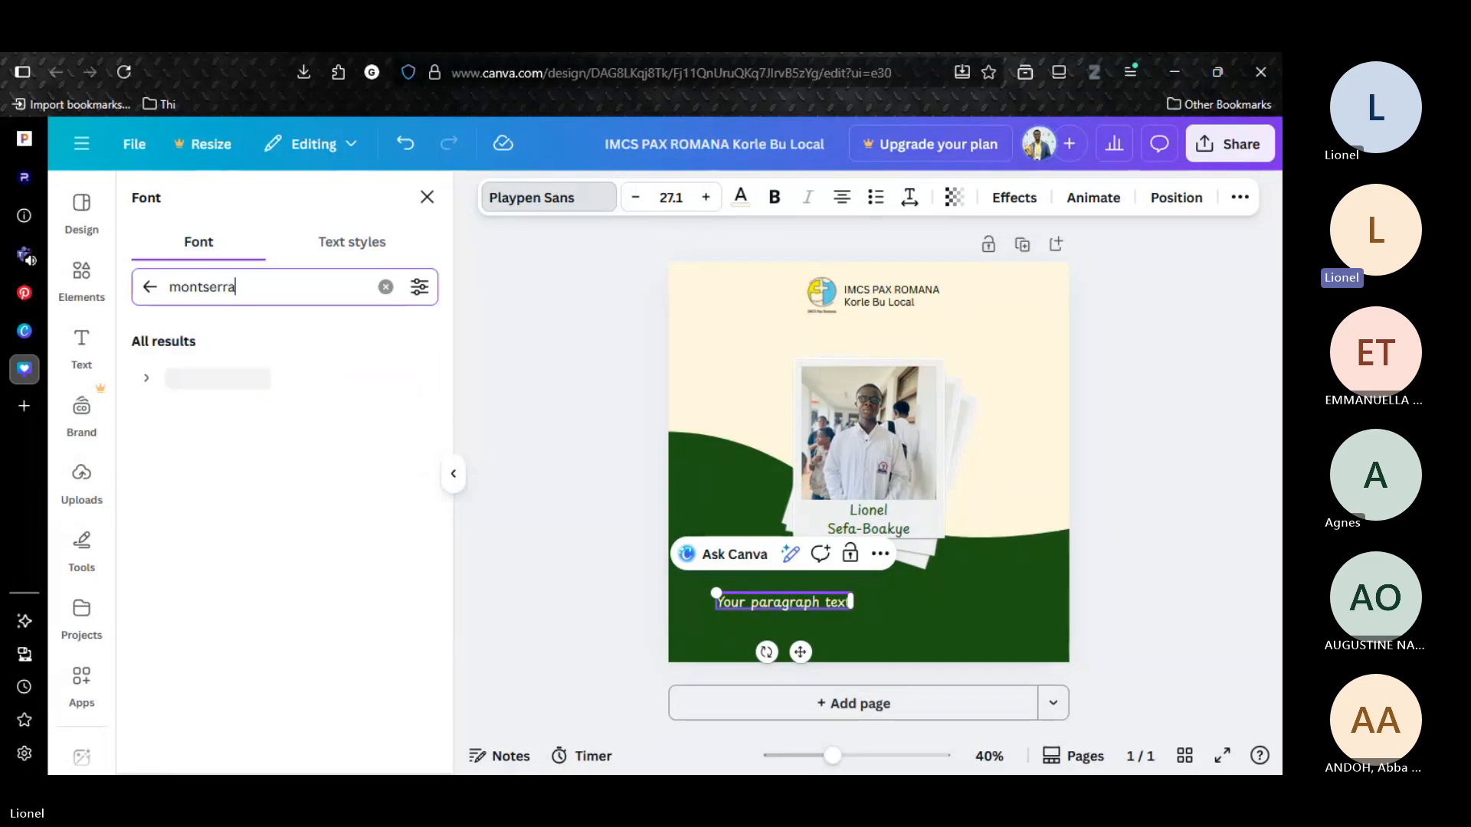
{"action": "left_click", "coordinate": [188, 383]}
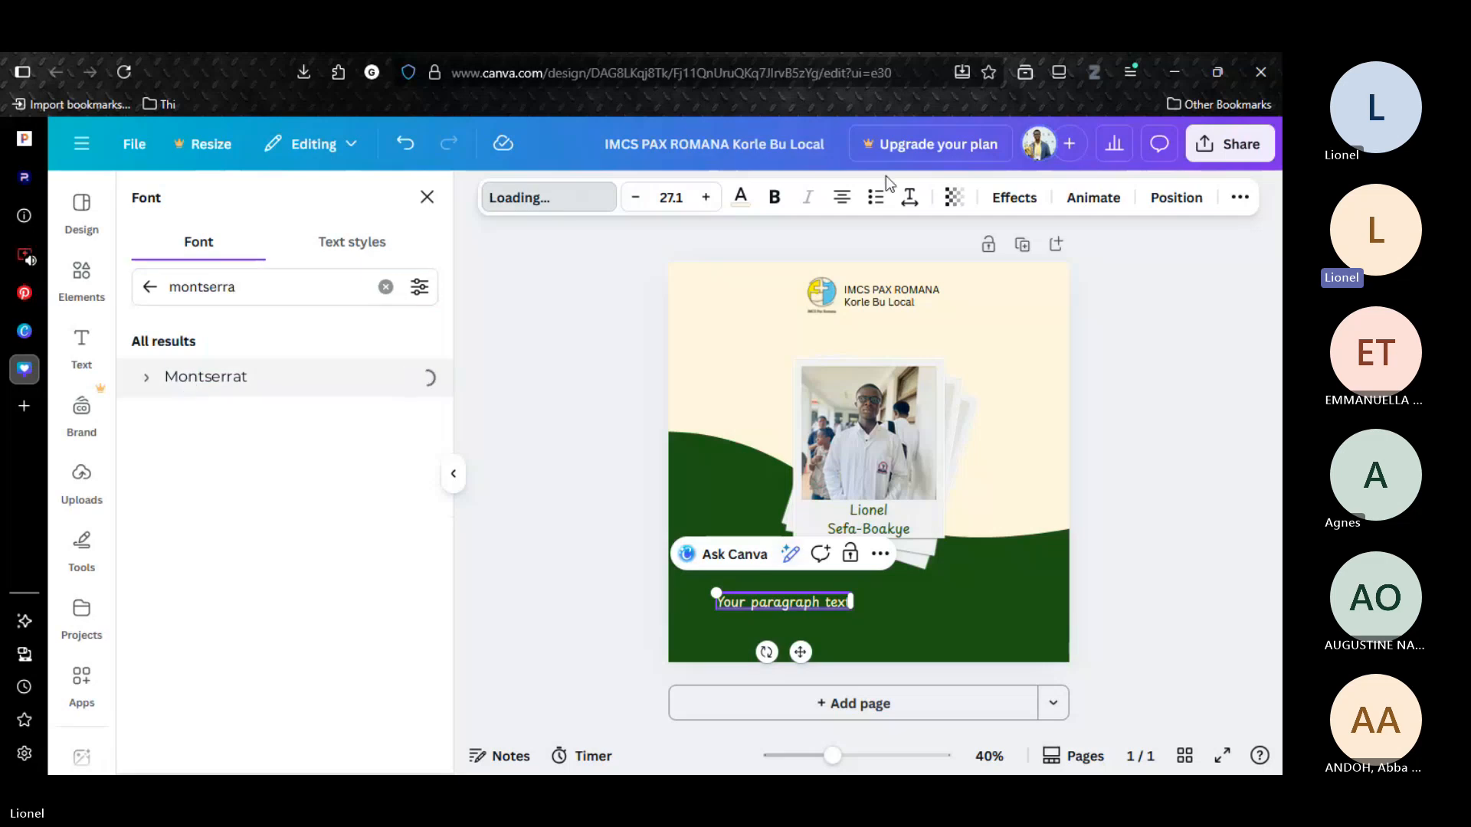
{"action": "left_click", "coordinate": [810, 296]}
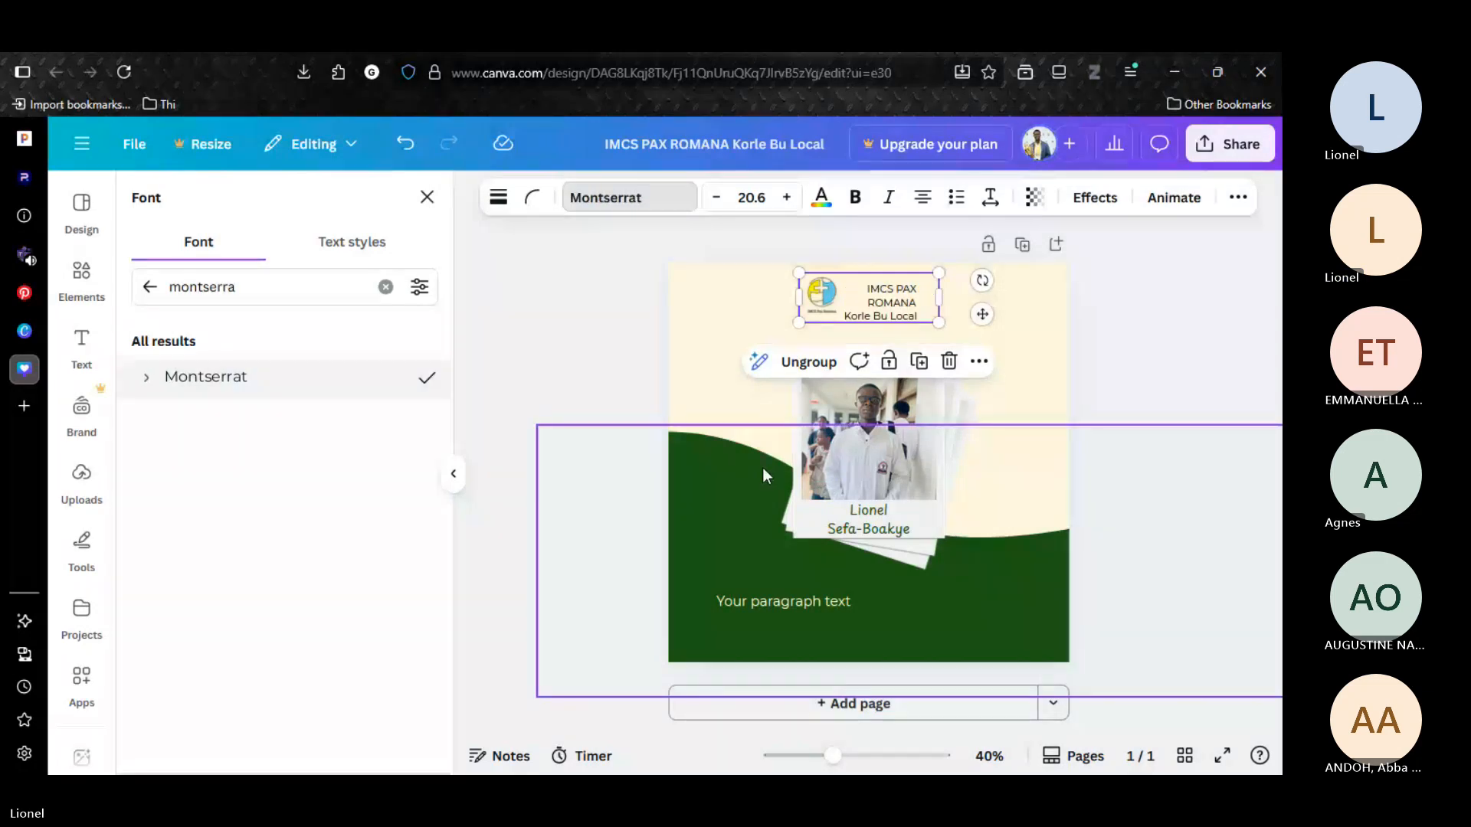
{"action": "key", "text": "ctrl+z"}
Replace the placeholder text with "Happy birthday", the celebrant's first name, and "May the good Lord bless you and add more years to your life.".
{"action": "left_click", "coordinate": [787, 604]}
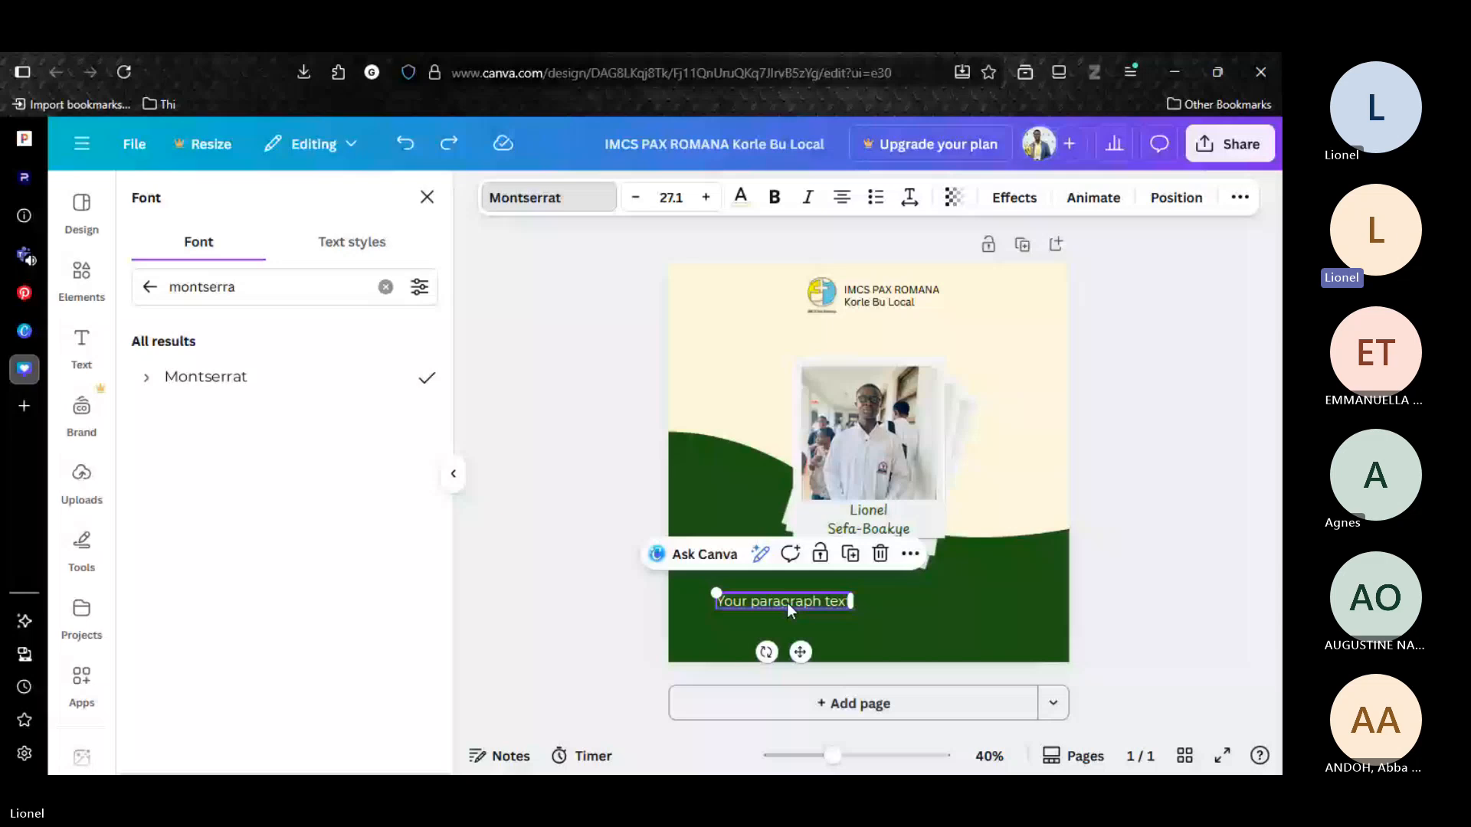
{"action": "double_click", "coordinate": [788, 604]}
{"action": "type", "text": "Happy"}
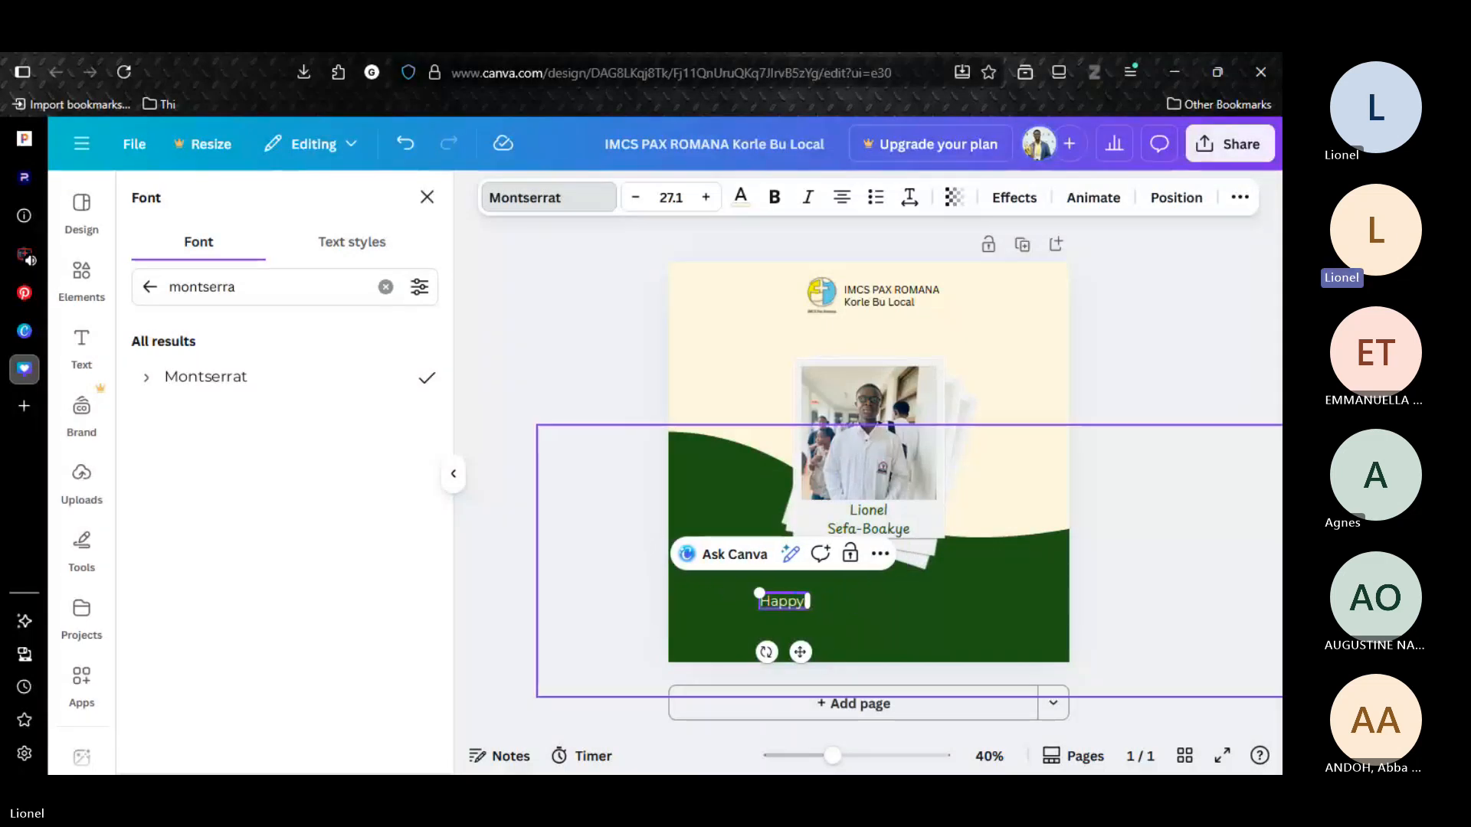
{"action": "type", "text": " birthday"}
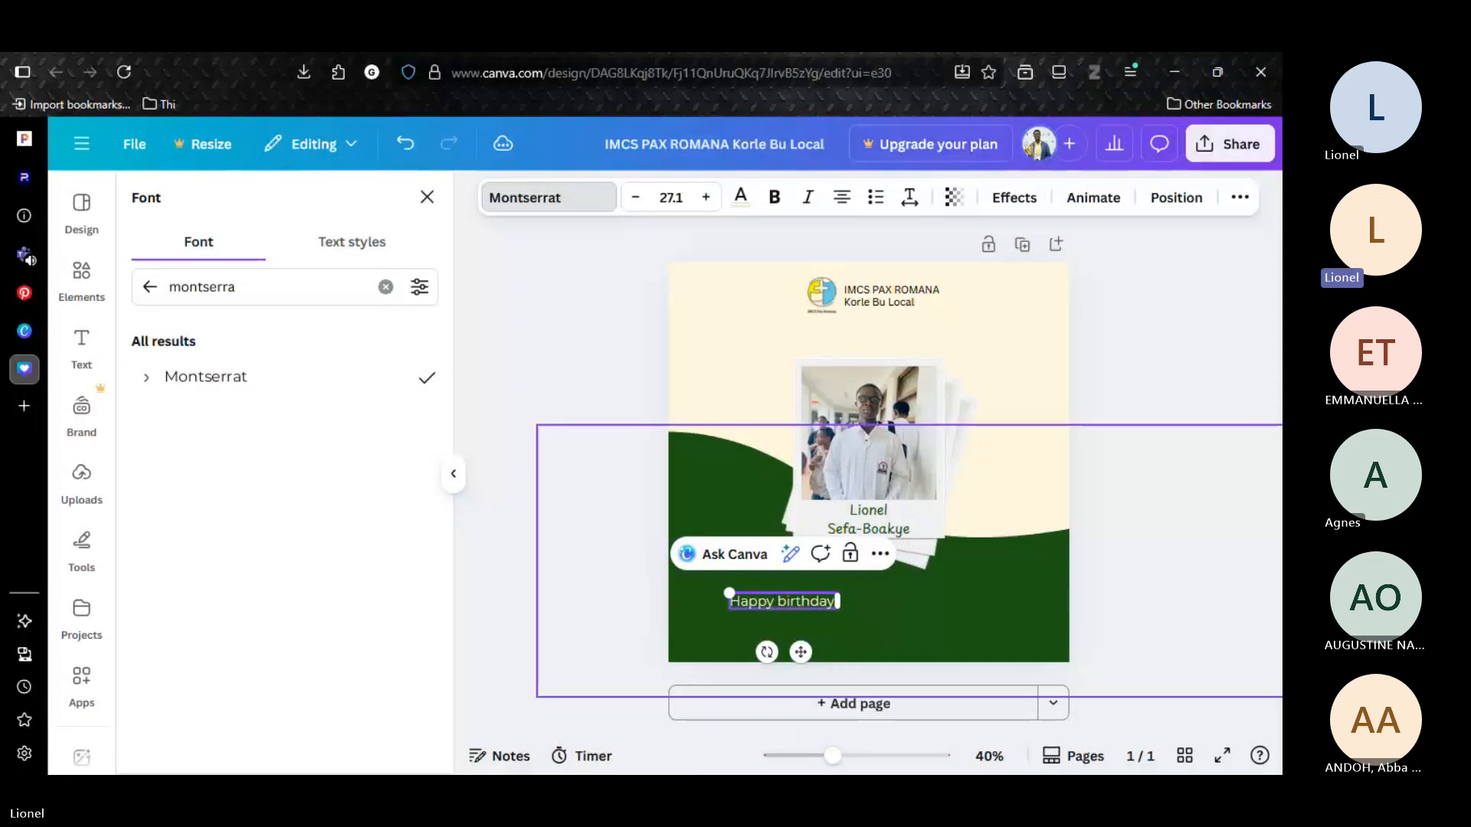
{"action": "type", "text": " Lionel. Ma"}
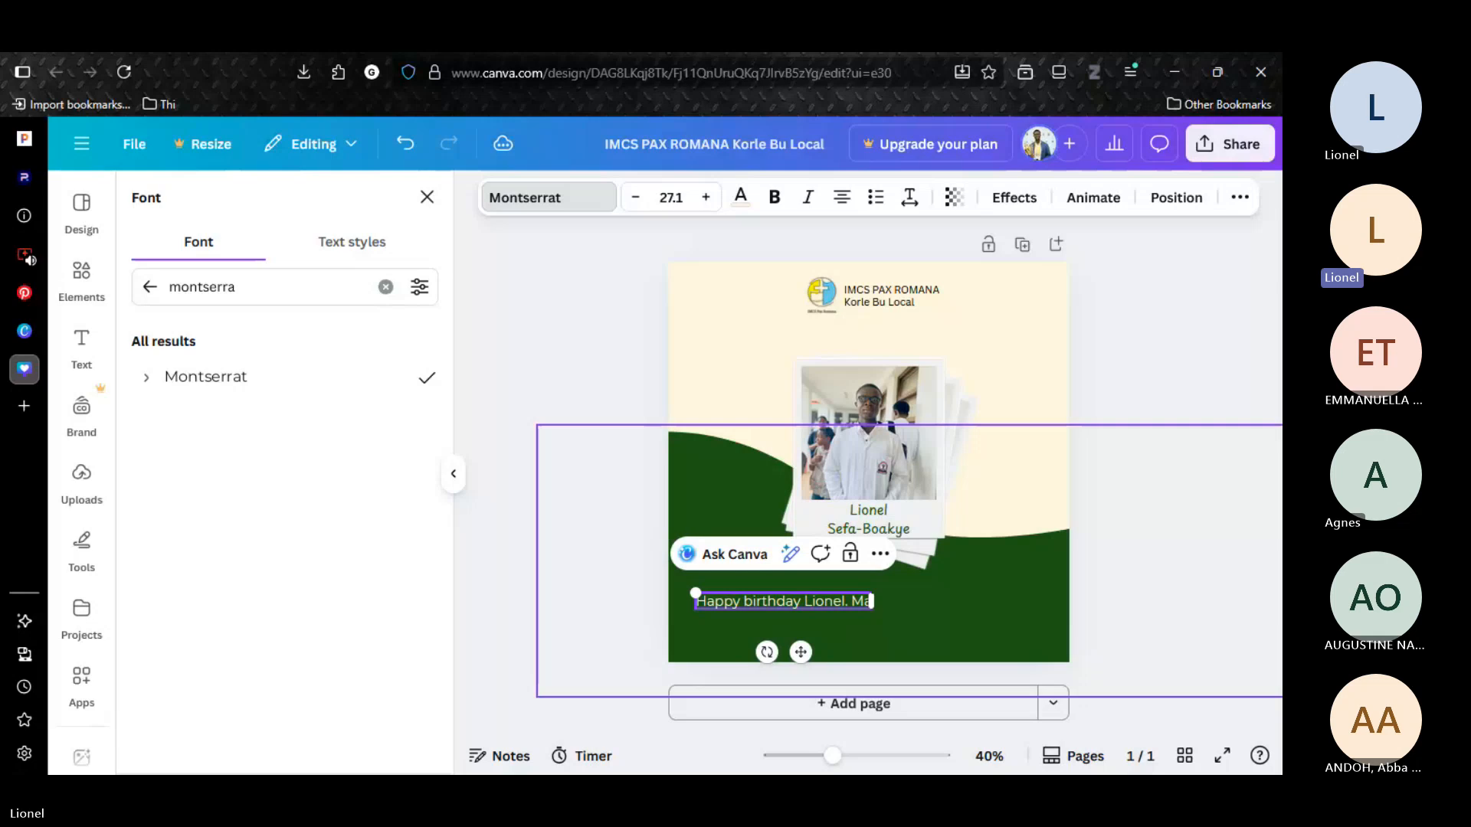
{"action": "type", "text": "y the goo"}
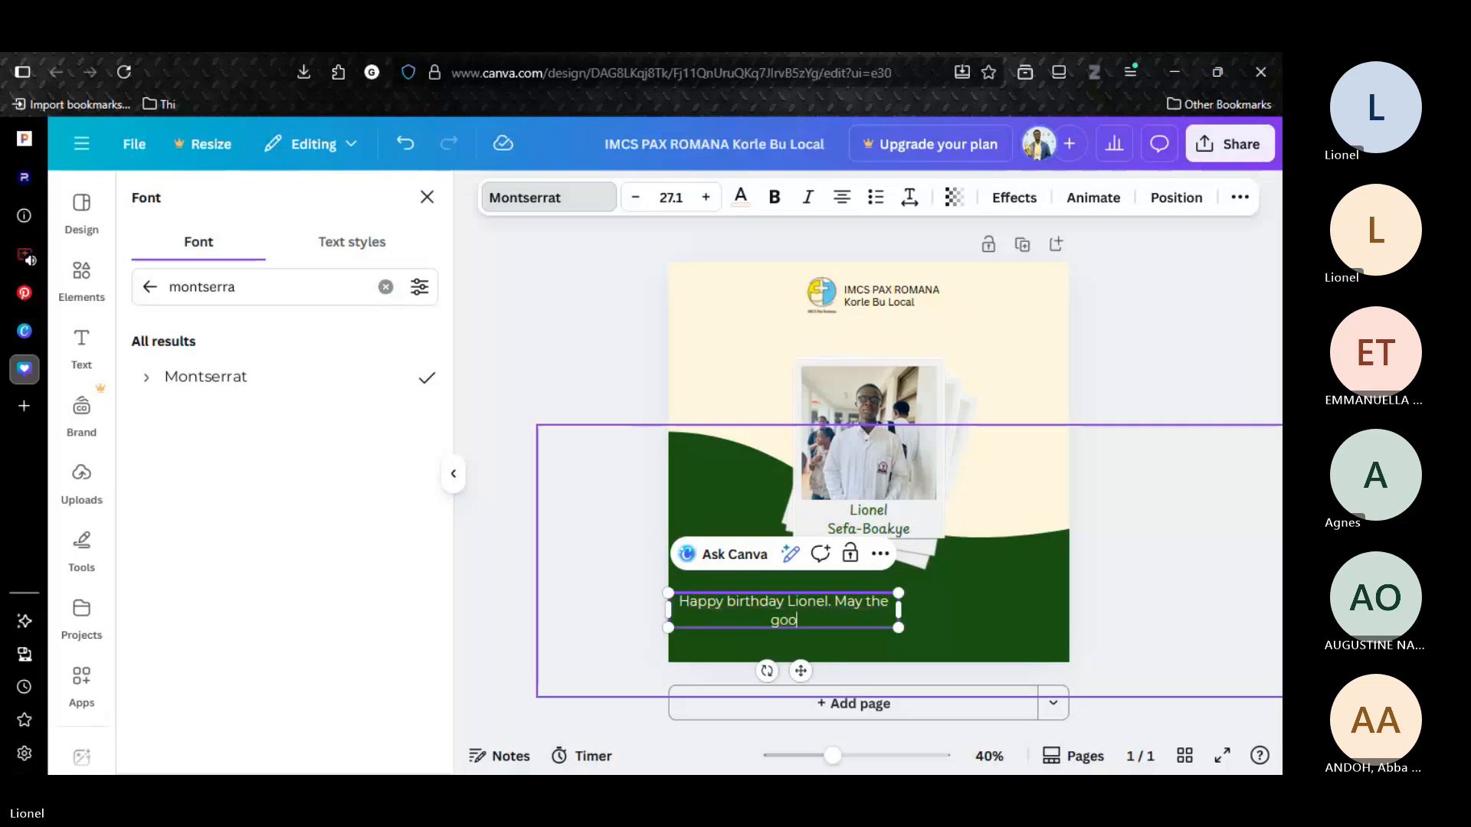
{"action": "type", "text": "d Lord bless you and"}
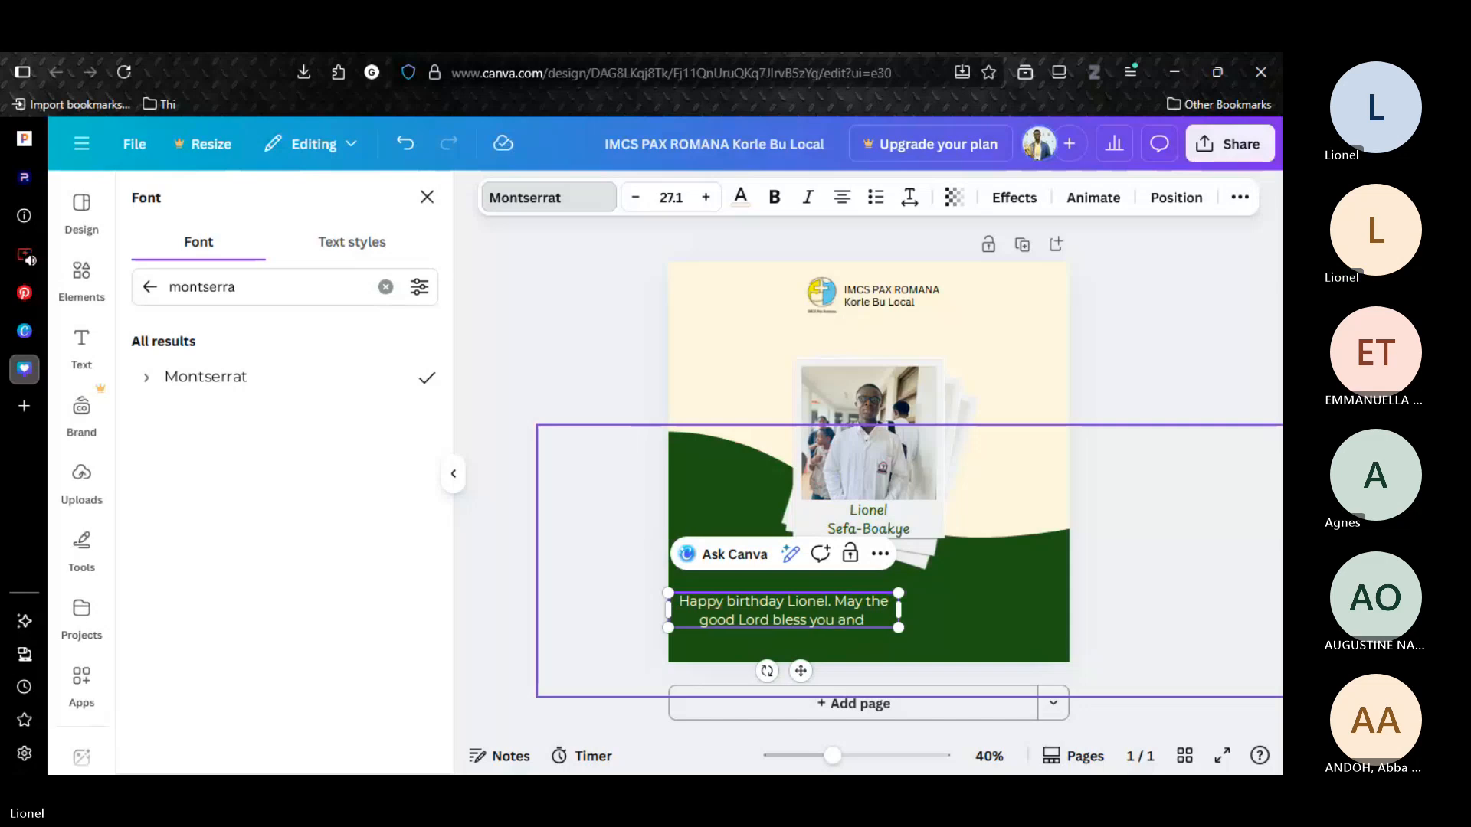
{"action": "type", "text": " add more"}
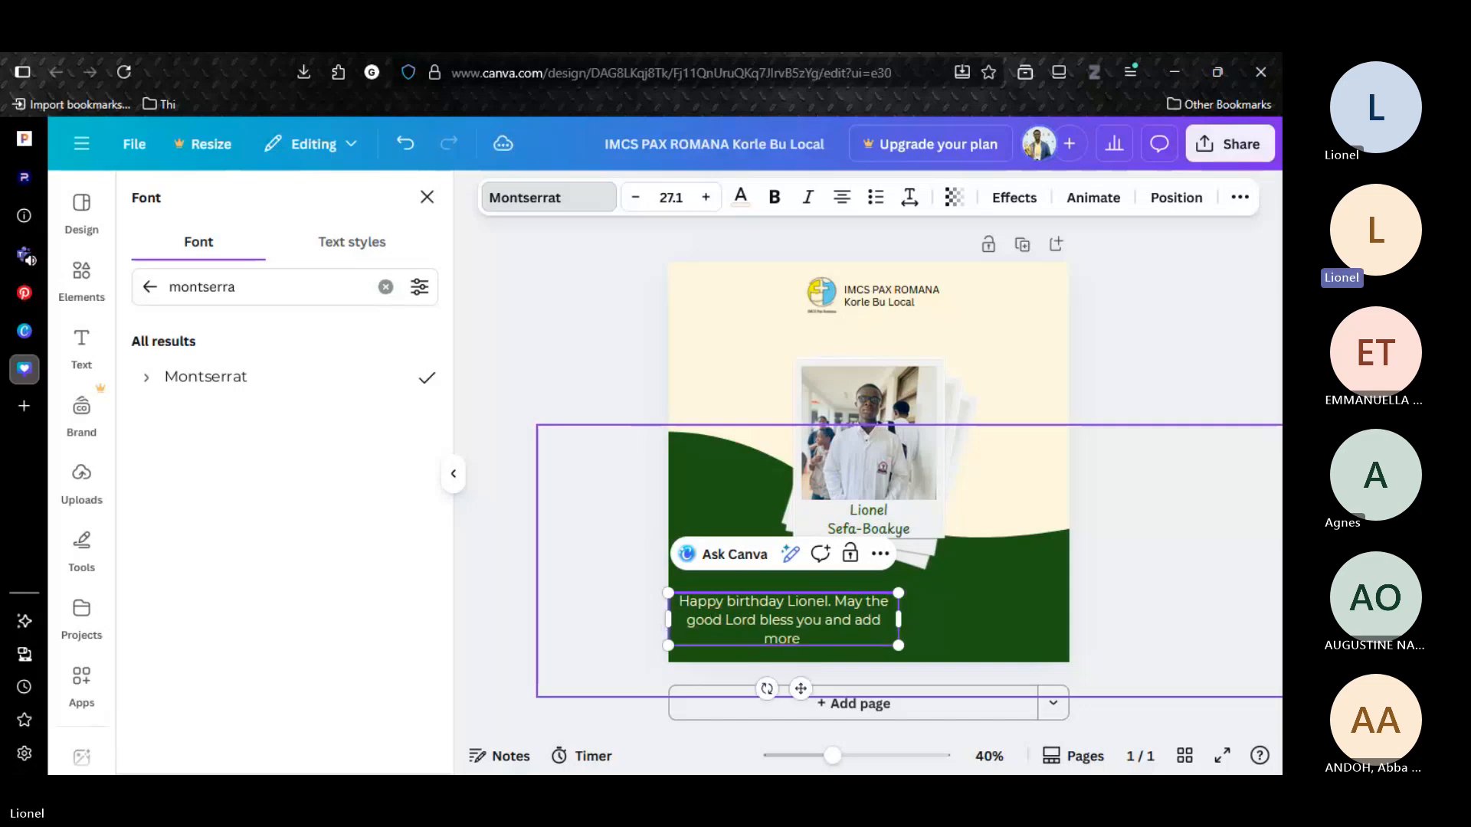
{"action": "type", "text": " years to your life."}
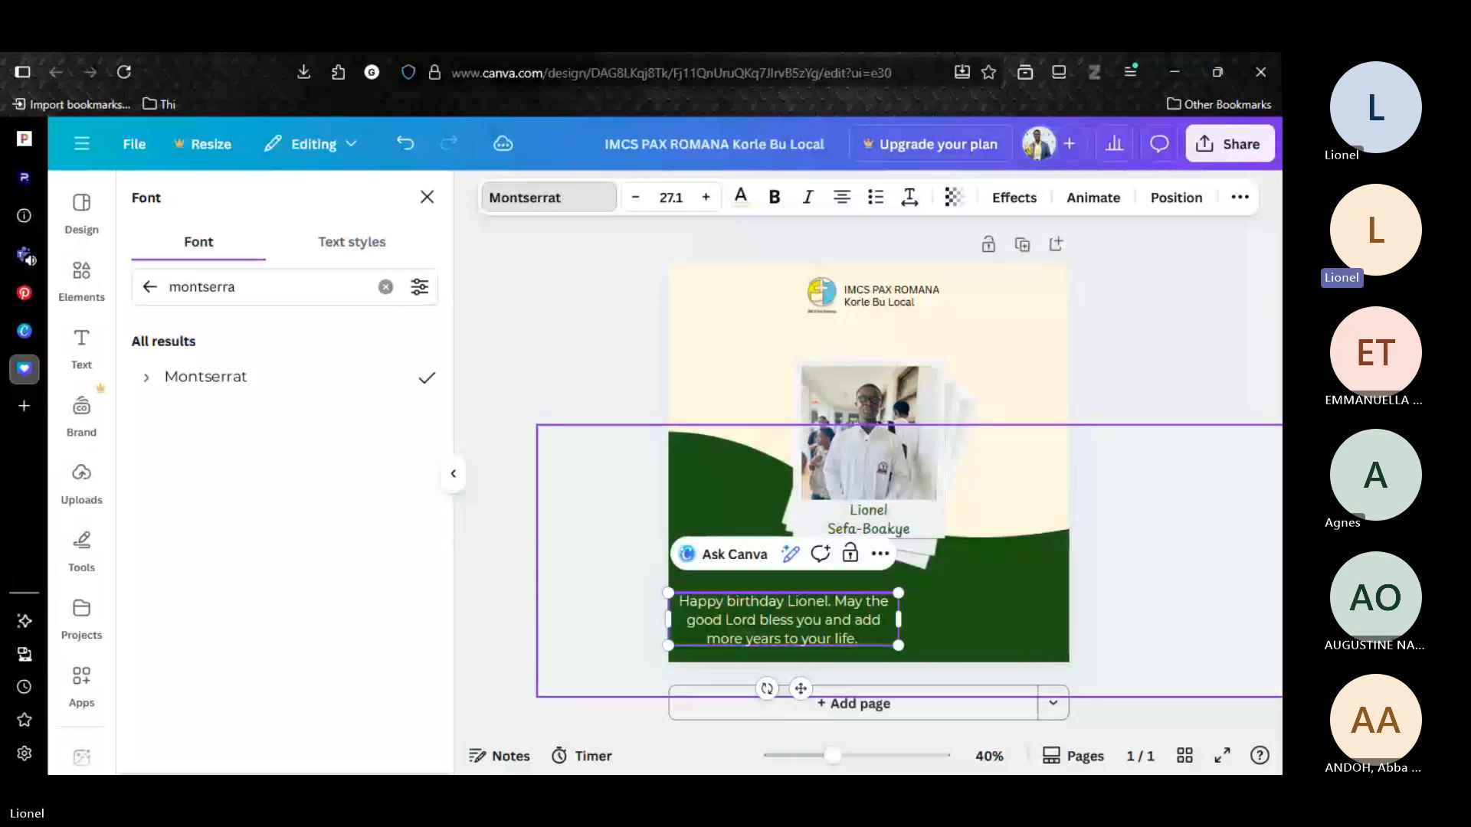
Widen the greeting's text box so it wraps onto two lines, and center it below the polaroids.
{"action": "left_click_drag", "start_coordinate": [899, 619], "coordinate": [982, 623]}
{"action": "left_click_drag", "start_coordinate": [842, 671], "coordinate": [884, 667]}
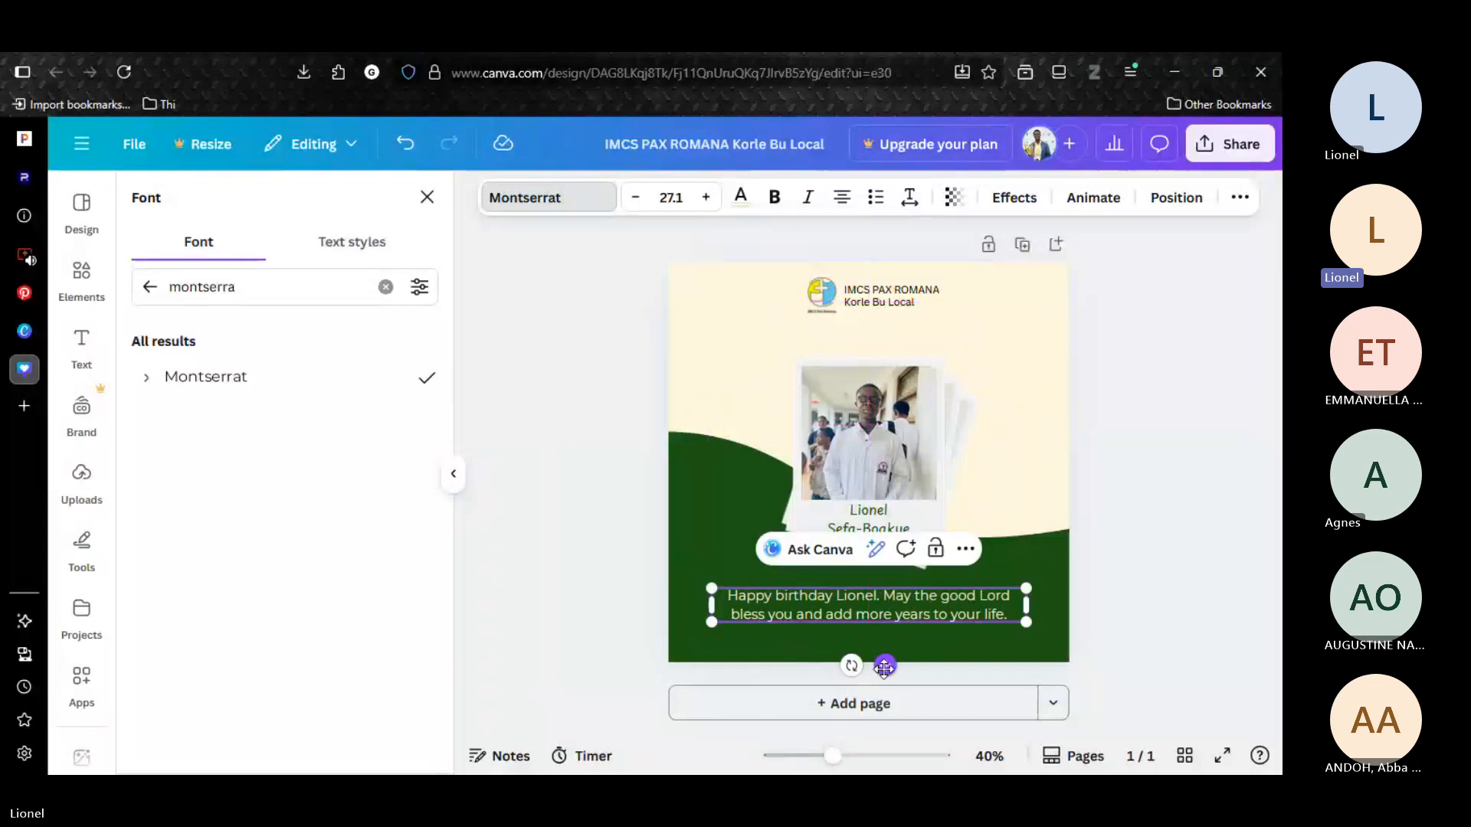
{"action": "left_click", "coordinate": [1114, 472]}
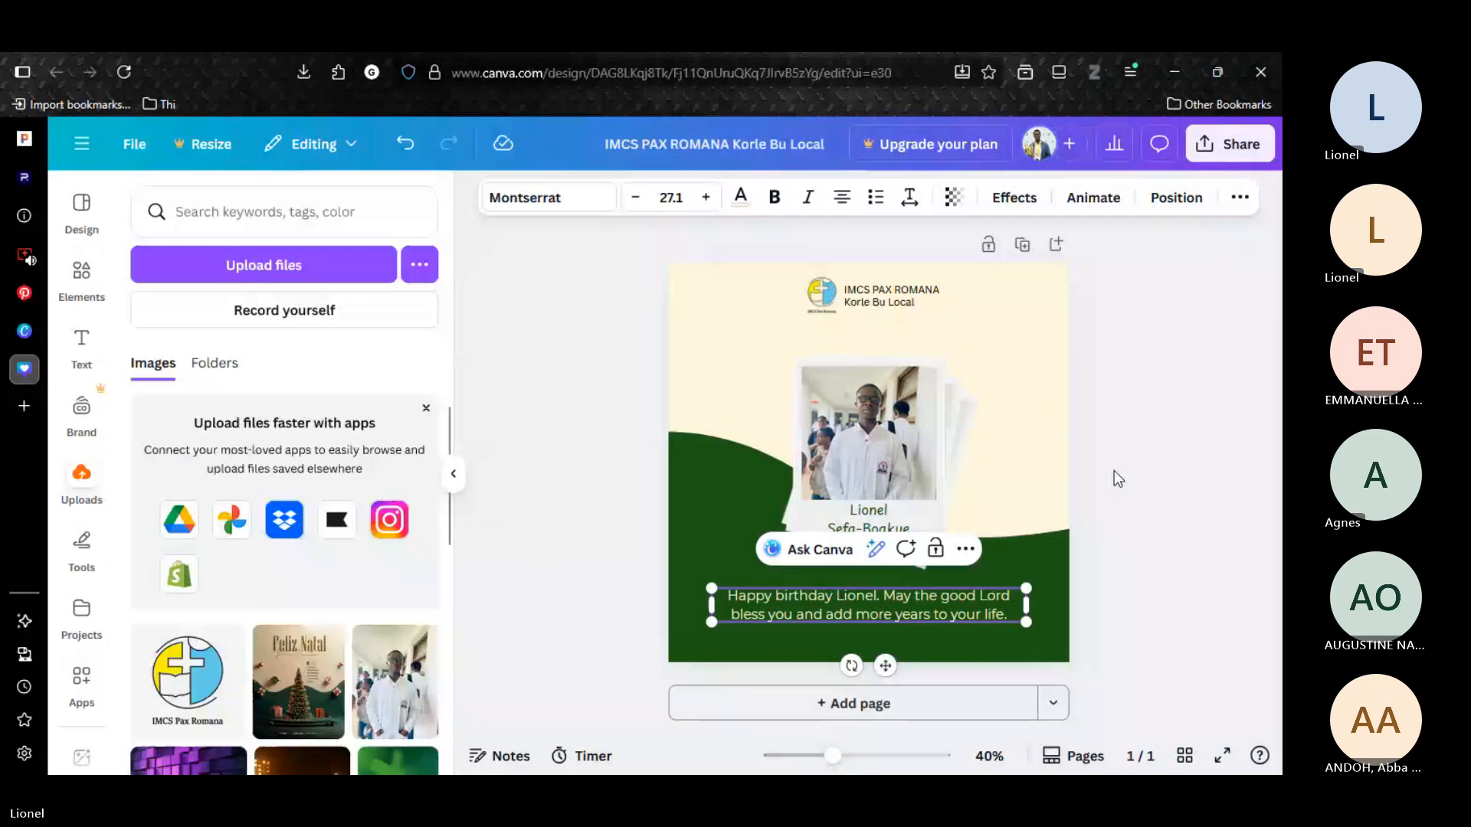
{"action": "left_click", "coordinate": [1192, 489]}
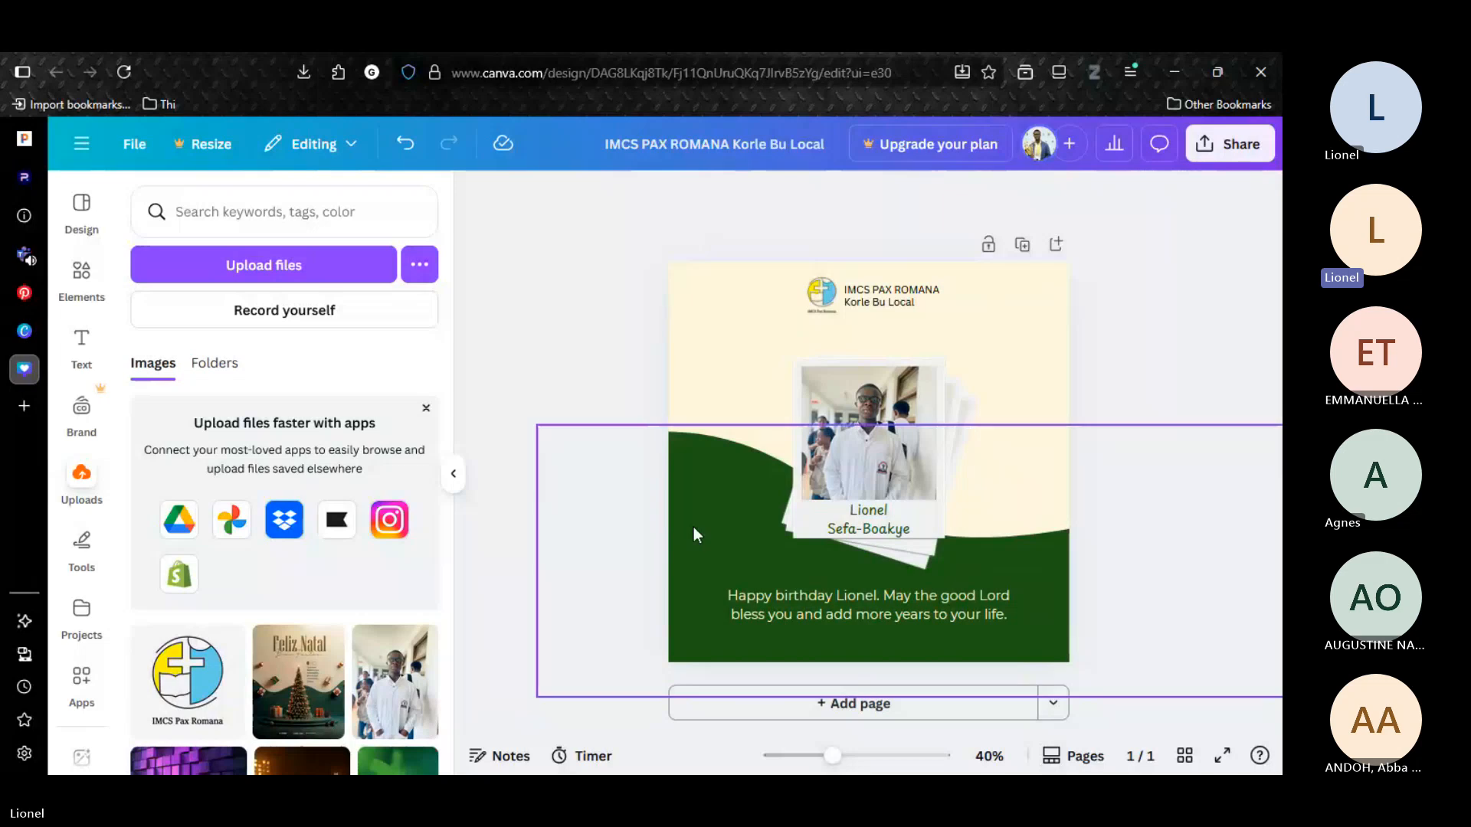
Add a text box with the birthday's day and abbreviated month on two lines, placed on the green area left of the polaroids.
{"action": "key", "text": "t"}
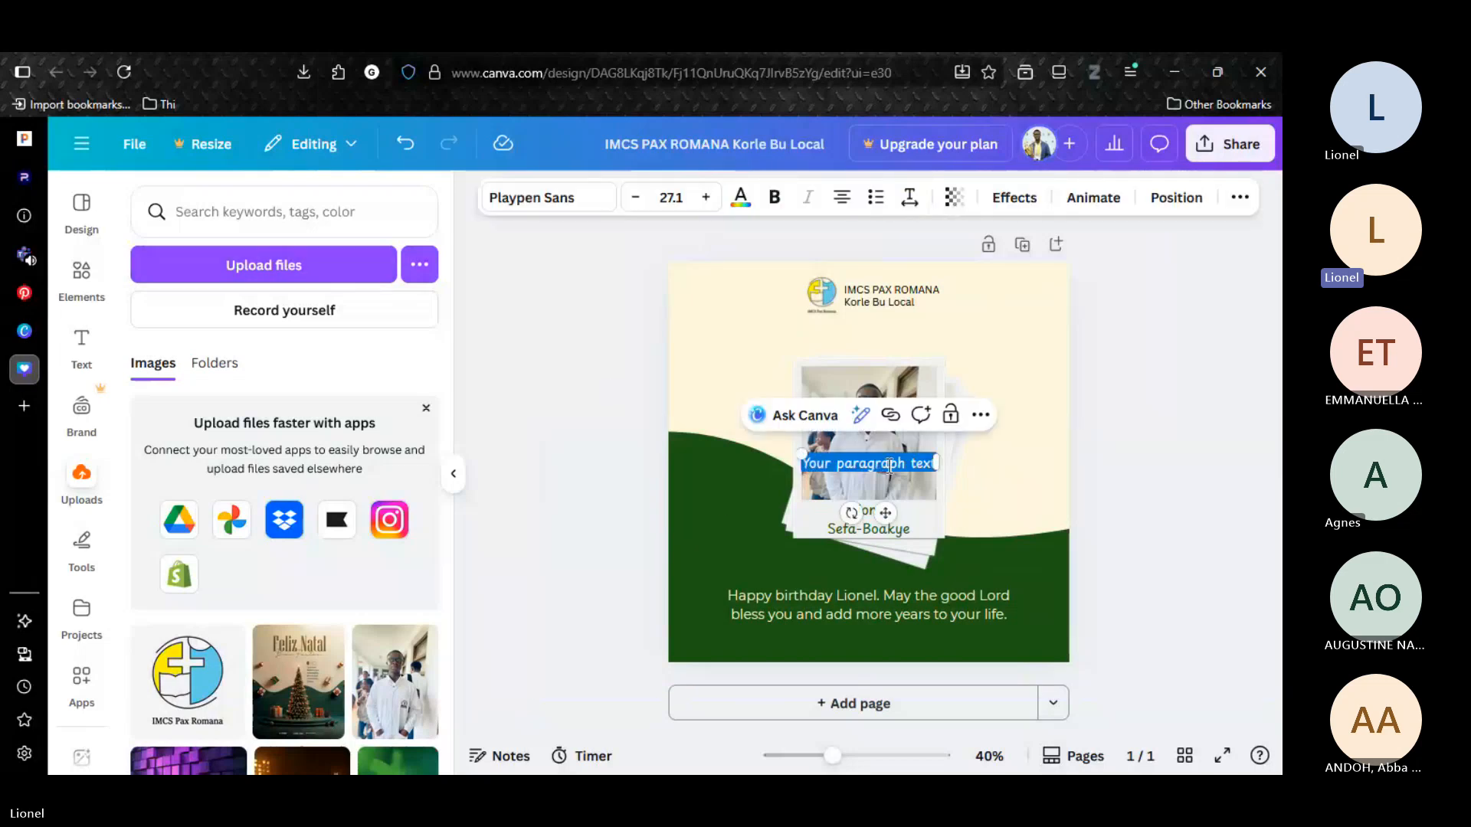
{"action": "key", "text": "BackSpace"}
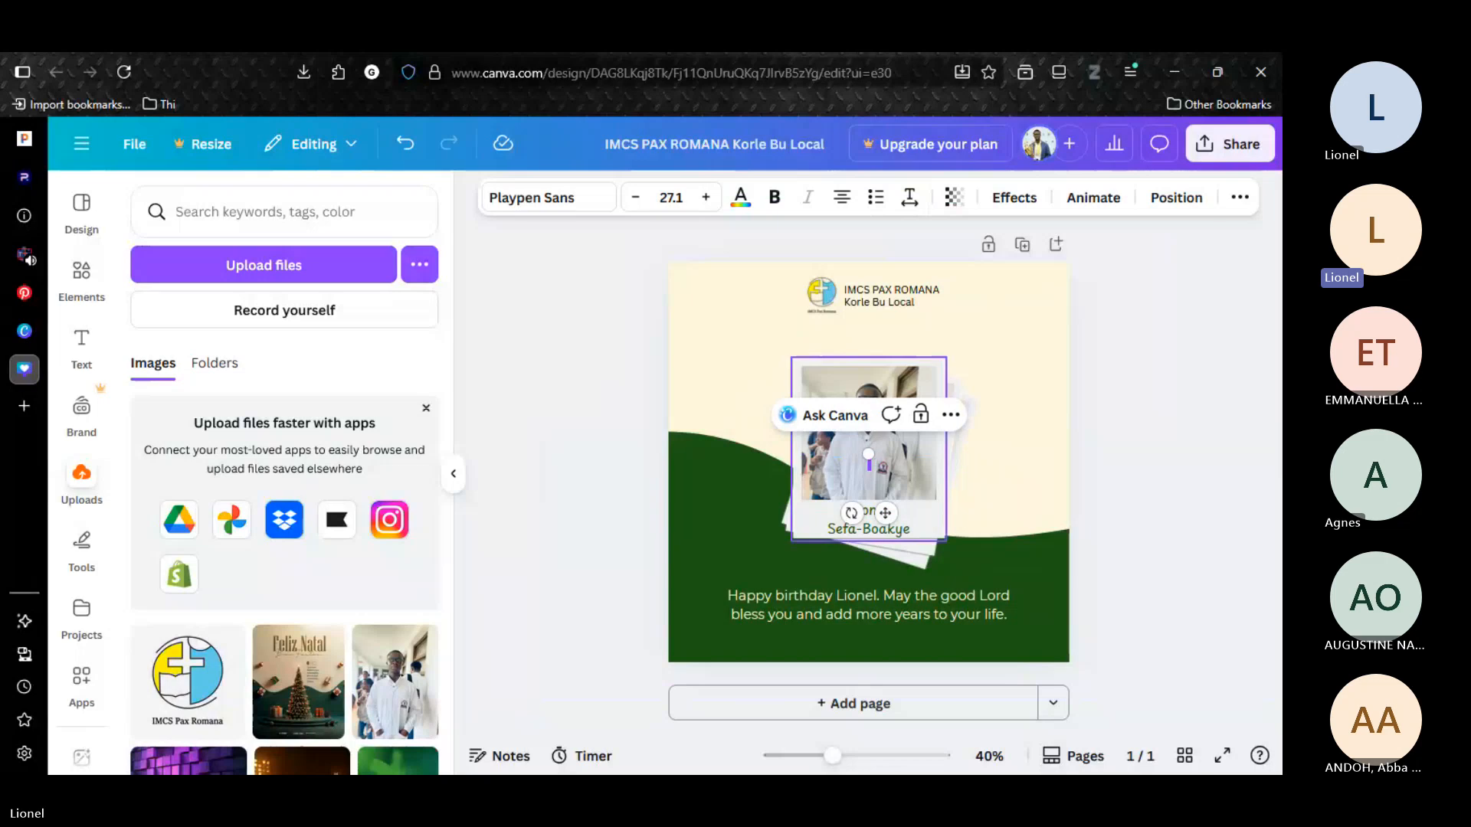
{"action": "type", "text": "21"}
{"action": "key", "text": "Return"}
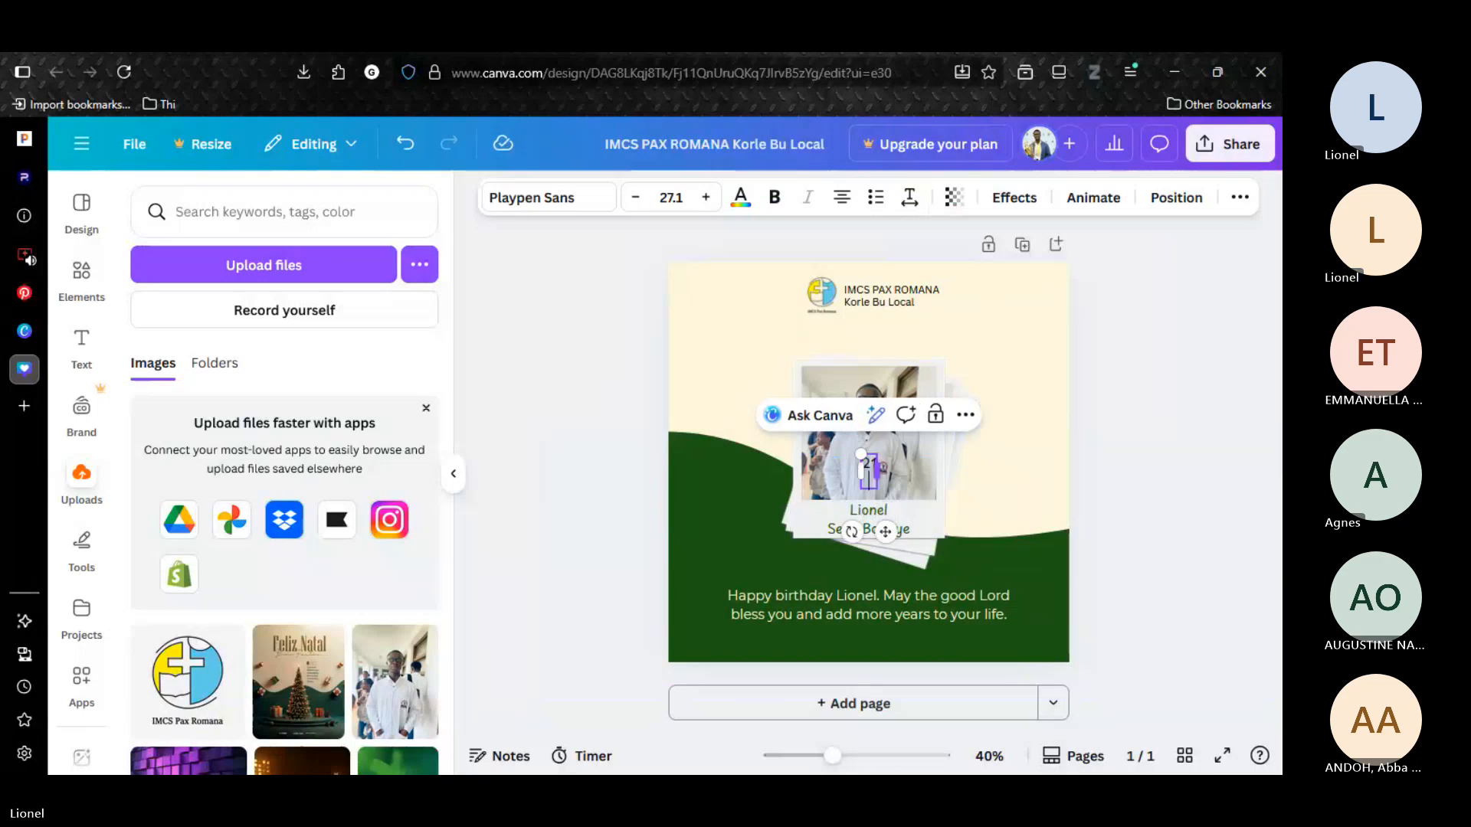
{"action": "type", "text": "DEC"}
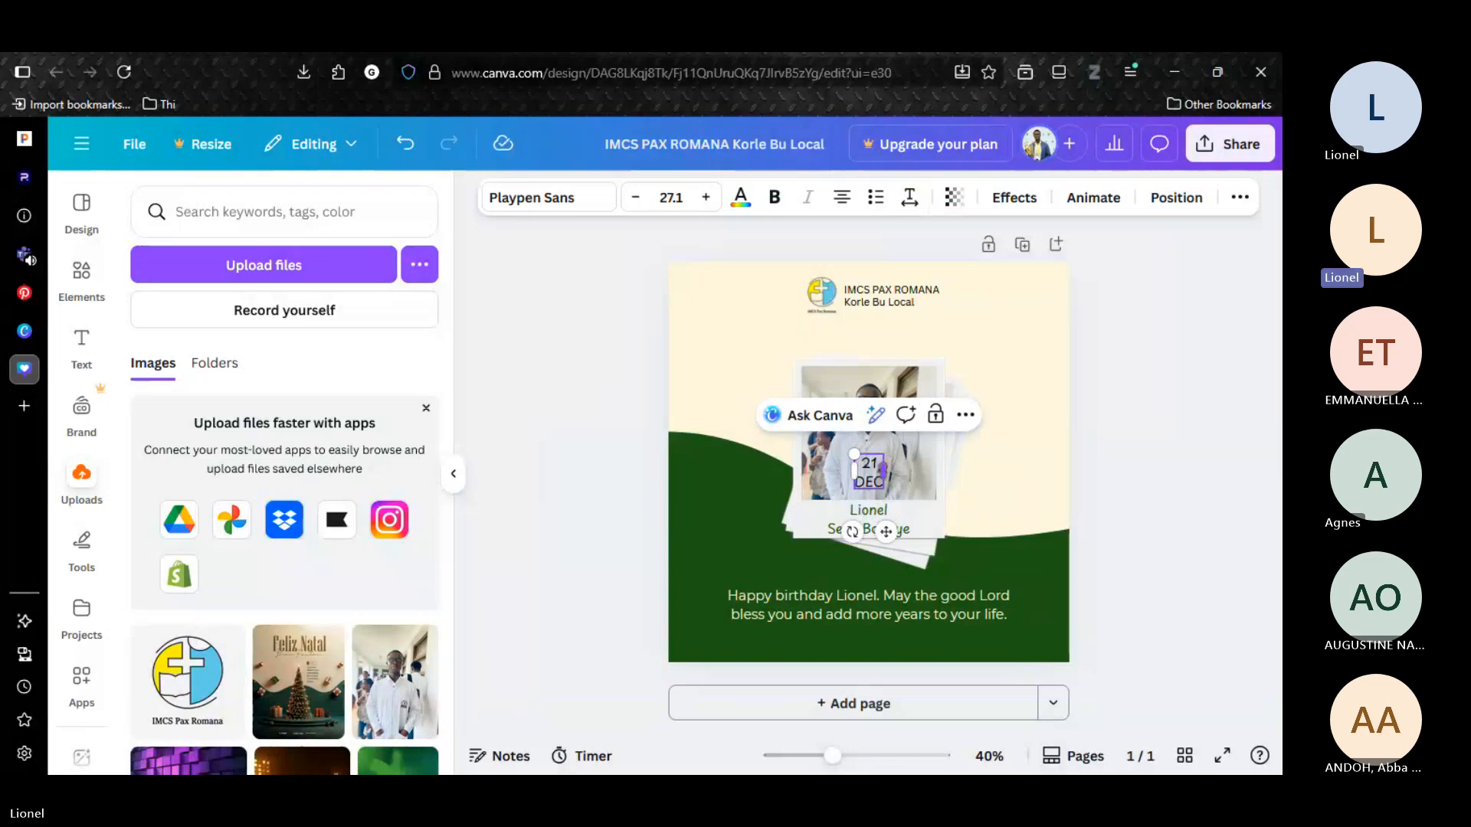
{"action": "left_click_drag", "start_coordinate": [888, 543], "coordinate": [739, 598]}
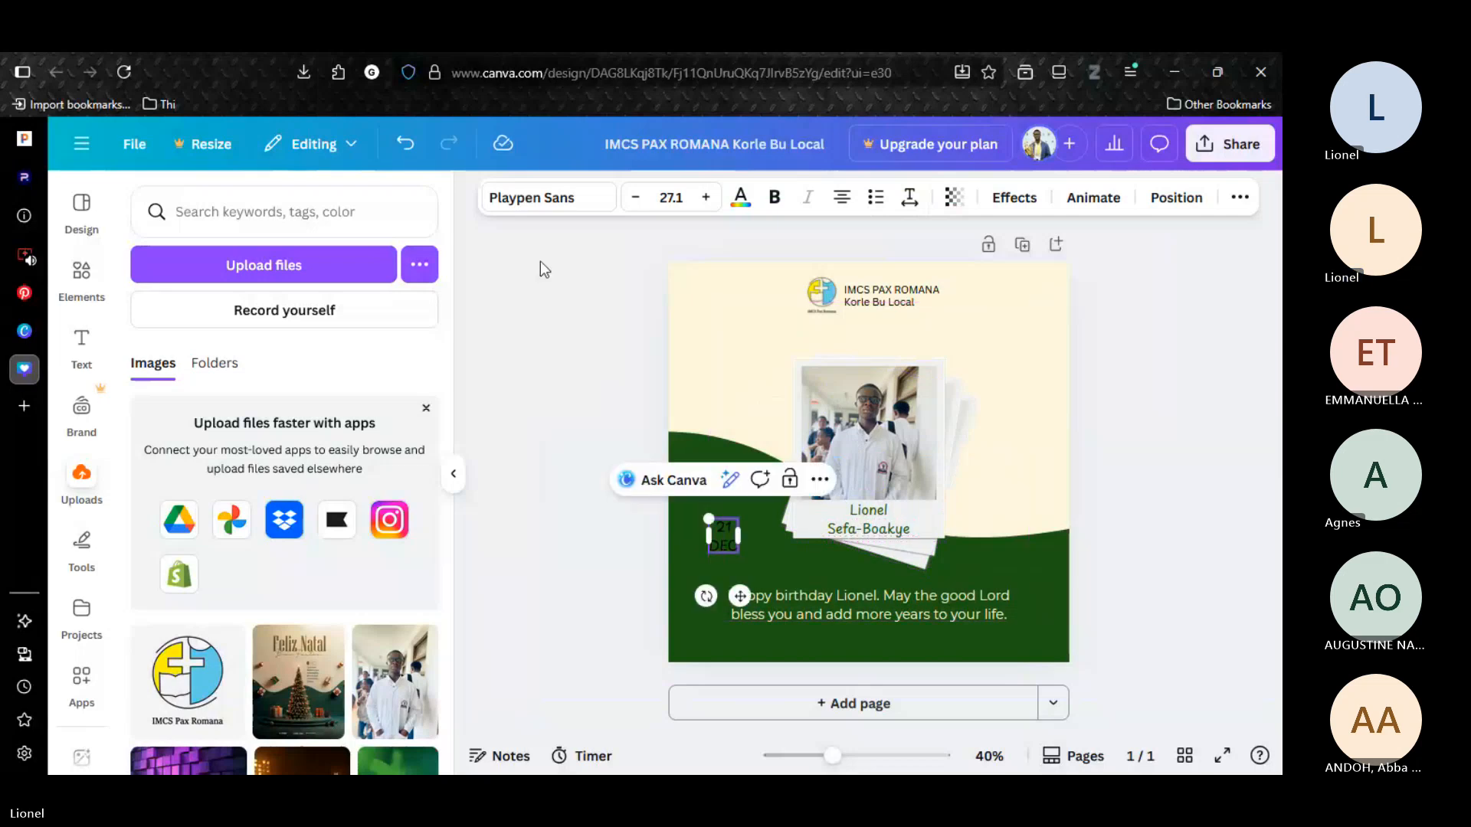
Color the whole date text with the document's cream.
{"action": "left_click", "coordinate": [740, 198]}
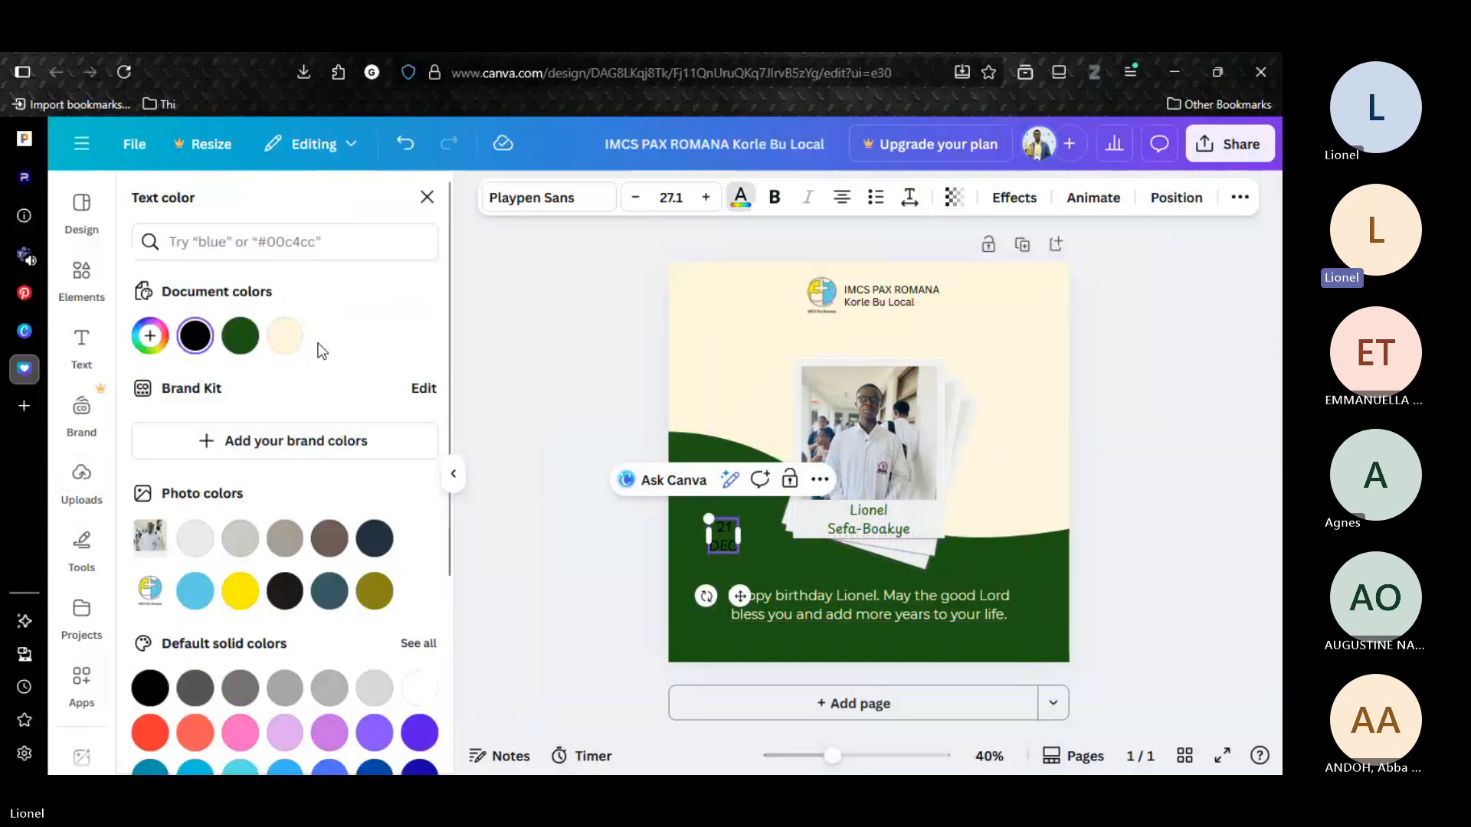
{"action": "left_click", "coordinate": [196, 335]}
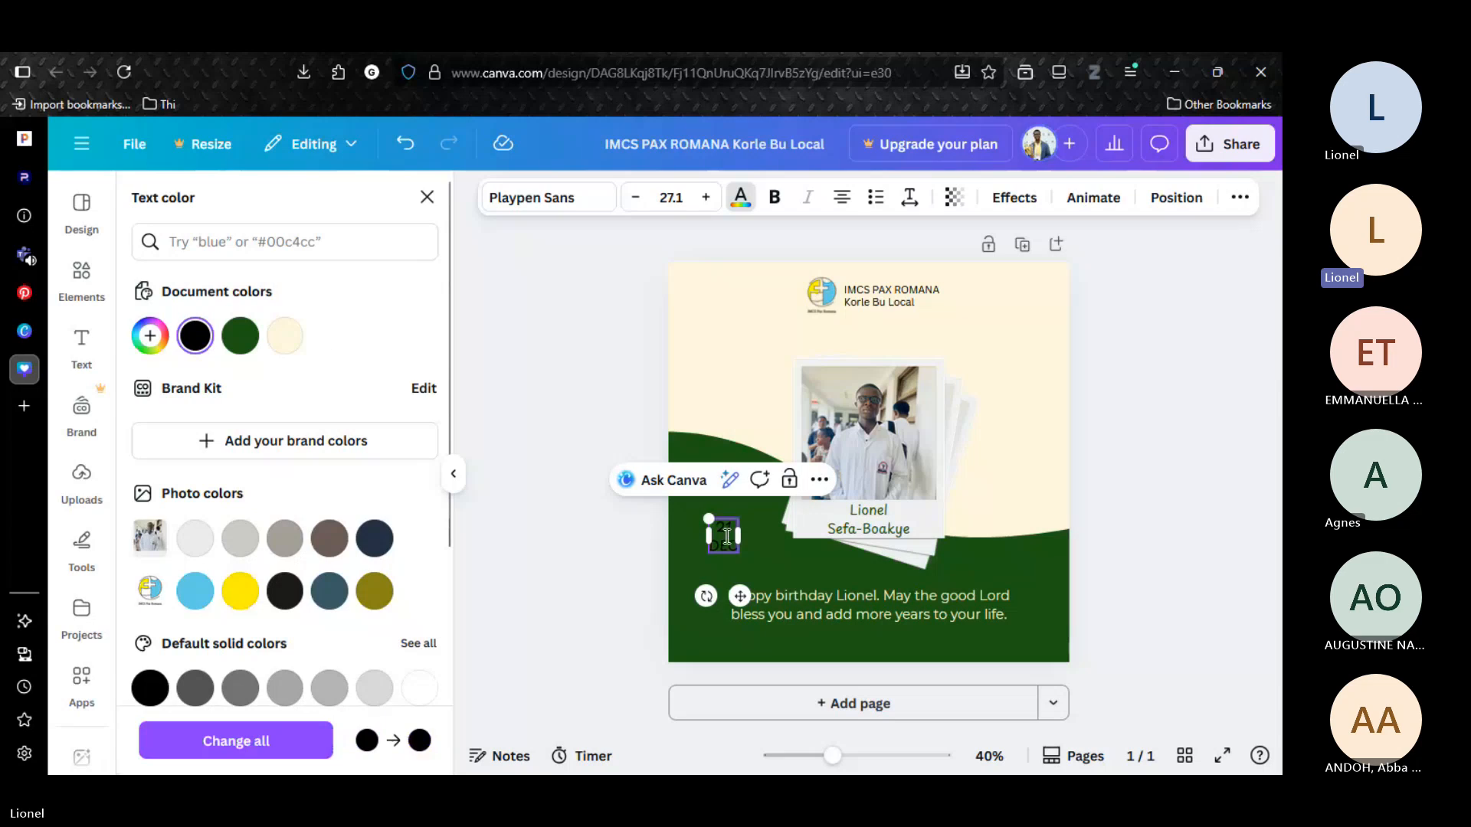
{"action": "triple_click", "coordinate": [727, 536]}
{"action": "left_click", "coordinate": [285, 335]}
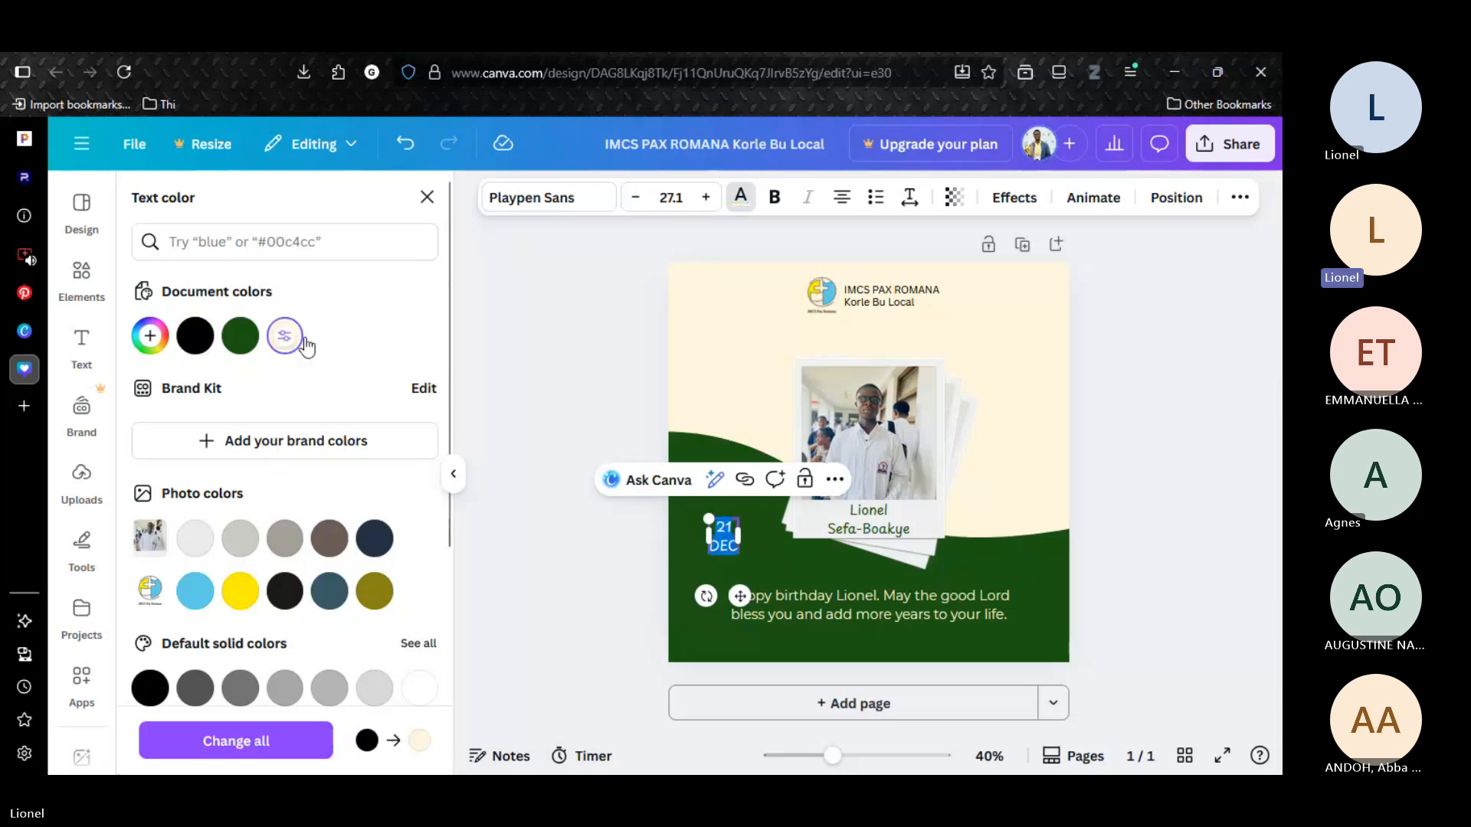
{"action": "left_click", "coordinate": [623, 560]}
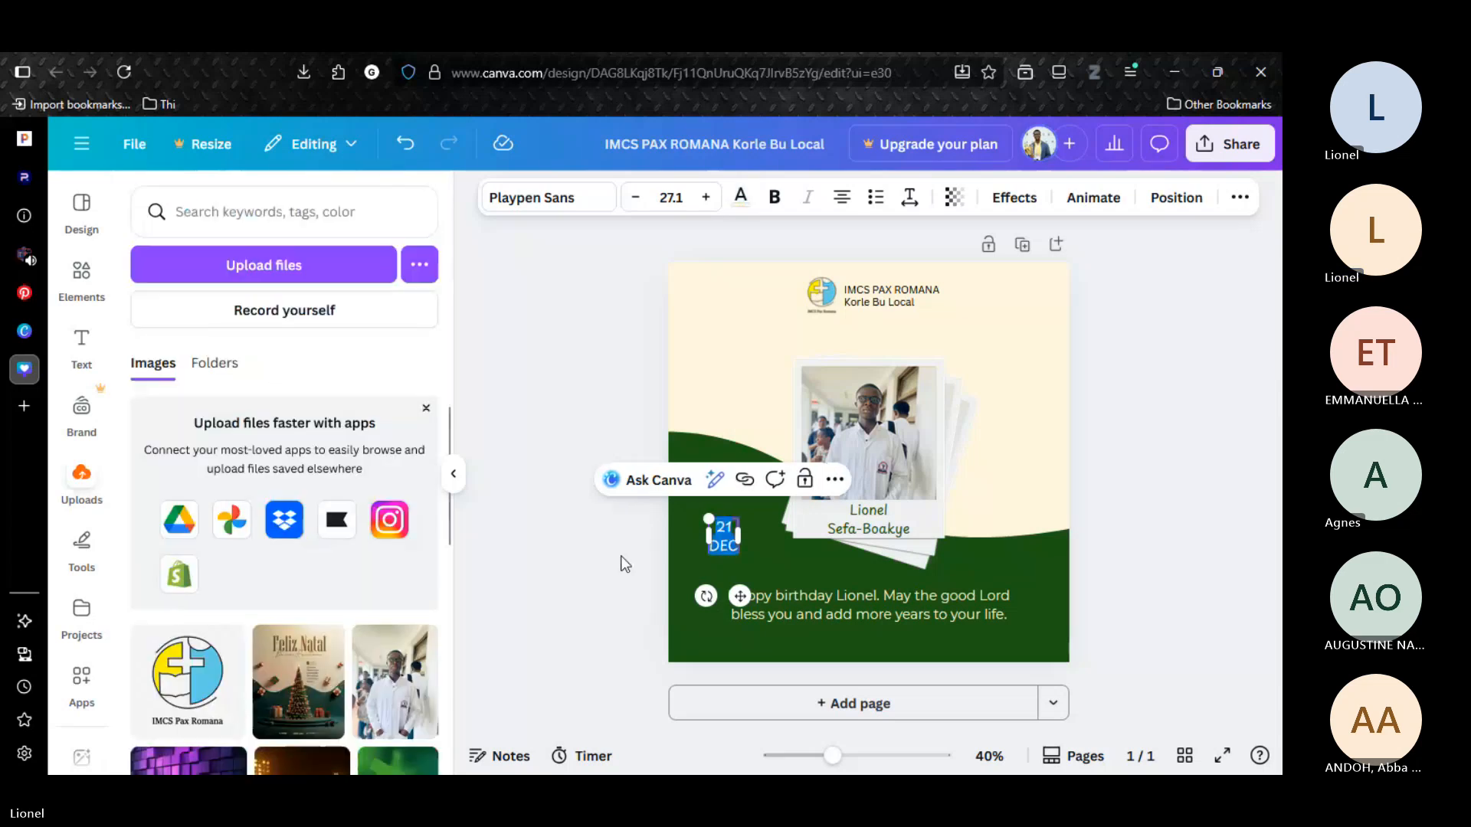
Enlarge the date text to size 40.7 and align it with the left edge of the greeting's text box.
{"action": "left_click", "coordinate": [720, 528]}
{"action": "left_click_drag", "start_coordinate": [710, 520], "coordinate": [691, 502]}
{"action": "left_click_drag", "start_coordinate": [733, 597], "coordinate": [745, 597]}
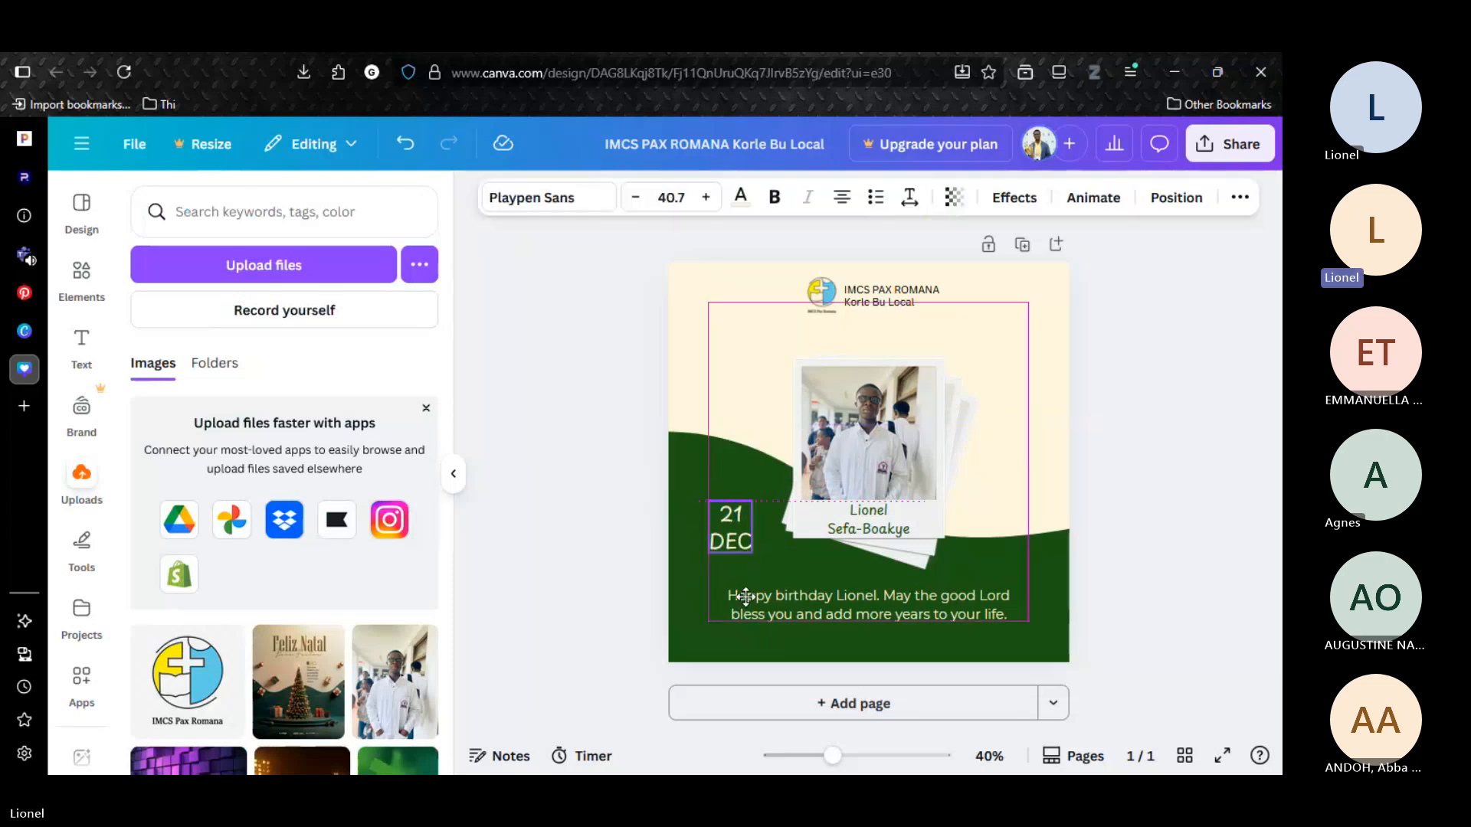
{"action": "left_click", "coordinate": [1183, 471]}
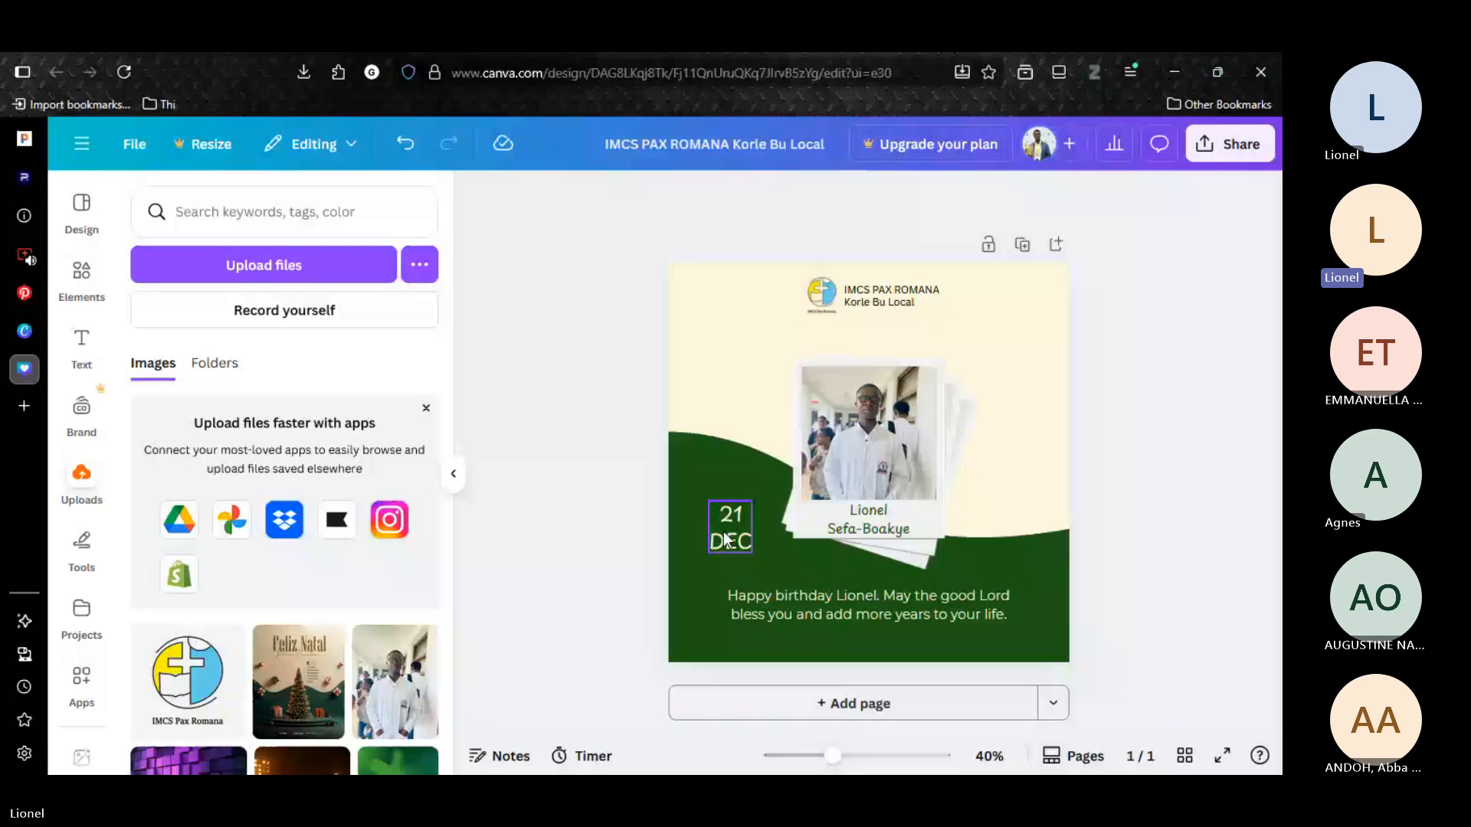
Search the elements for "RECTANGLE" and add the solid square shape to the page.
{"action": "left_click", "coordinate": [81, 280]}
{"action": "left_click", "coordinate": [180, 212]}
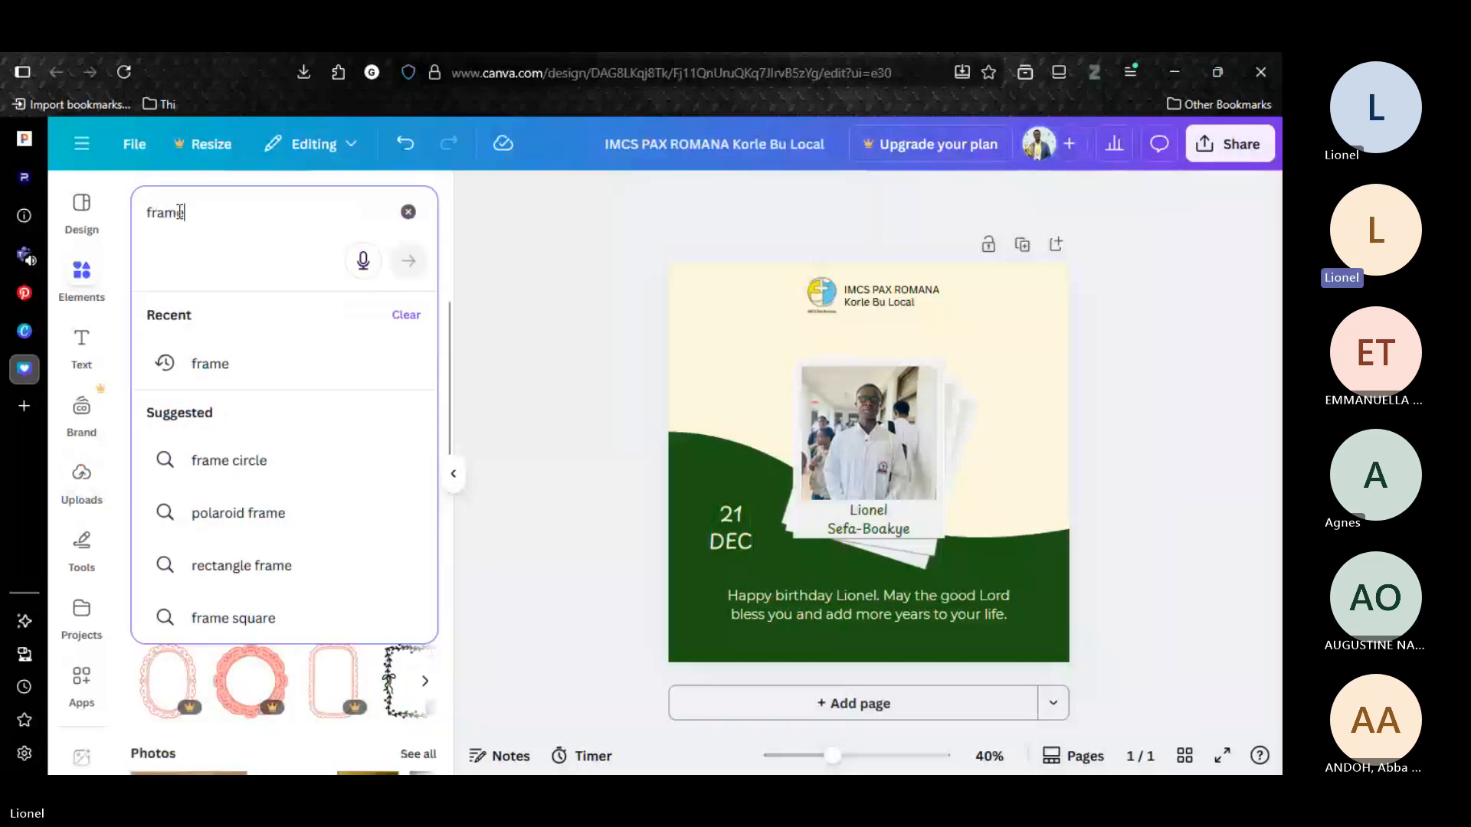
{"action": "double_click", "coordinate": [180, 212]}
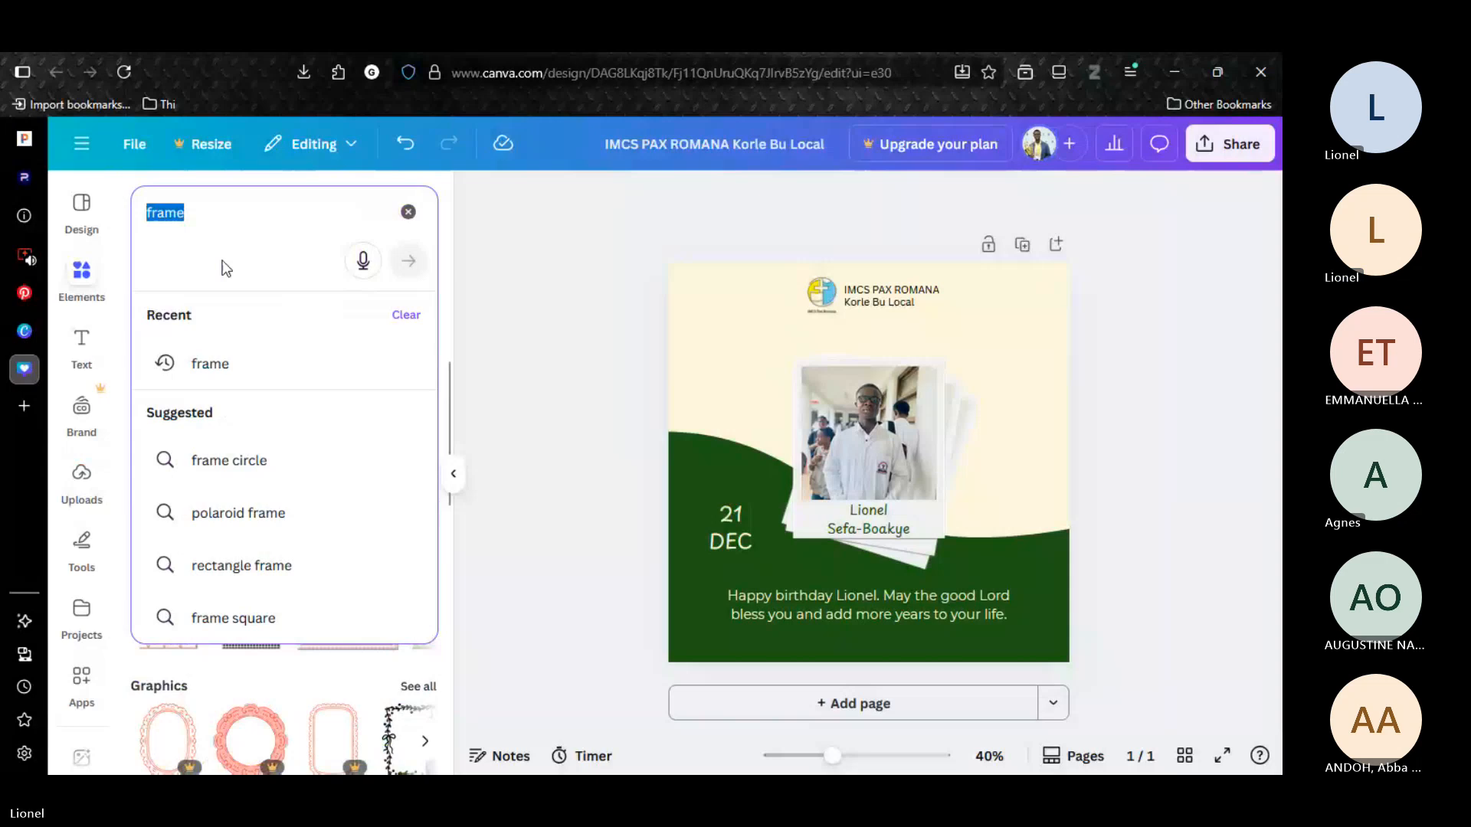
{"action": "type", "text": "RECTANGLE"}
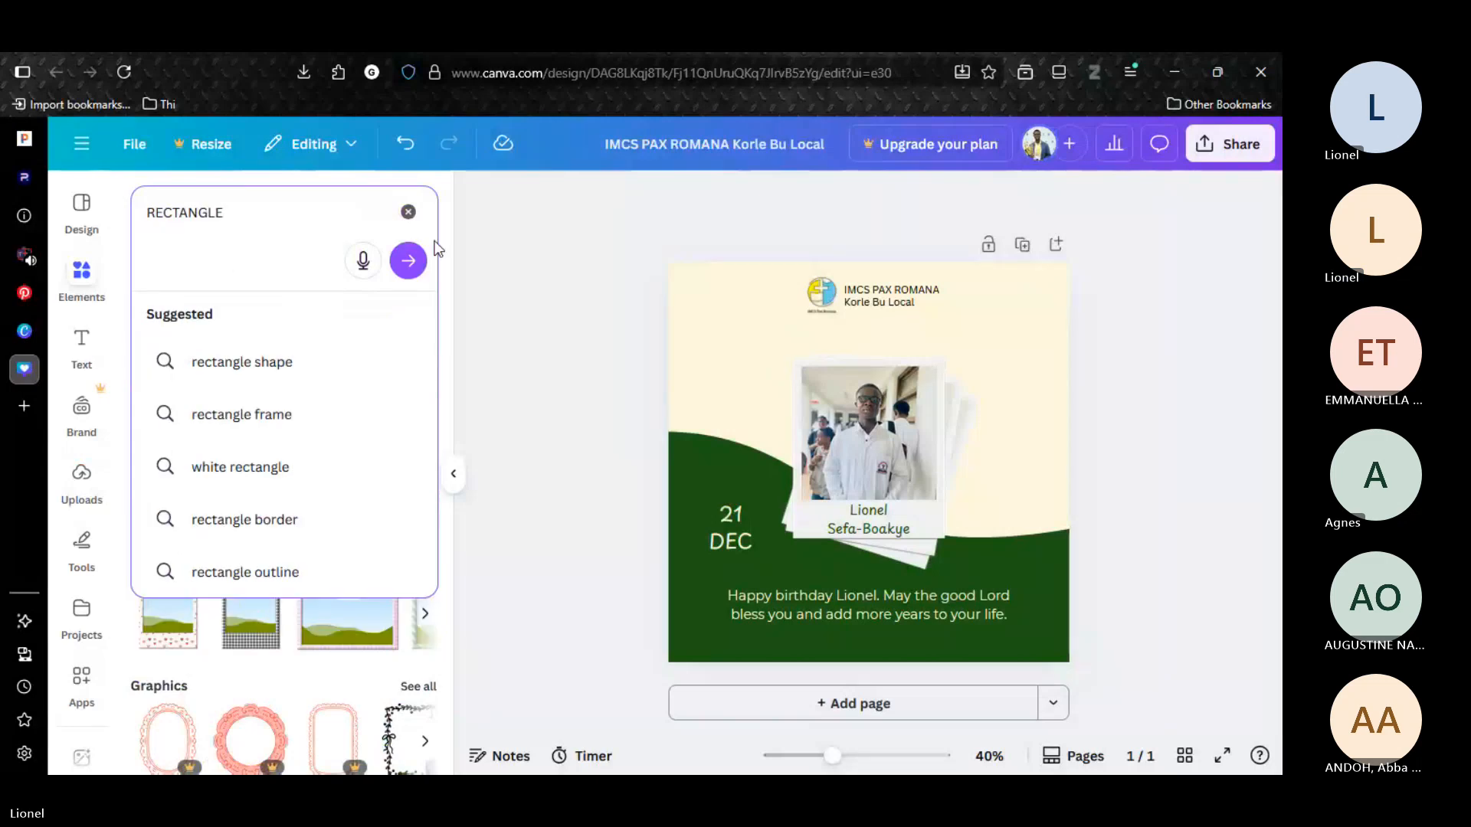
{"action": "left_click", "coordinate": [409, 259]}
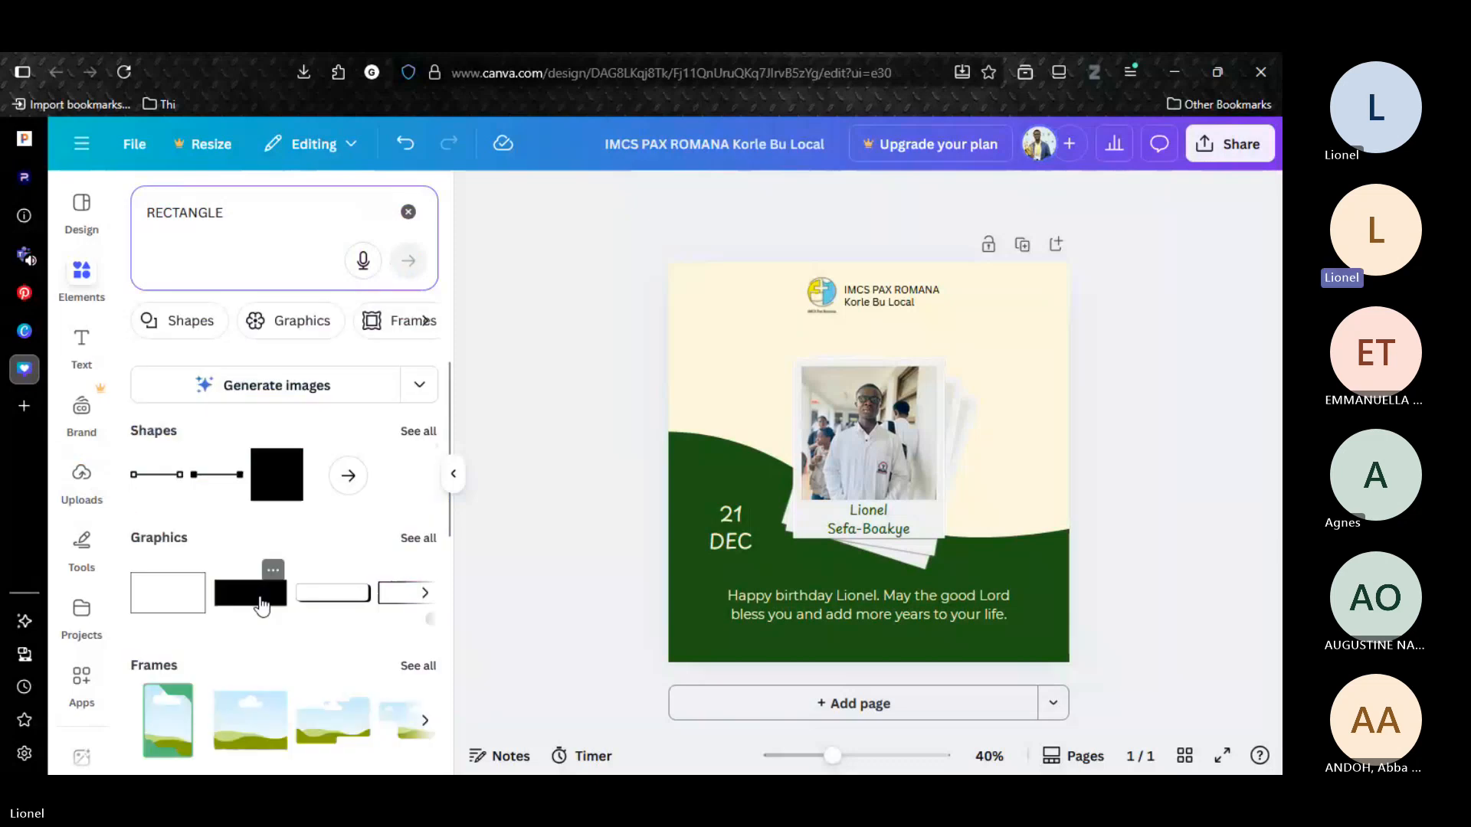
{"action": "left_click", "coordinate": [277, 475]}
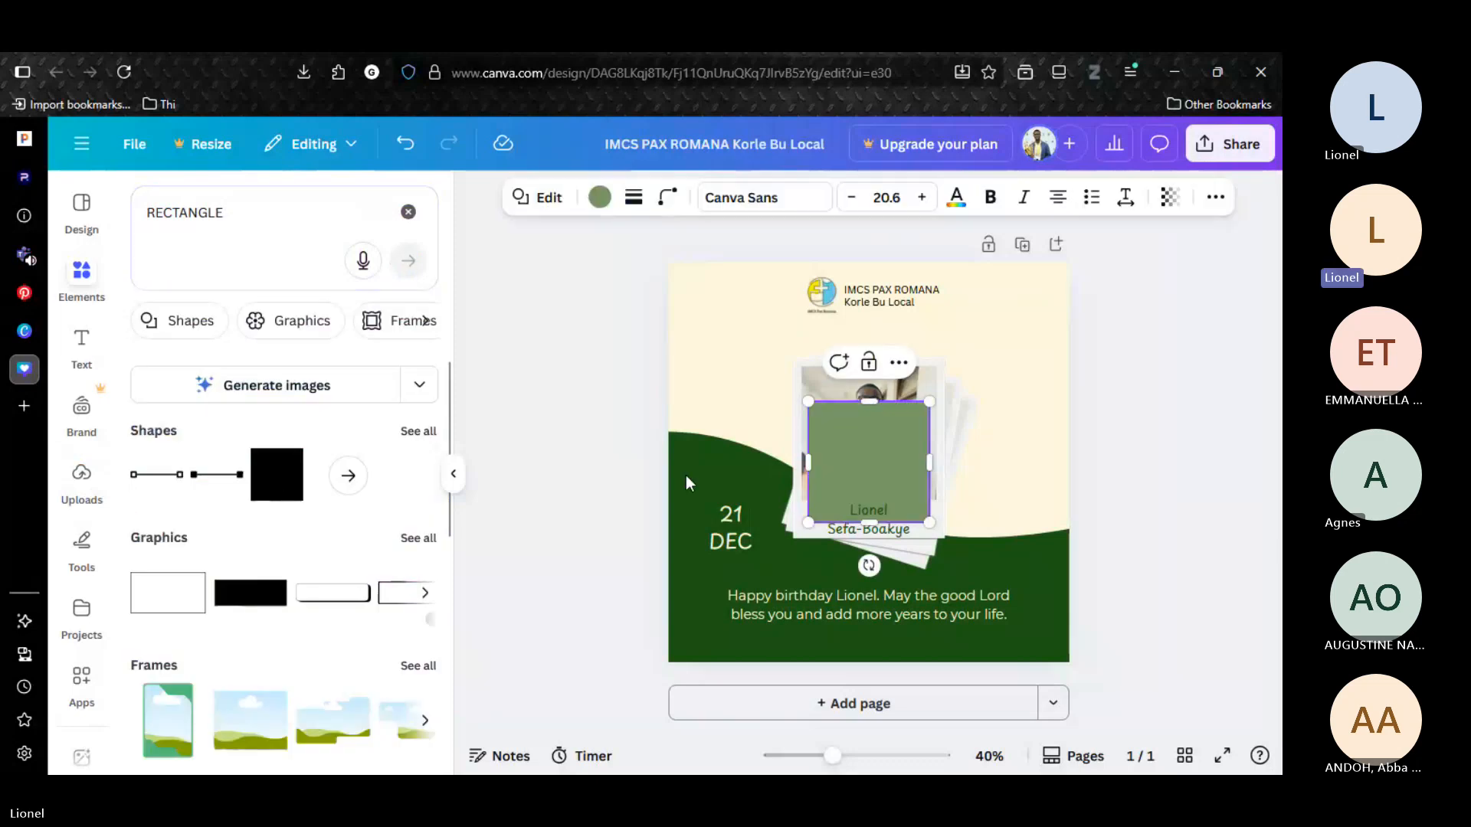
Remove the square's fill and give it a solid stroke with a weight of 4.
{"action": "left_click", "coordinate": [600, 197]}
{"action": "left_click", "coordinate": [189, 347]}
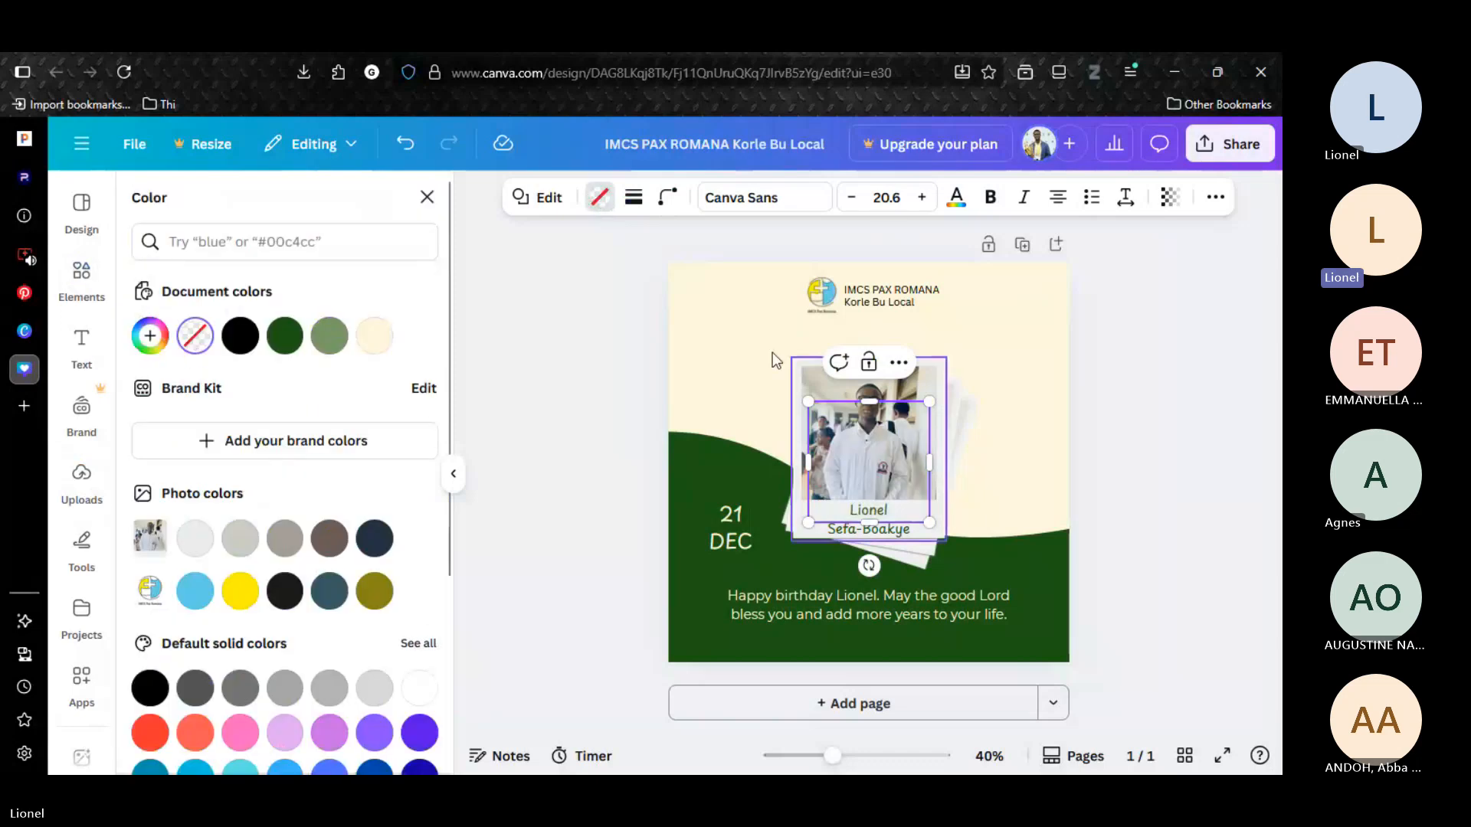
{"action": "left_click", "coordinate": [634, 198]}
{"action": "left_click", "coordinate": [520, 329]}
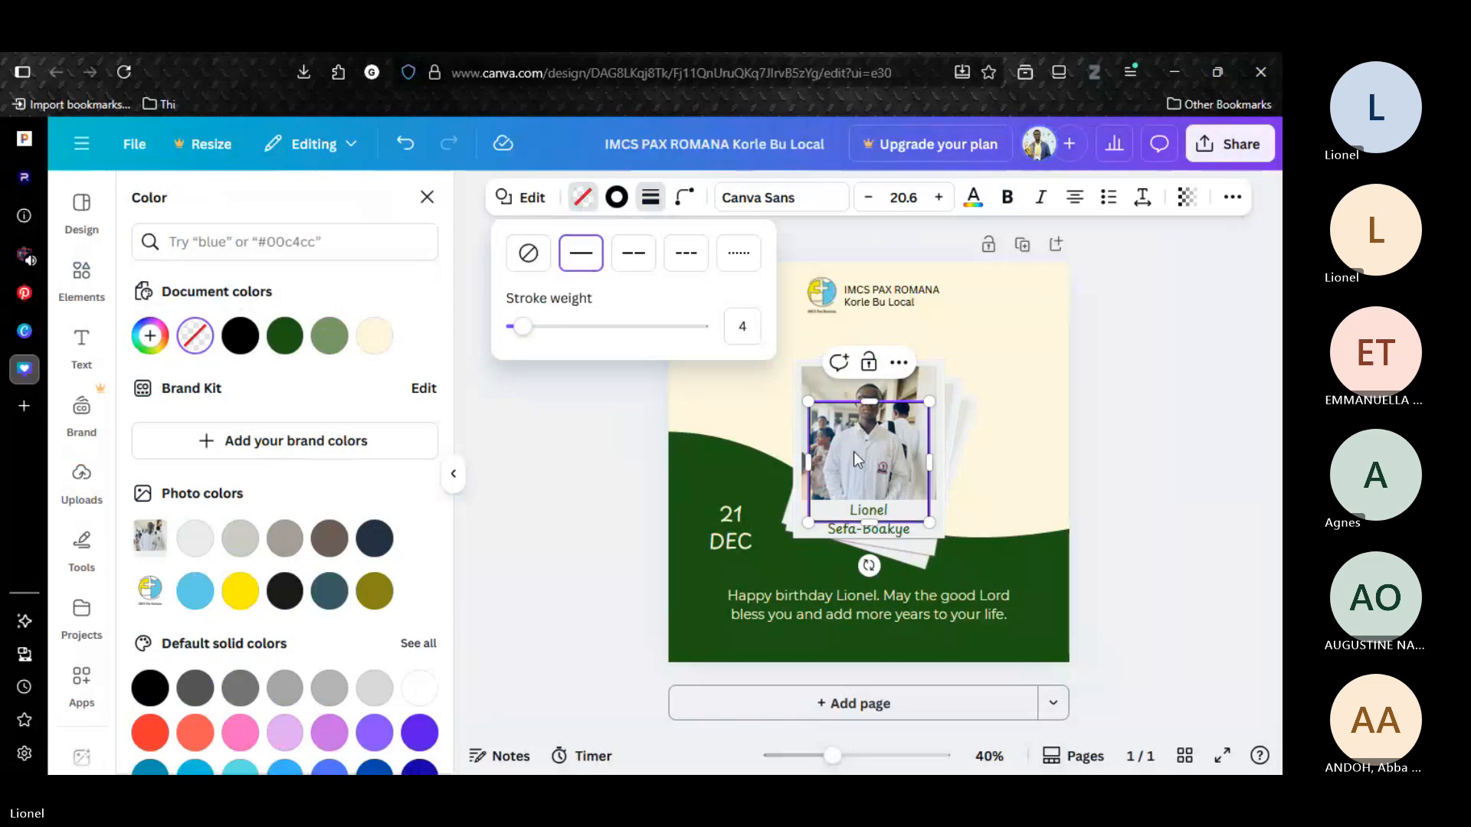
Move the outlined square over the date, color its stroke cream and shrink it to frame the date closely.
{"action": "left_click", "coordinate": [732, 528]}
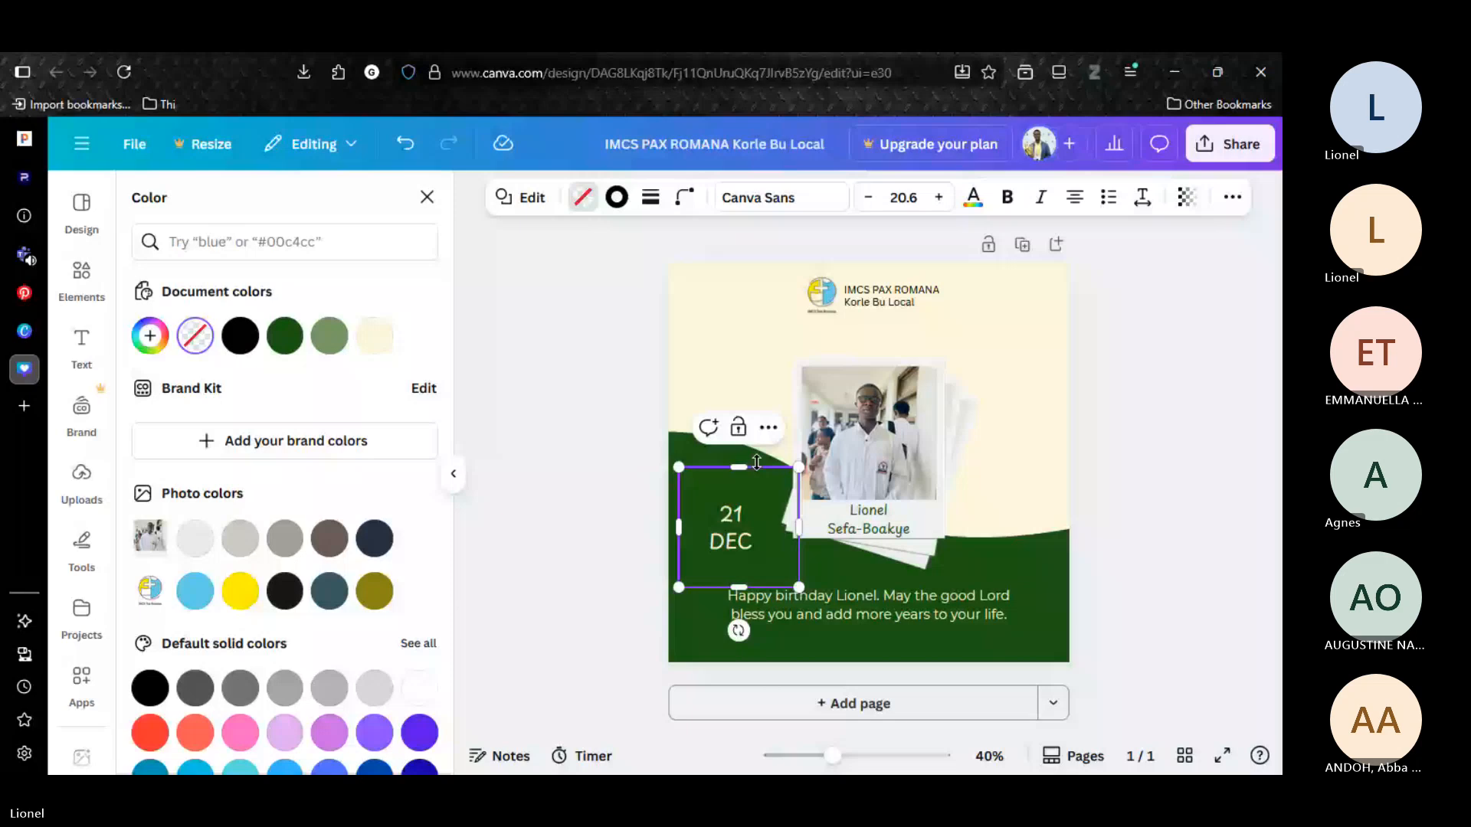
{"action": "left_click", "coordinate": [678, 464]}
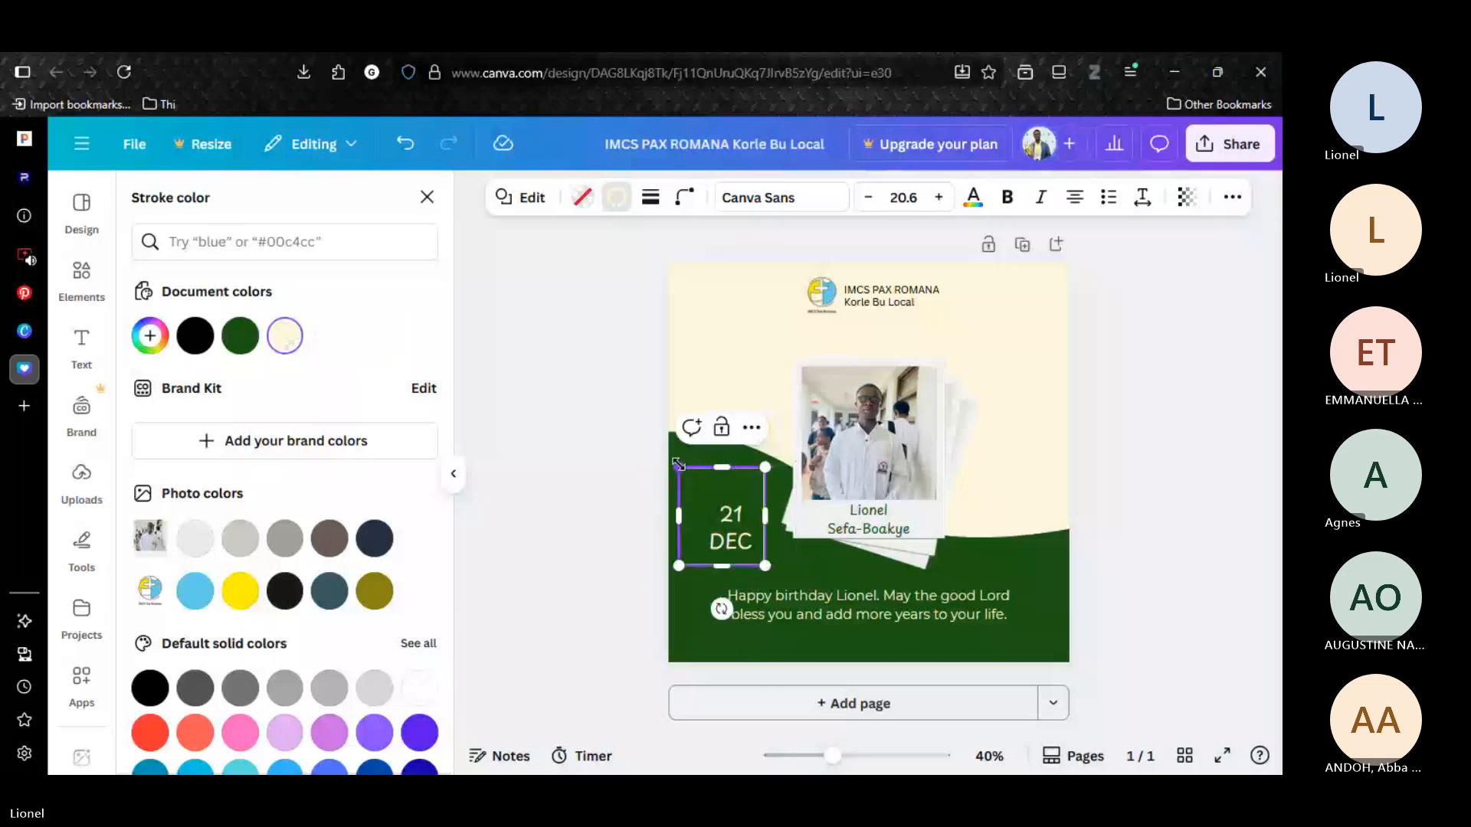
{"action": "left_click_drag", "start_coordinate": [678, 465], "coordinate": [695, 489]}
{"action": "key", "text": "Escape"}
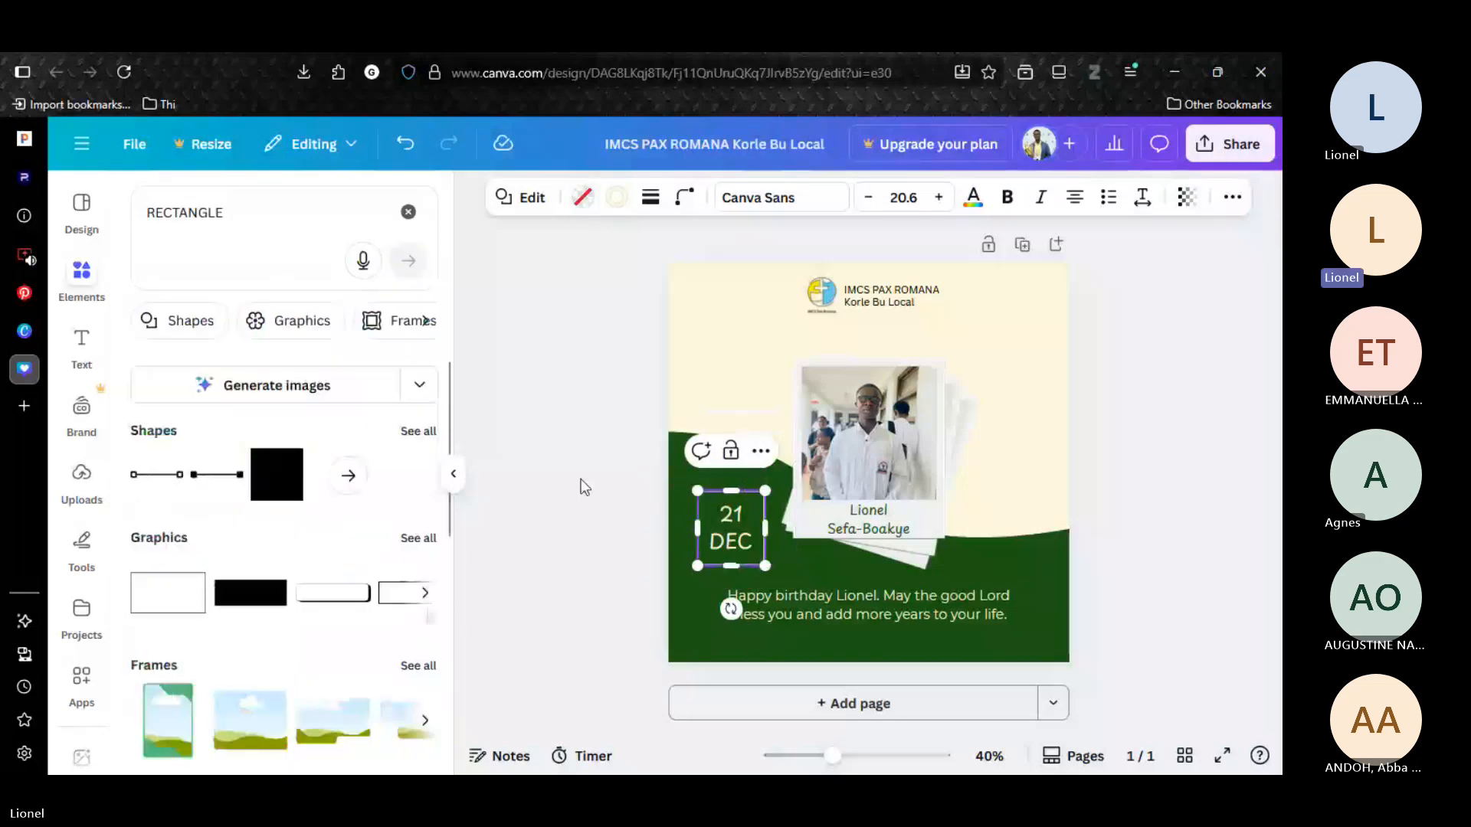
{"action": "left_click", "coordinate": [580, 480]}
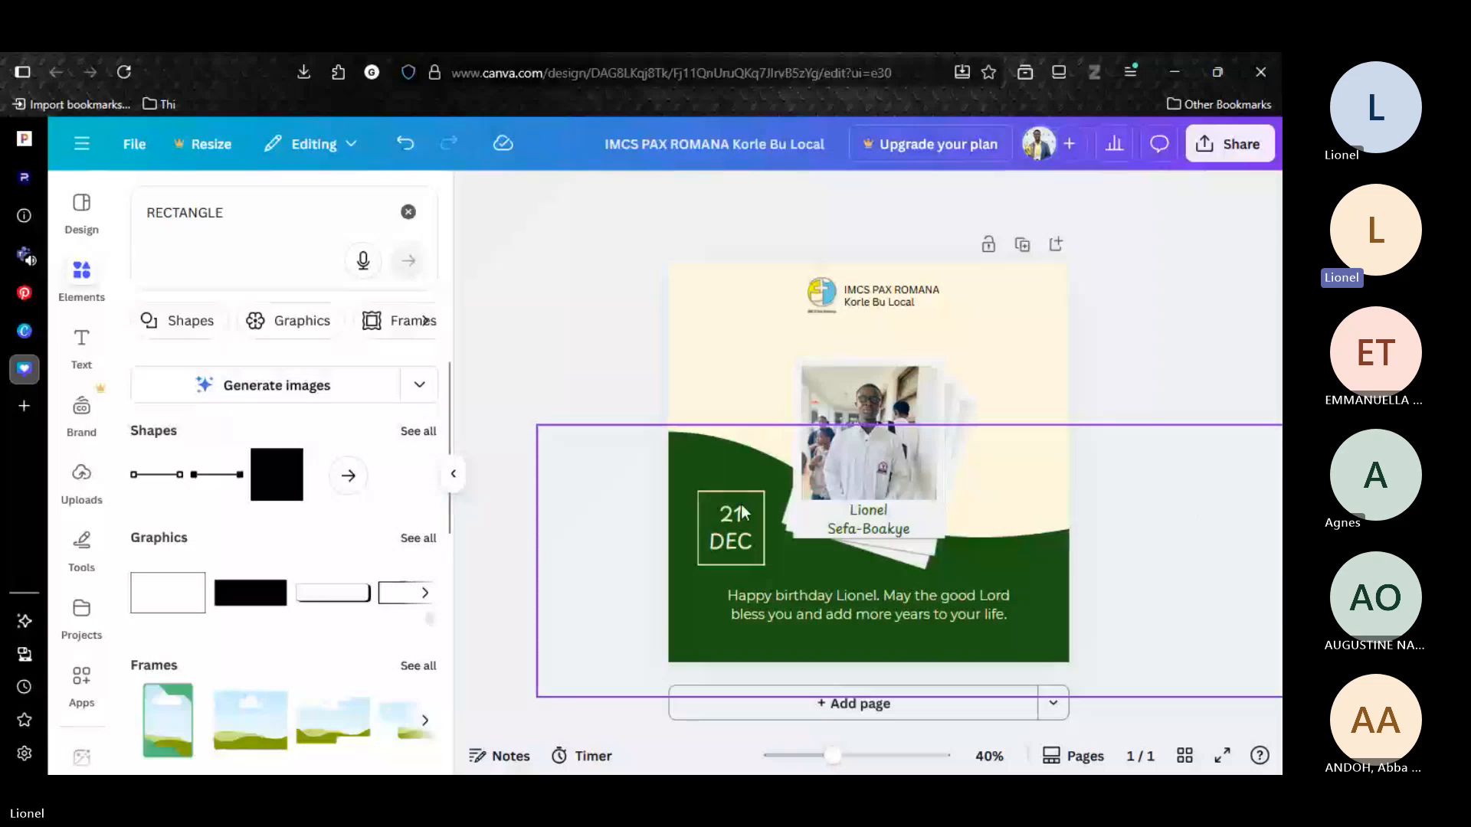
Lighten the page's cream background to the solid color #FFFCF2.
{"action": "left_click", "coordinate": [1016, 365]}
{"action": "left_click", "coordinate": [906, 198]}
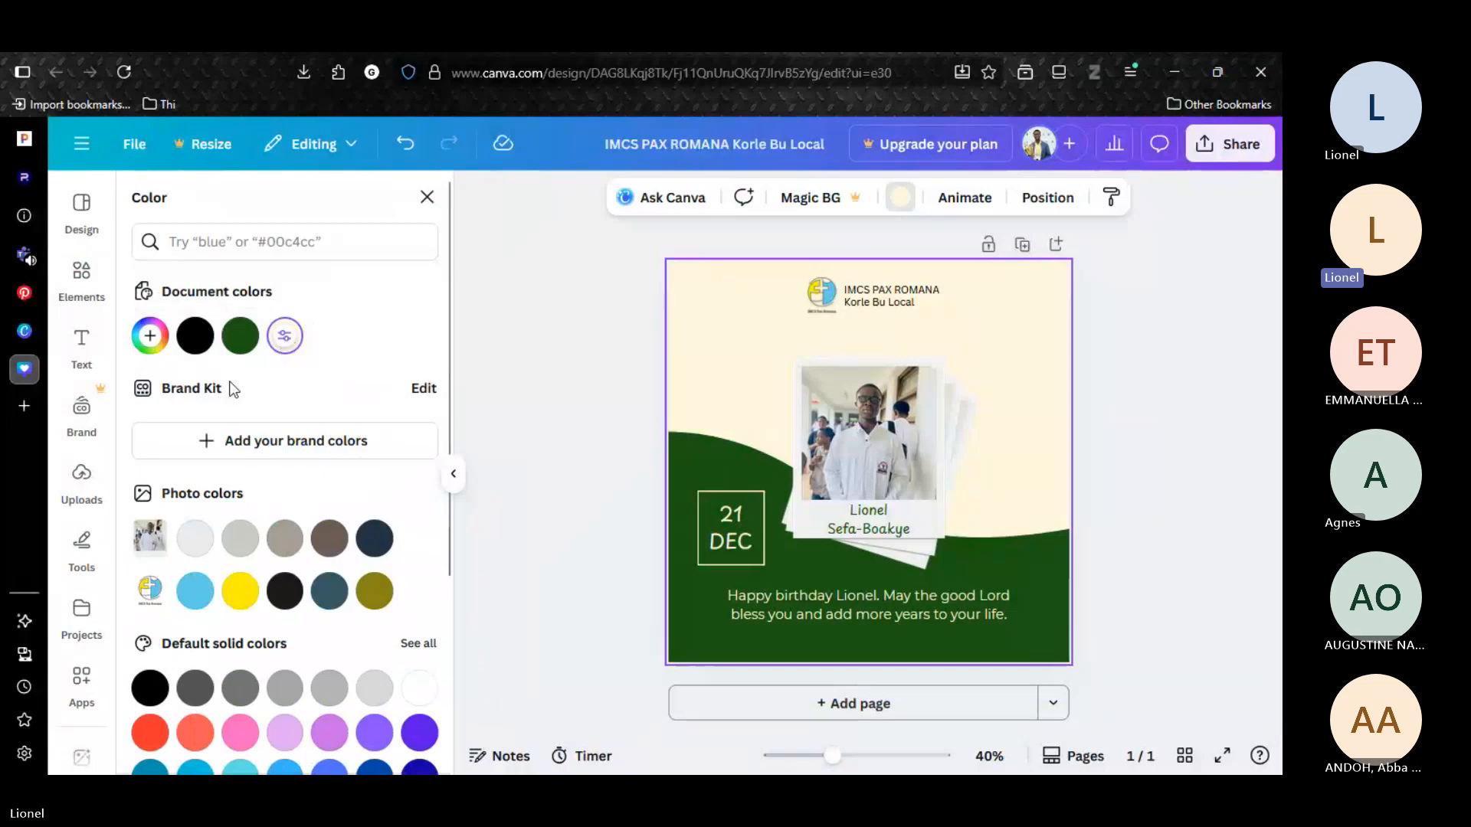
{"action": "left_click", "coordinate": [285, 337]}
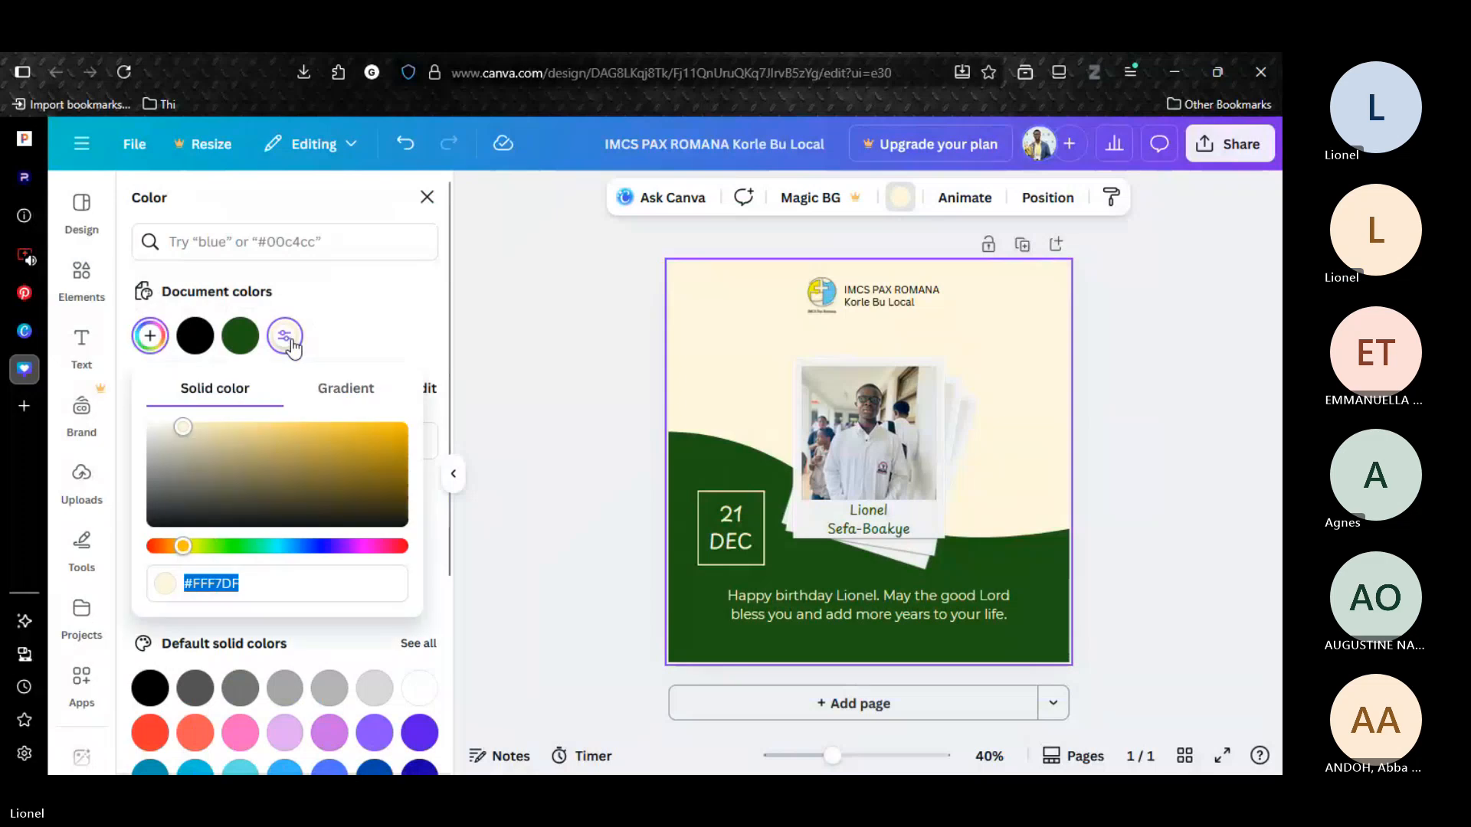
{"action": "left_click", "coordinate": [169, 427]}
{"action": "left_click_drag", "start_coordinate": [169, 427], "coordinate": [162, 422]}
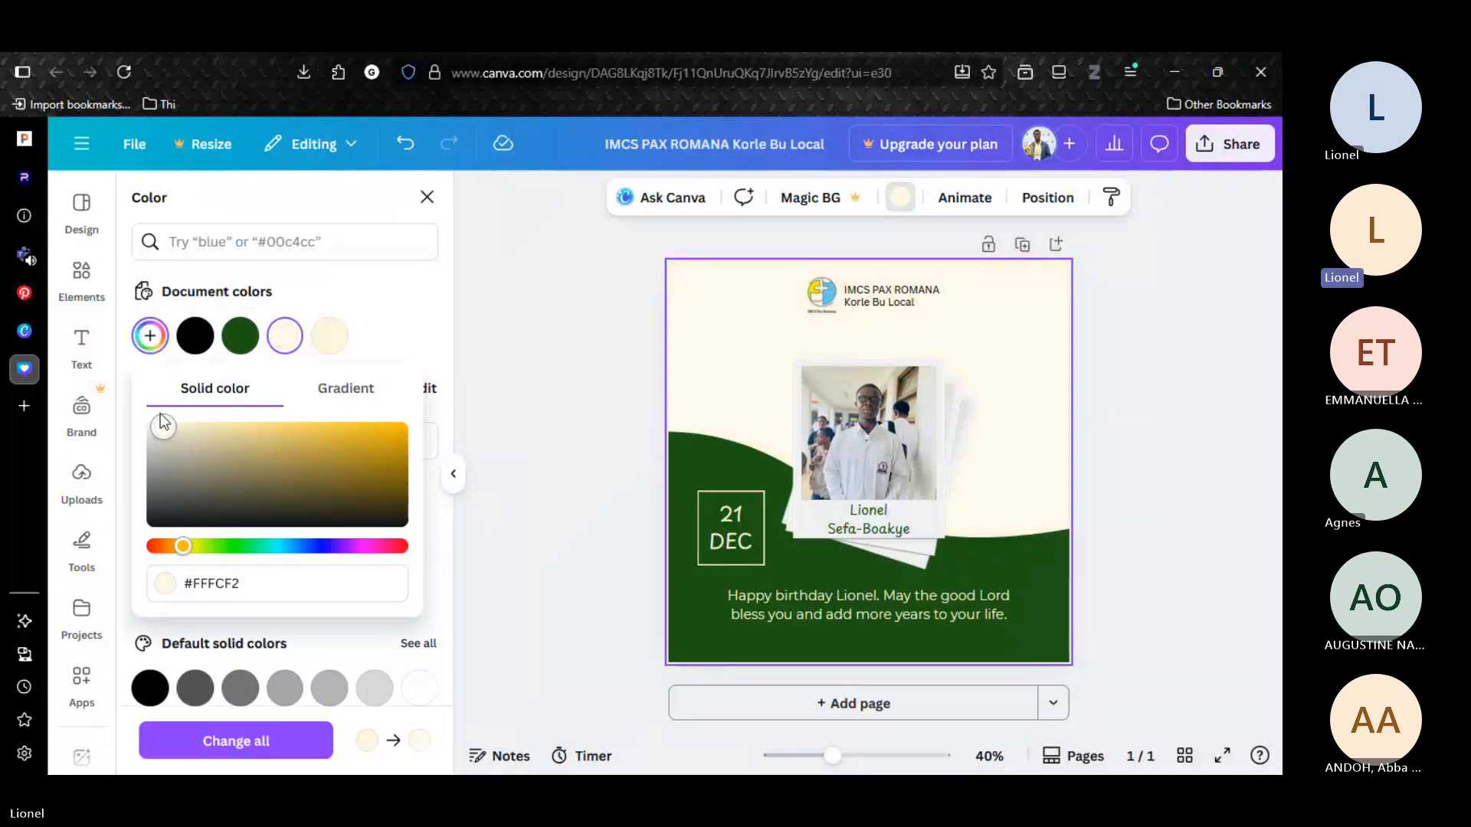
Darken the wave at the bottom of the page to the green #1D4916.
{"action": "left_click", "coordinate": [609, 486]}
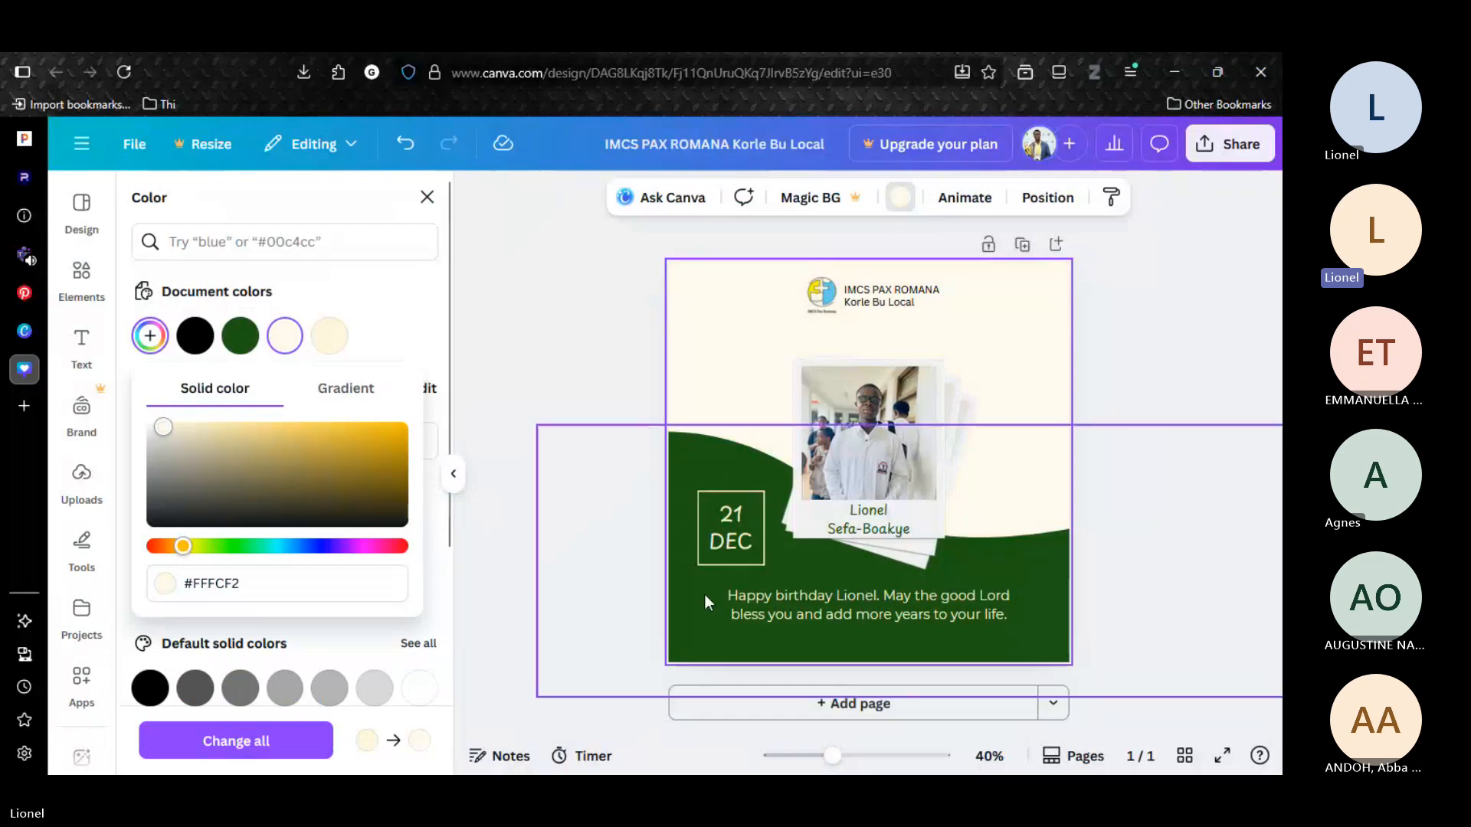
{"action": "left_click", "coordinate": [586, 246]}
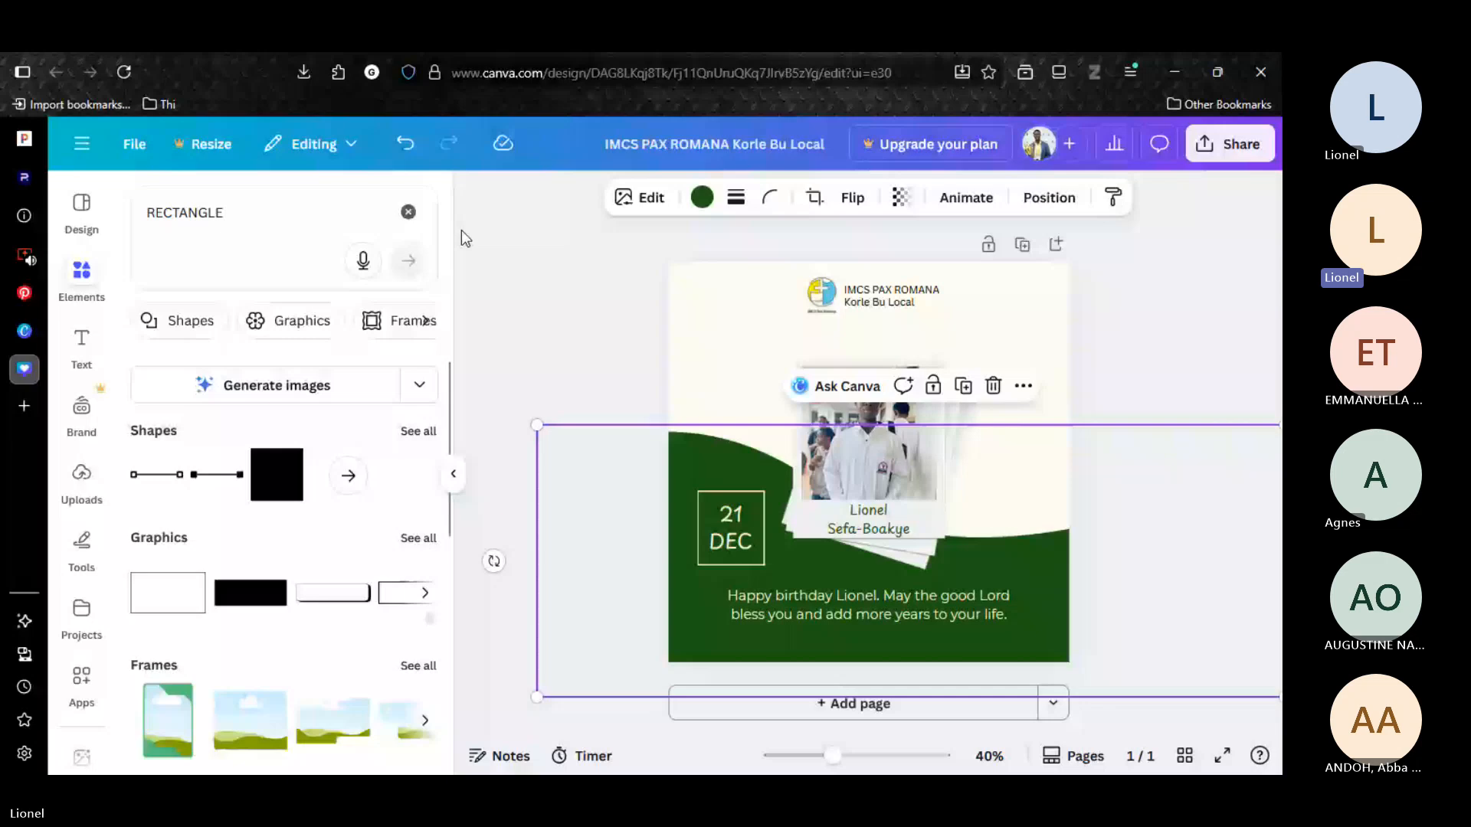
{"action": "left_click", "coordinate": [701, 208]}
{"action": "left_click", "coordinate": [239, 337]}
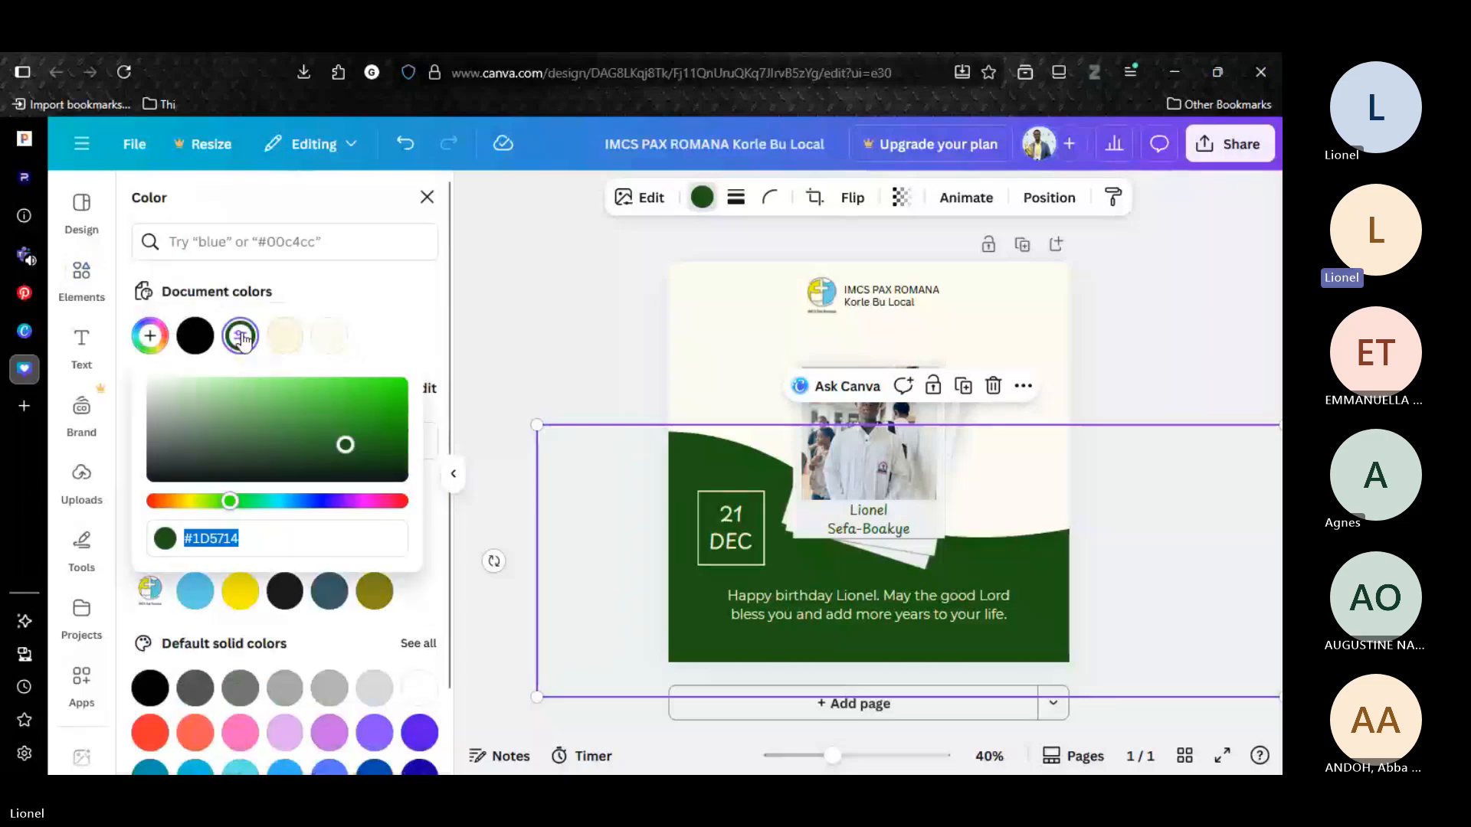
{"action": "left_click", "coordinate": [357, 455]}
{"action": "left_click", "coordinate": [362, 462]}
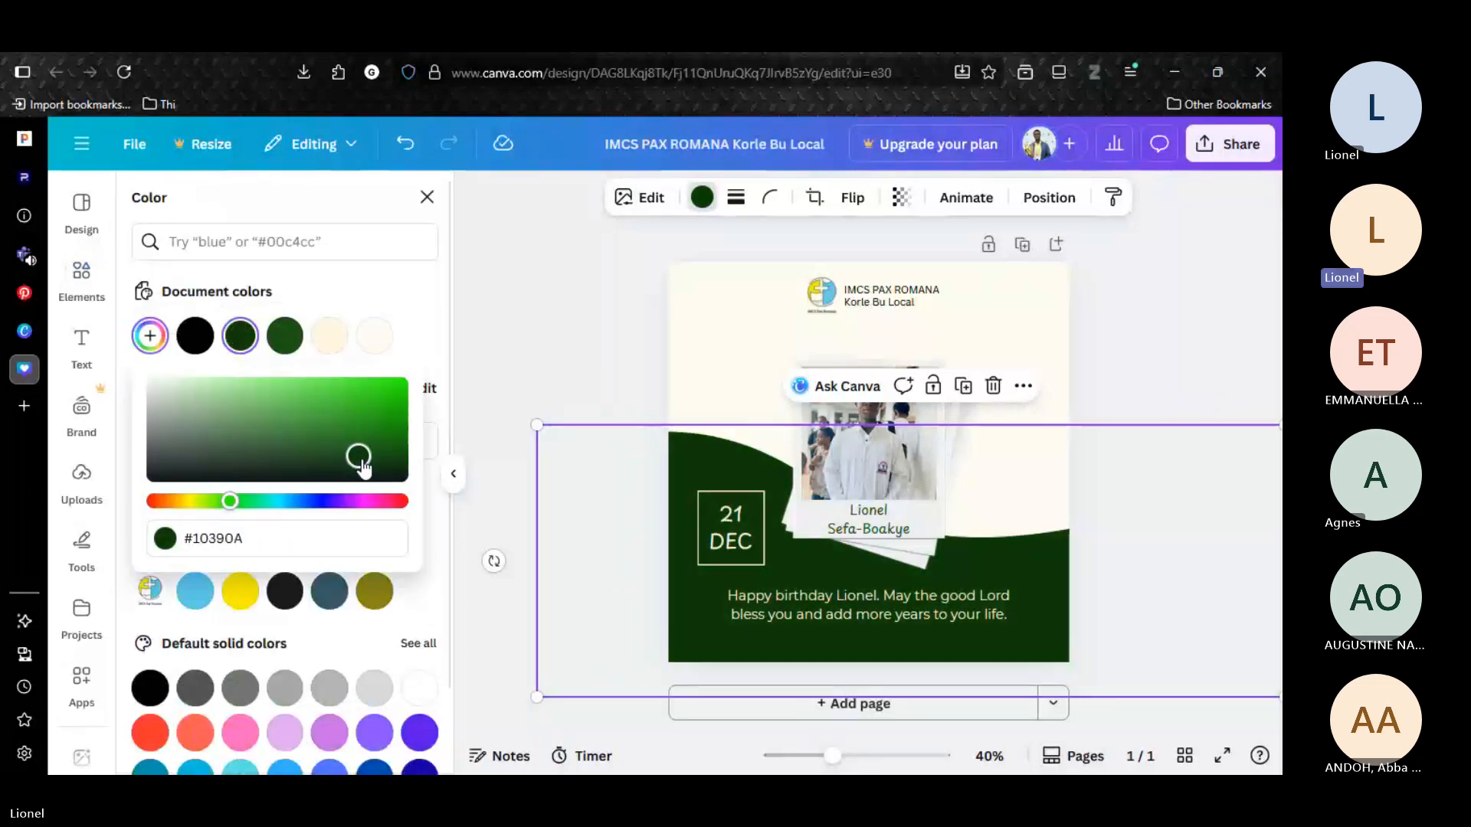
{"action": "left_click", "coordinate": [342, 447]}
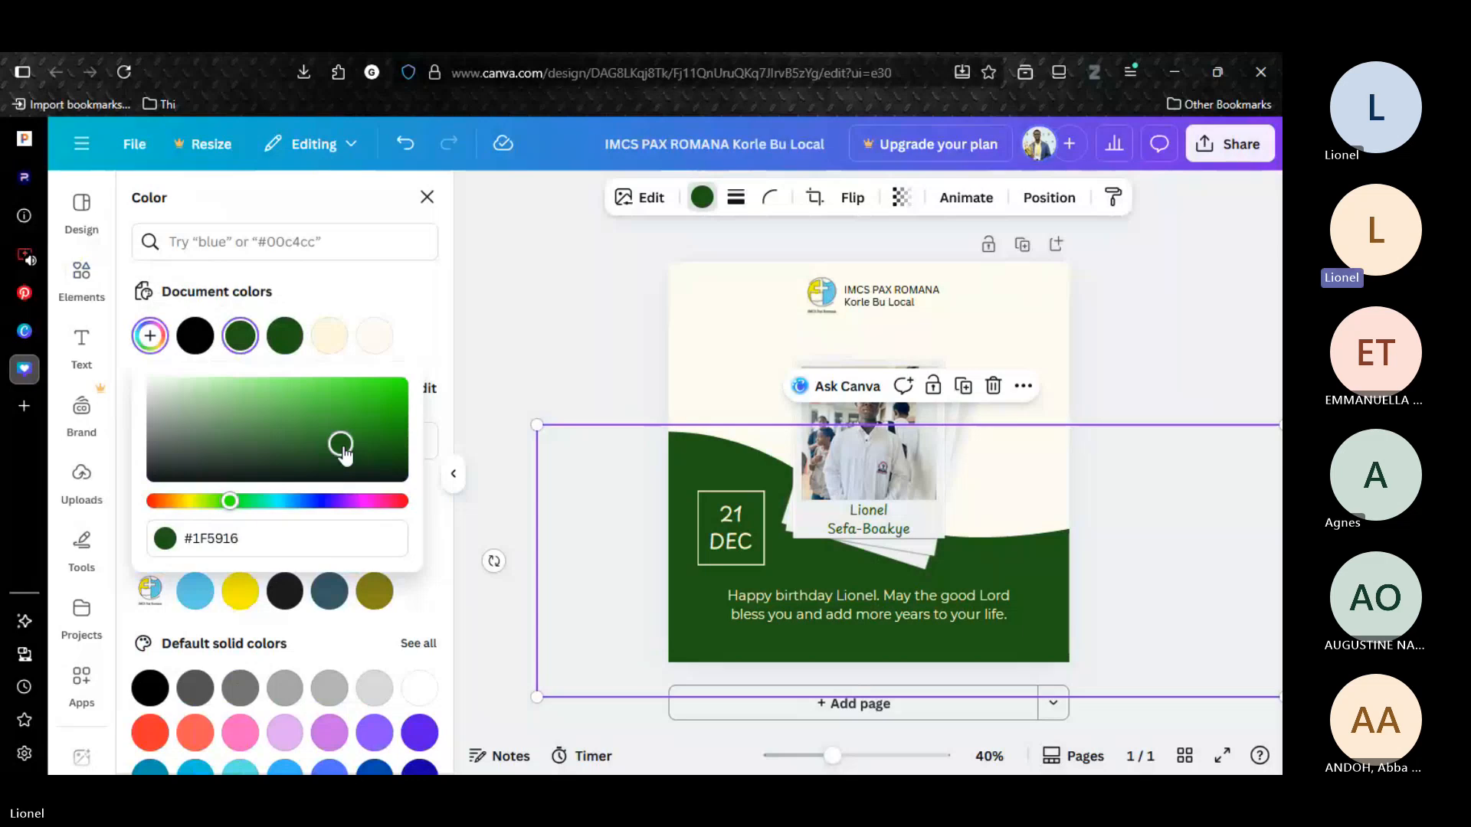
{"action": "left_click_drag", "start_coordinate": [344, 451], "coordinate": [347, 453]}
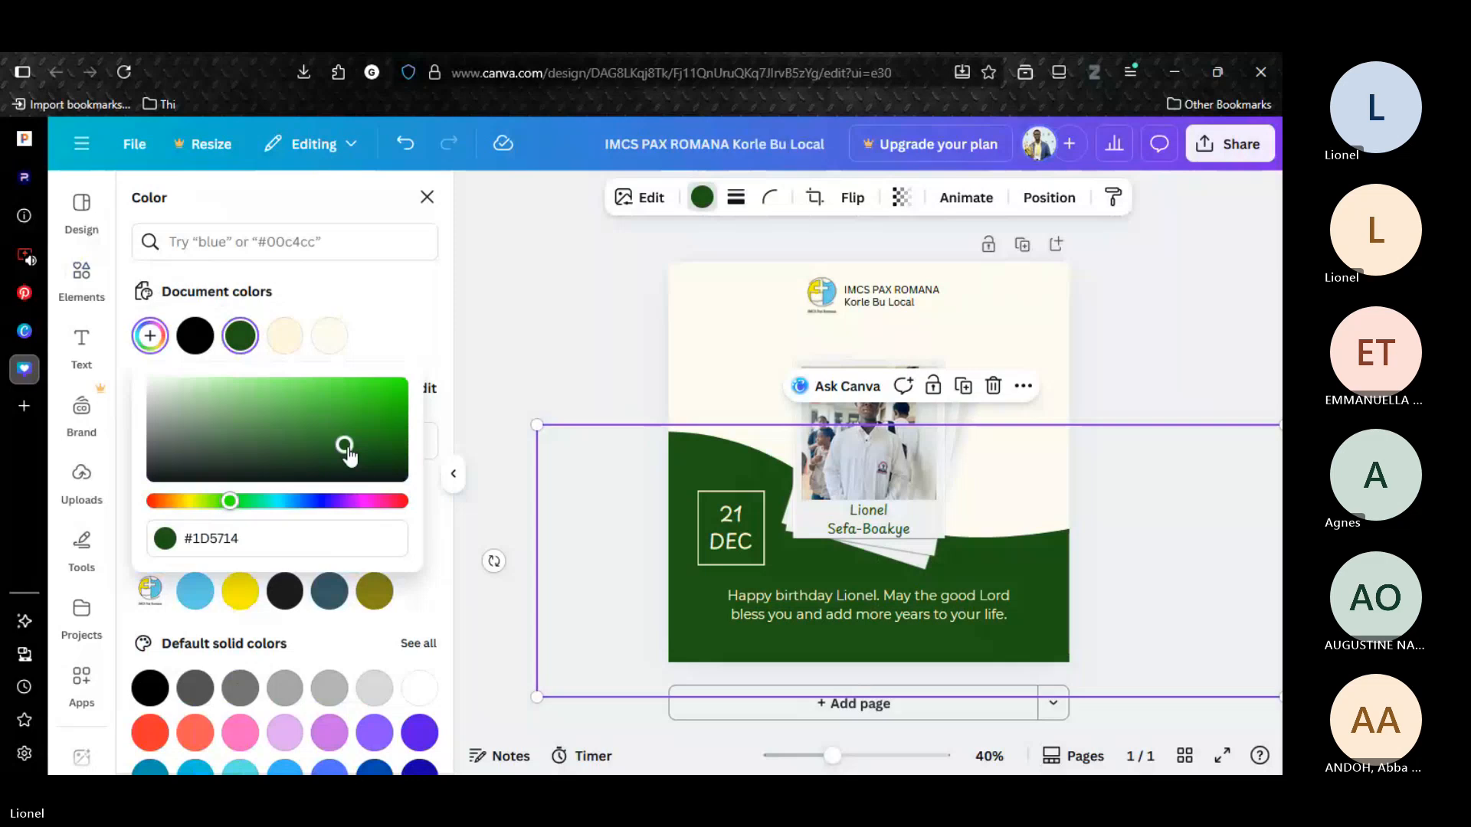
{"action": "left_click_drag", "start_coordinate": [348, 454], "coordinate": [329, 460]}
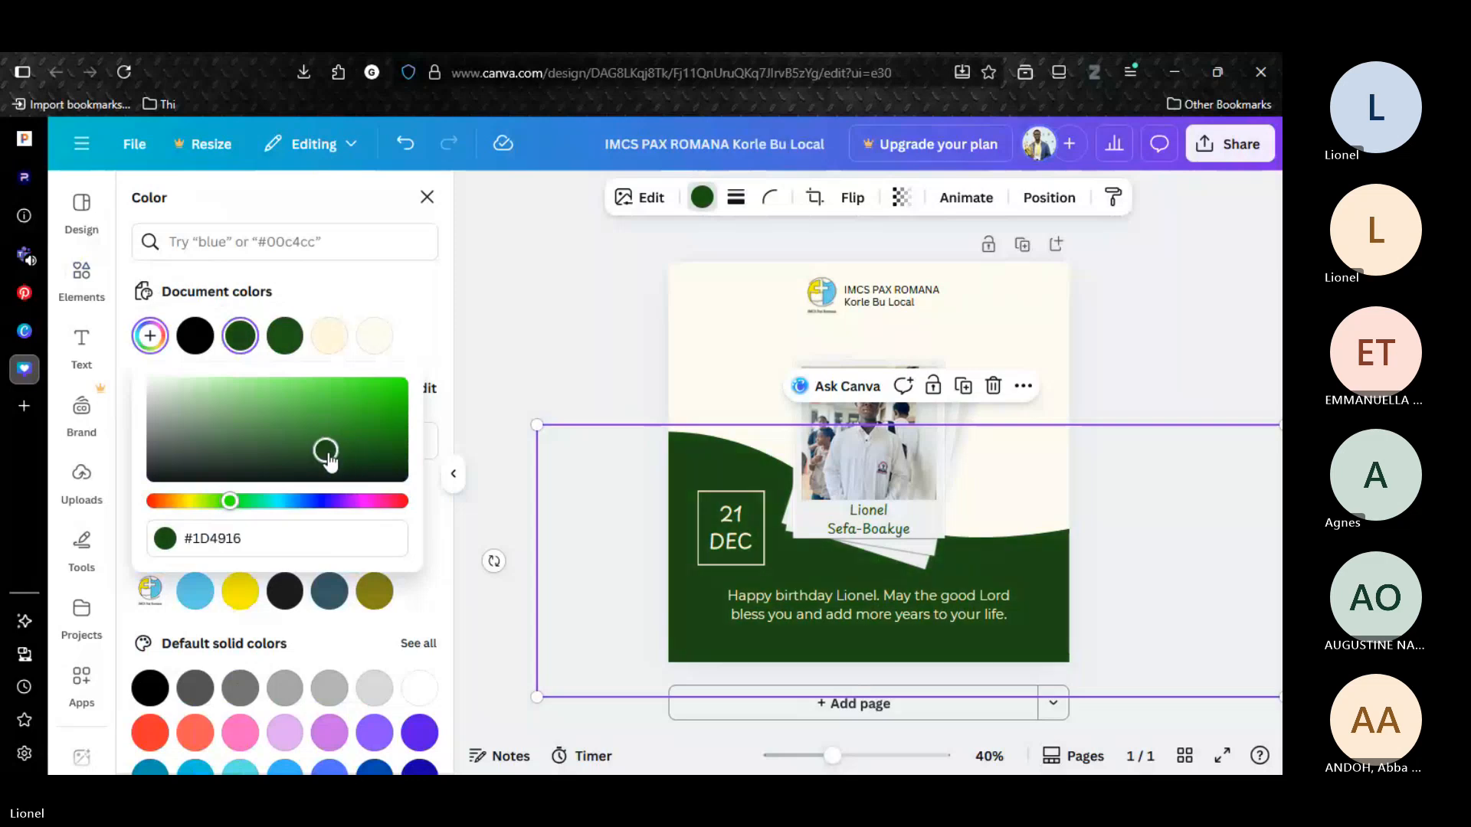
Check the text color of the name on the front polaroid.
{"action": "left_click", "coordinate": [866, 525]}
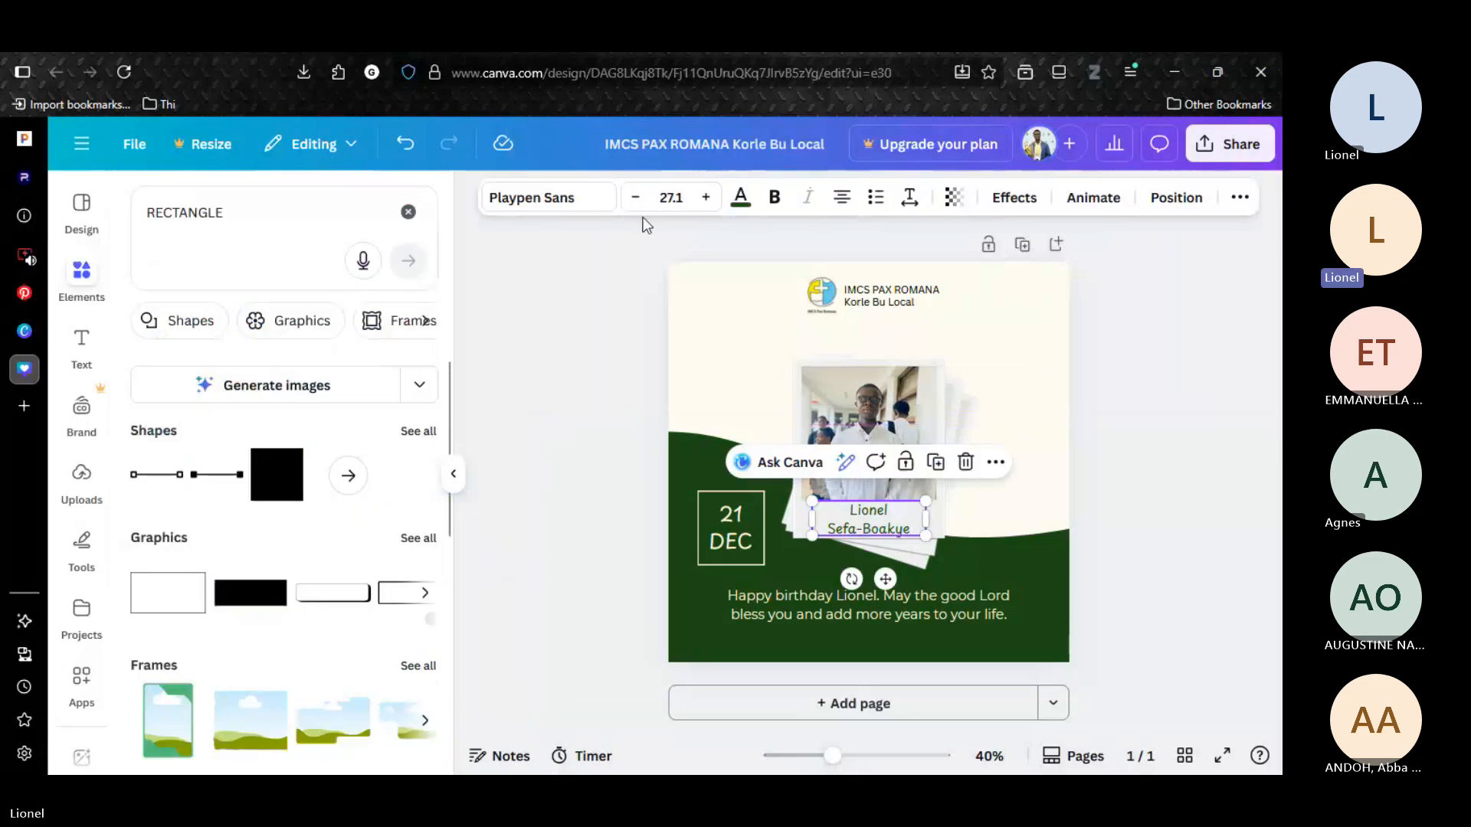
{"action": "left_click", "coordinate": [741, 201]}
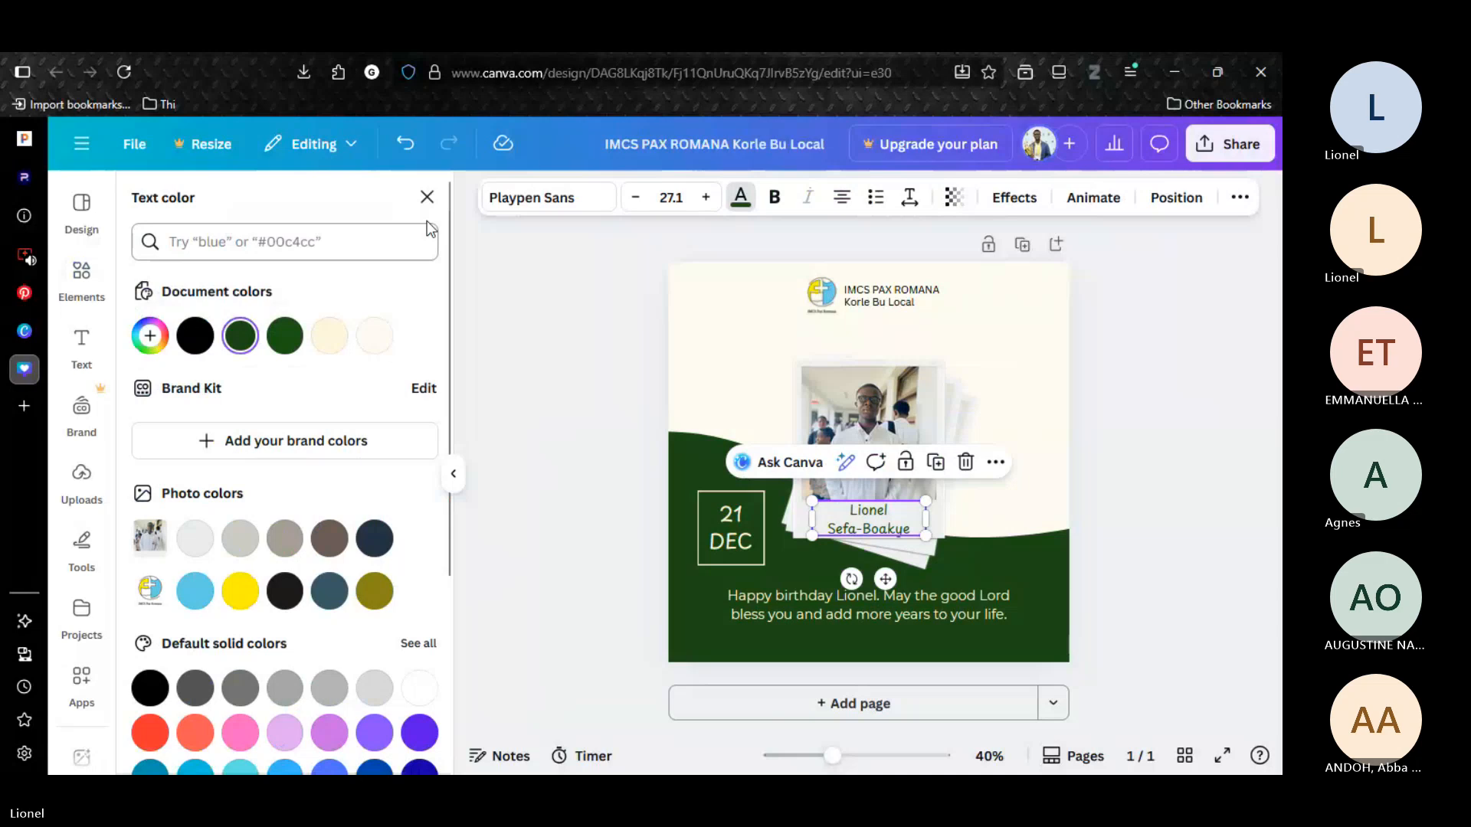
{"action": "left_click", "coordinate": [426, 199]}
{"action": "left_click", "coordinate": [504, 328]}
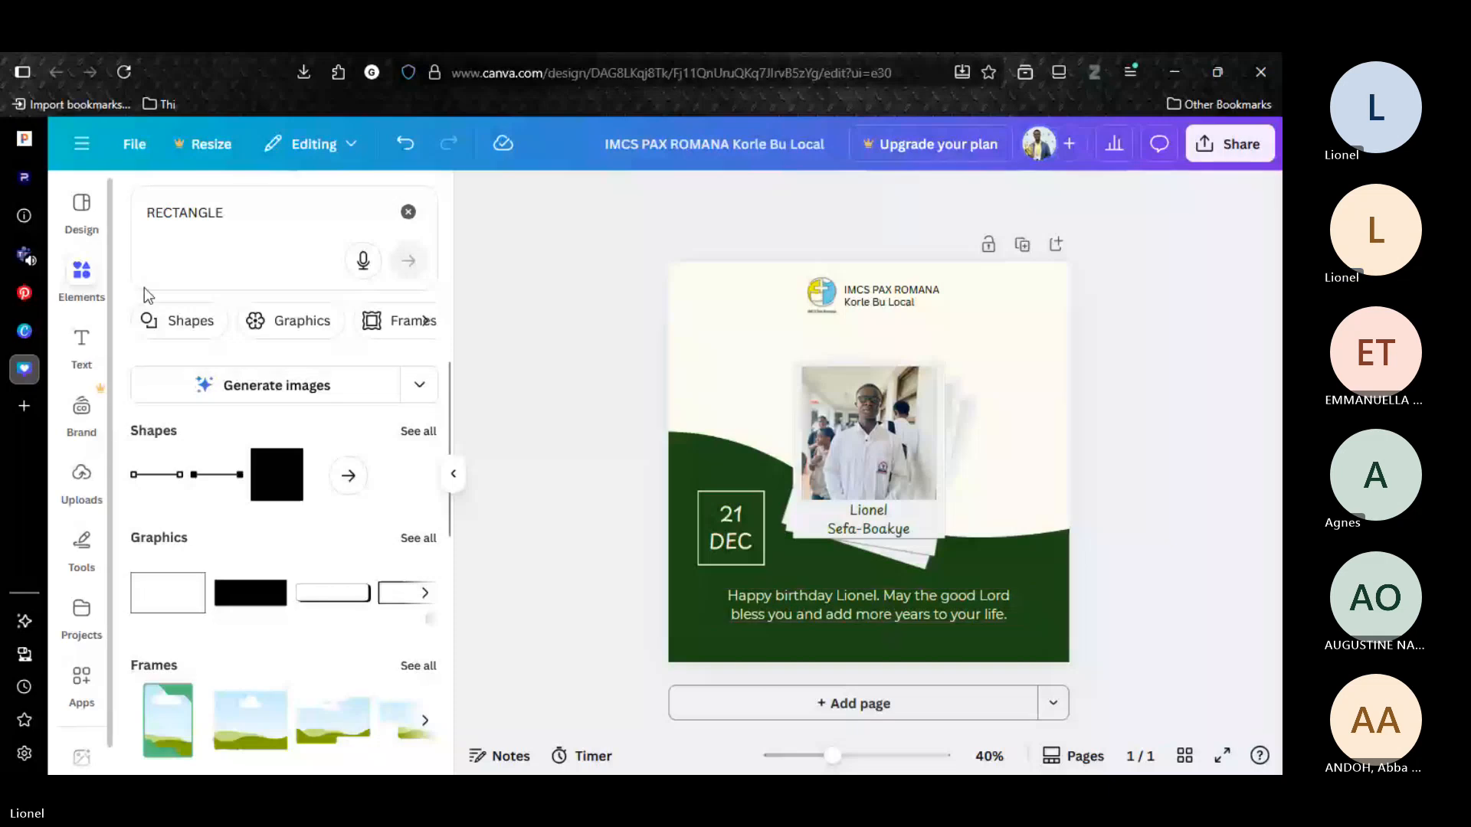
Search the elements for "confetti gold", add the scattered gold ribbon confetti graphic and enlarge it beyond the page edges.
{"action": "left_click", "coordinate": [408, 211]}
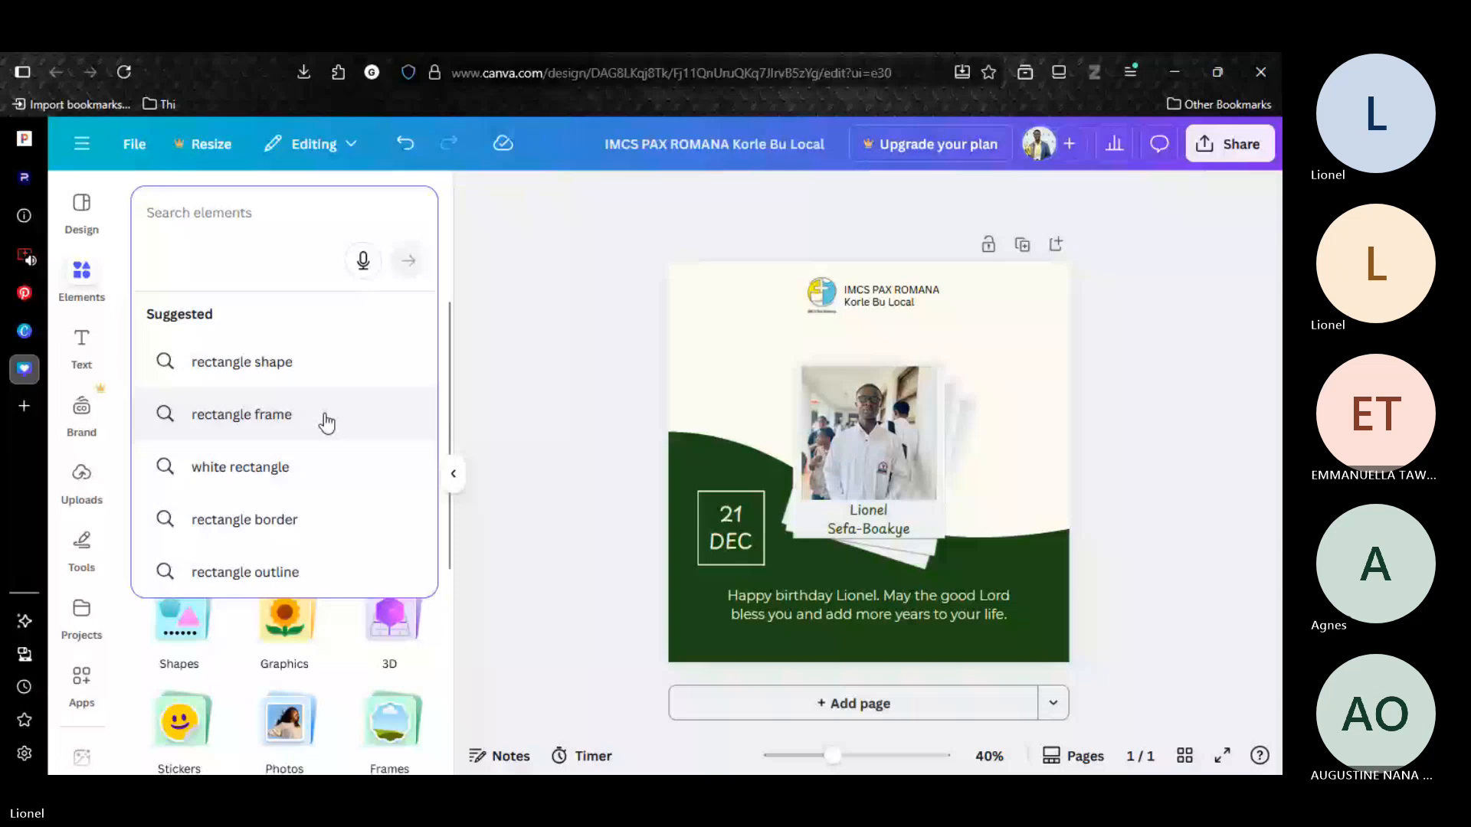
{"action": "type", "text": "confetti gold"}
{"action": "key", "text": "Return"}
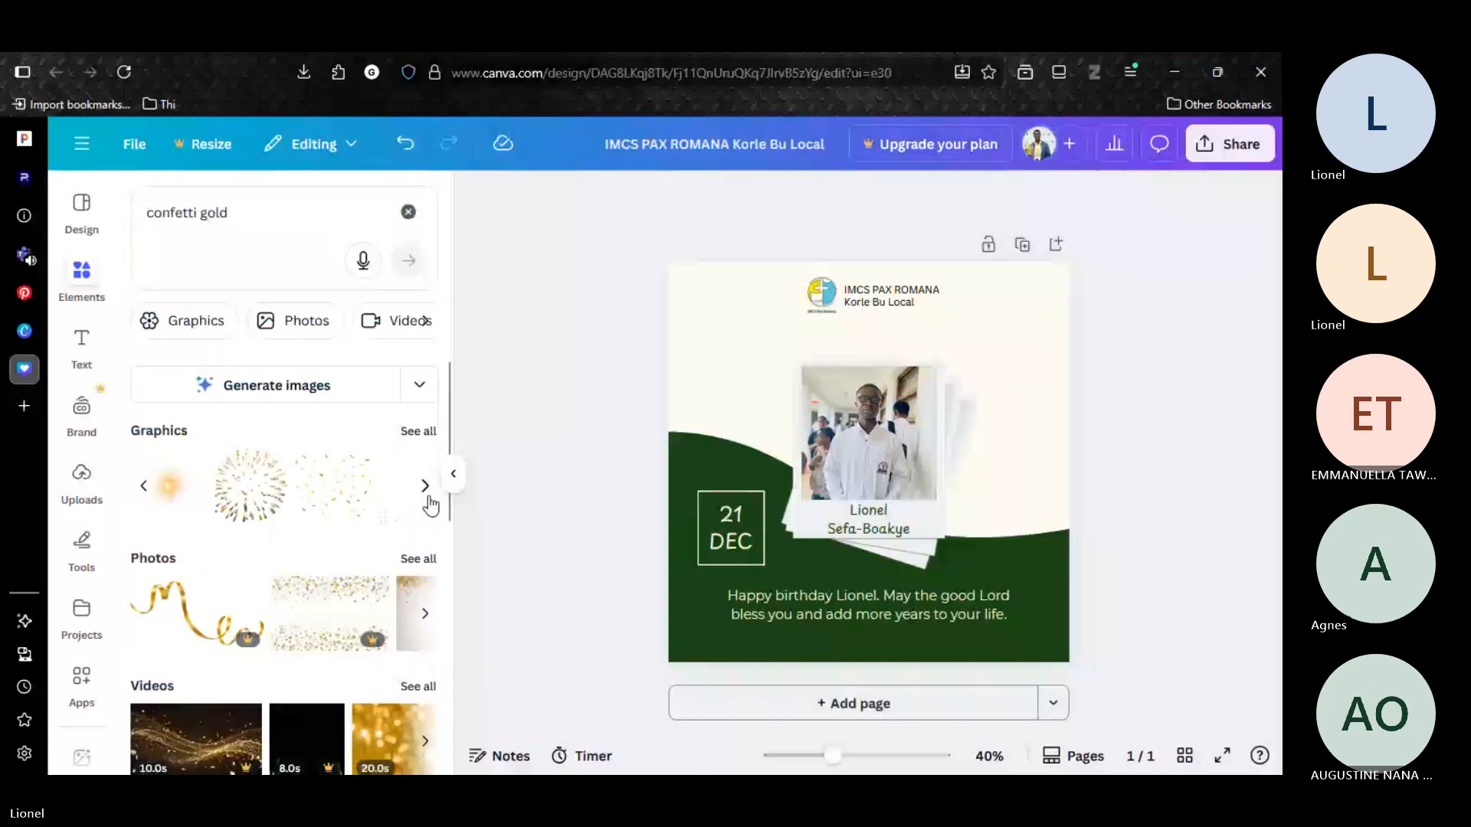
{"action": "left_click", "coordinate": [425, 487]}
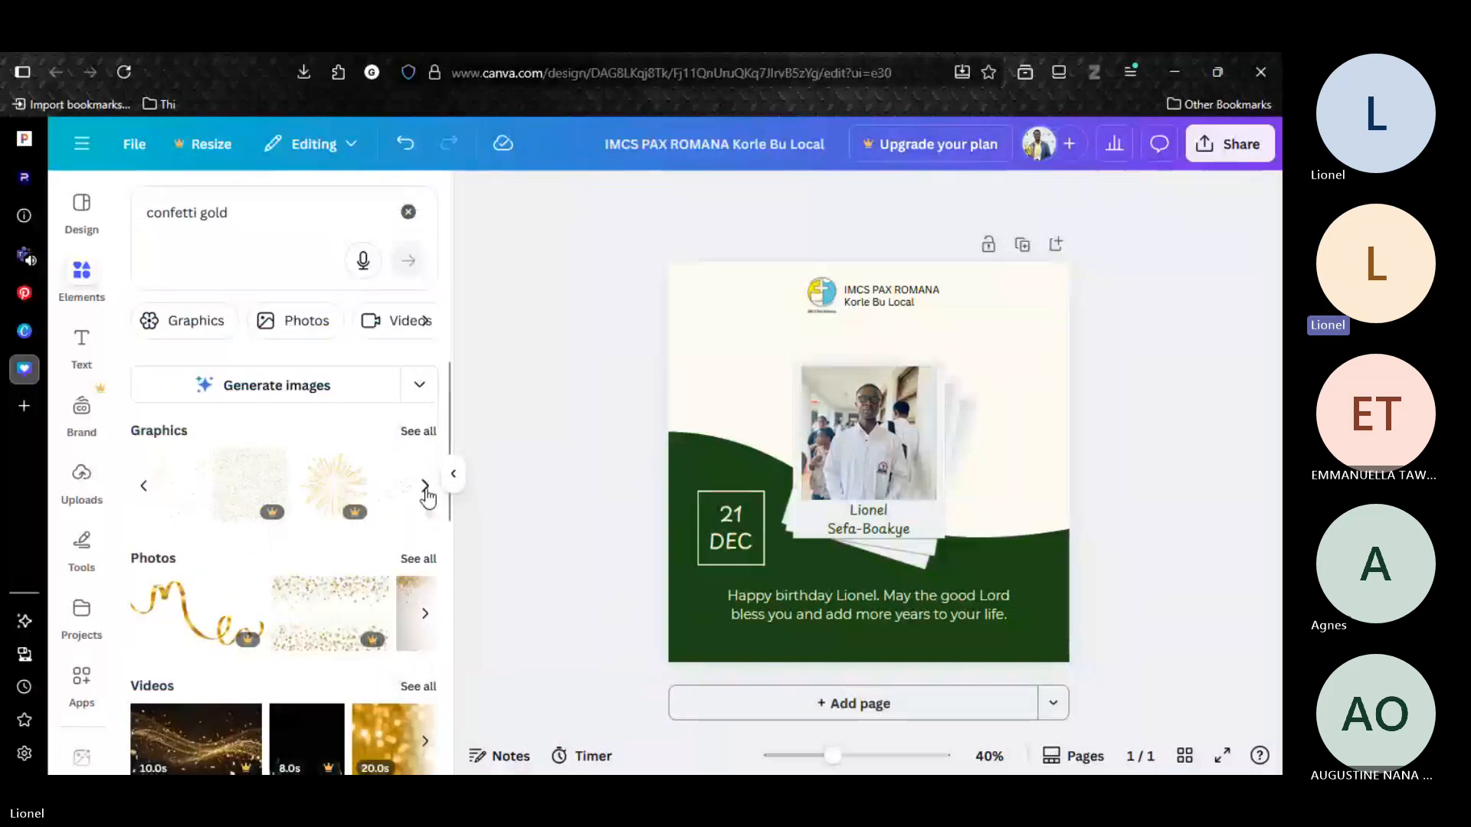
{"action": "left_click", "coordinate": [425, 487]}
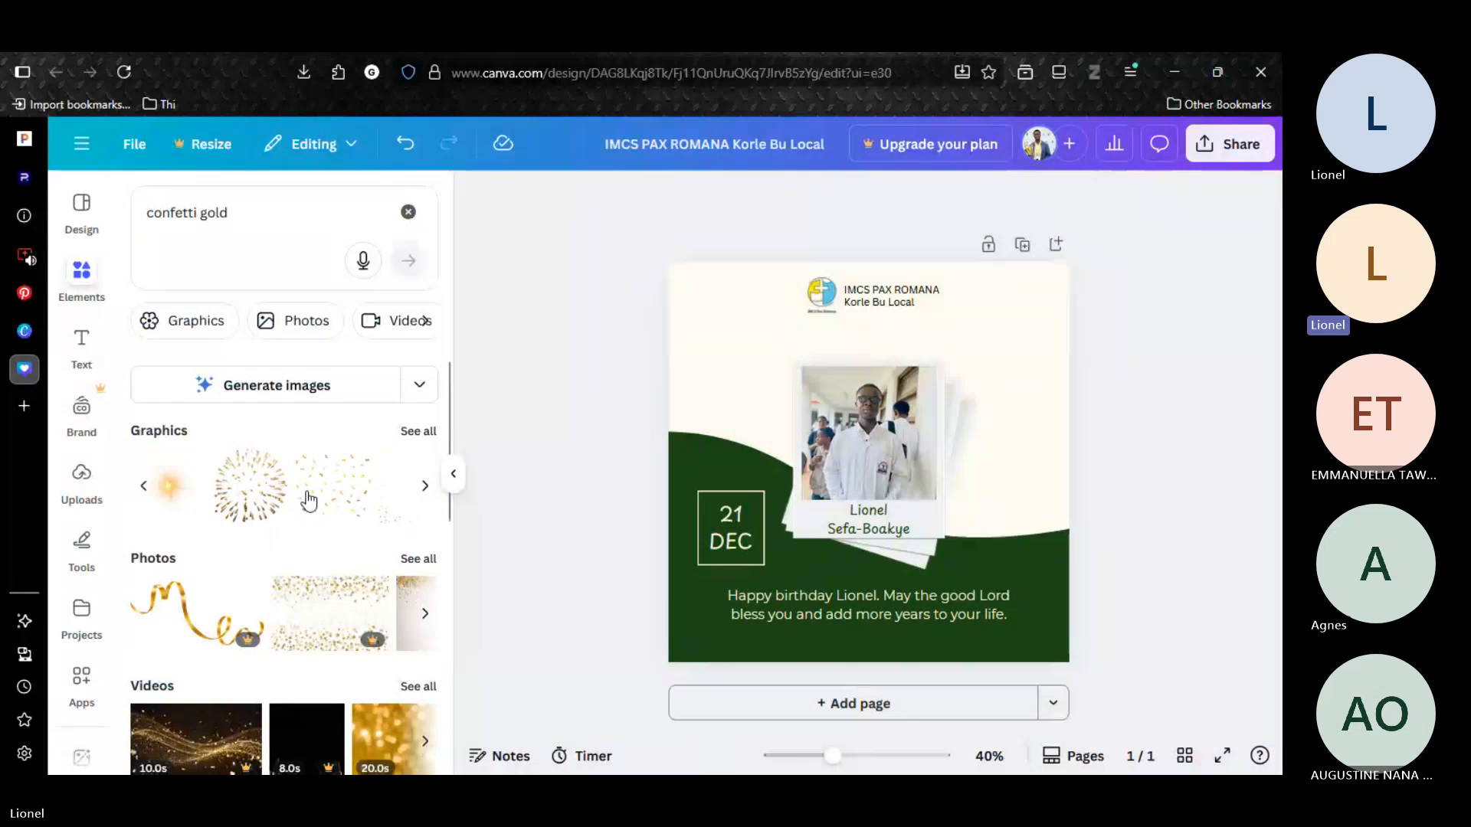
{"action": "left_click", "coordinate": [314, 496]}
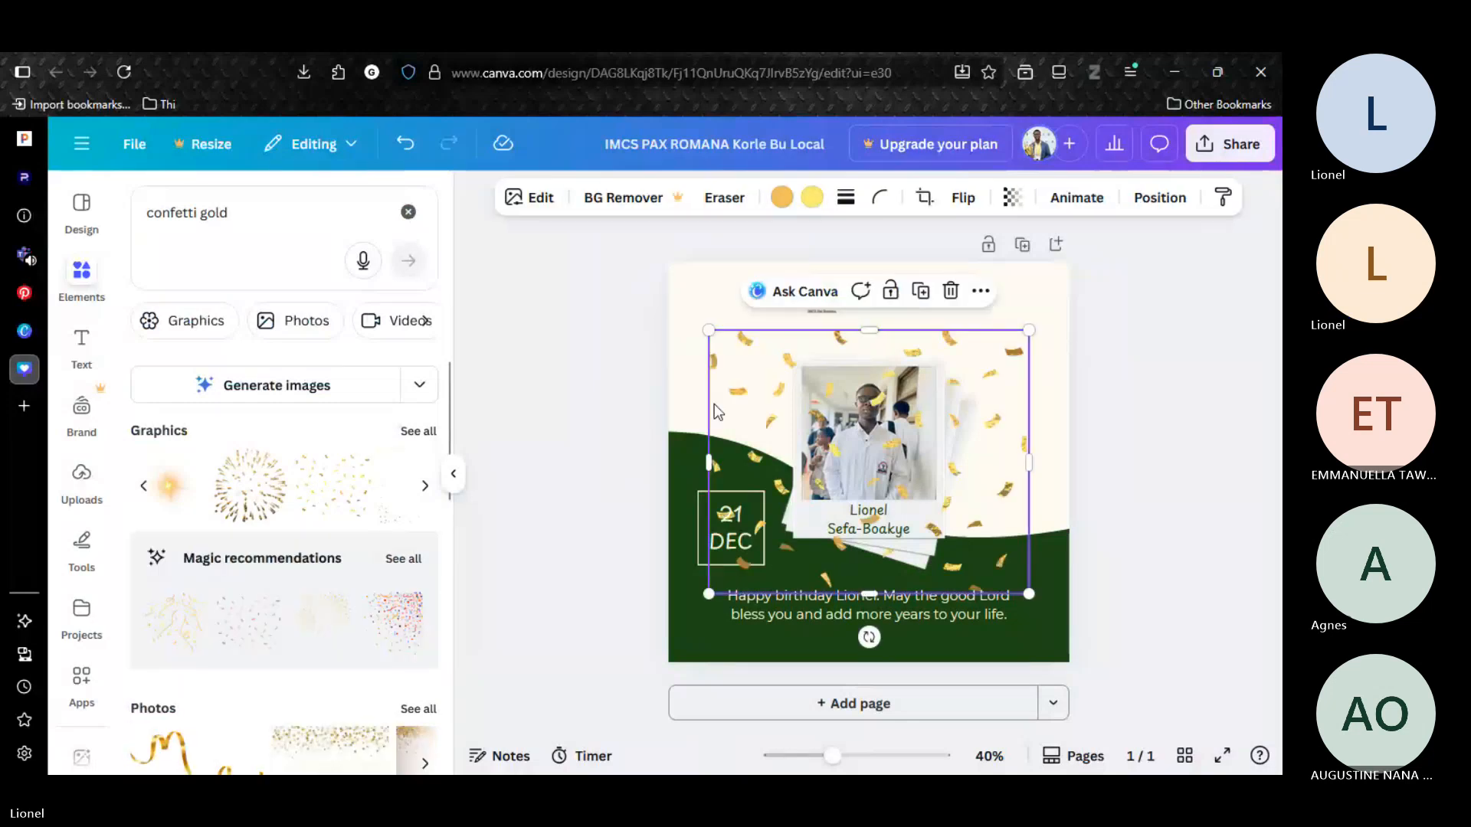
{"action": "left_click_drag", "start_coordinate": [709, 330], "coordinate": [338, 216]}
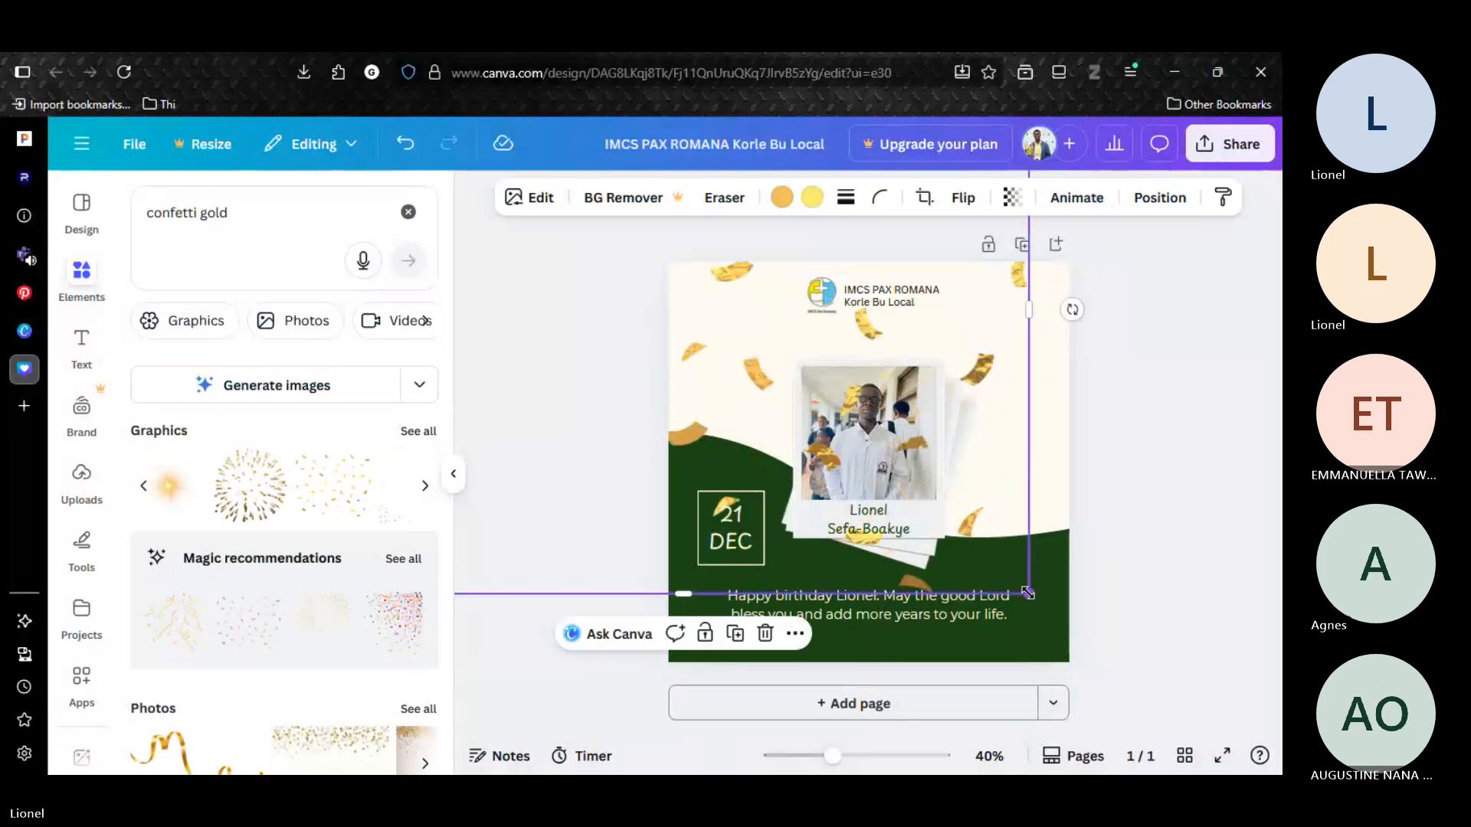
{"action": "left_click_drag", "start_coordinate": [1026, 592], "coordinate": [1168, 707]}
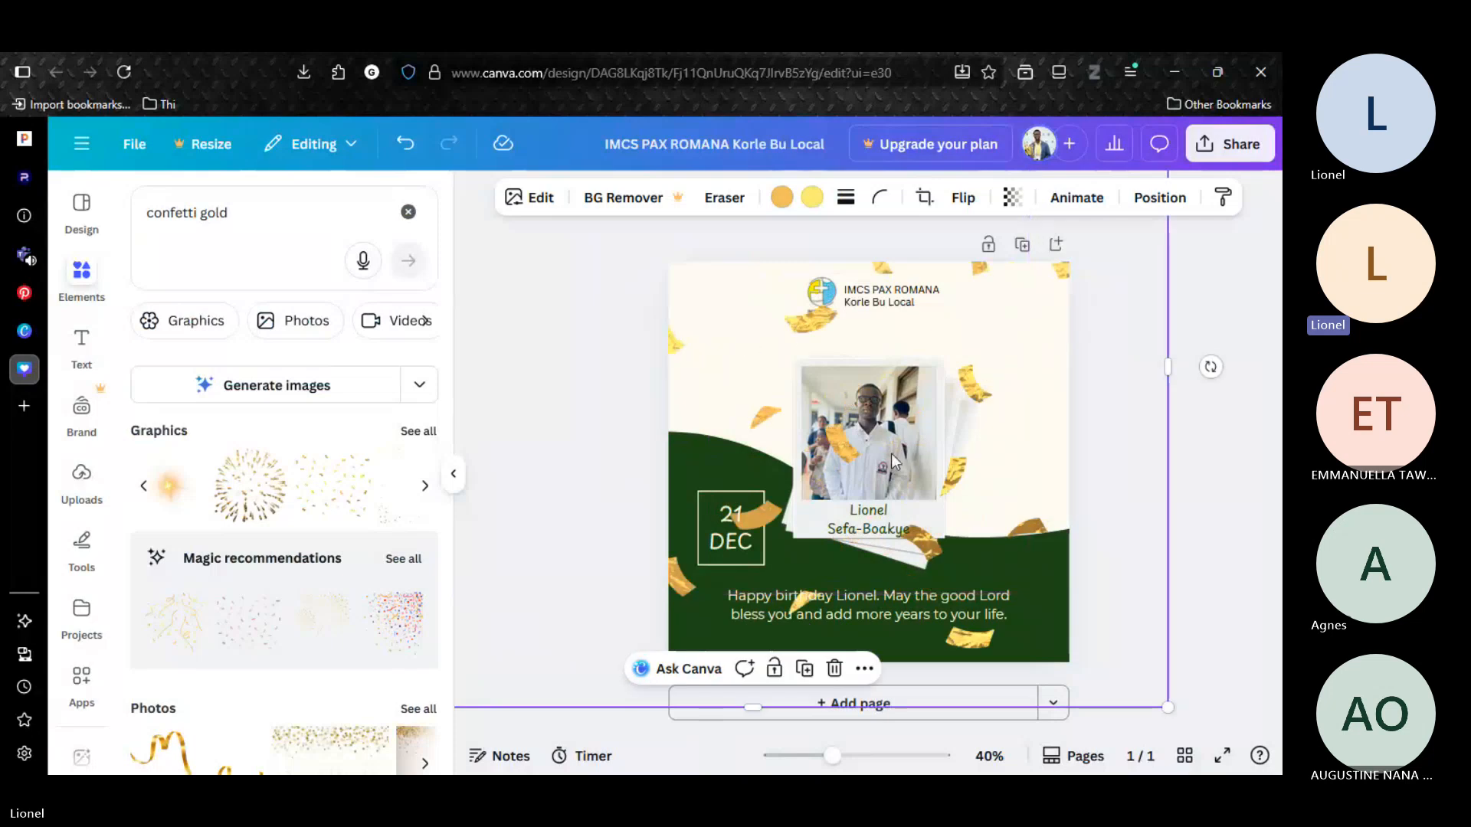
Thin out the gold confetti graphic by erasing many of its scattered ribbons with the Pixel Eraser at size 38.
{"action": "left_click", "coordinate": [725, 200]}
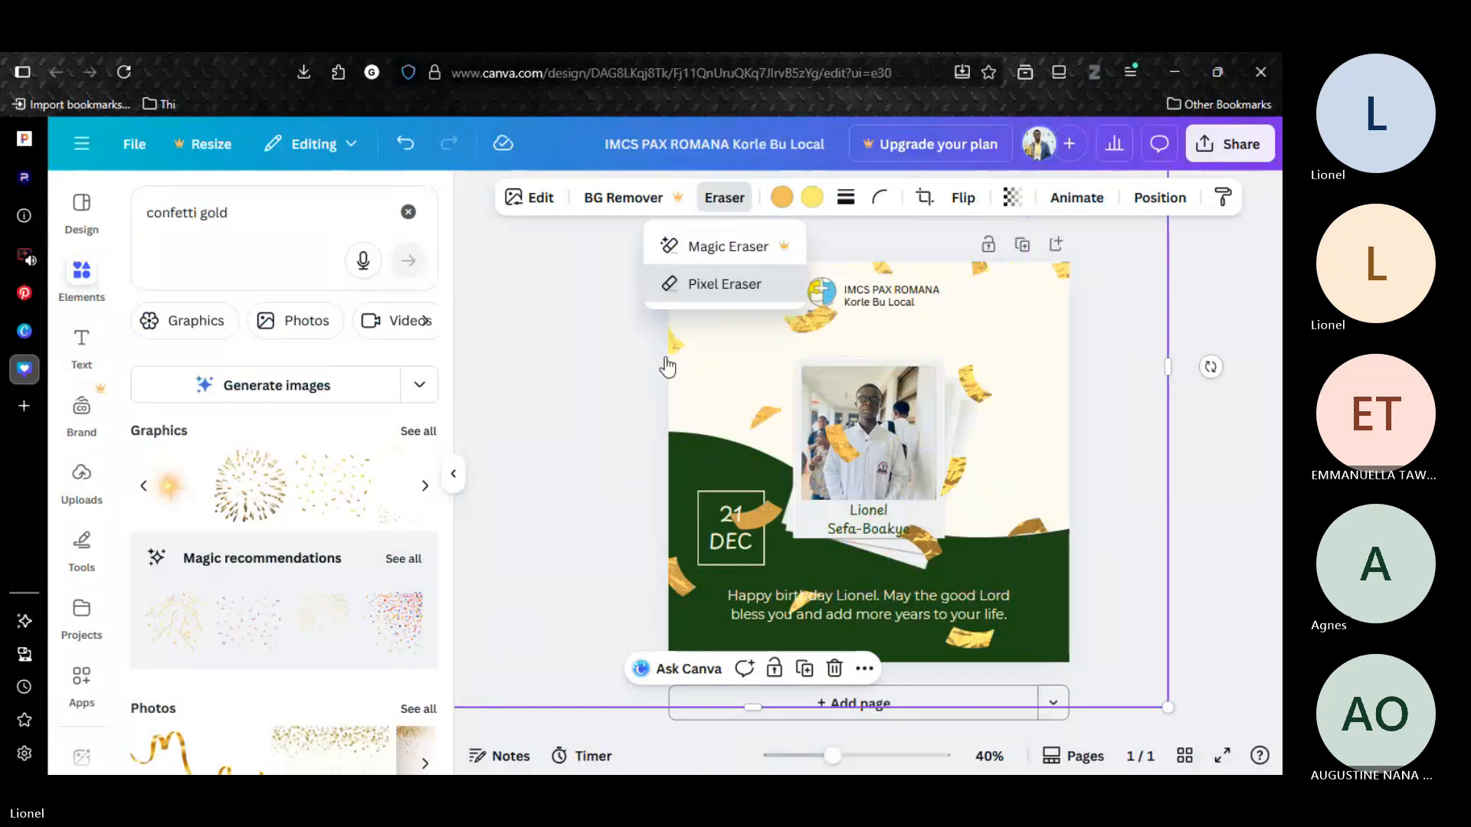
{"action": "left_click", "coordinate": [725, 284]}
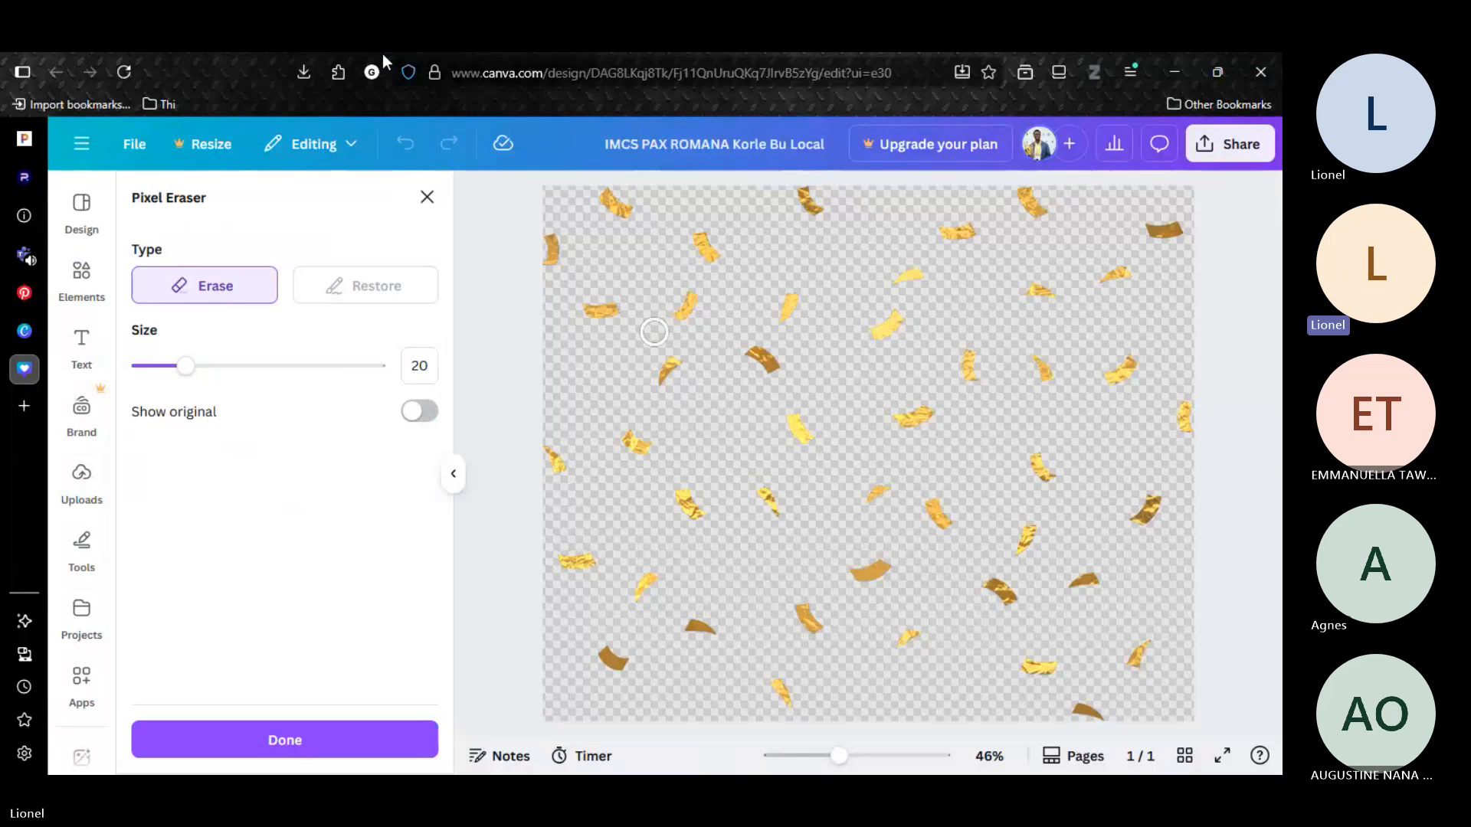
{"action": "left_click_drag", "start_coordinate": [186, 366], "coordinate": [229, 366]}
{"action": "left_click", "coordinate": [1121, 373]}
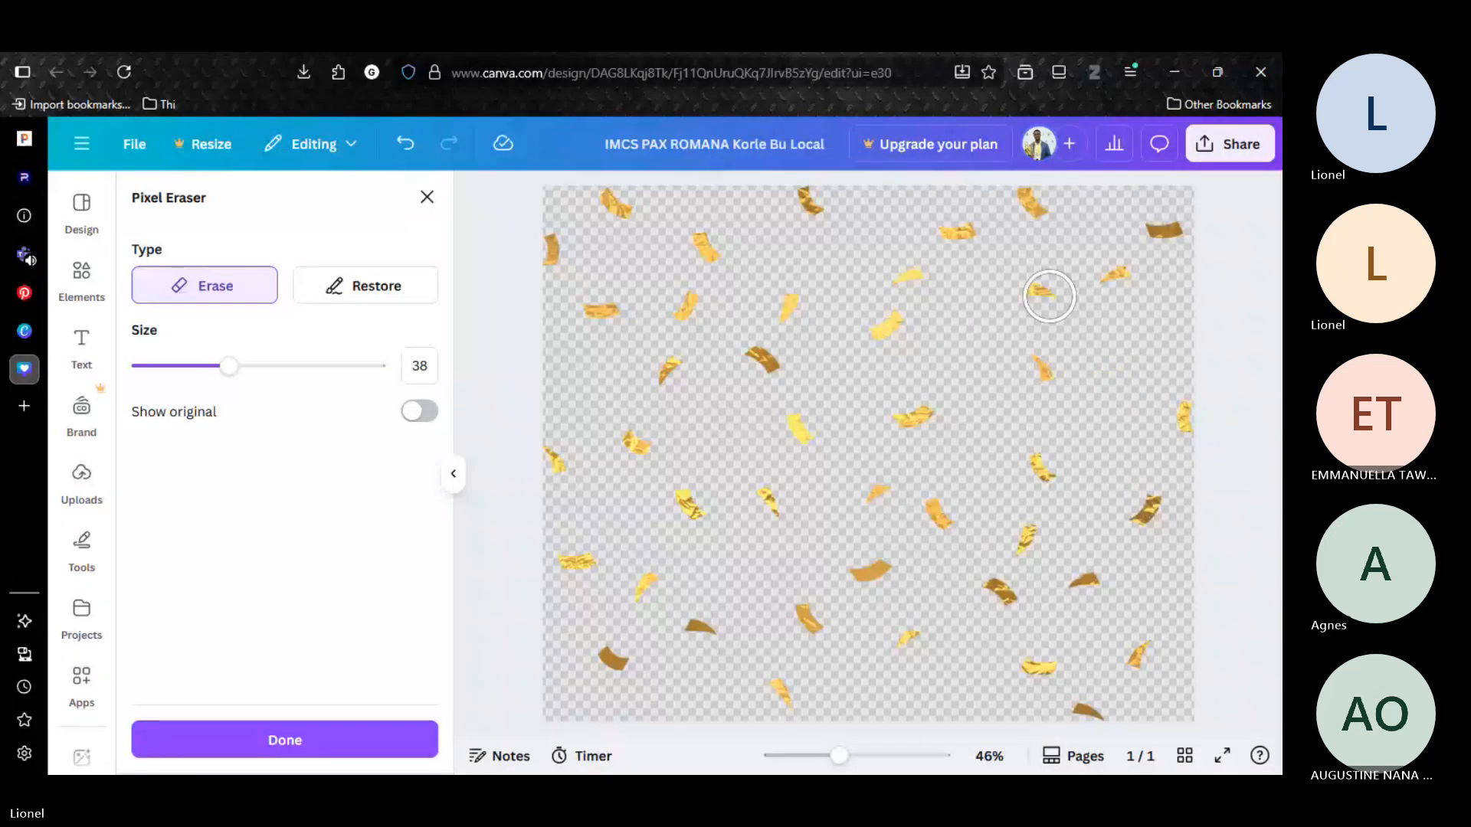
{"action": "left_click", "coordinate": [1050, 297]}
{"action": "left_click", "coordinate": [1099, 590]}
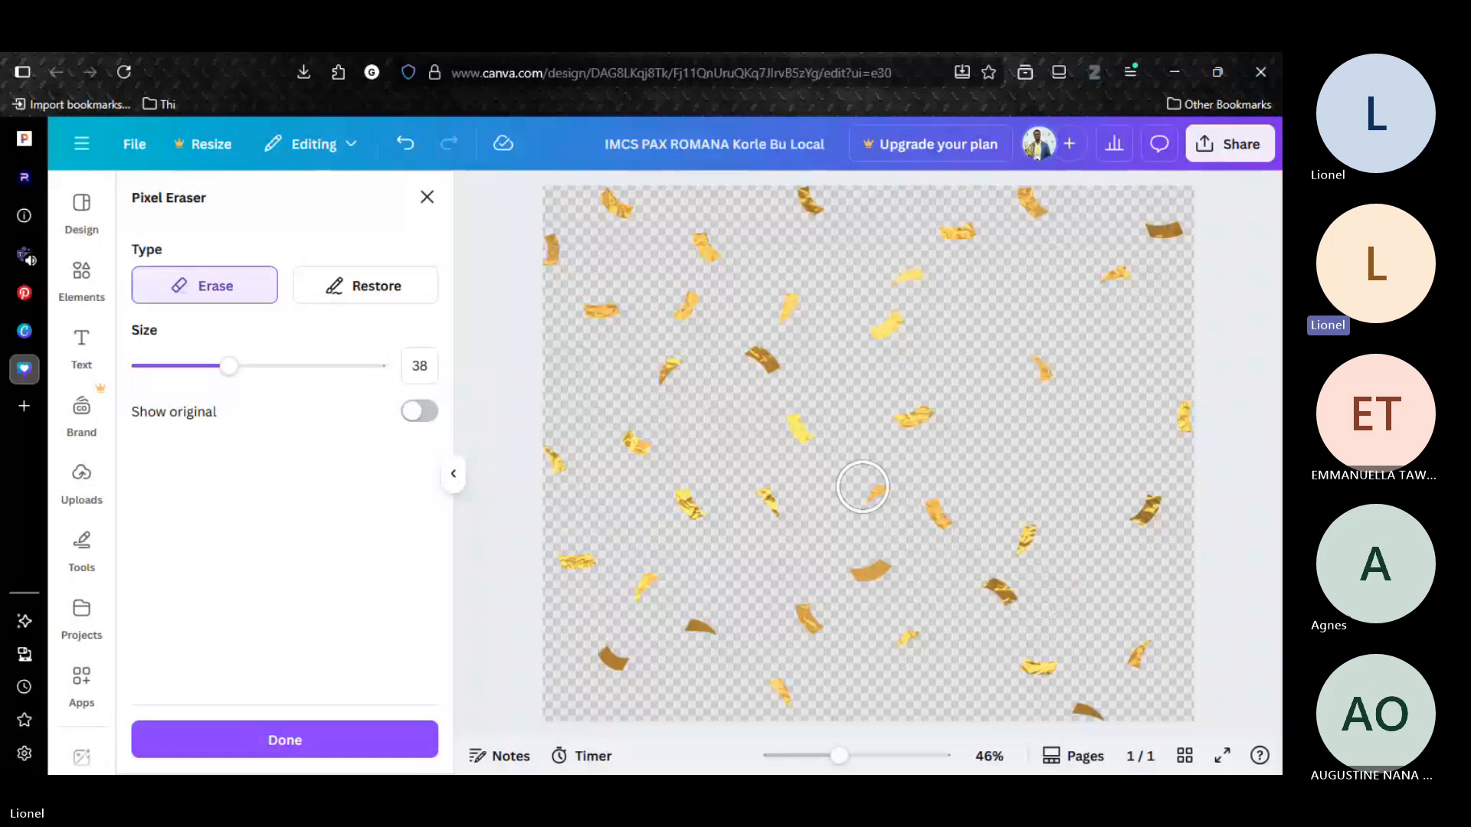
{"action": "left_click_drag", "start_coordinate": [863, 487], "coordinate": [875, 485]}
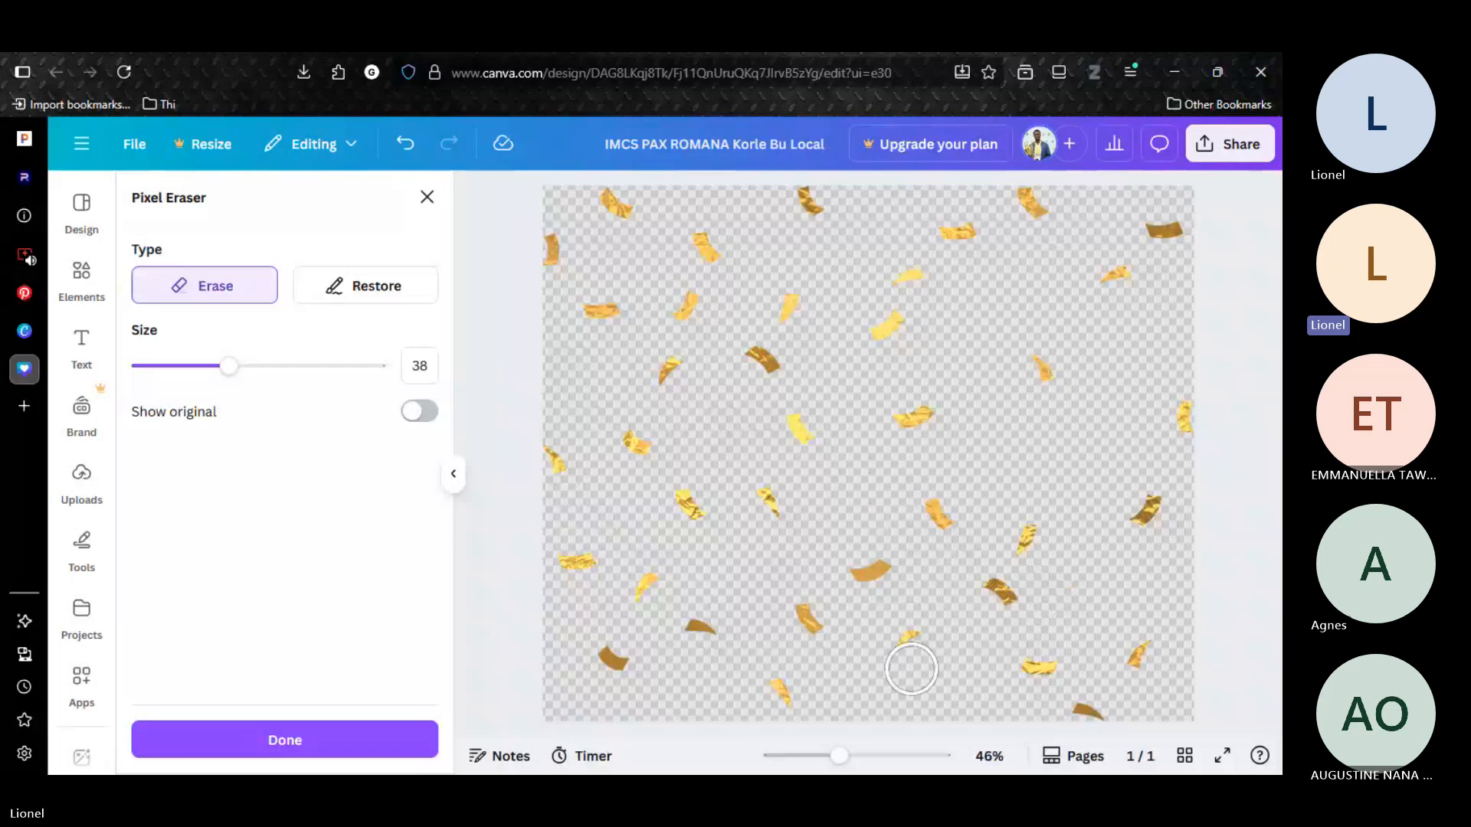
{"action": "left_click_drag", "start_coordinate": [860, 571], "coordinate": [885, 572]}
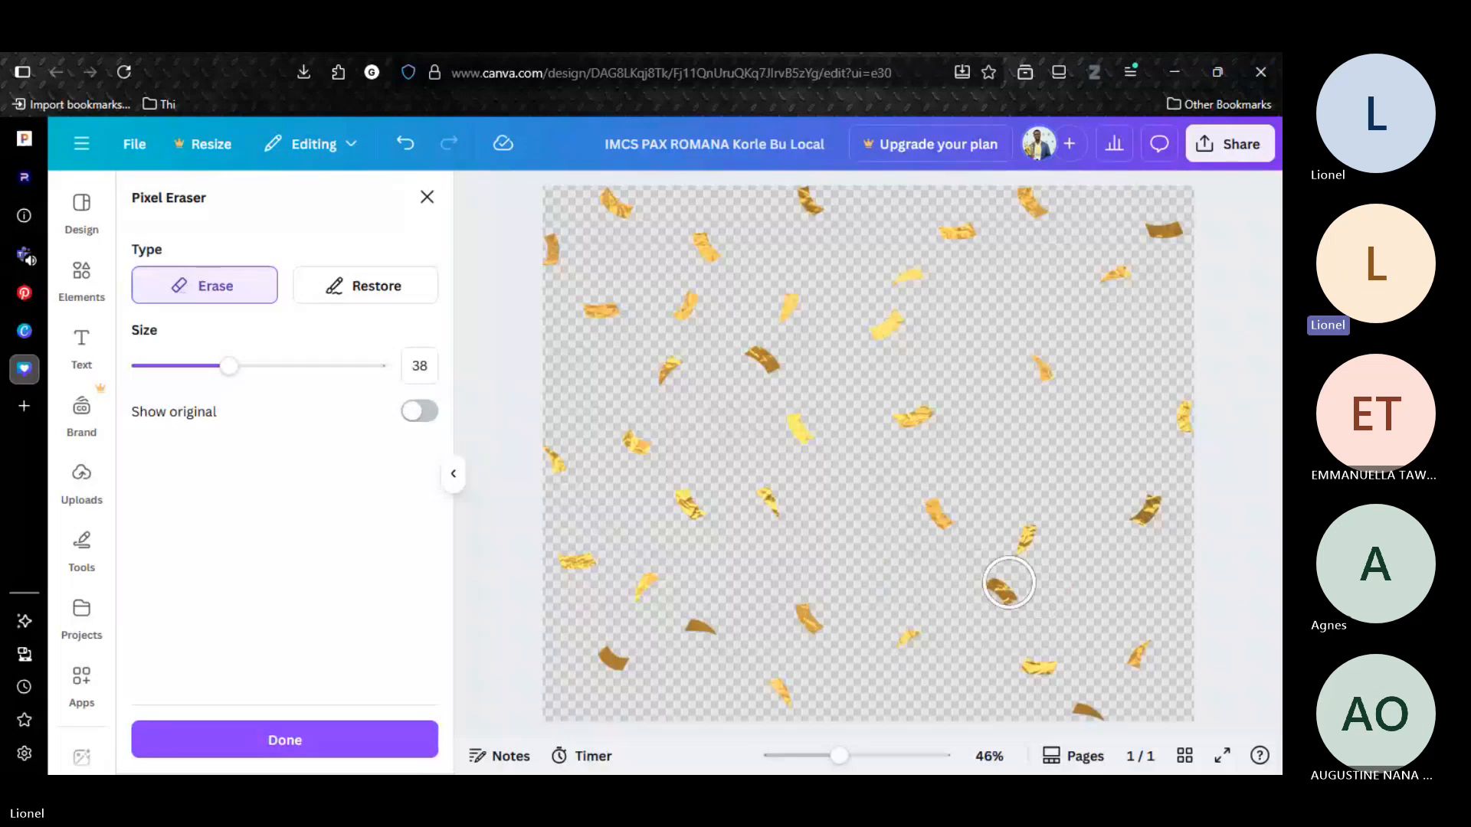
{"action": "left_click", "coordinate": [1009, 583]}
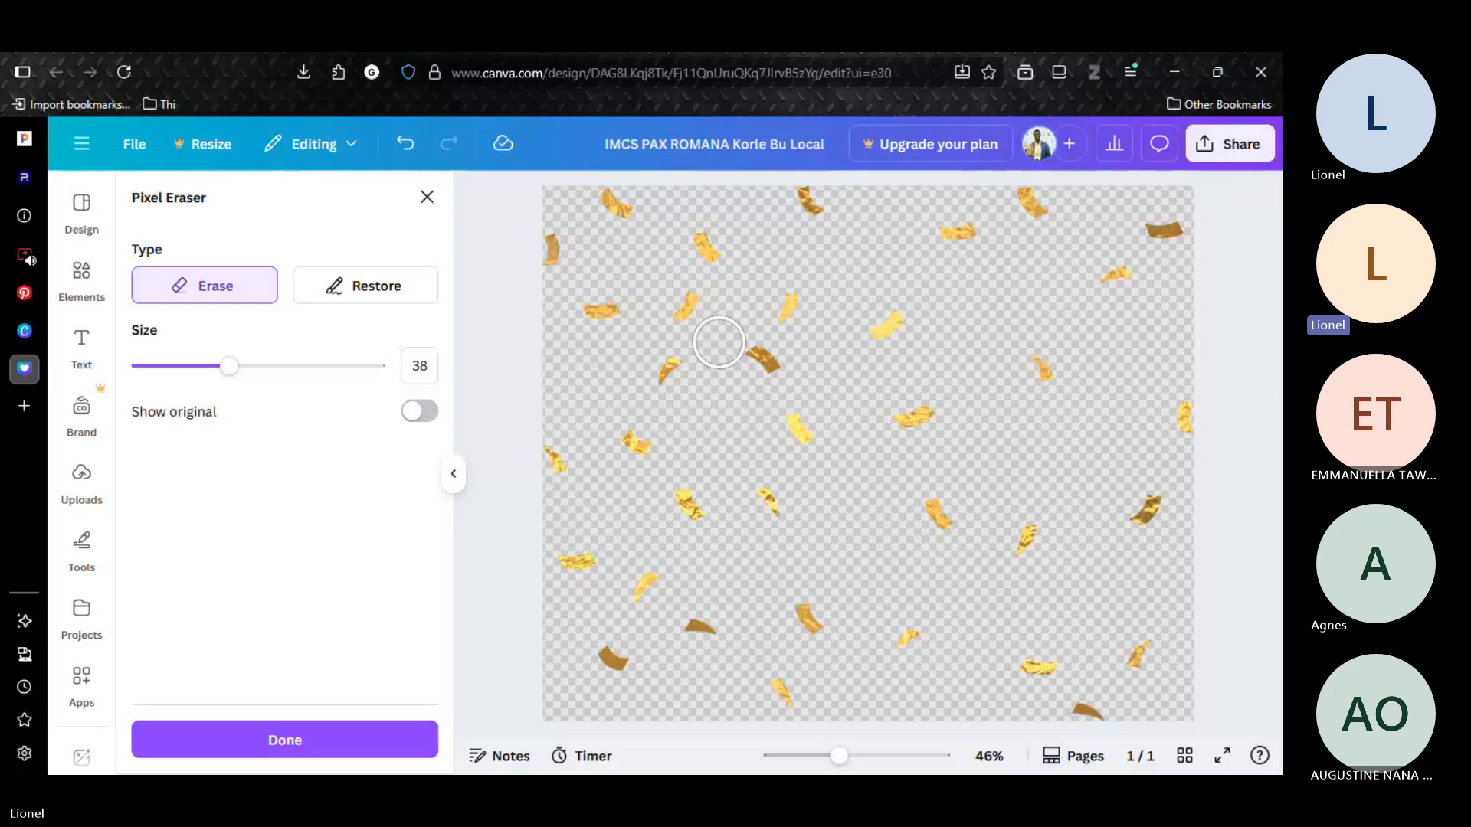
{"action": "left_click", "coordinate": [685, 306]}
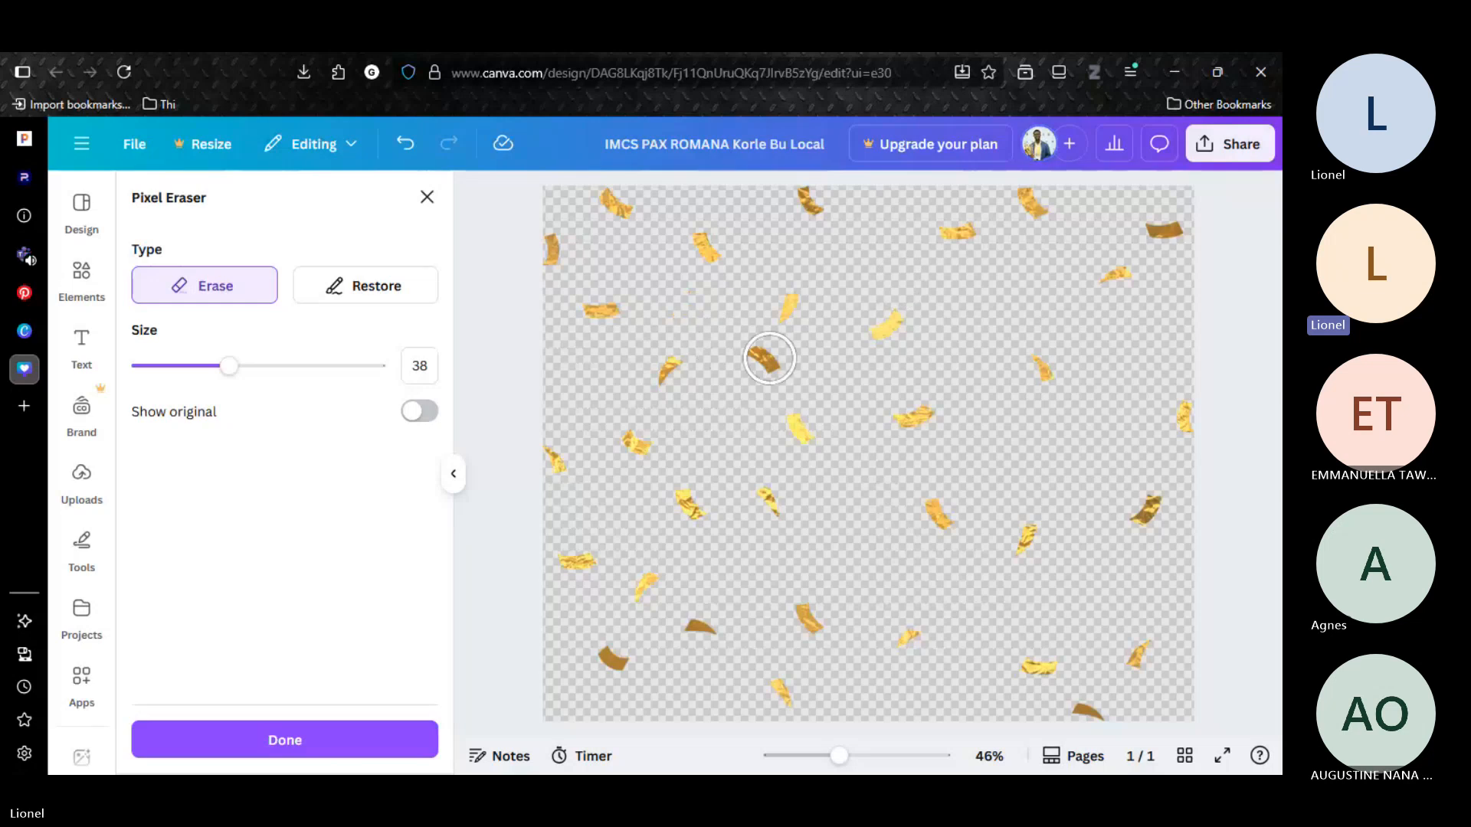
{"action": "left_click", "coordinate": [769, 358]}
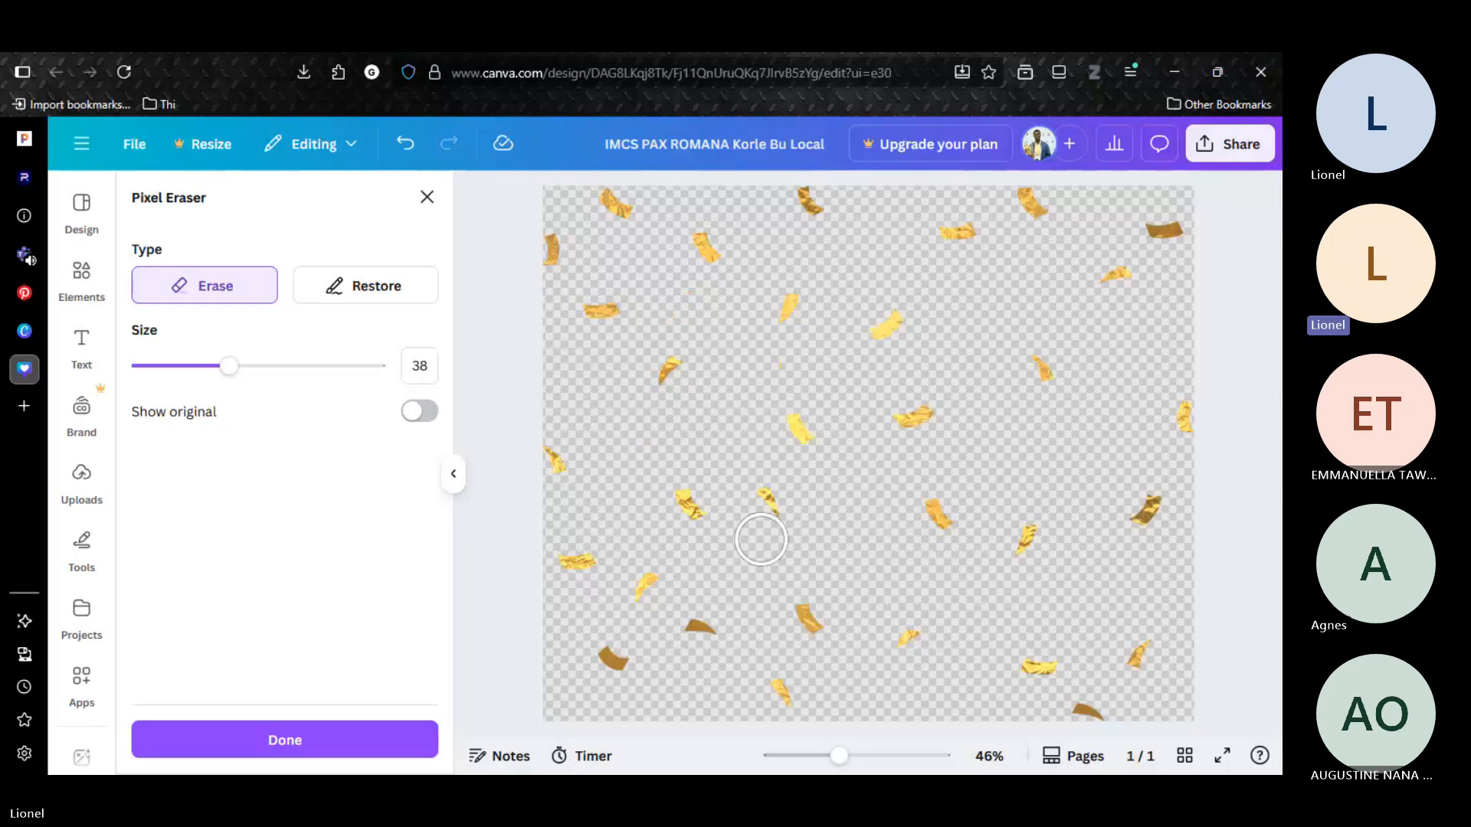
{"action": "left_click", "coordinate": [768, 510]}
{"action": "left_click", "coordinate": [602, 314]}
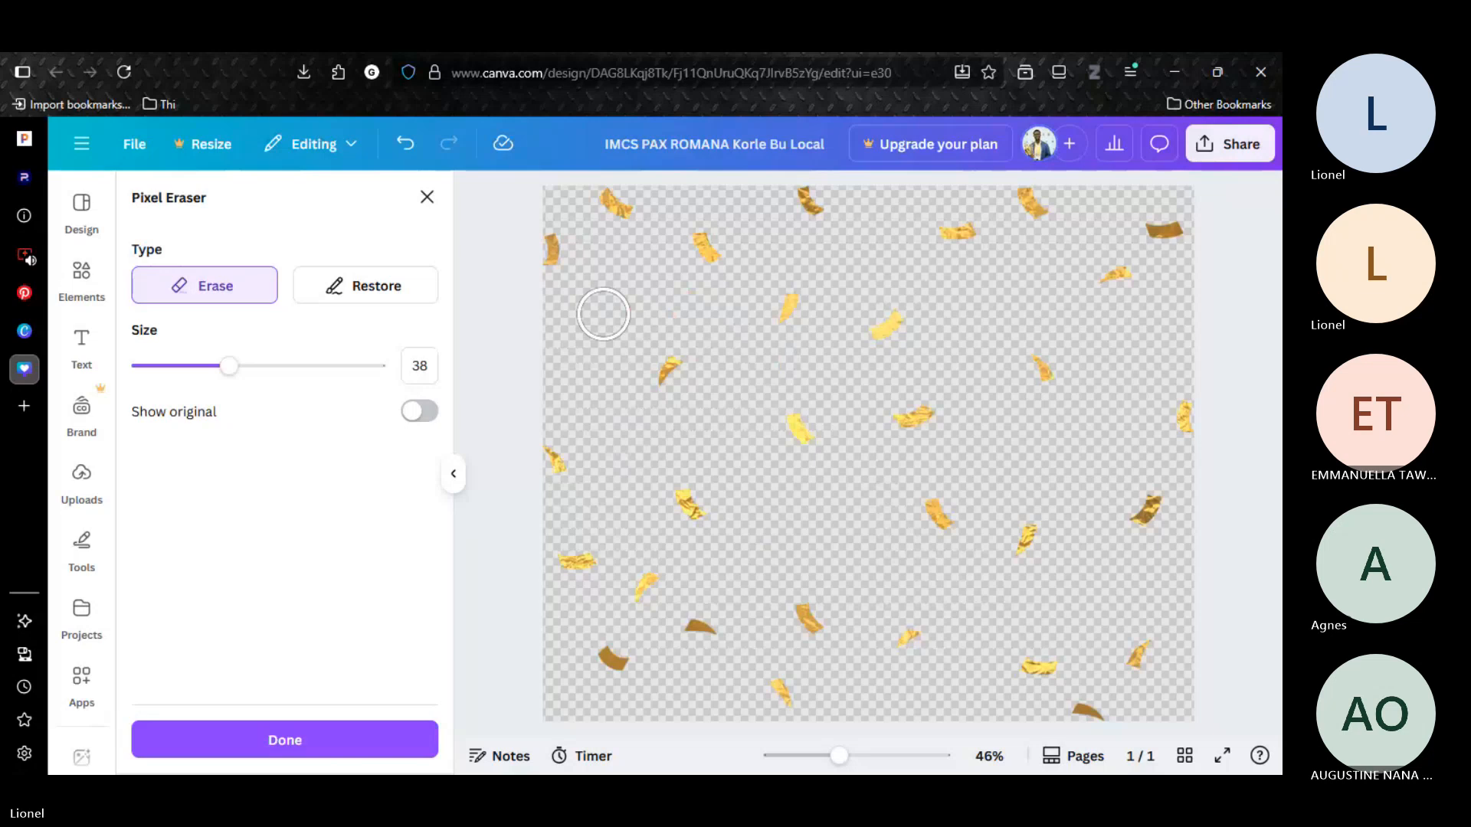
{"action": "left_click", "coordinate": [643, 597]}
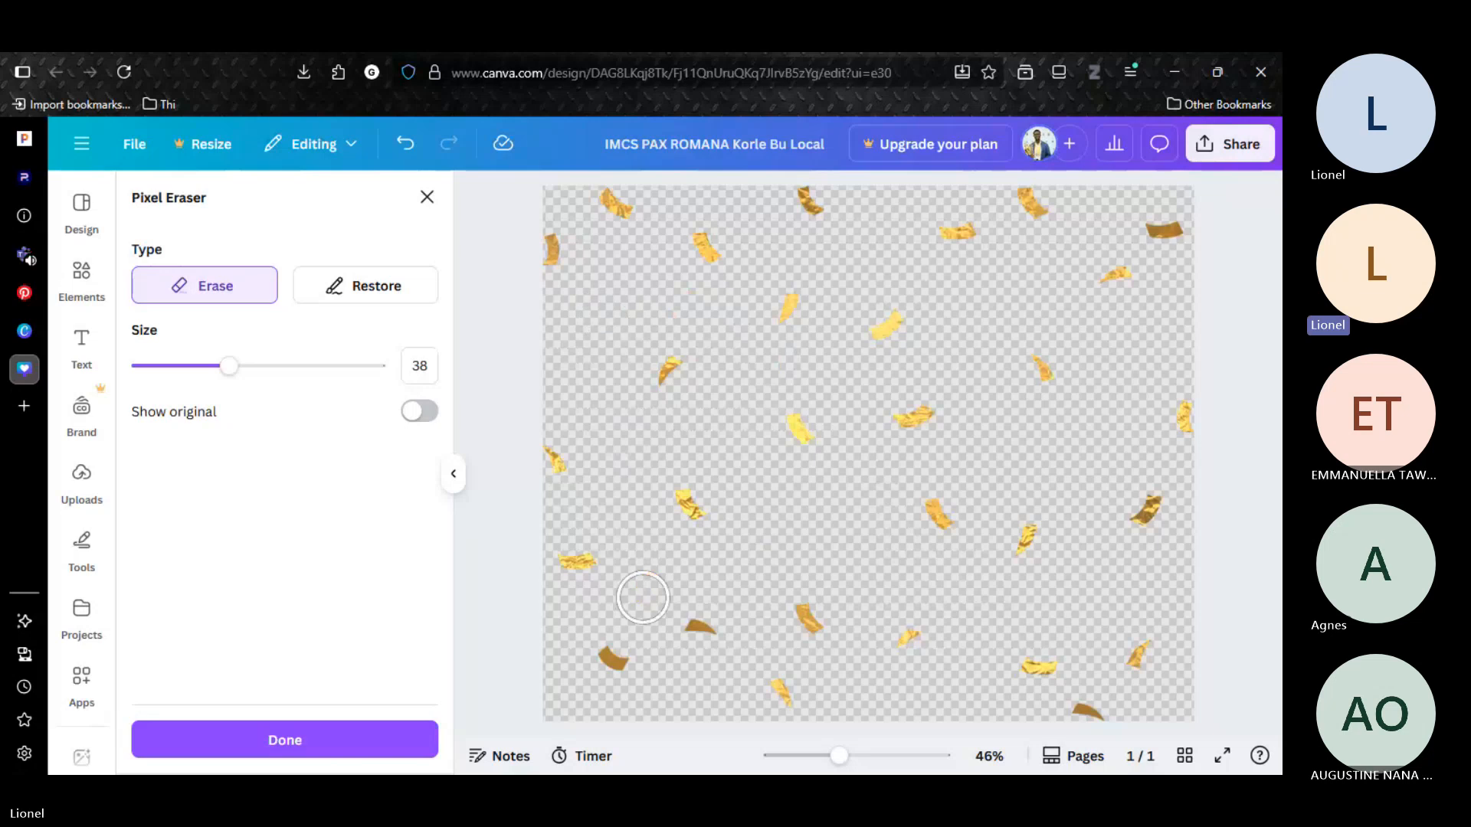
{"action": "left_click", "coordinate": [705, 632]}
{"action": "left_click", "coordinate": [929, 651]}
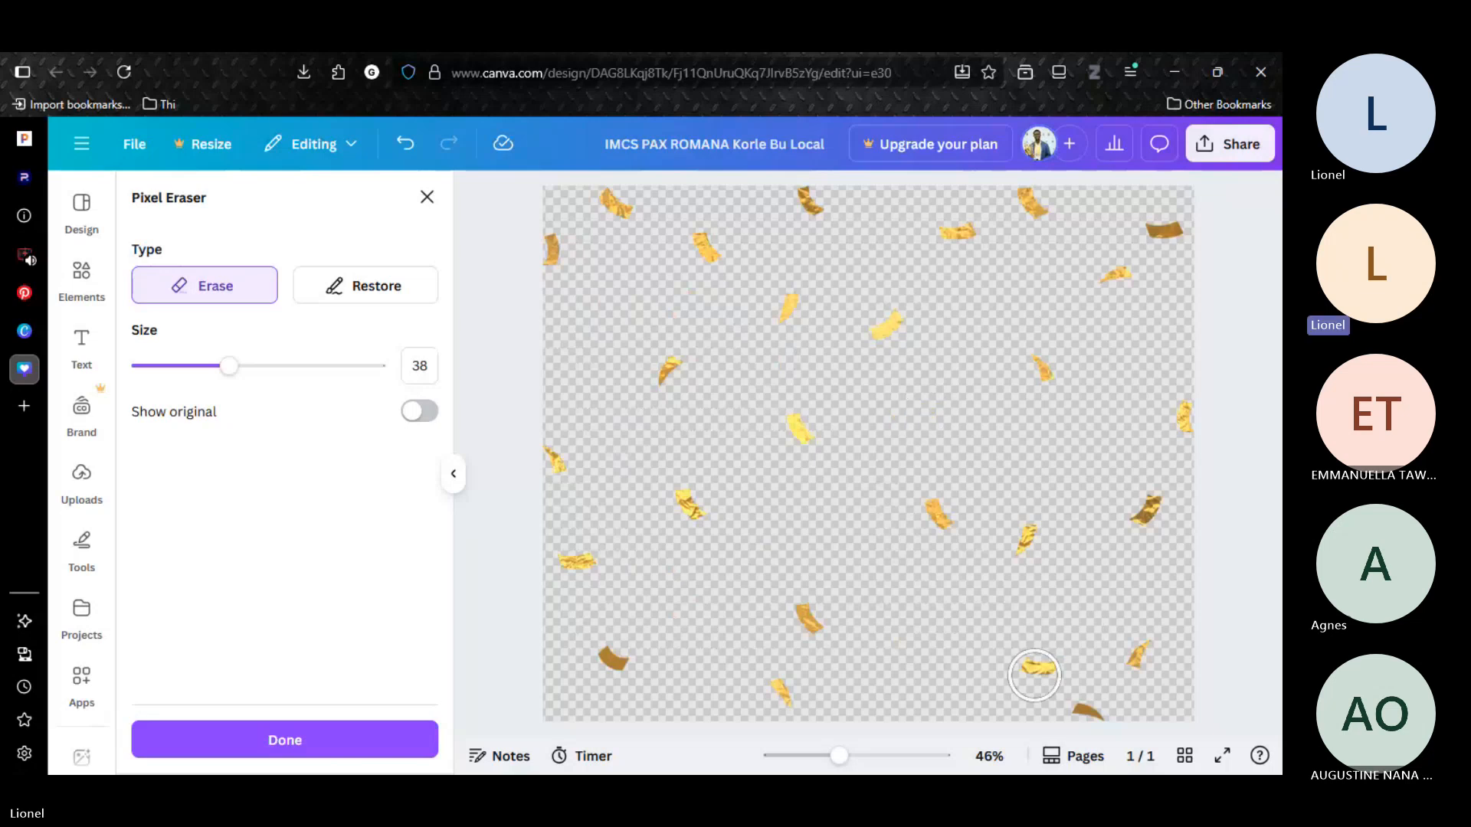
{"action": "left_click", "coordinate": [1149, 665]}
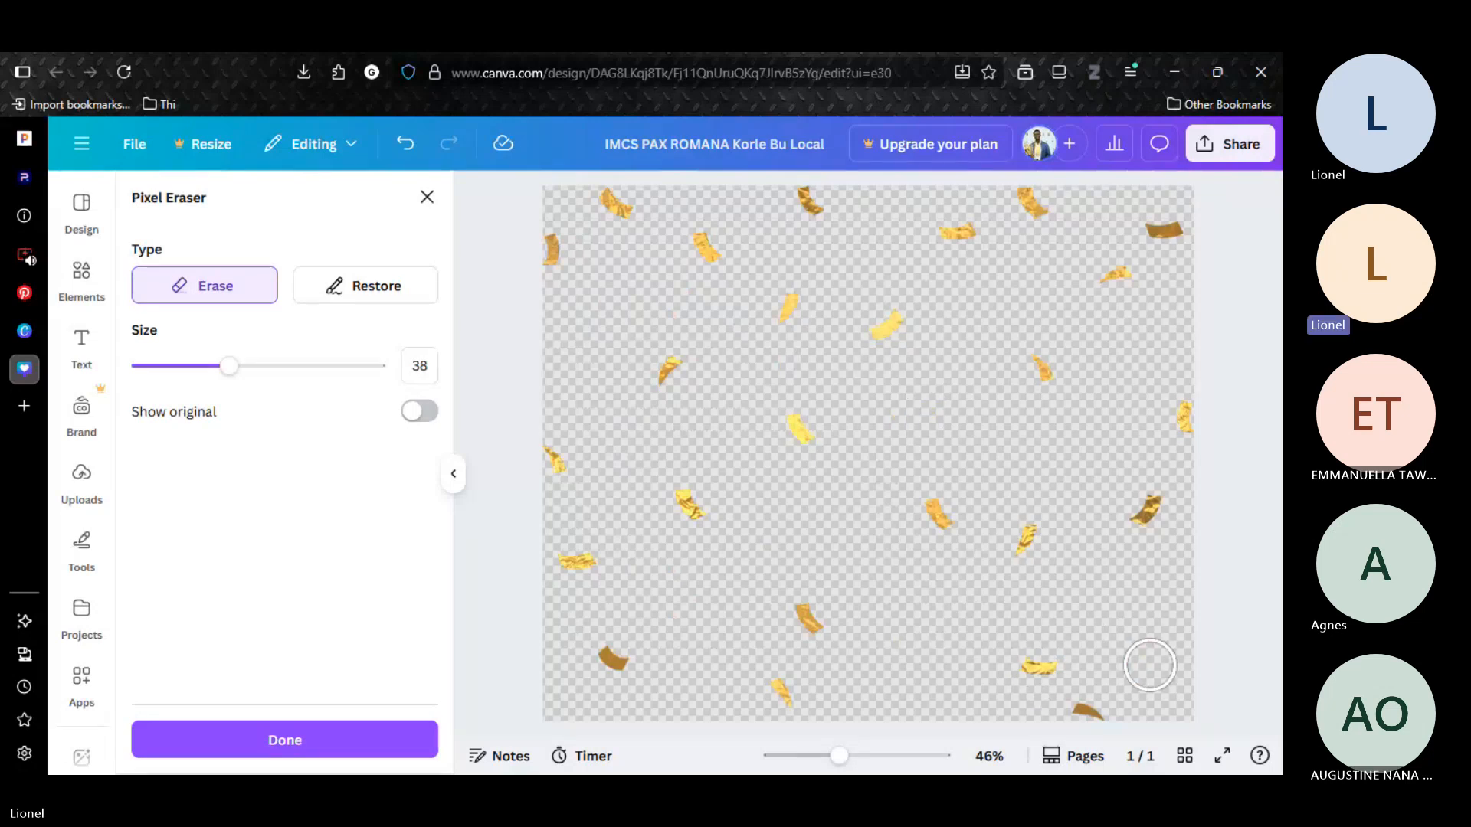
{"action": "left_click", "coordinate": [1090, 712]}
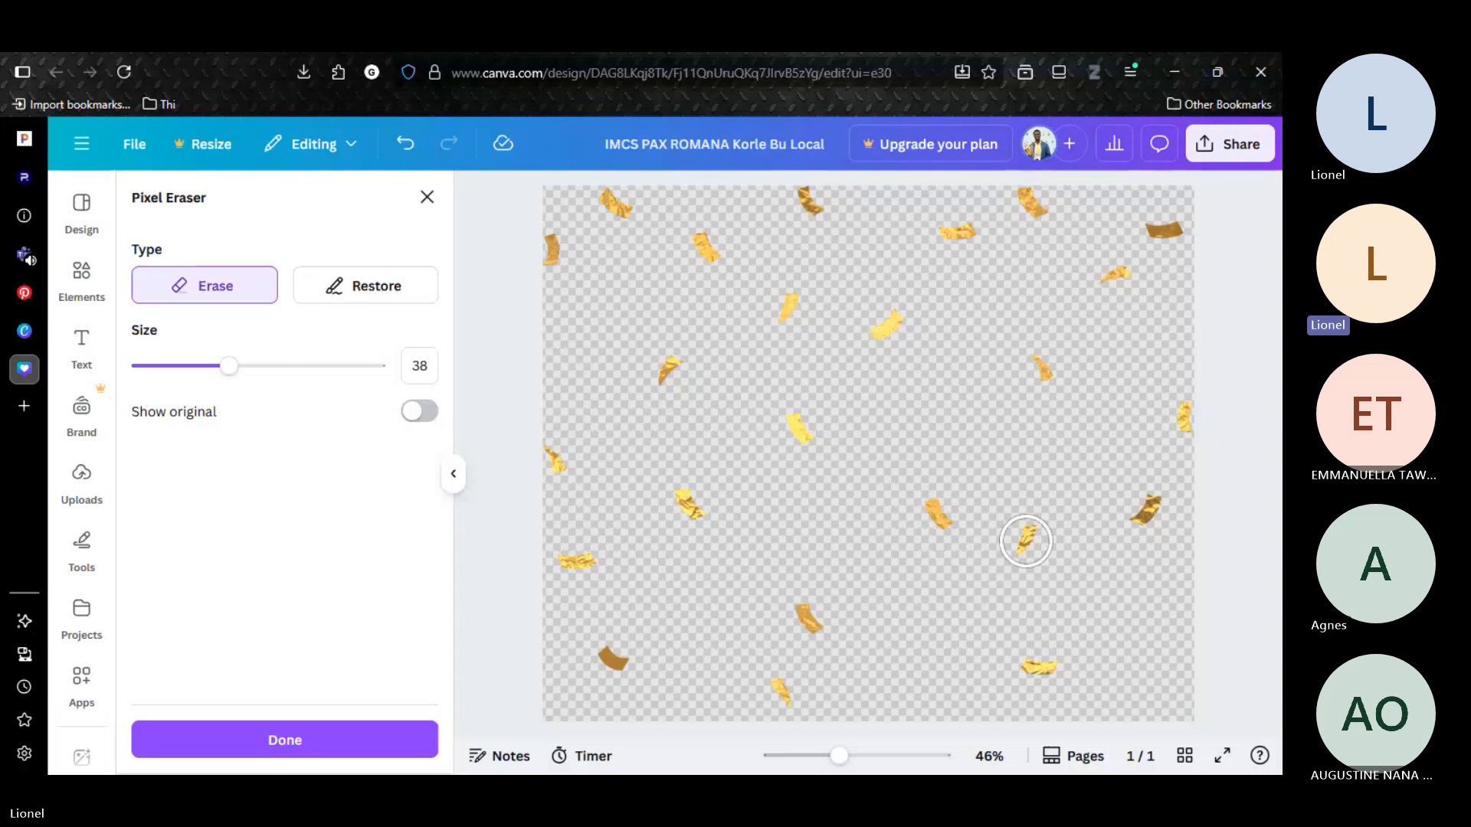
{"action": "left_click", "coordinate": [1025, 541]}
{"action": "left_click_drag", "start_coordinate": [1018, 207], "coordinate": [1051, 215]}
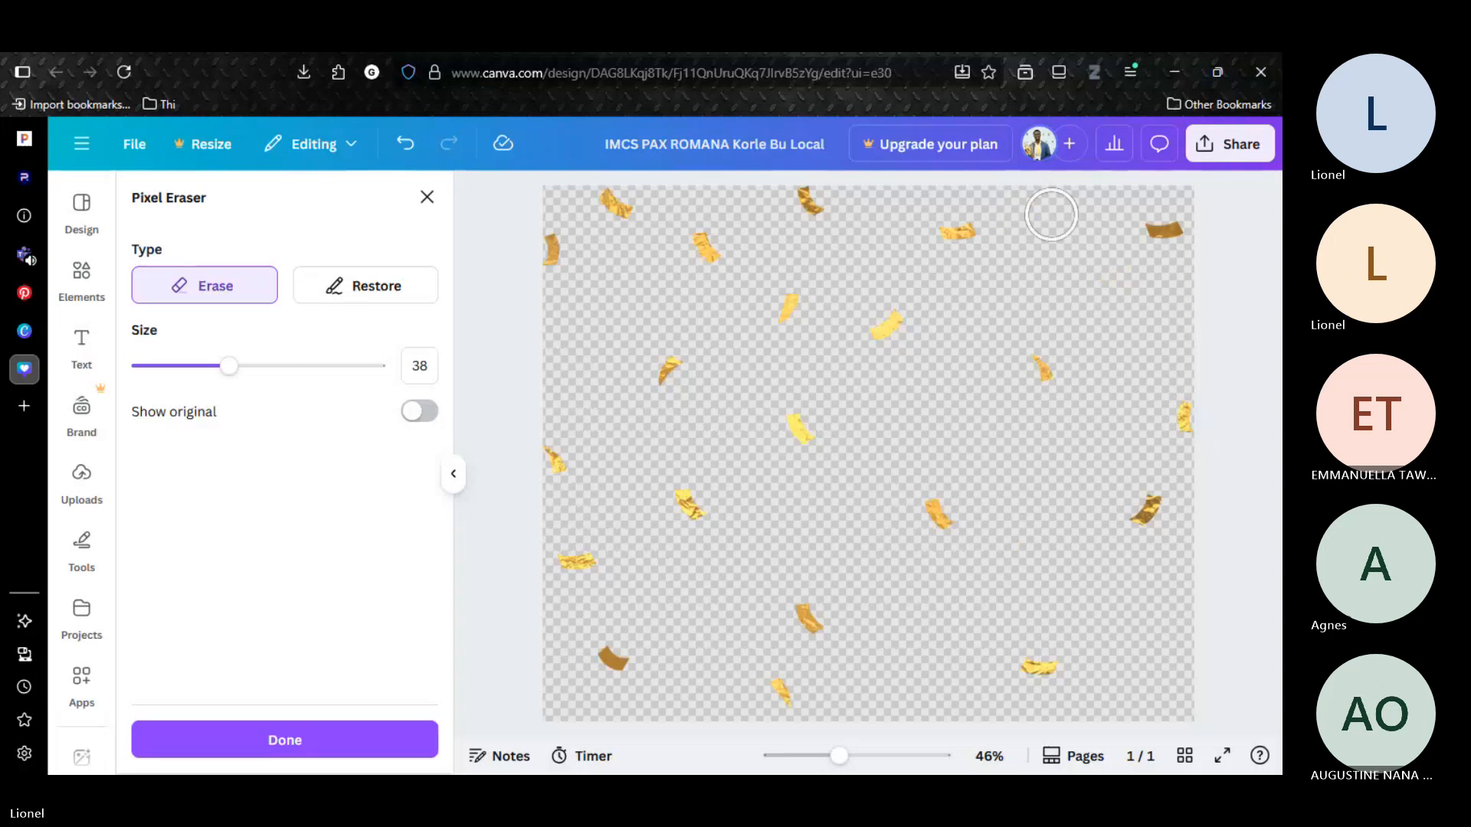
{"action": "left_click", "coordinate": [770, 319]}
{"action": "left_click_drag", "start_coordinate": [617, 234], "coordinate": [613, 203]}
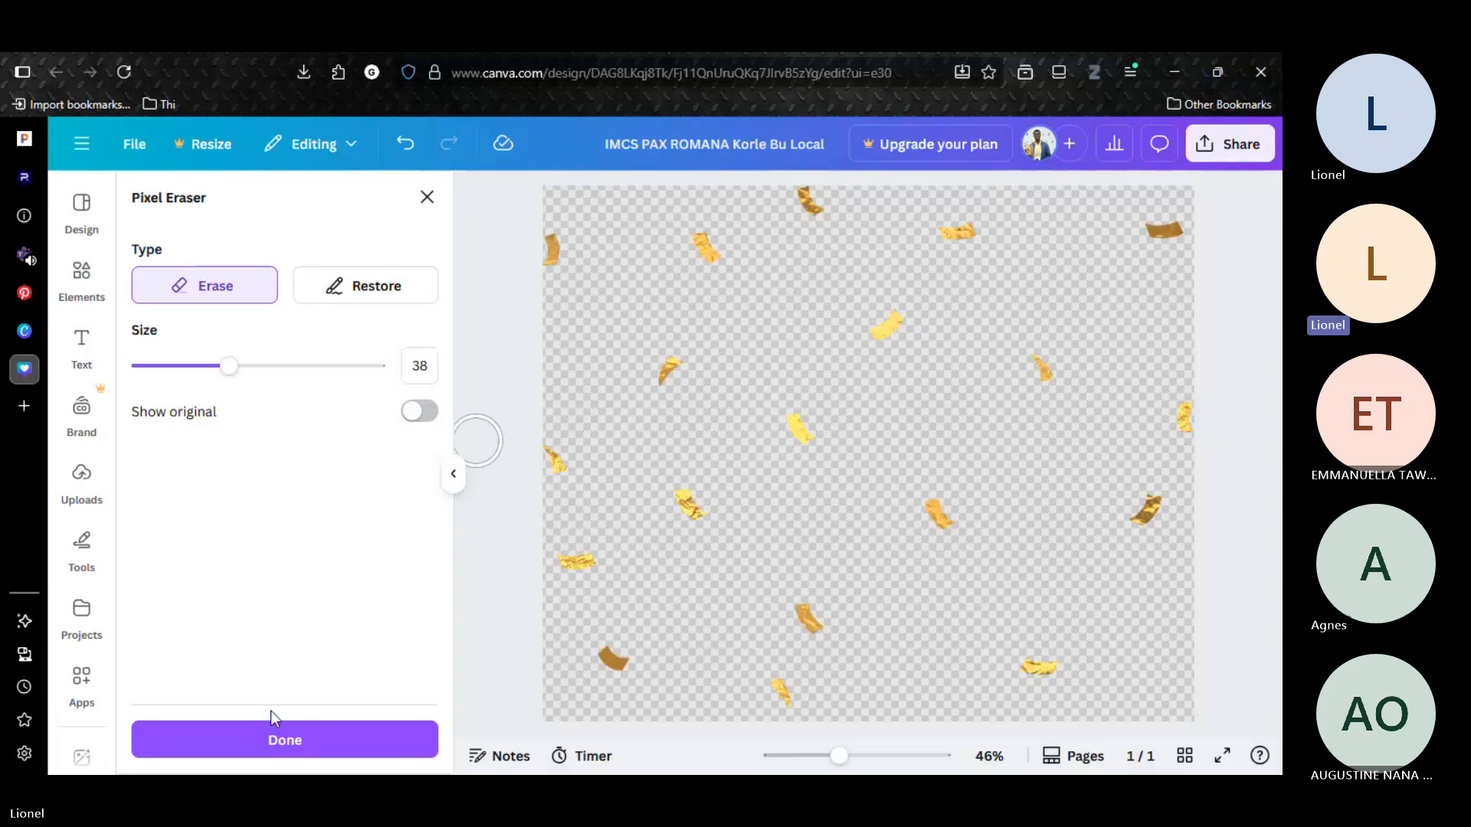
{"action": "left_click", "coordinate": [272, 735]}
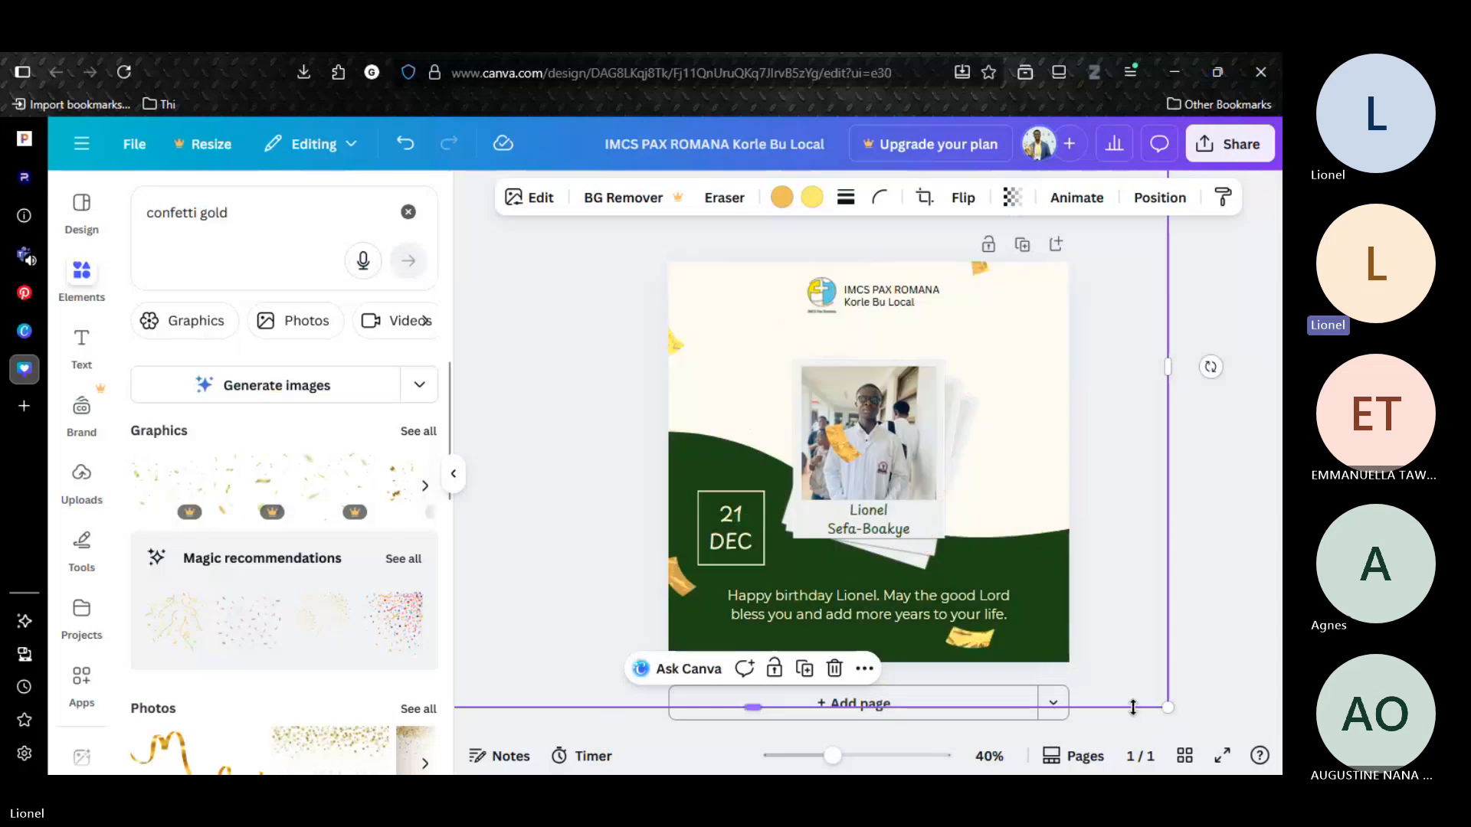
Shrink the confetti graphic to about 1829 by 1504 px and reposition it so its ribbons scatter around the logo, polaroids and greeting.
{"action": "left_click_drag", "start_coordinate": [1019, 607], "coordinate": [1006, 592]}
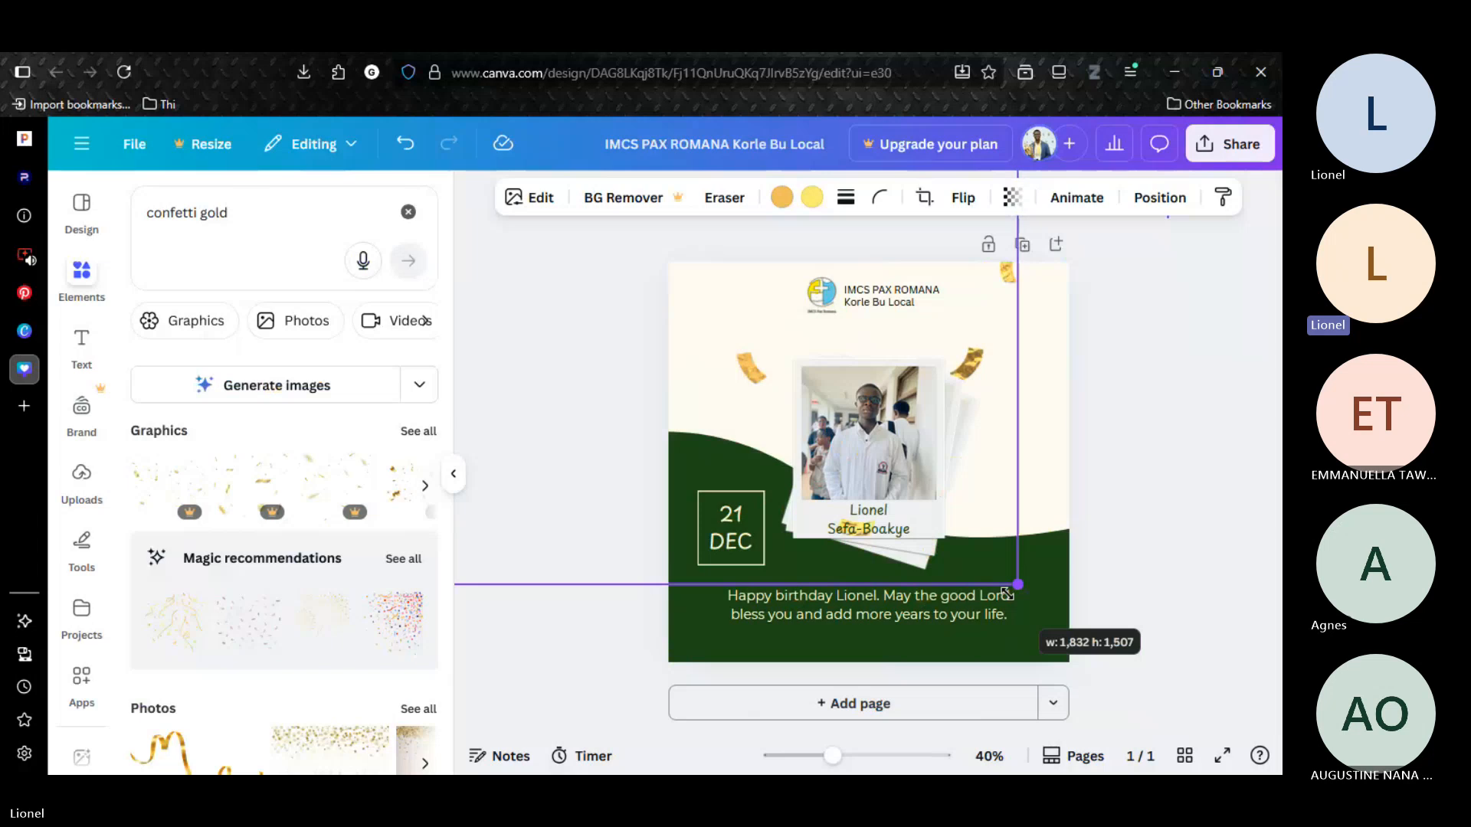
{"action": "left_click_drag", "start_coordinate": [966, 368], "coordinate": [1059, 477]}
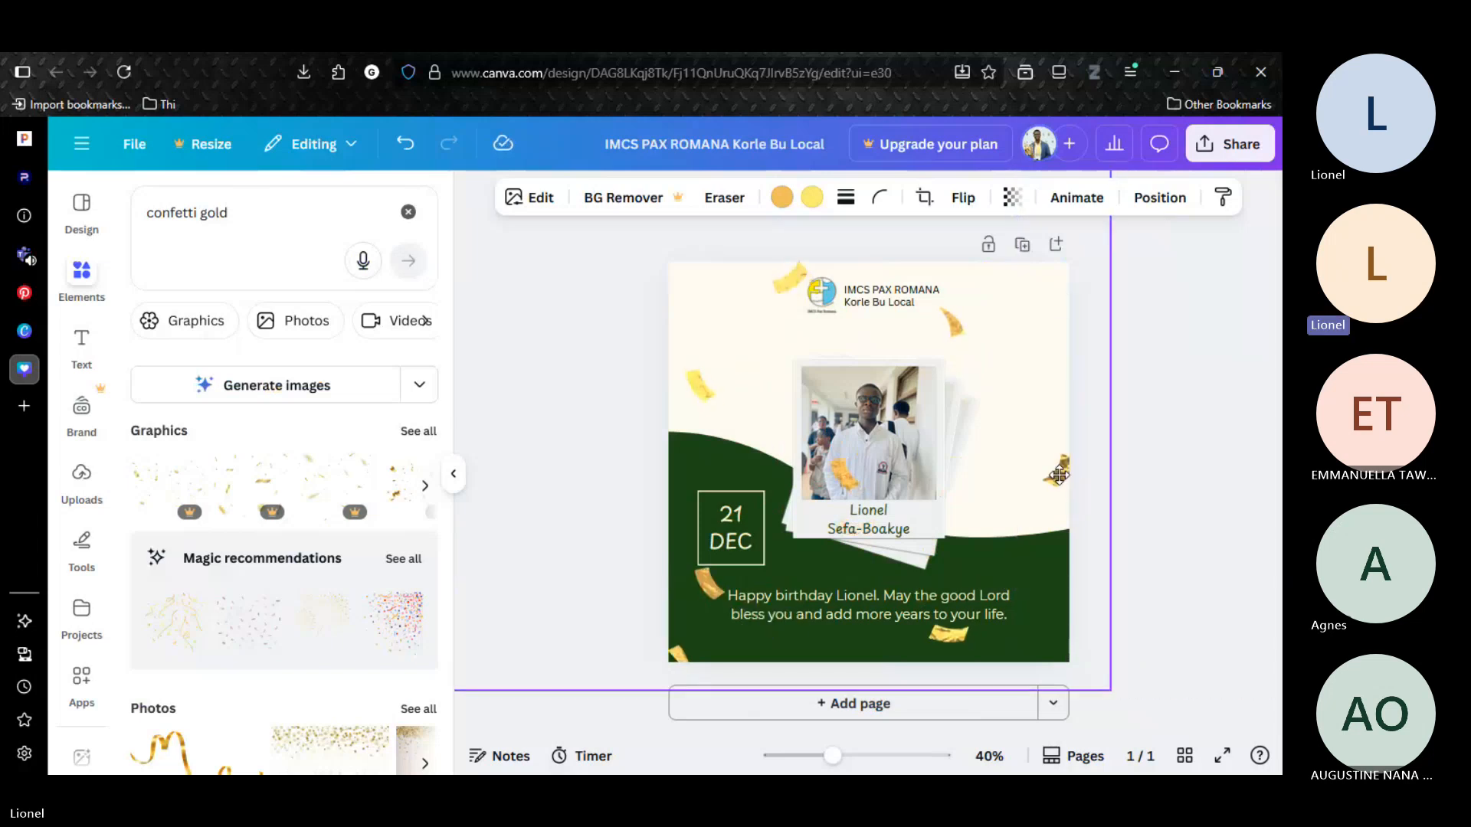
{"action": "left_click", "coordinate": [1196, 476]}
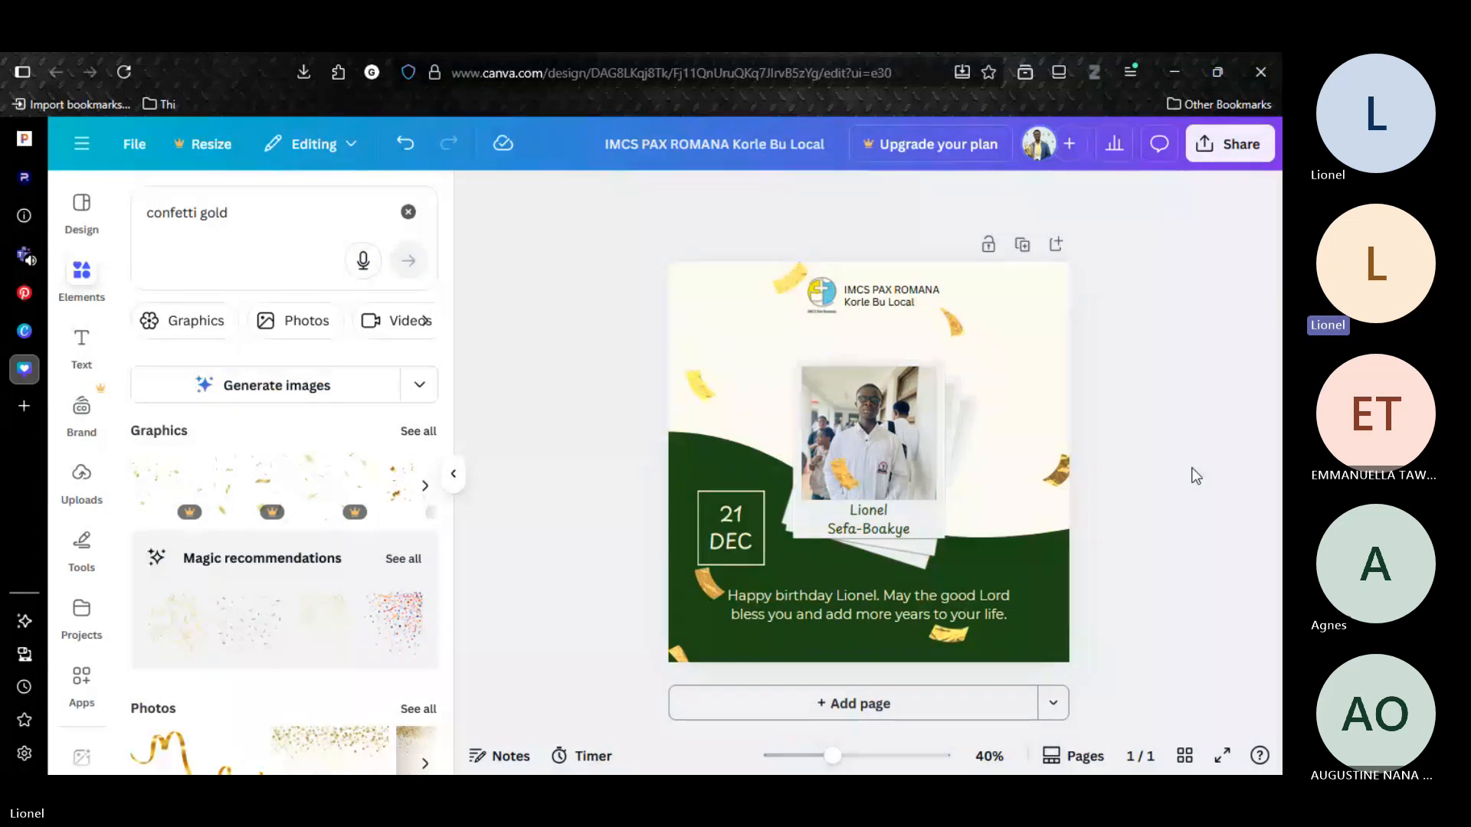
Clear the element search, duplicate the page and send the confetti graphic on page 2 to the back.
{"action": "left_click", "coordinate": [409, 212]}
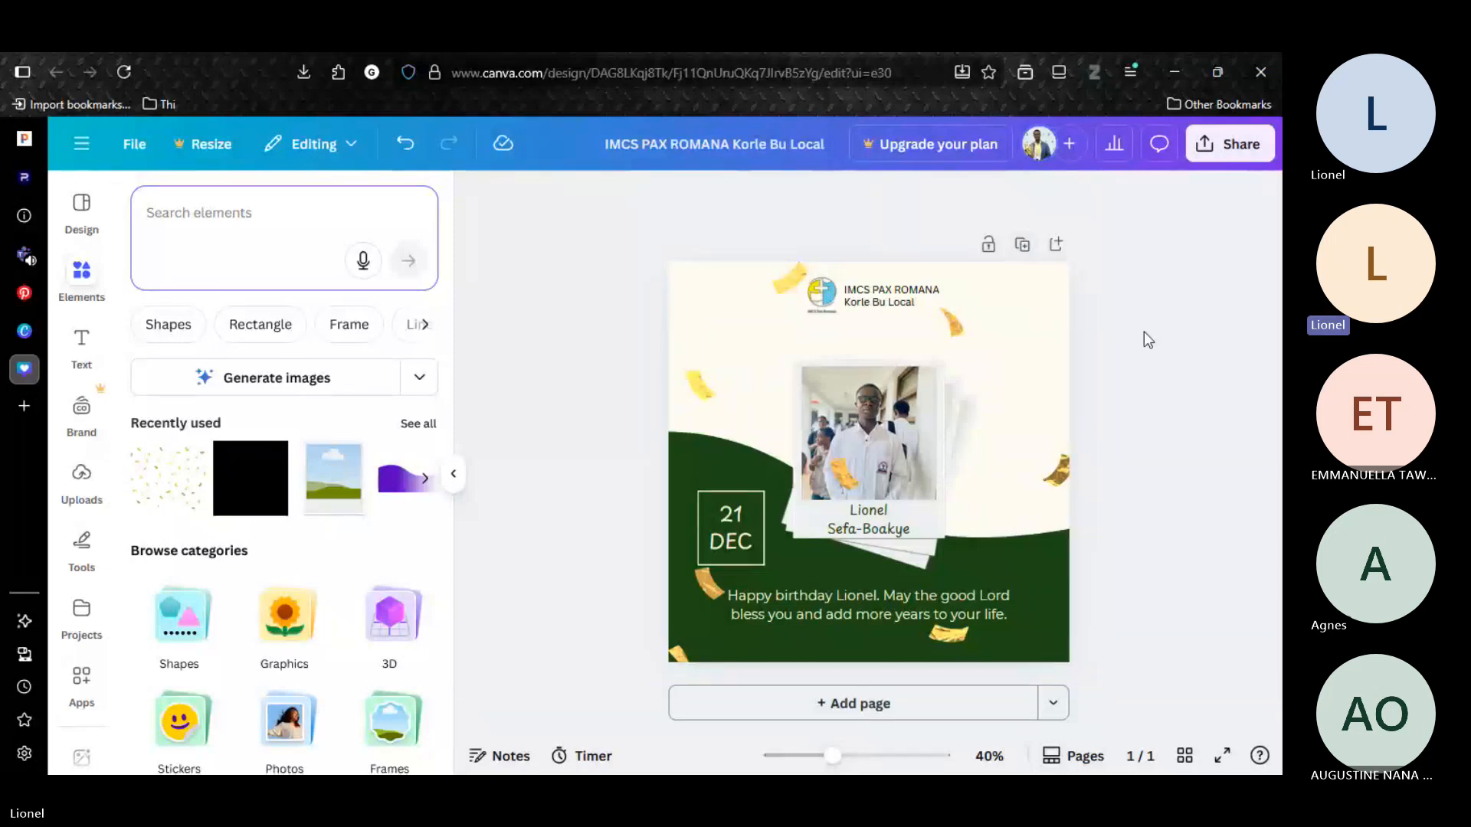
{"action": "left_click", "coordinate": [1022, 244]}
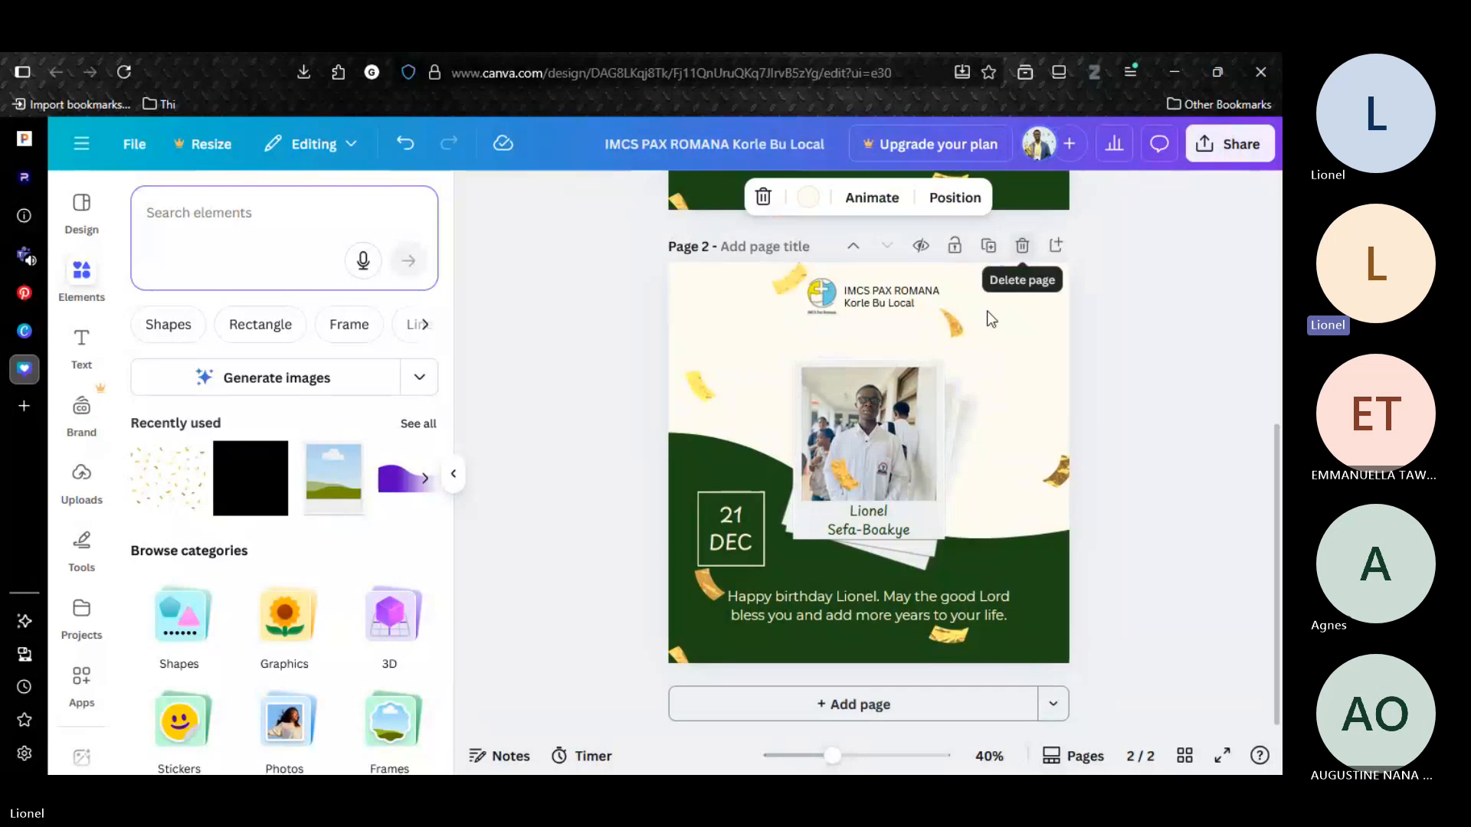
{"action": "left_click", "coordinate": [926, 535]}
{"action": "left_click", "coordinate": [920, 392], "text": "shift"}
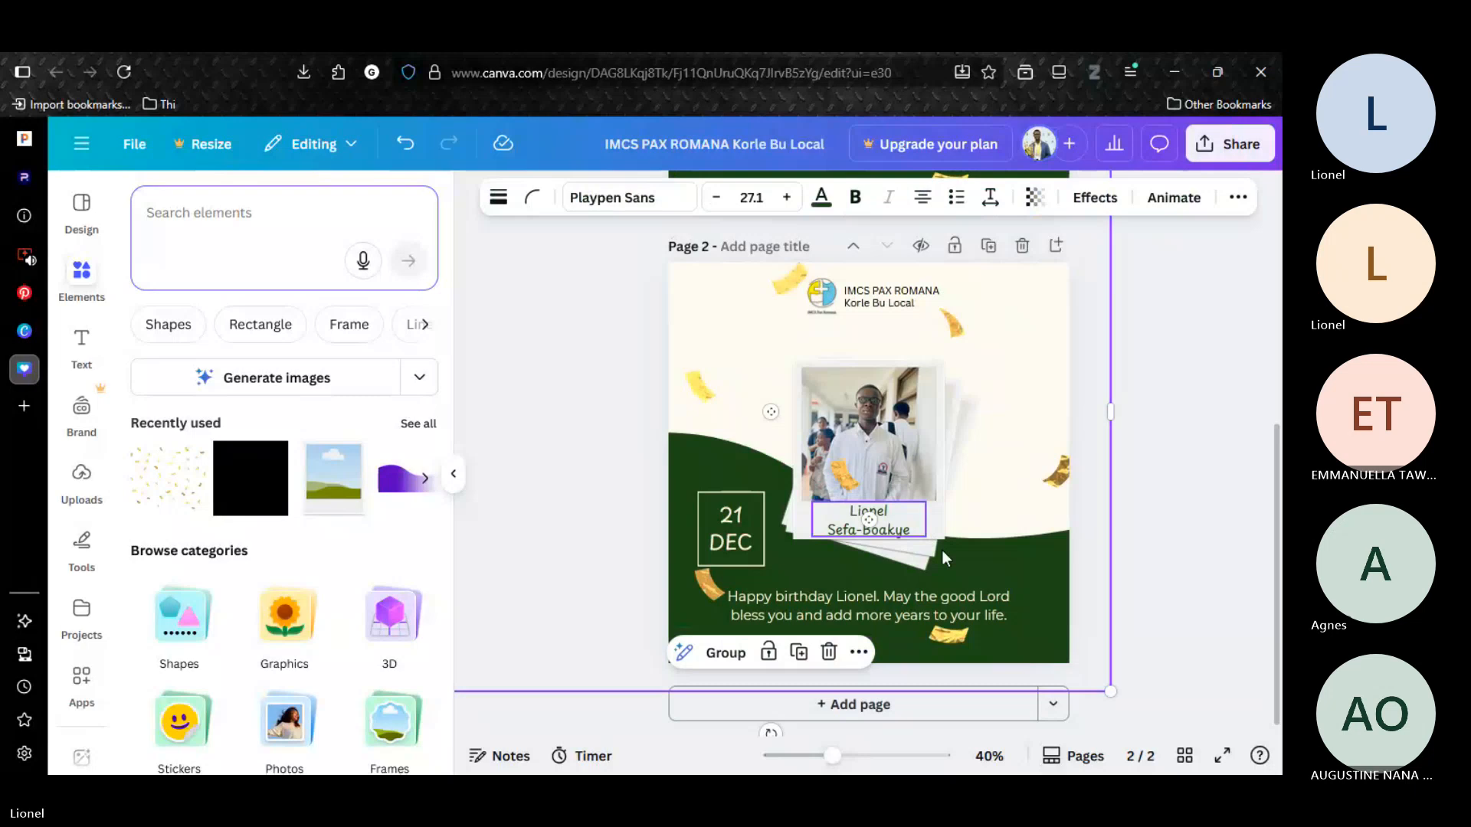
{"action": "left_click", "coordinate": [927, 427]}
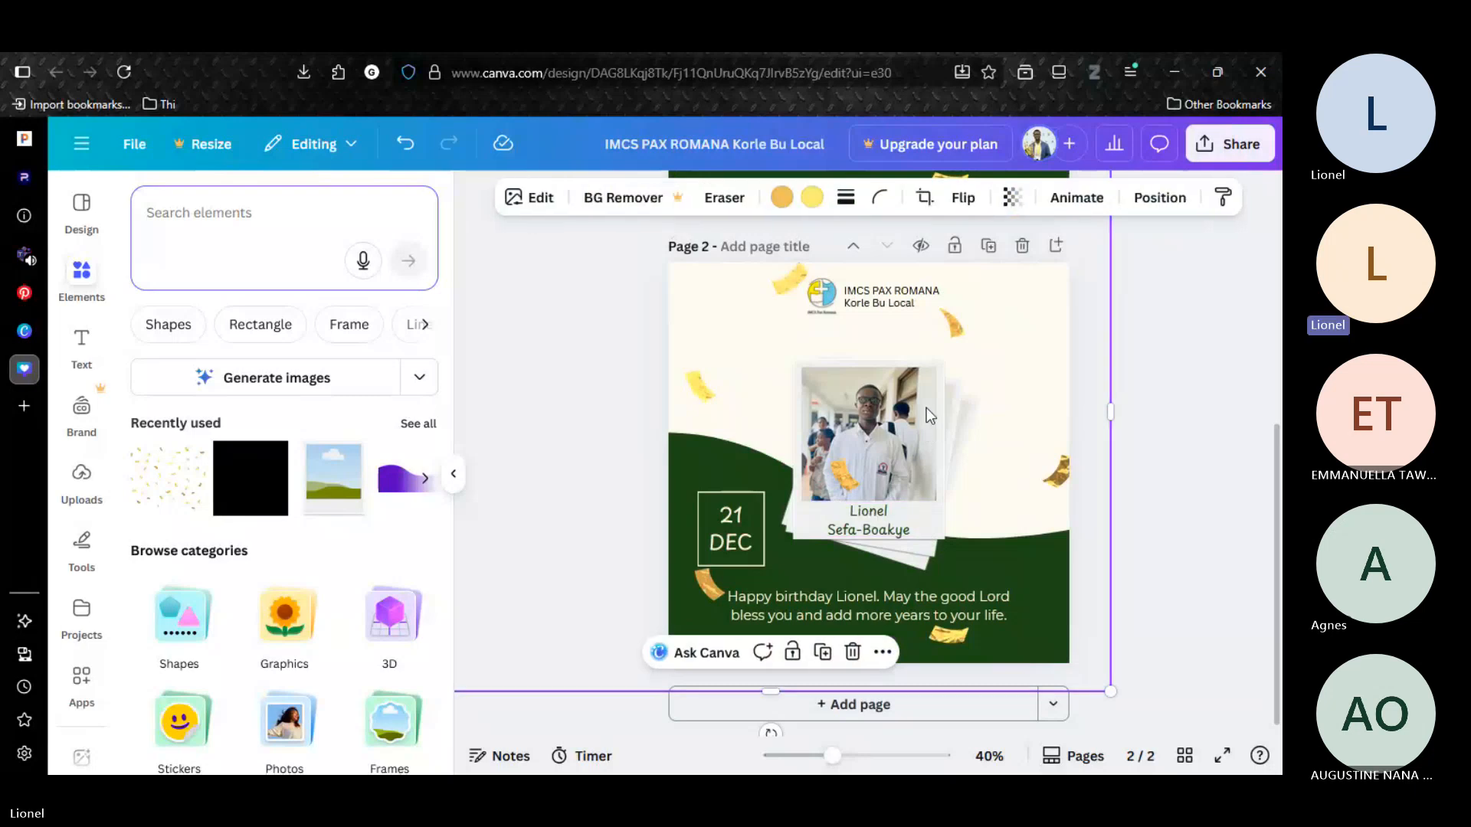
{"action": "left_click", "coordinate": [1159, 200]}
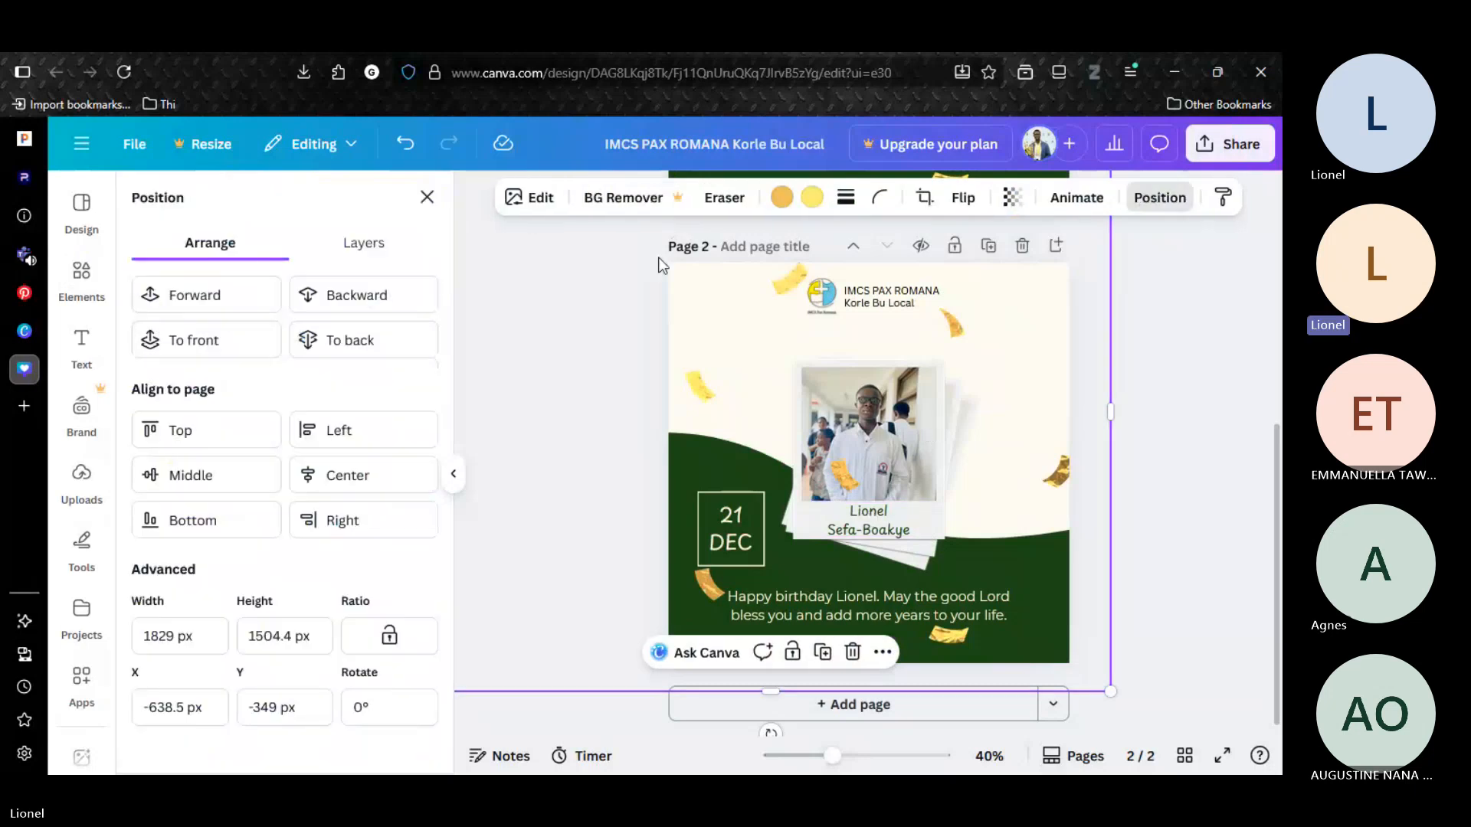
{"action": "left_click", "coordinate": [363, 340]}
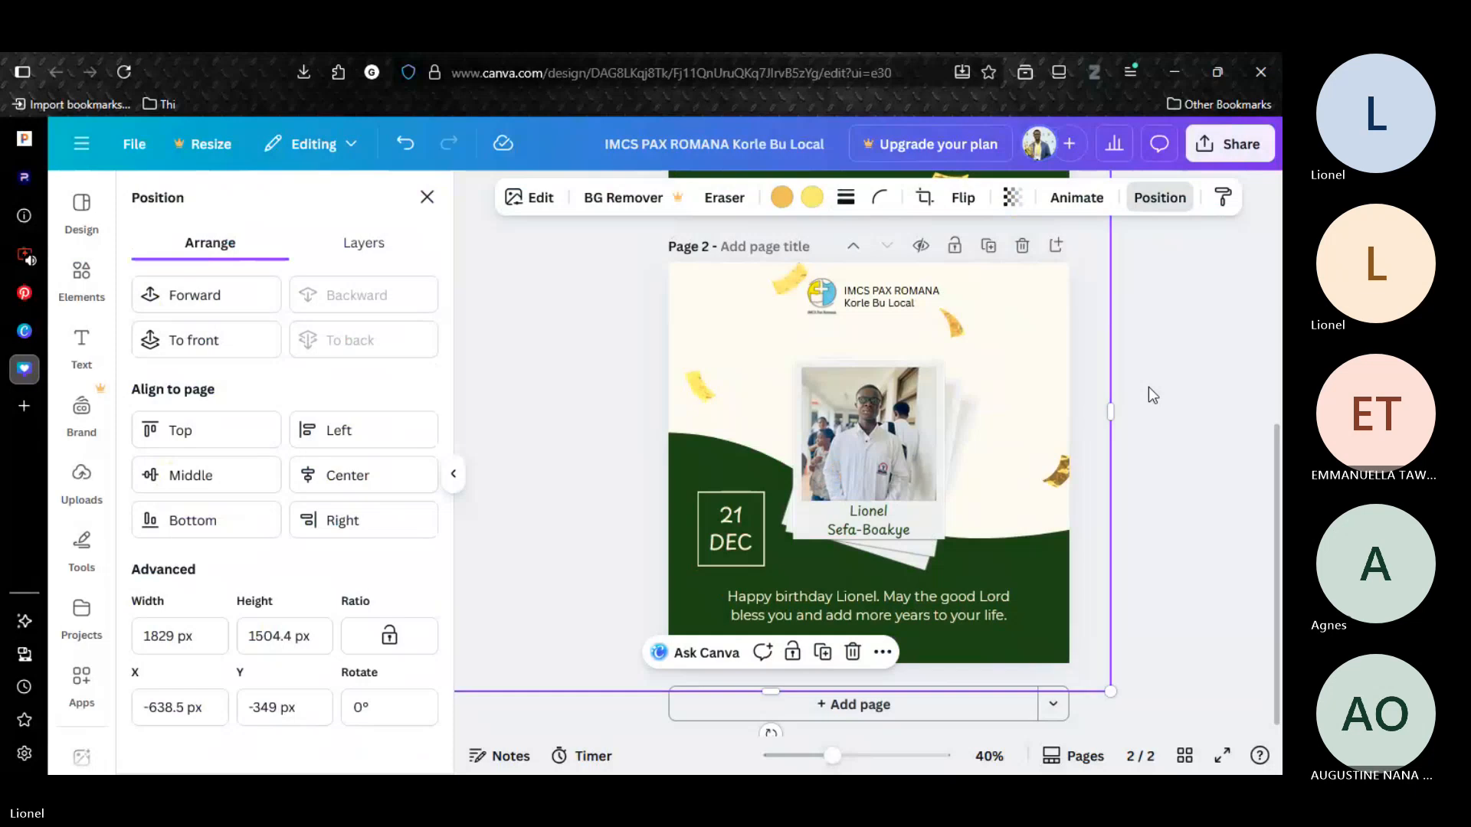
{"action": "left_click", "coordinate": [1148, 389]}
Shift the stacked polaroids together with the name text toward the left side of page 2.
{"action": "left_click", "coordinate": [957, 393]}
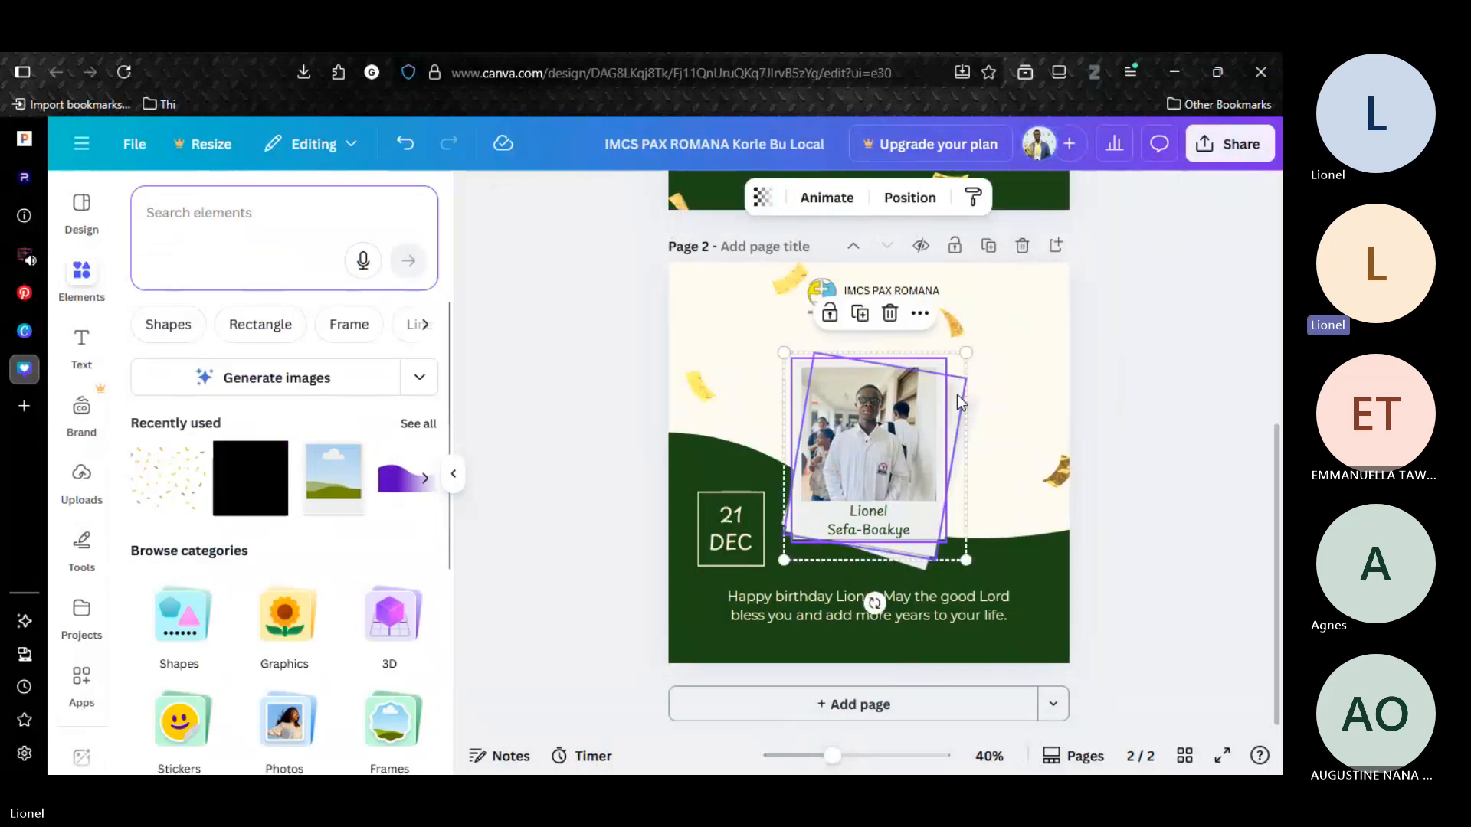
{"action": "left_click", "coordinate": [966, 416]}
{"action": "left_click", "coordinate": [872, 531]}
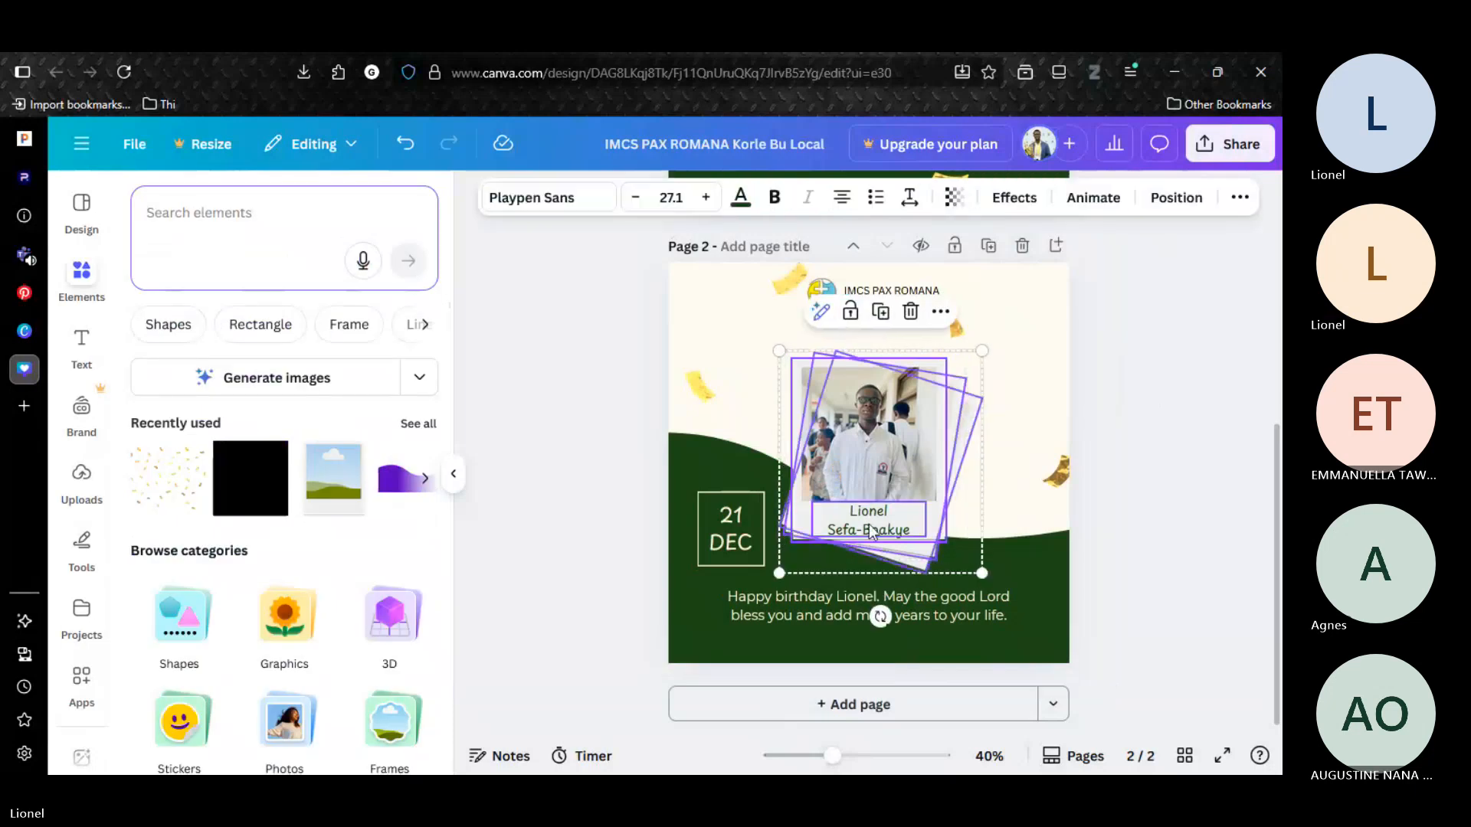
{"action": "key", "text": "shift+Left"}
{"action": "key", "text": "shift+Left"}
{"action": "key", "text": "shift+Left"}
{"action": "key", "text": "shift+Left"}
{"action": "key", "text": "shift+Left"}
{"action": "key", "text": "shift+Left"}
{"action": "key", "text": "shift+Left"}
{"action": "key", "text": "shift+Left"}
{"action": "key", "text": "shift+Left"}
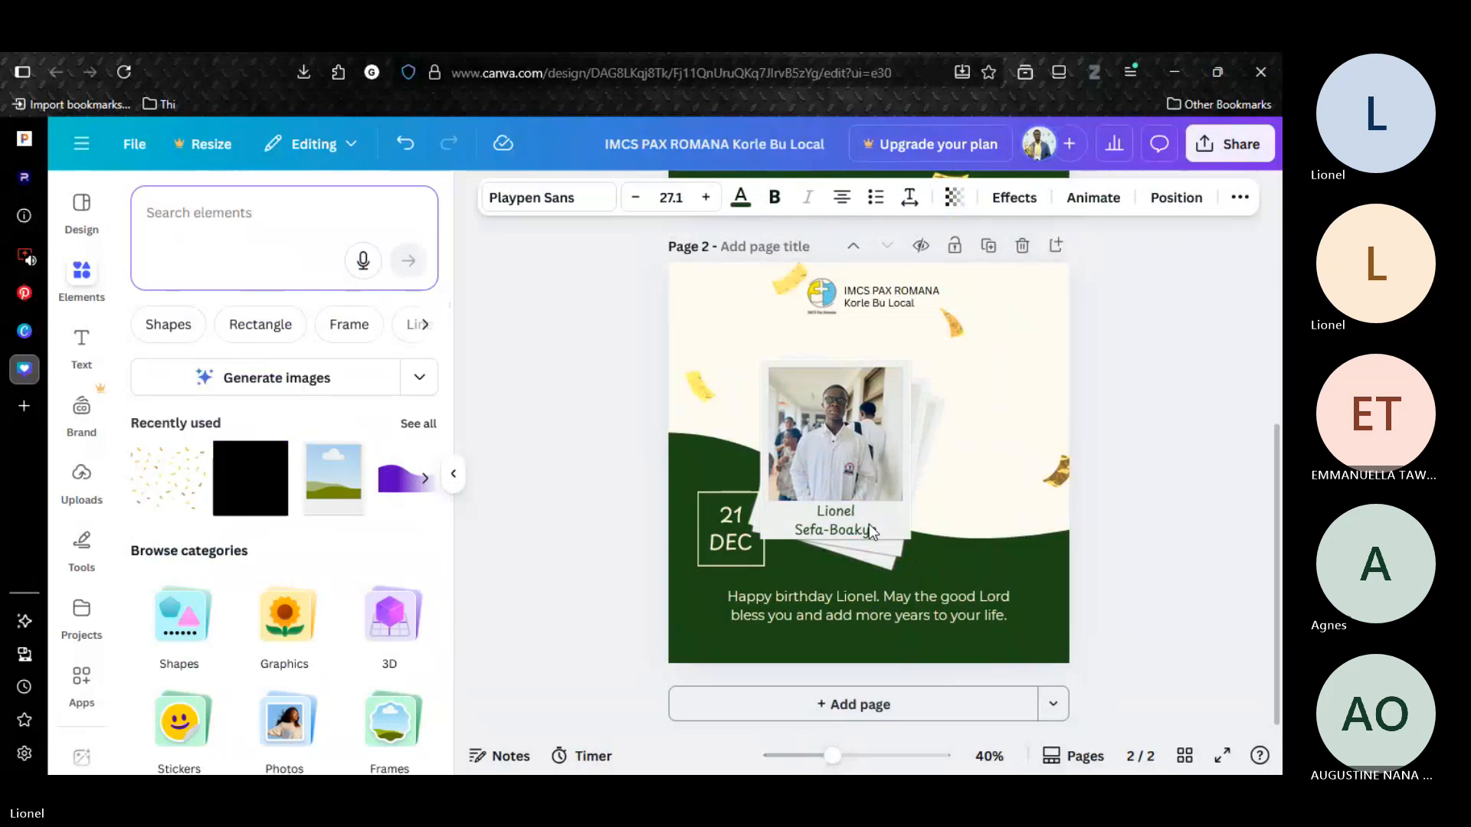
{"action": "key", "text": "shift+Left"}
{"action": "key", "text": "shift+Left"}
{"action": "key", "text": "shift+Left"}
{"action": "key", "text": "shift+Left"}
{"action": "key", "text": "shift+Left"}
{"action": "key", "text": "shift+Left"}
{"action": "key", "text": "shift+Left"}
{"action": "key", "text": "shift+Left"}
{"action": "key", "text": "shift+Left"}
{"action": "key", "text": "shift+Left"}
{"action": "key", "text": "shift+Left"}
{"action": "key", "text": "shift+Left"}
{"action": "key", "text": "shift+Left"}
{"action": "key", "text": "shift+Left"}
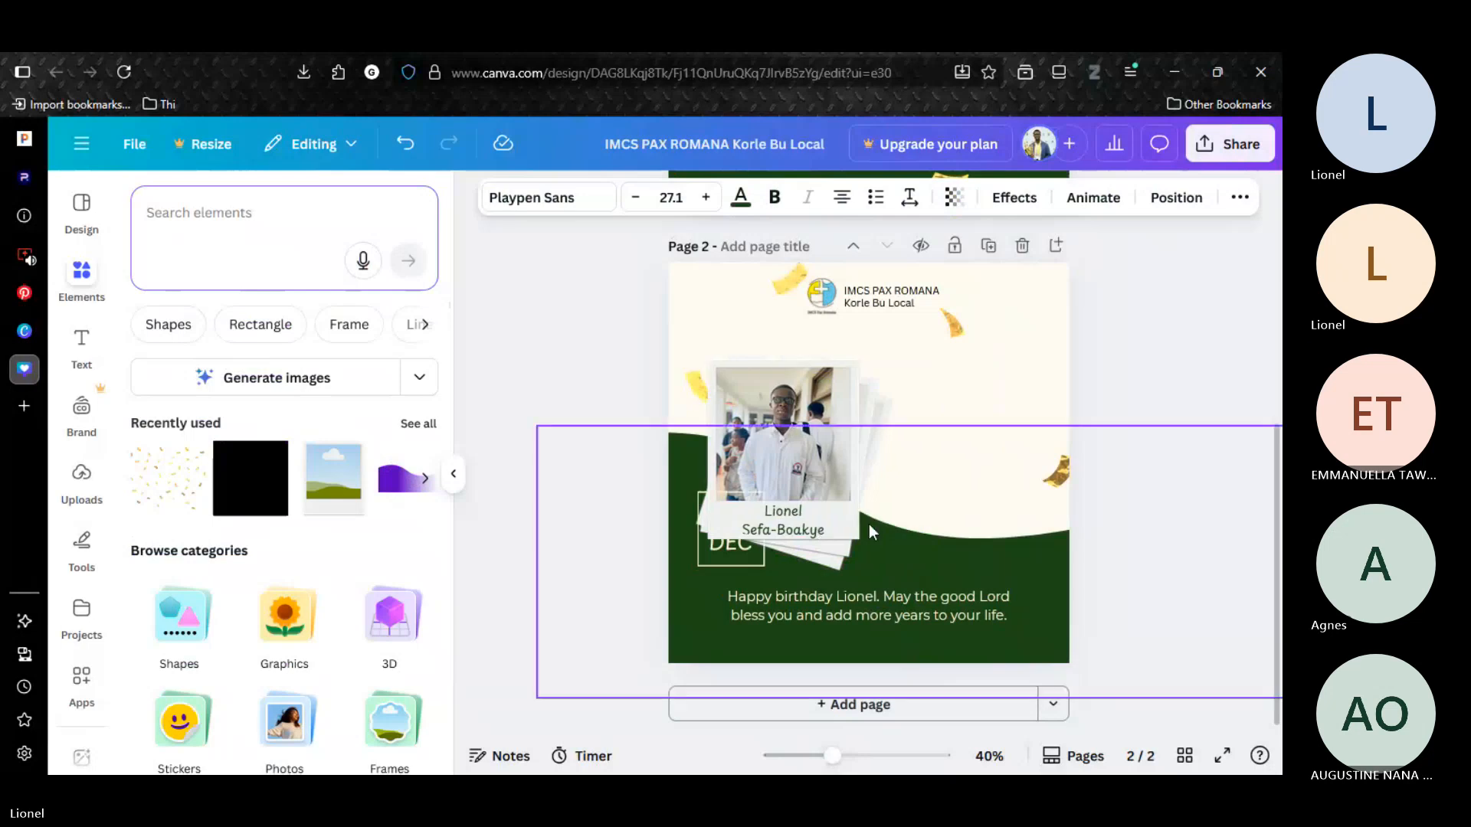
{"action": "key", "text": "Escape"}
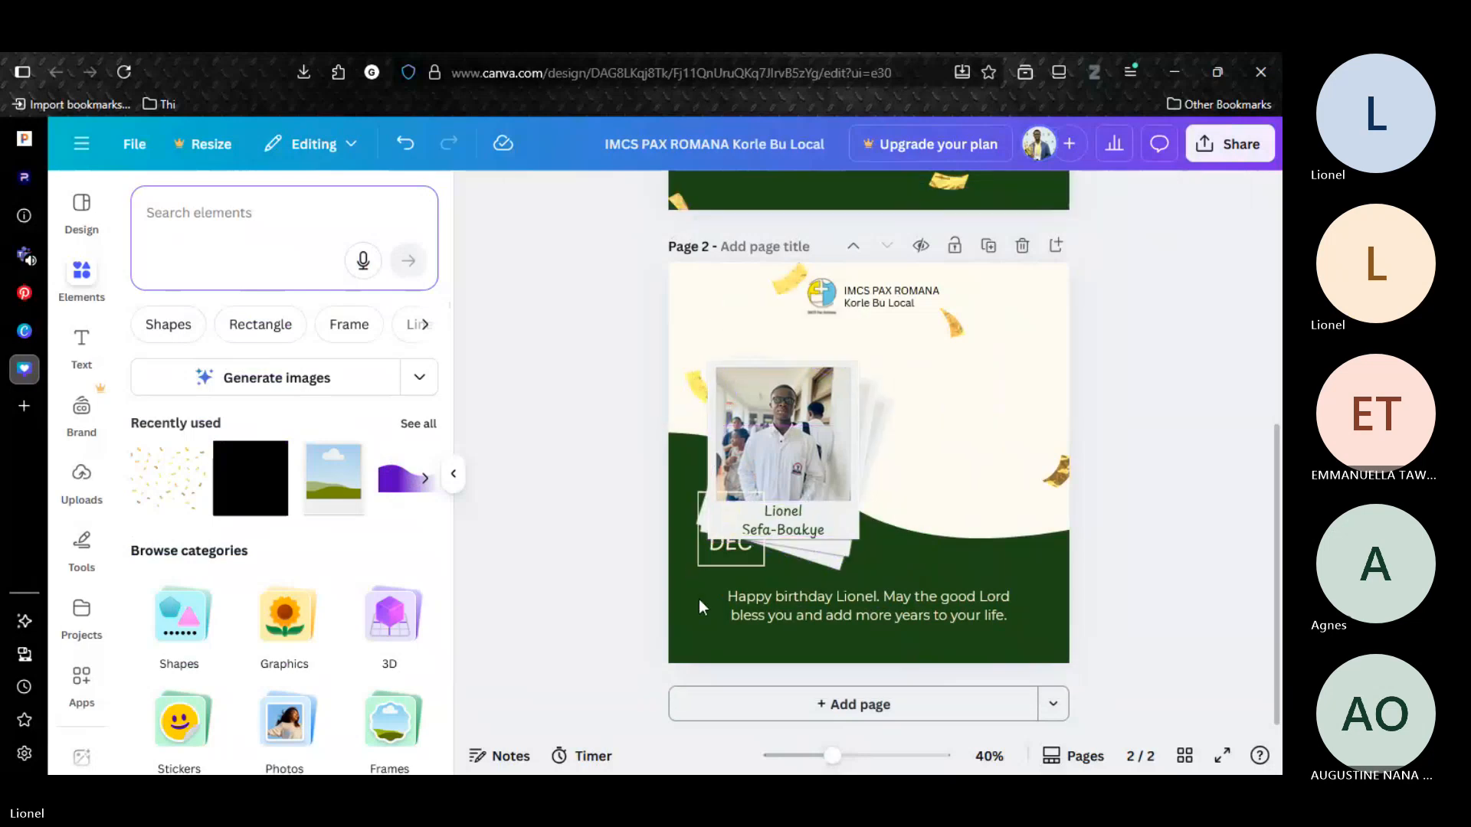
Group the date text with its frame on page 2 and move the group to the cream area right of the polaroids.
{"action": "left_click", "coordinate": [731, 564]}
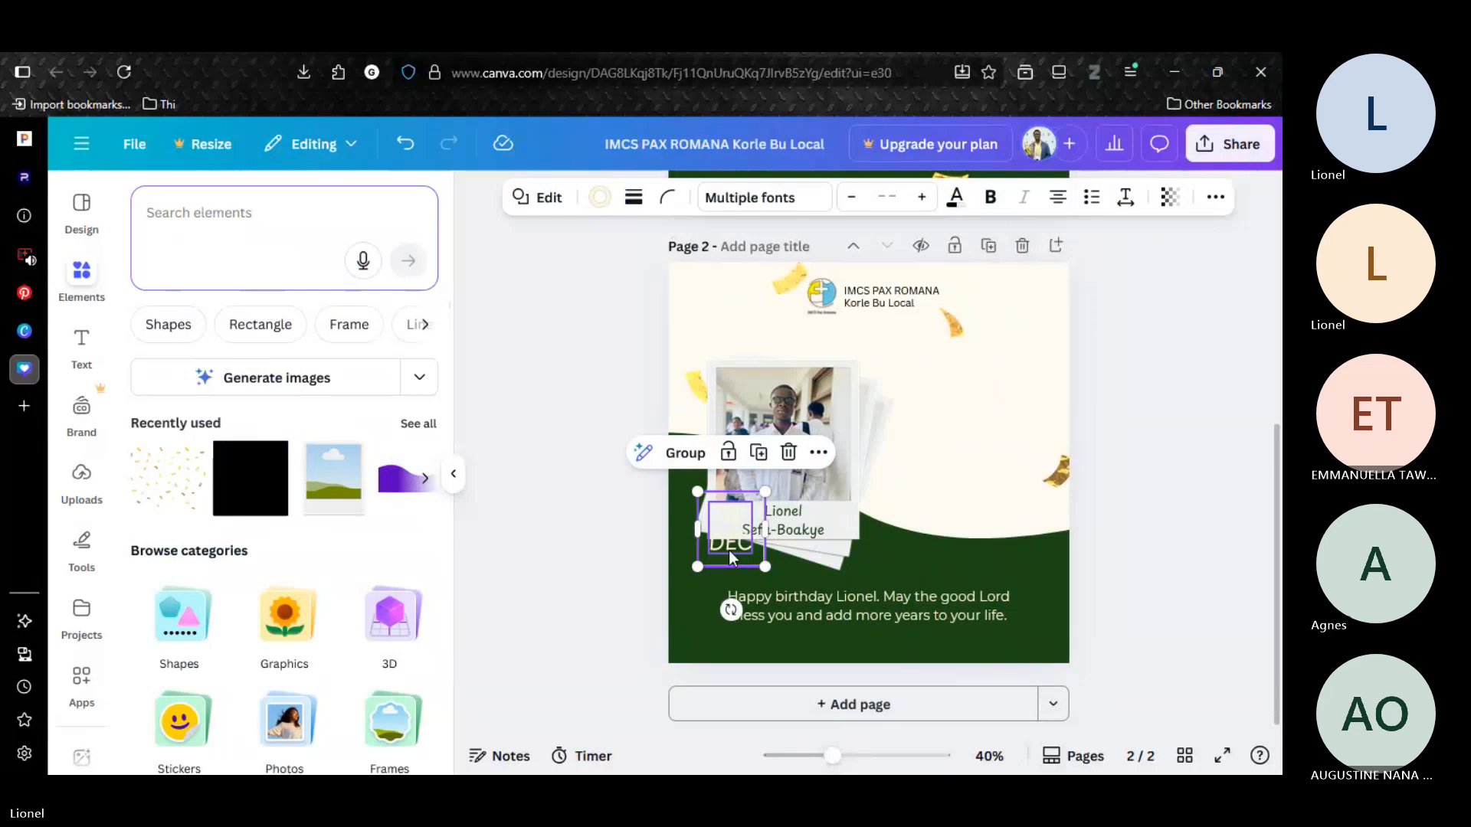
{"action": "left_click", "coordinate": [729, 550]}
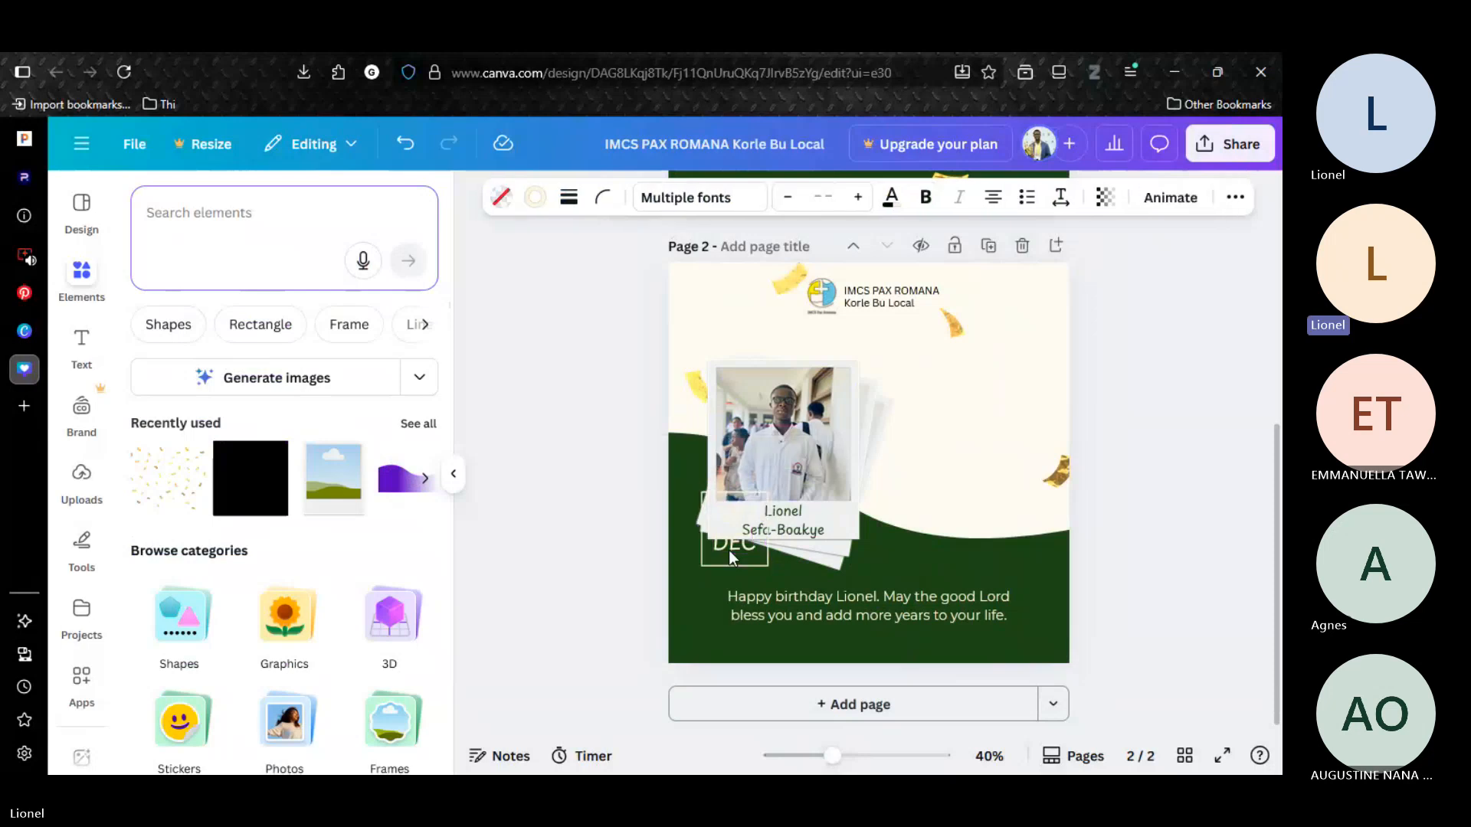
{"action": "key", "text": "shift+Right"}
{"action": "key", "text": "shift+Right"}
{"action": "key", "text": "shift+Right"}
{"action": "key", "text": "shift+Right"}
{"action": "key", "text": "shift+Right"}
{"action": "key", "text": "shift+Right"}
{"action": "key", "text": "shift+Right"}
{"action": "key", "text": "shift+Right"}
{"action": "key", "text": "shift+Right"}
{"action": "key", "text": "shift+Right"}
{"action": "key", "text": "shift+Right"}
{"action": "key", "text": "shift+Right"}
{"action": "key", "text": "shift+Right"}
{"action": "key", "text": "shift+Right"}
{"action": "key", "text": "shift+Right"}
{"action": "key", "text": "shift+Right"}
{"action": "key", "text": "shift+Right"}
{"action": "key", "text": "shift+Right"}
{"action": "key", "text": "shift+Right"}
{"action": "key", "text": "shift+Right"}
{"action": "key", "text": "shift+Right"}
{"action": "key", "text": "shift+Right"}
{"action": "key", "text": "shift+Right"}
{"action": "key", "text": "shift+Right"}
{"action": "key", "text": "shift+Right"}
{"action": "key", "text": "shift+Right"}
{"action": "key", "text": "shift+Right"}
{"action": "key", "text": "shift+Right"}
{"action": "key", "text": "shift+Right"}
{"action": "key", "text": "shift+Right"}
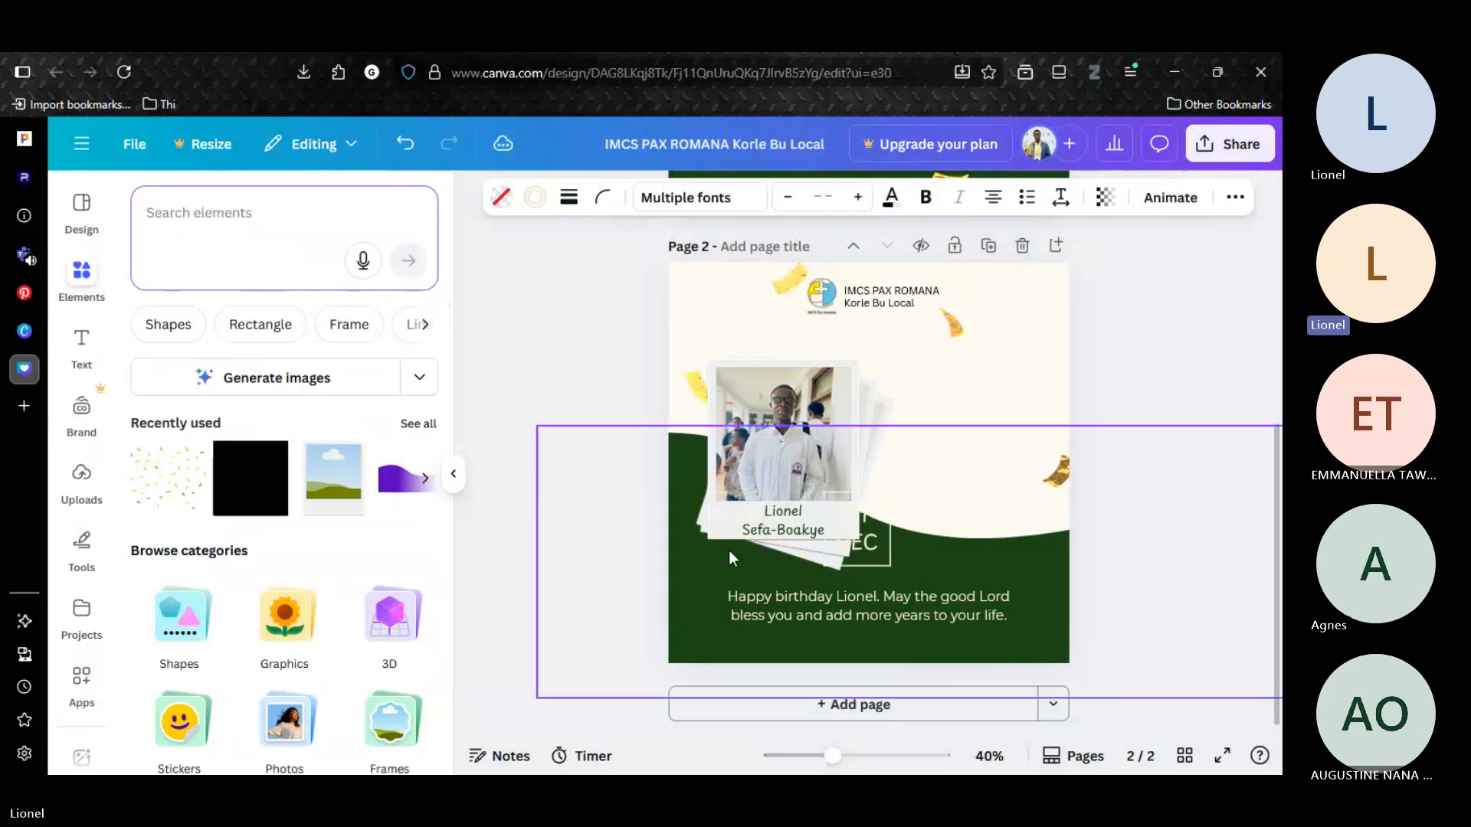
{"action": "key", "text": "shift+Up"}
{"action": "key", "text": "shift+Up"}
{"action": "key", "text": "shift+Up"}
{"action": "key", "text": "shift+Up"}
{"action": "key", "text": "shift+Up"}
{"action": "key", "text": "shift+Up"}
{"action": "key", "text": "shift+Up"}
{"action": "key", "text": "shift+Up"}
{"action": "key", "text": "shift+Up"}
{"action": "key", "text": "shift+Up"}
Change the colour of the grouped date text on page 2 to the document's dark green.
{"action": "left_click", "coordinate": [891, 197]}
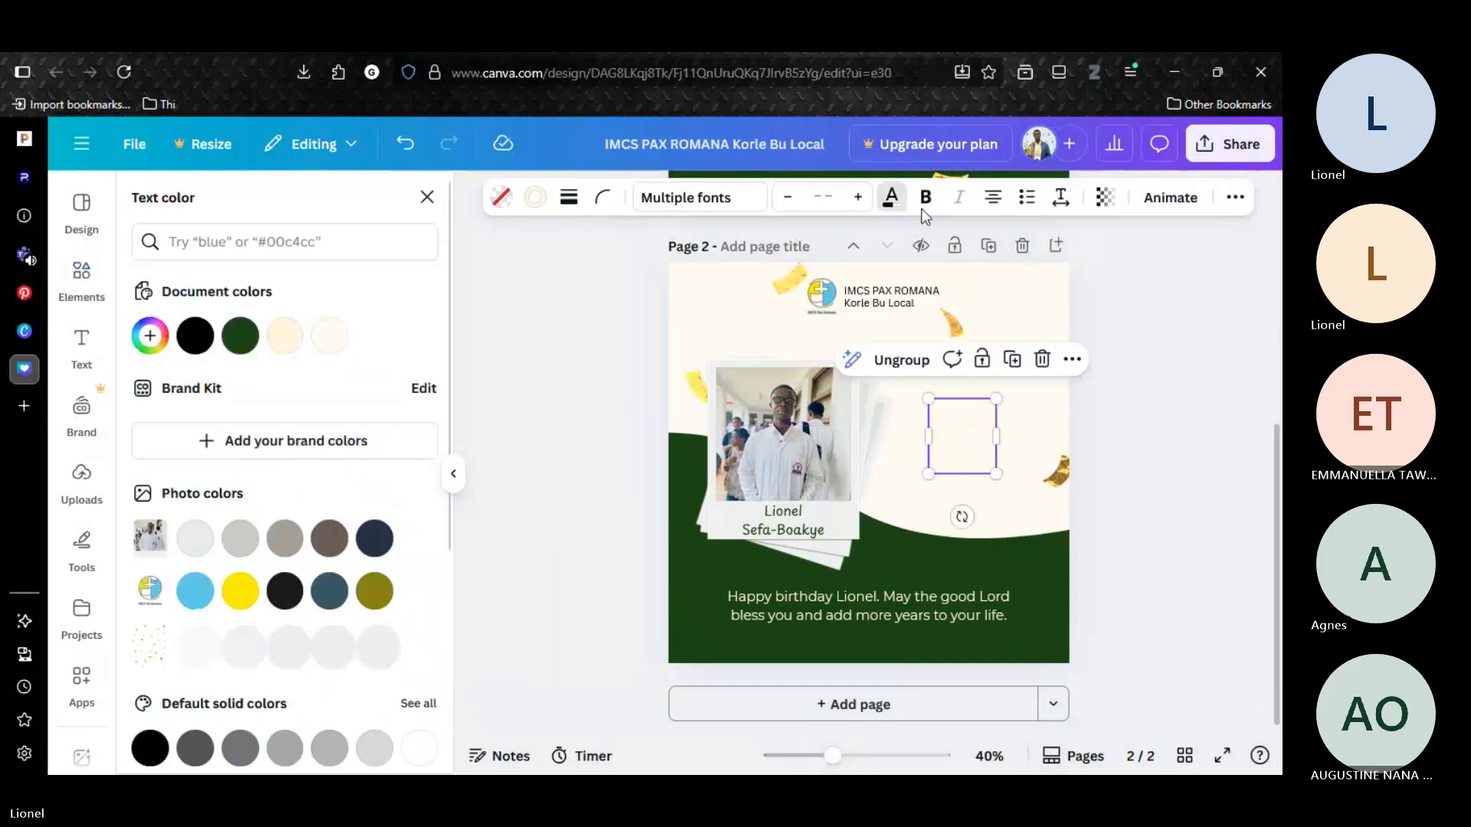
{"action": "left_click", "coordinate": [1100, 471]}
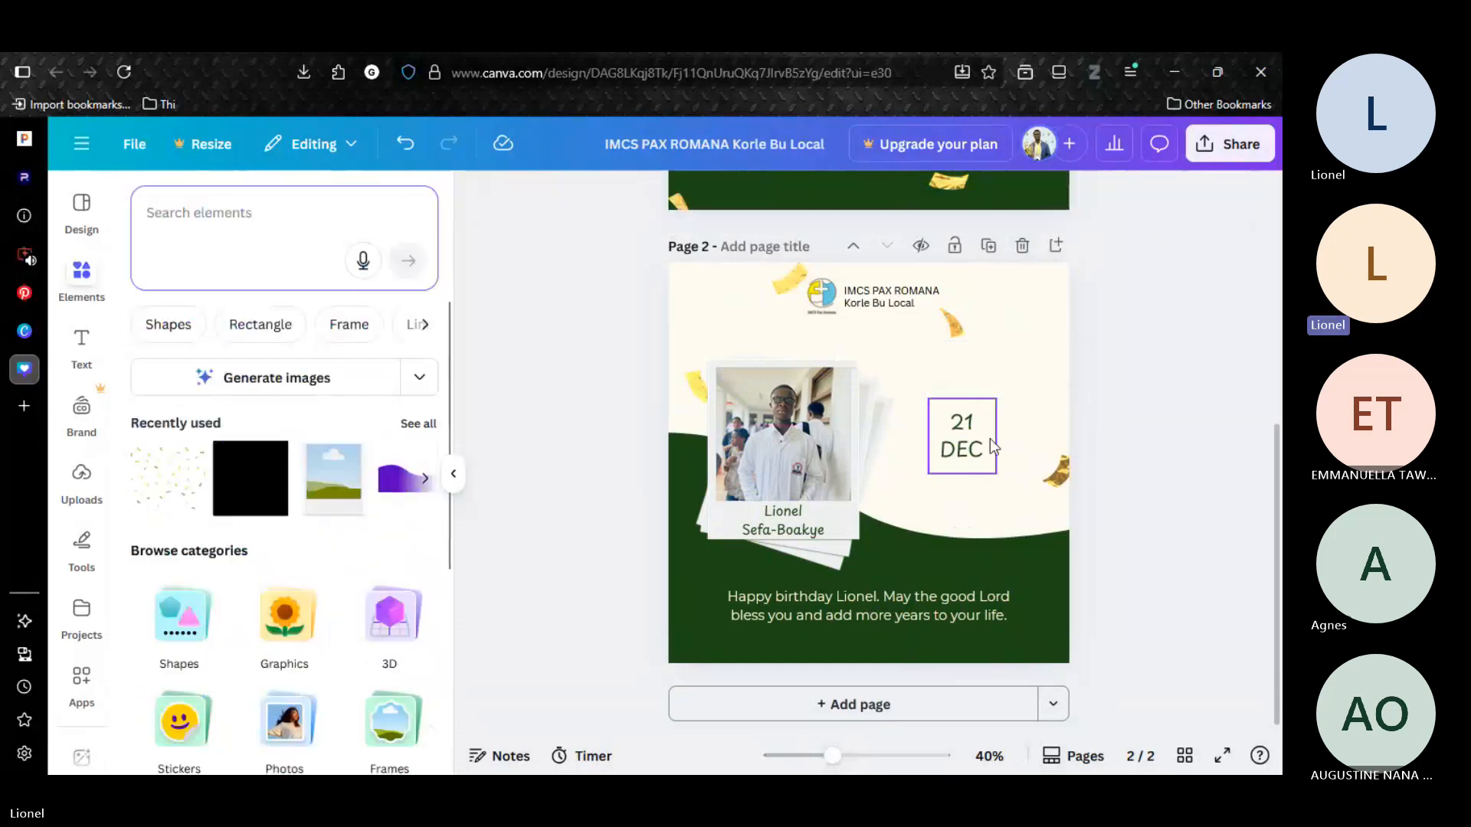
{"action": "left_click", "coordinate": [990, 439]}
{"action": "left_click", "coordinate": [892, 205]}
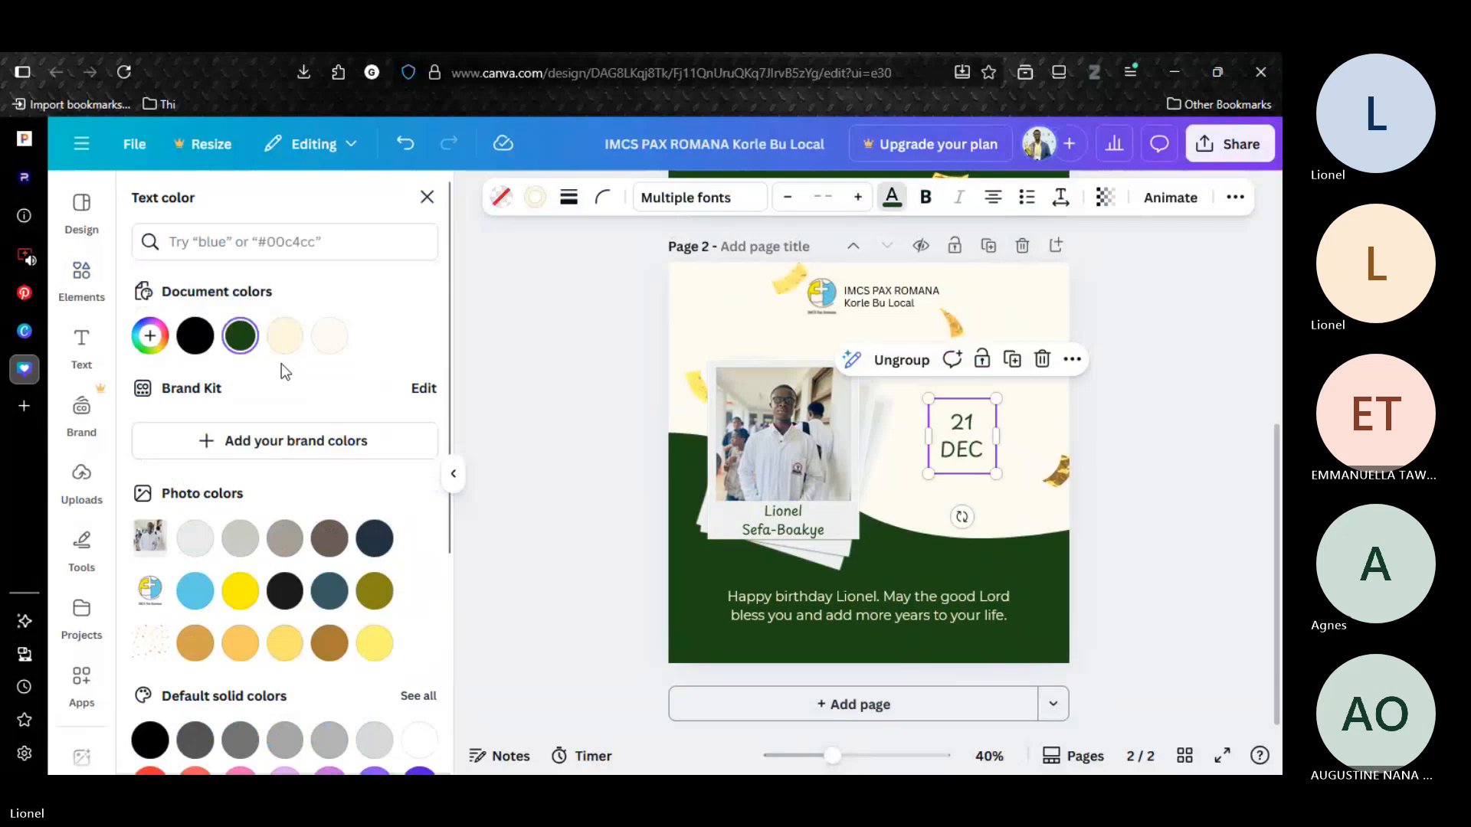
{"action": "left_click", "coordinate": [1167, 391]}
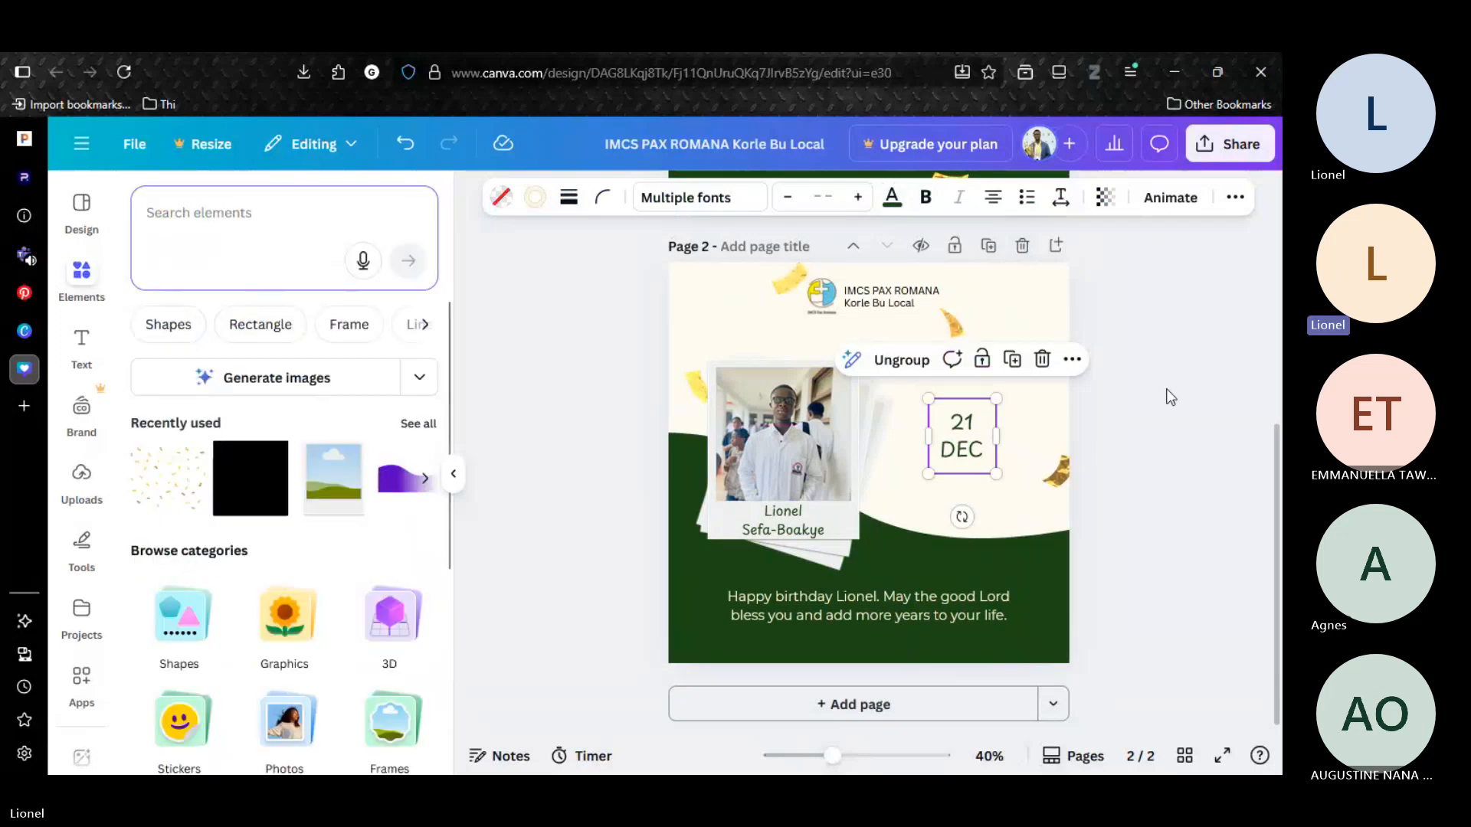
Ungroup the date from its frame on page 2 and set the frame's stroke colour to dark green.
{"action": "left_click", "coordinate": [909, 366]}
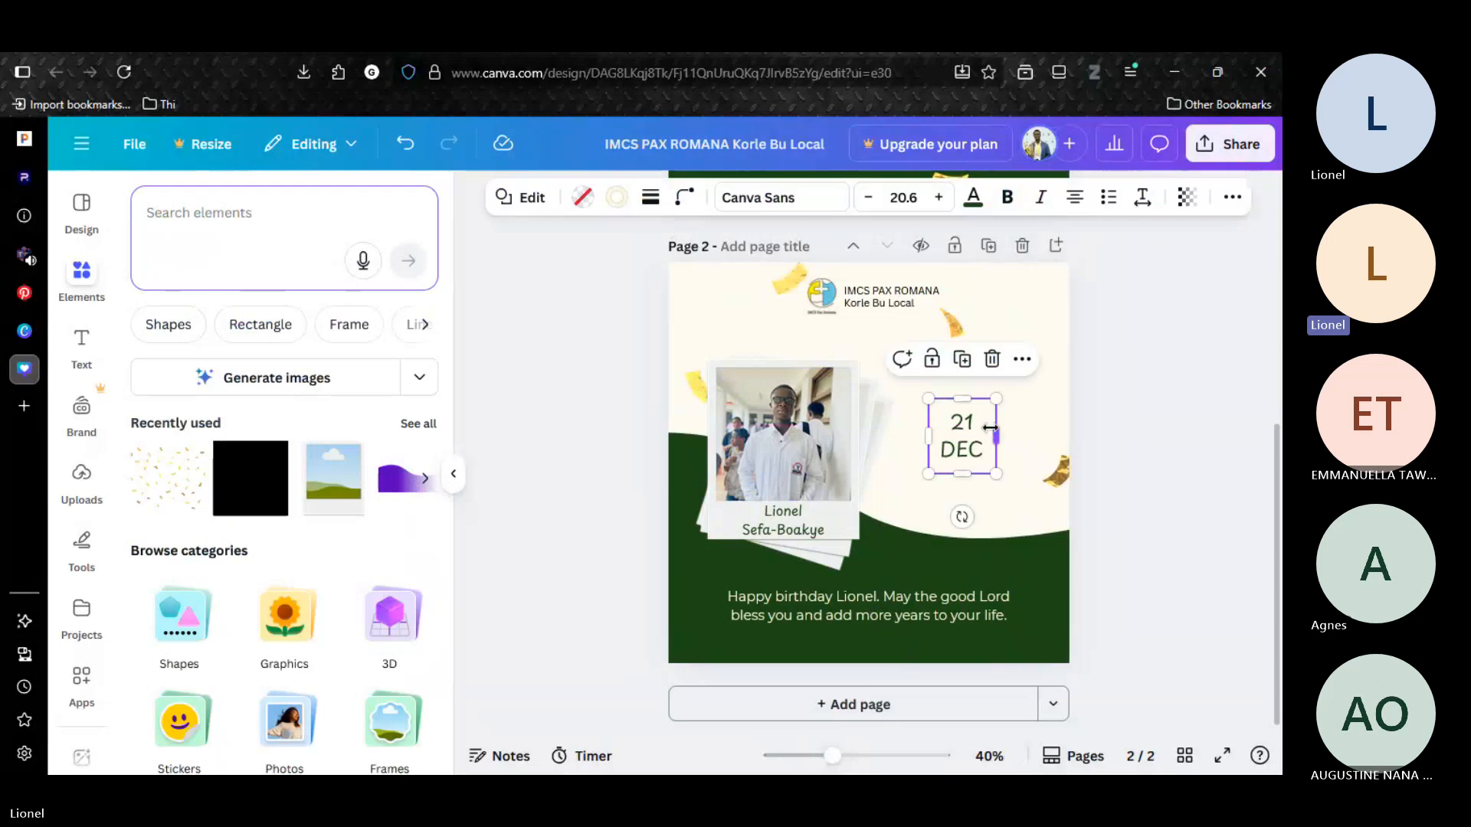
{"action": "left_click", "coordinate": [617, 198]}
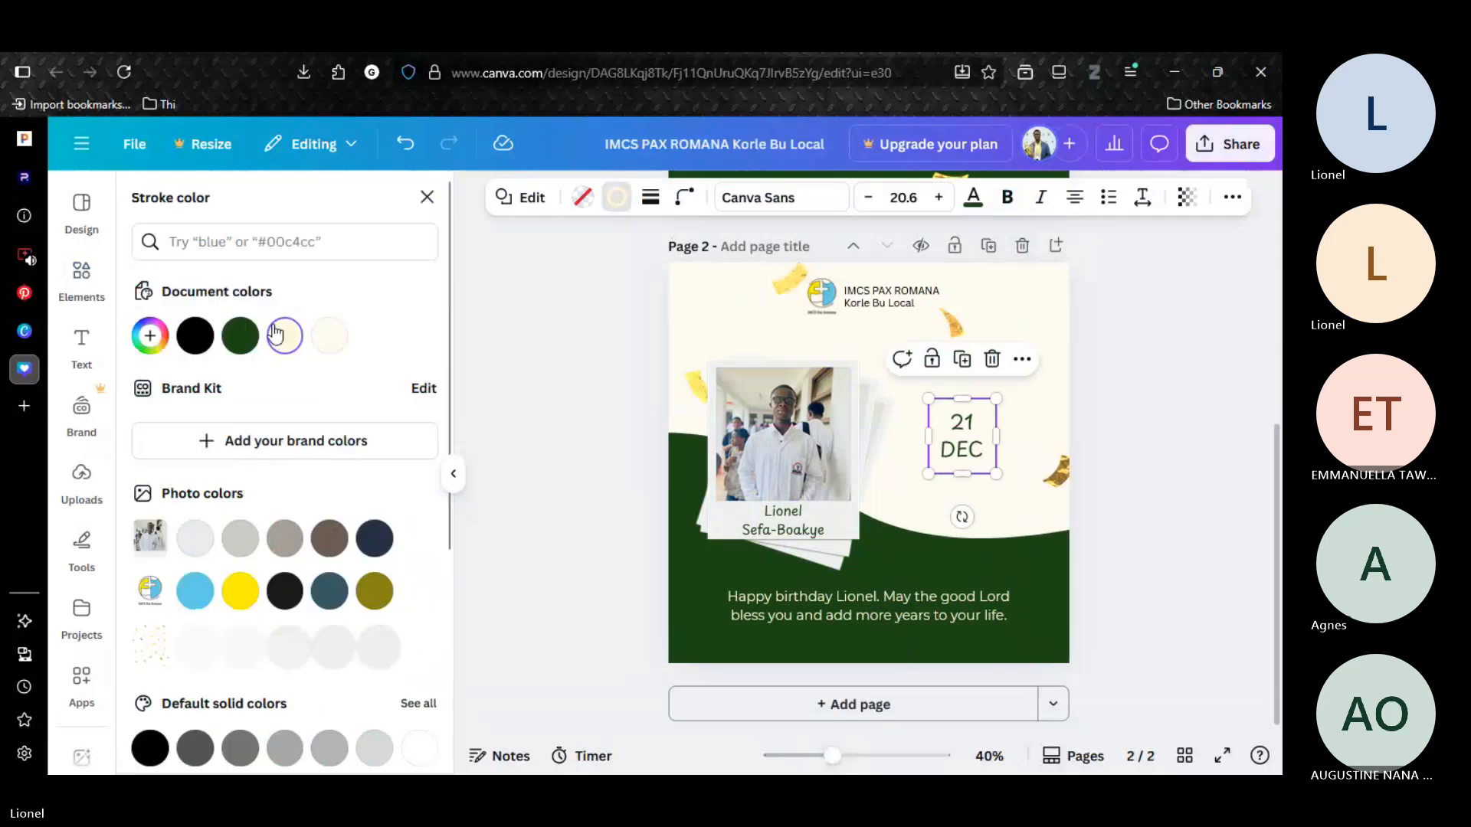
{"action": "left_click", "coordinate": [240, 335]}
{"action": "left_click", "coordinate": [1180, 319]}
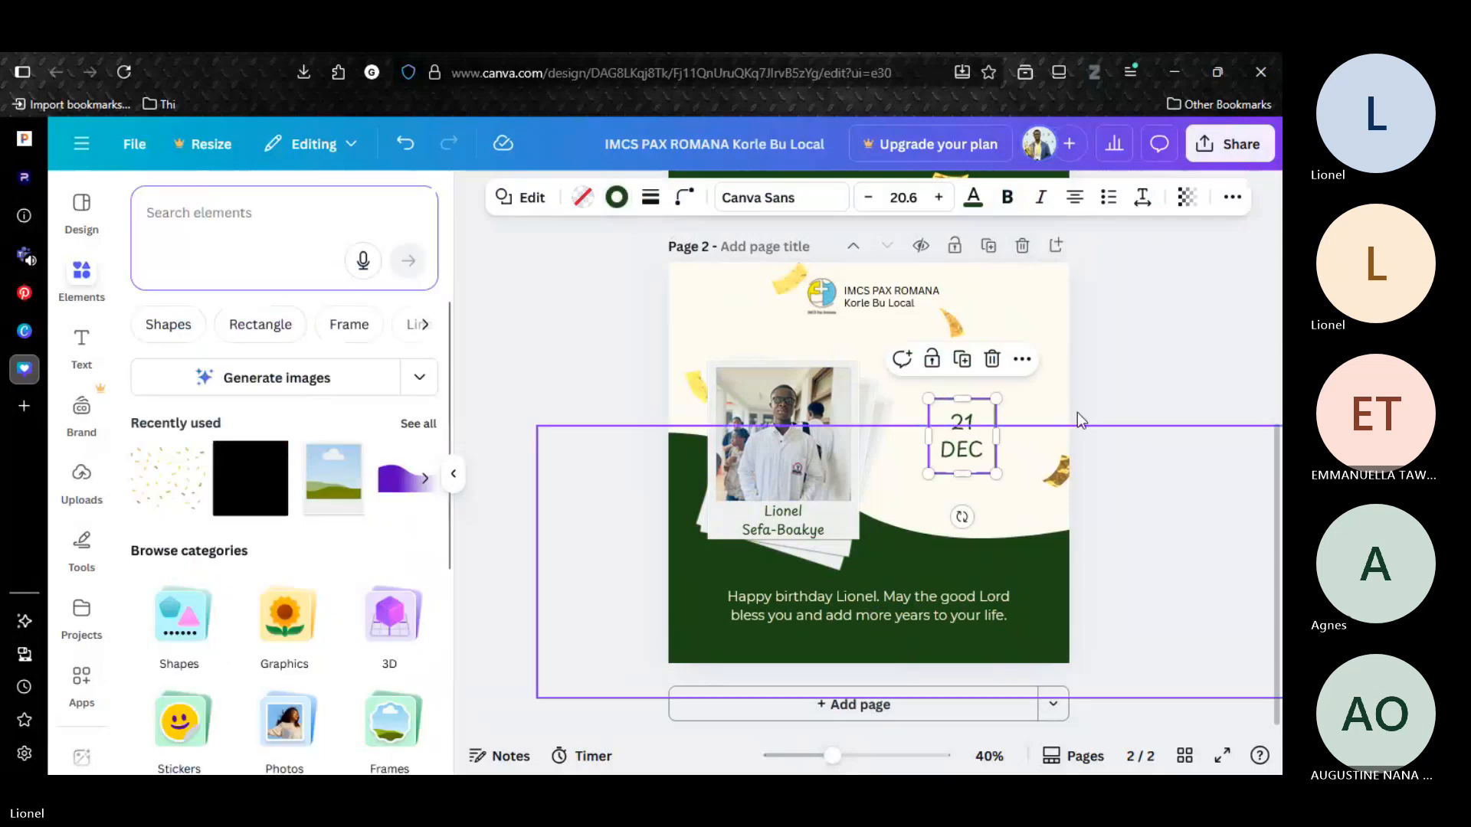
Regroup the date text with its frame and move the group up to the cream area right of the logo.
{"action": "left_click", "coordinate": [989, 422]}
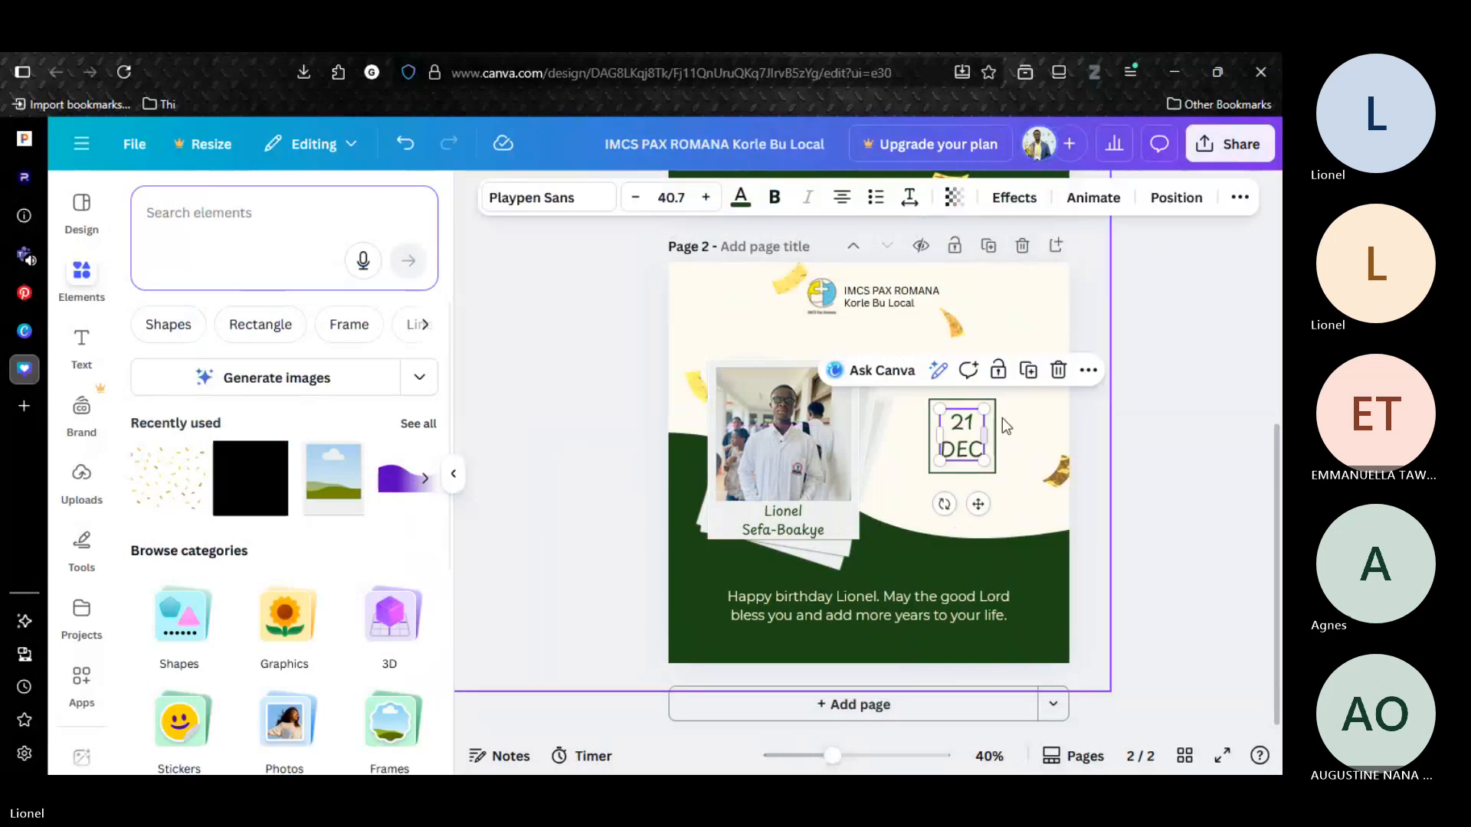
{"action": "key", "text": "Escape"}
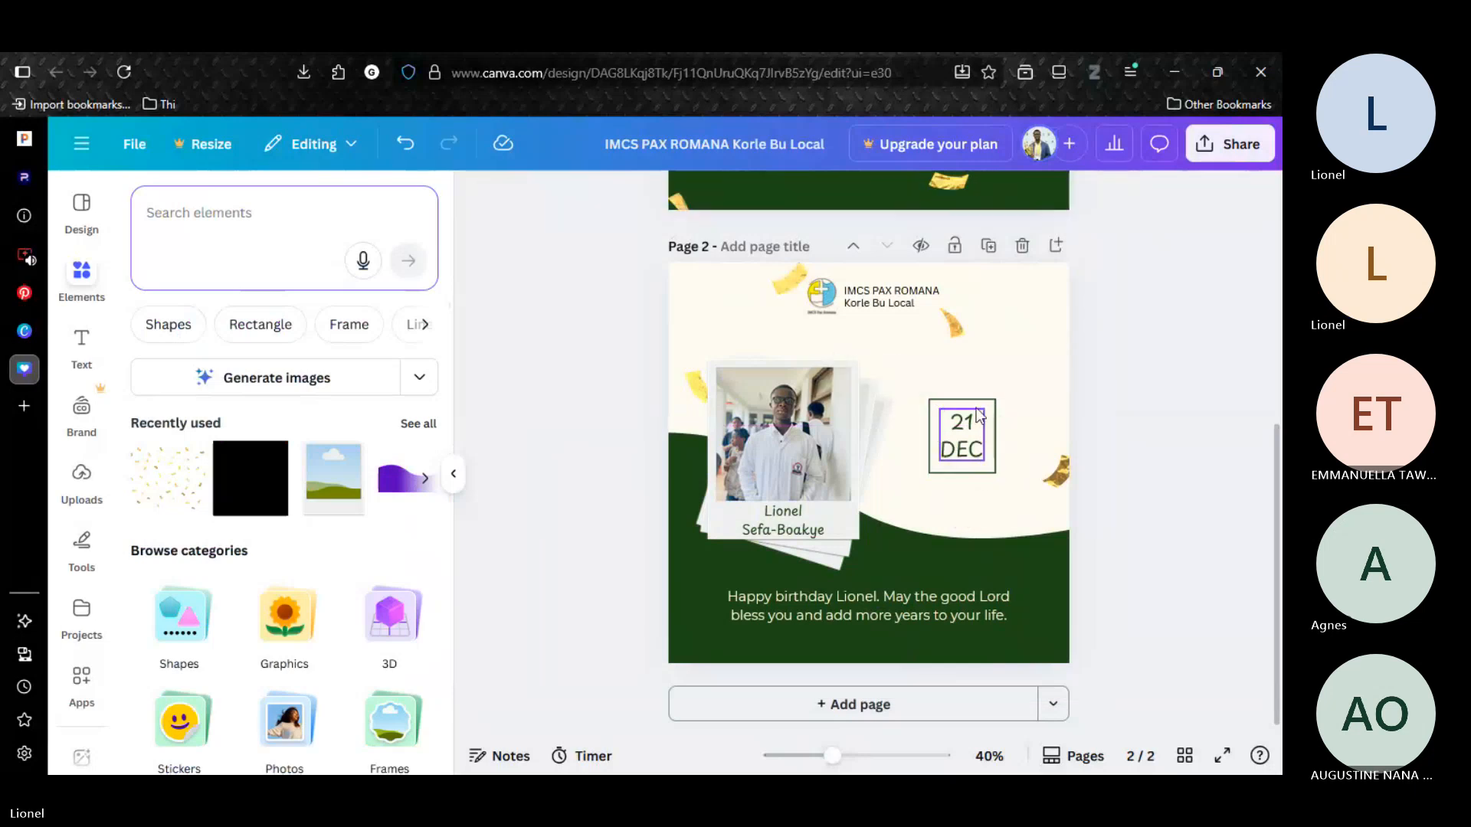
{"action": "left_click", "coordinate": [978, 413]}
{"action": "left_click", "coordinate": [969, 437]}
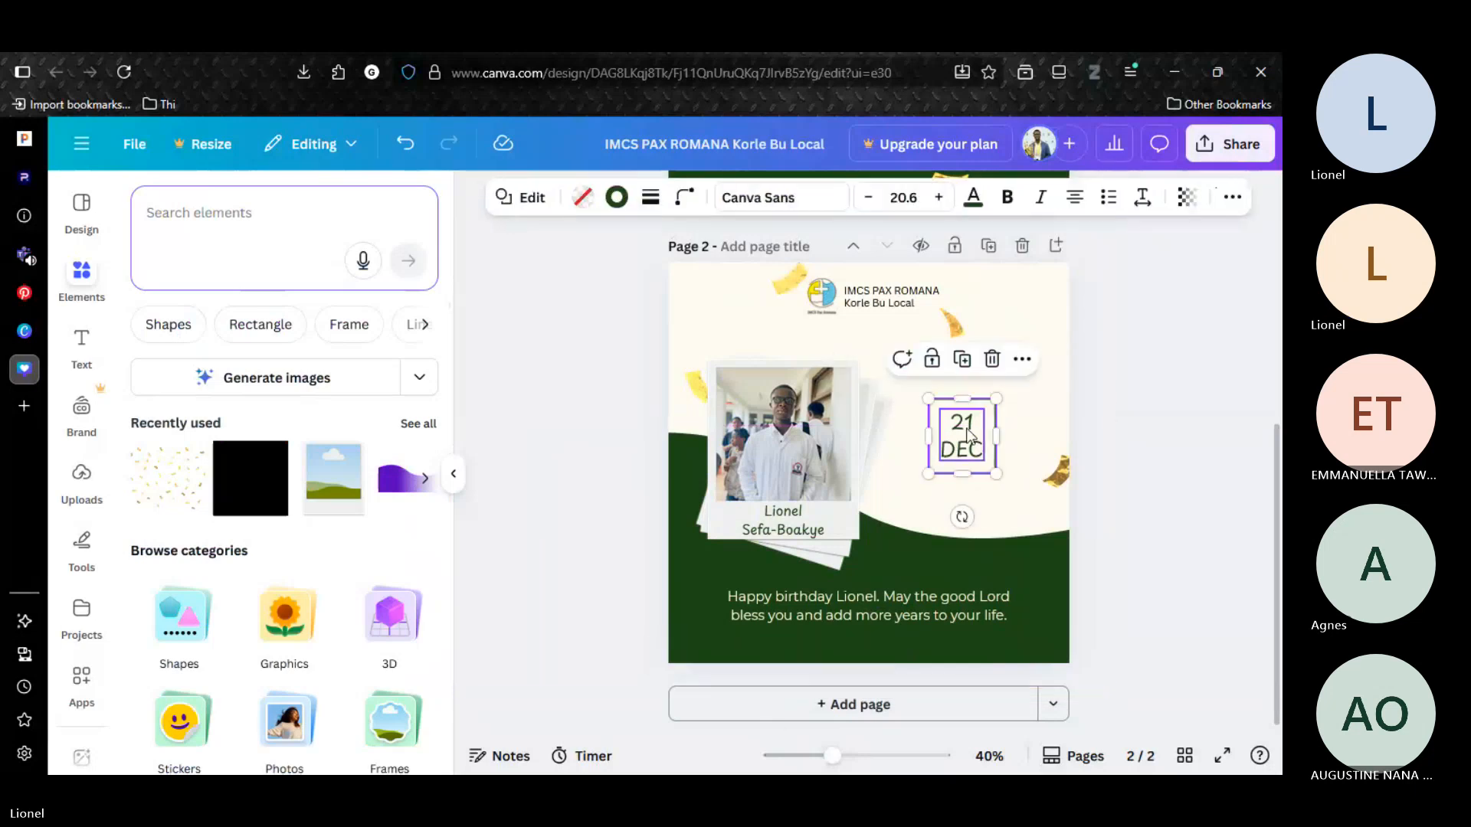
{"action": "left_click", "coordinate": [983, 438]}
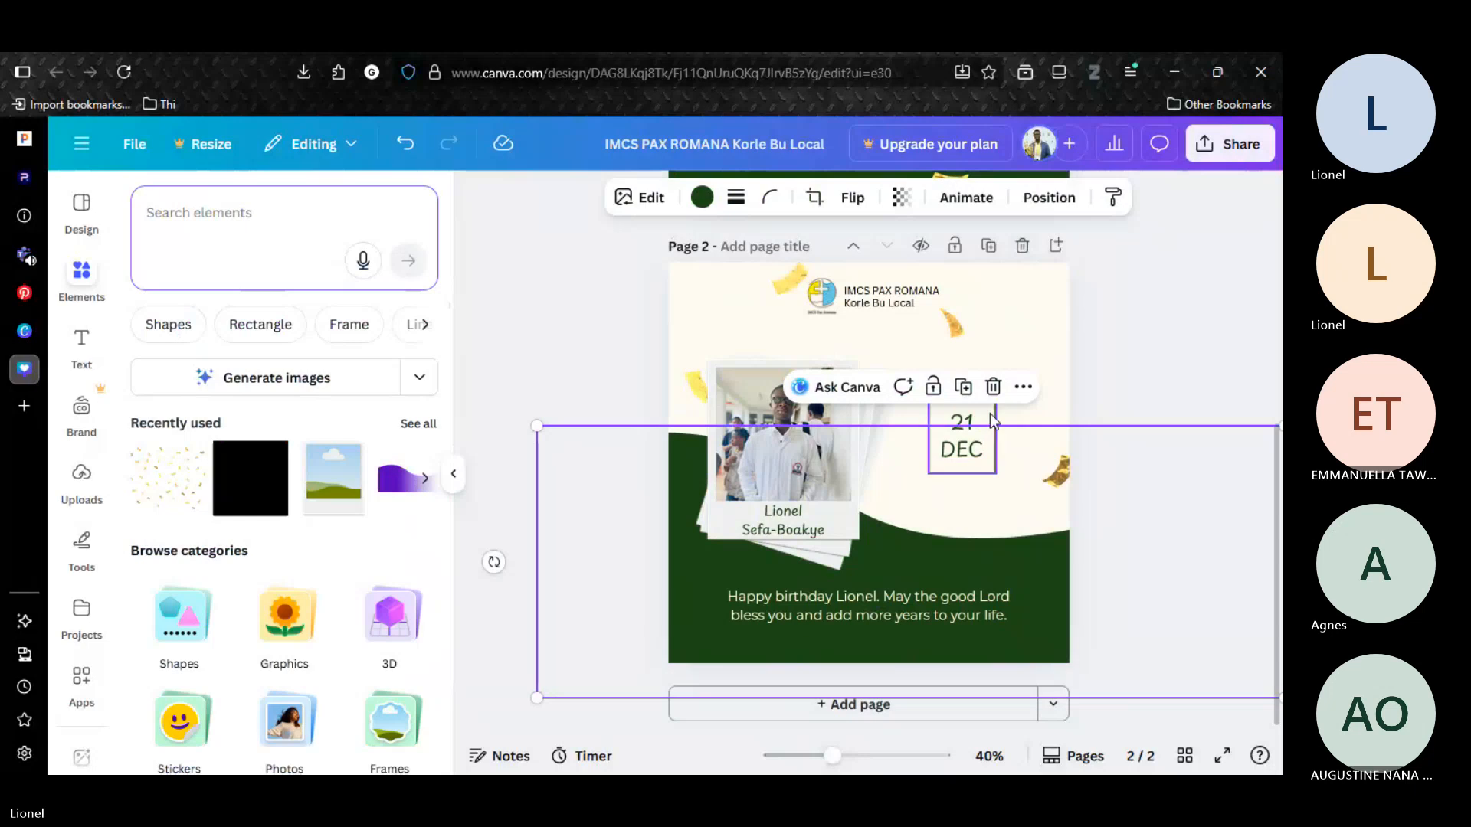
{"action": "left_click", "coordinate": [975, 436]}
{"action": "key", "text": "ctrl+g"}
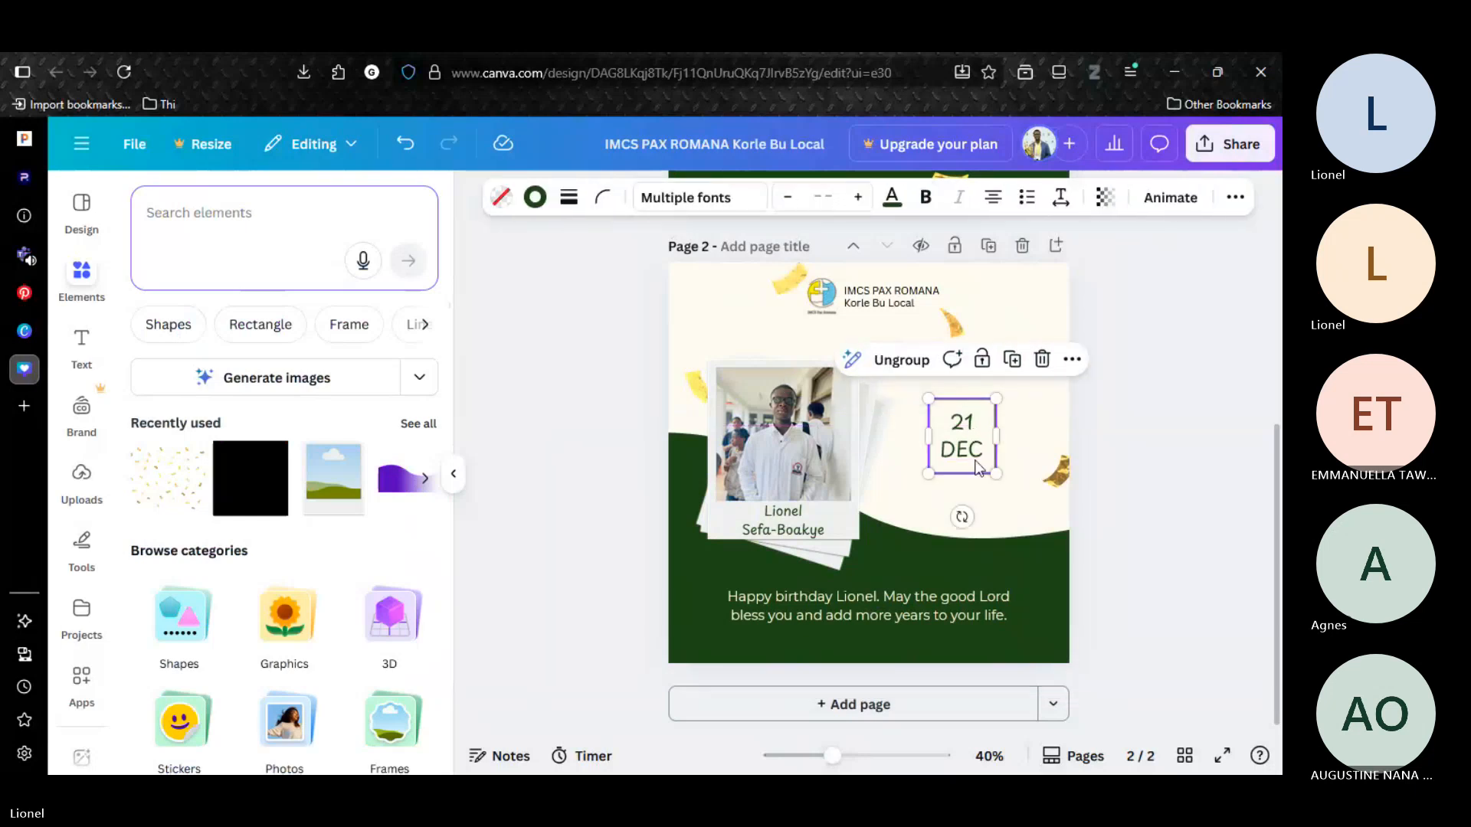
{"action": "left_click_drag", "start_coordinate": [977, 468], "coordinate": [1017, 354]}
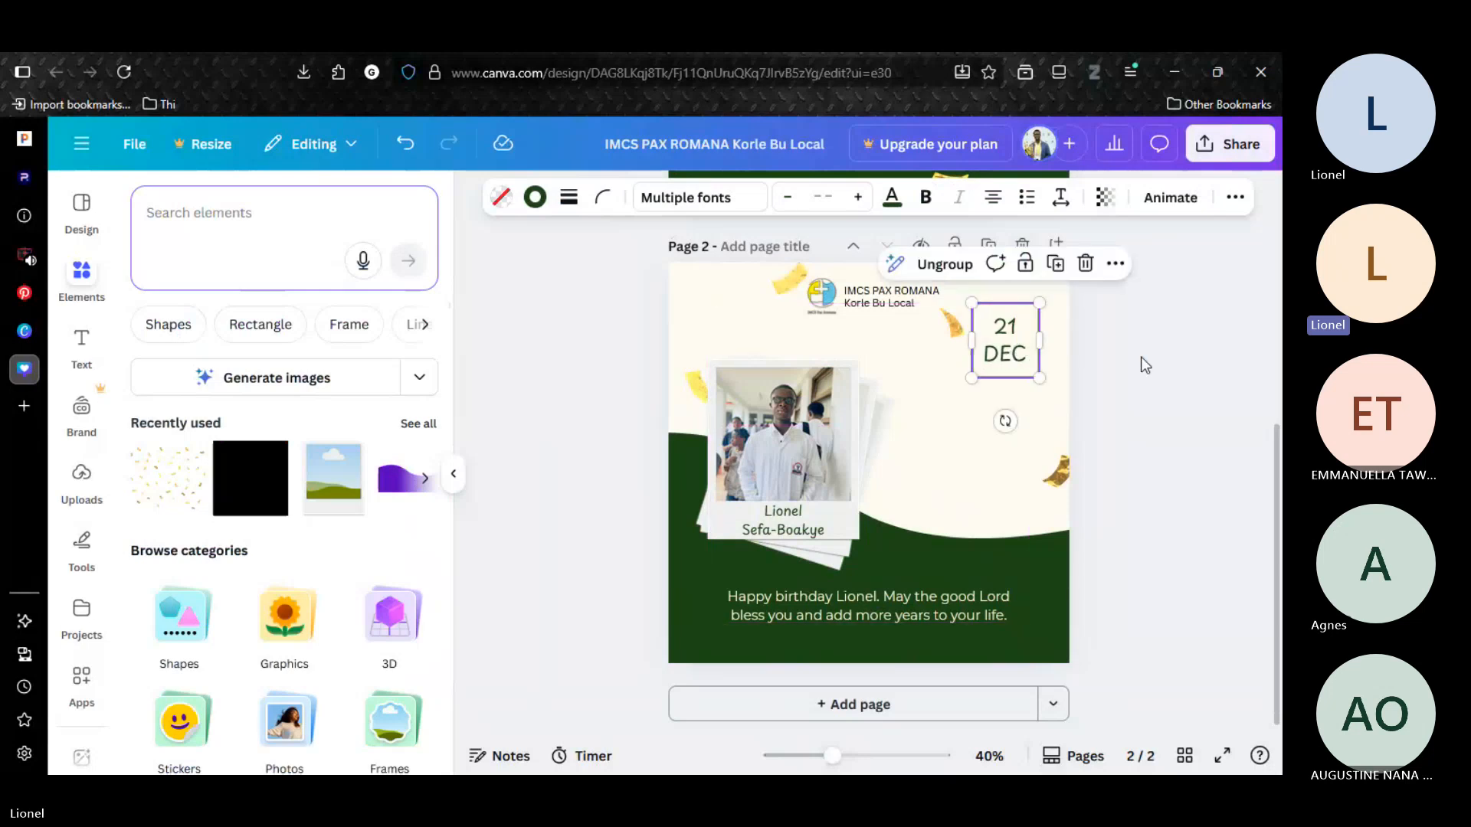
{"action": "left_click", "coordinate": [1145, 365]}
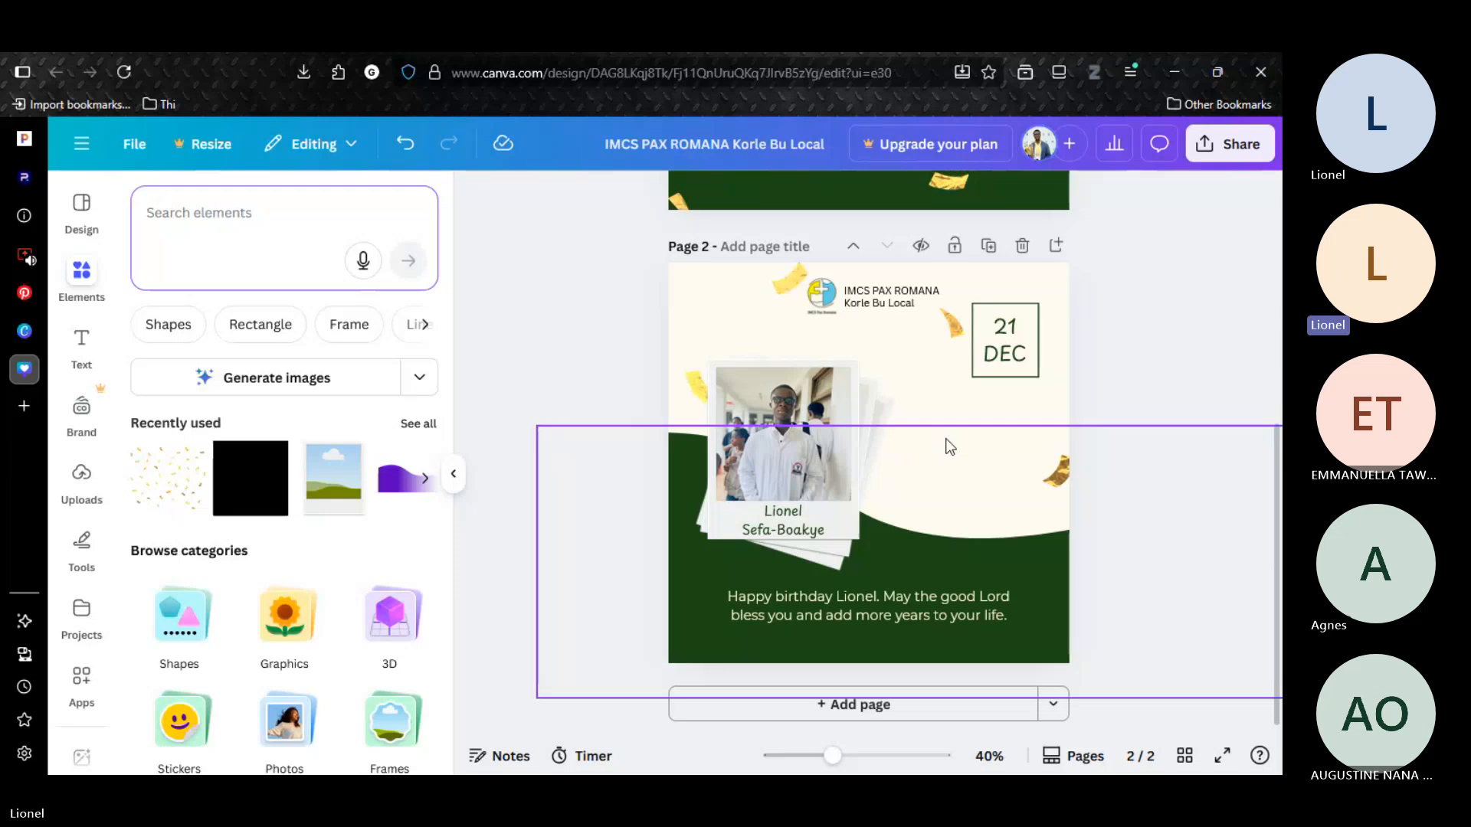
Add a two-line "HAPPY BIRTHDAY" text on page 2, enlarge it to font size 68 and left-align it.
{"action": "type", "text": "HAPPY"}
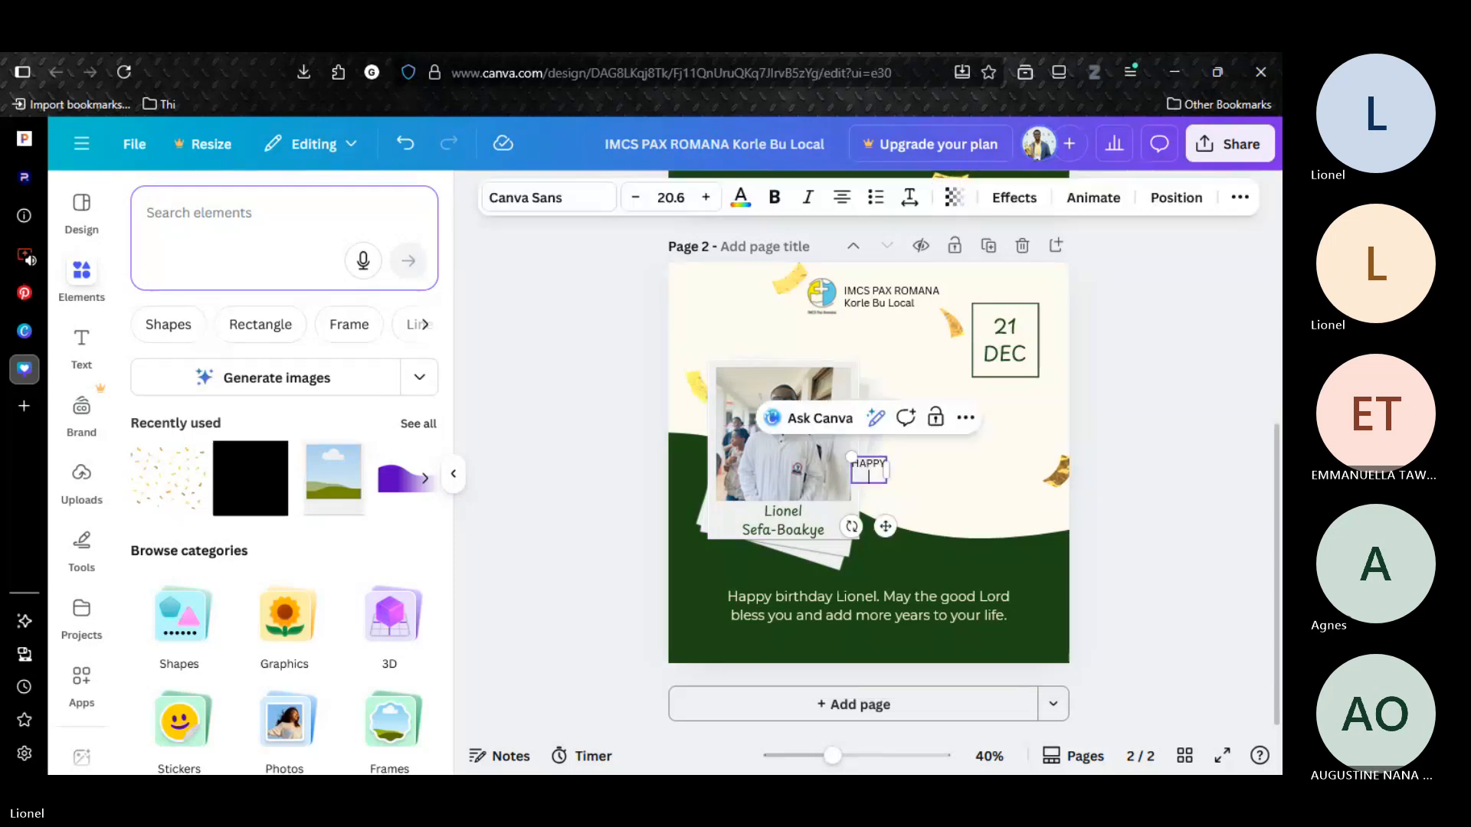
{"action": "type", "text": "BIRTHDAY"}
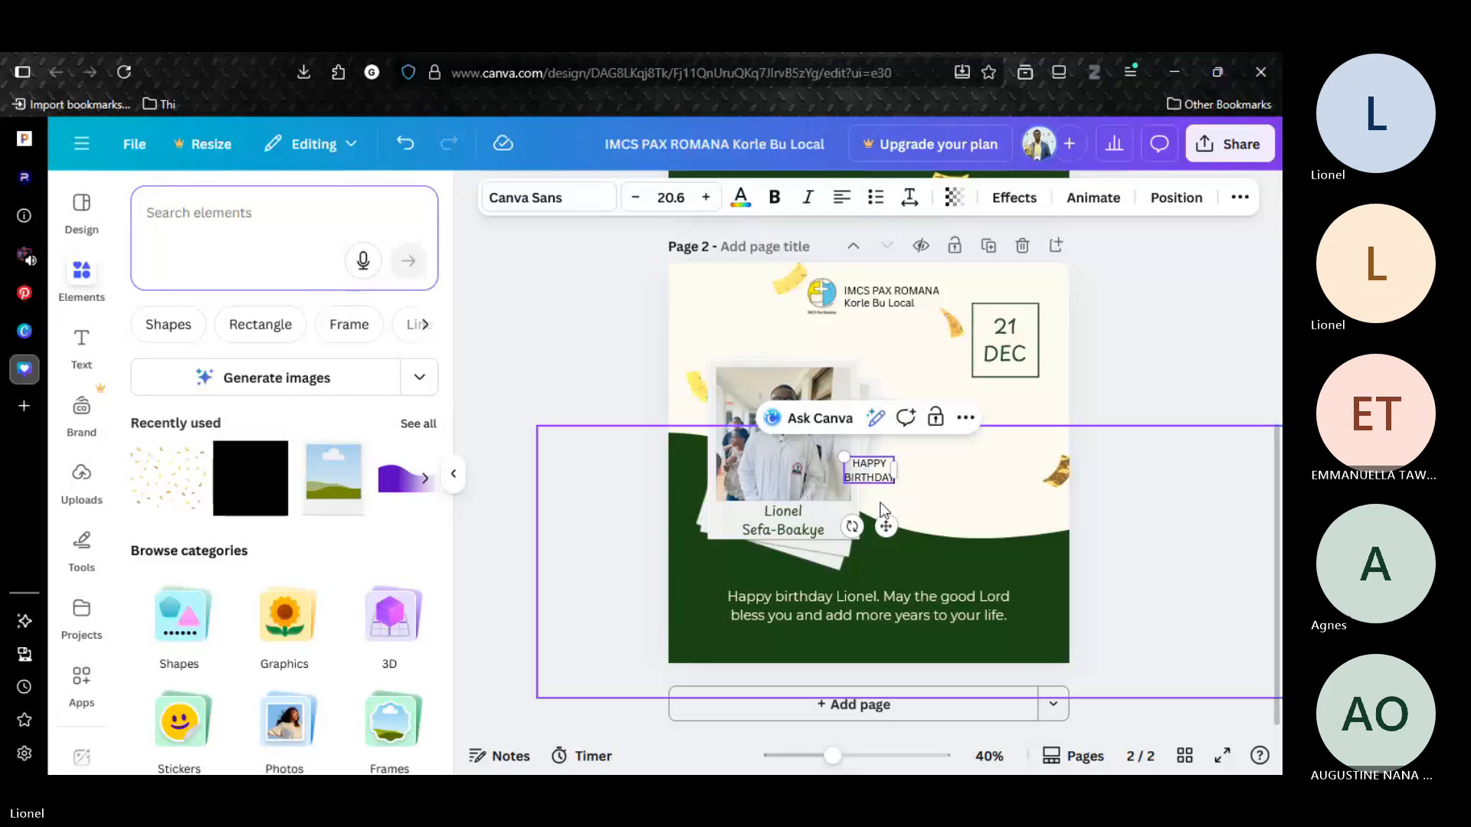
{"action": "left_click_drag", "start_coordinate": [886, 526], "coordinate": [985, 459]}
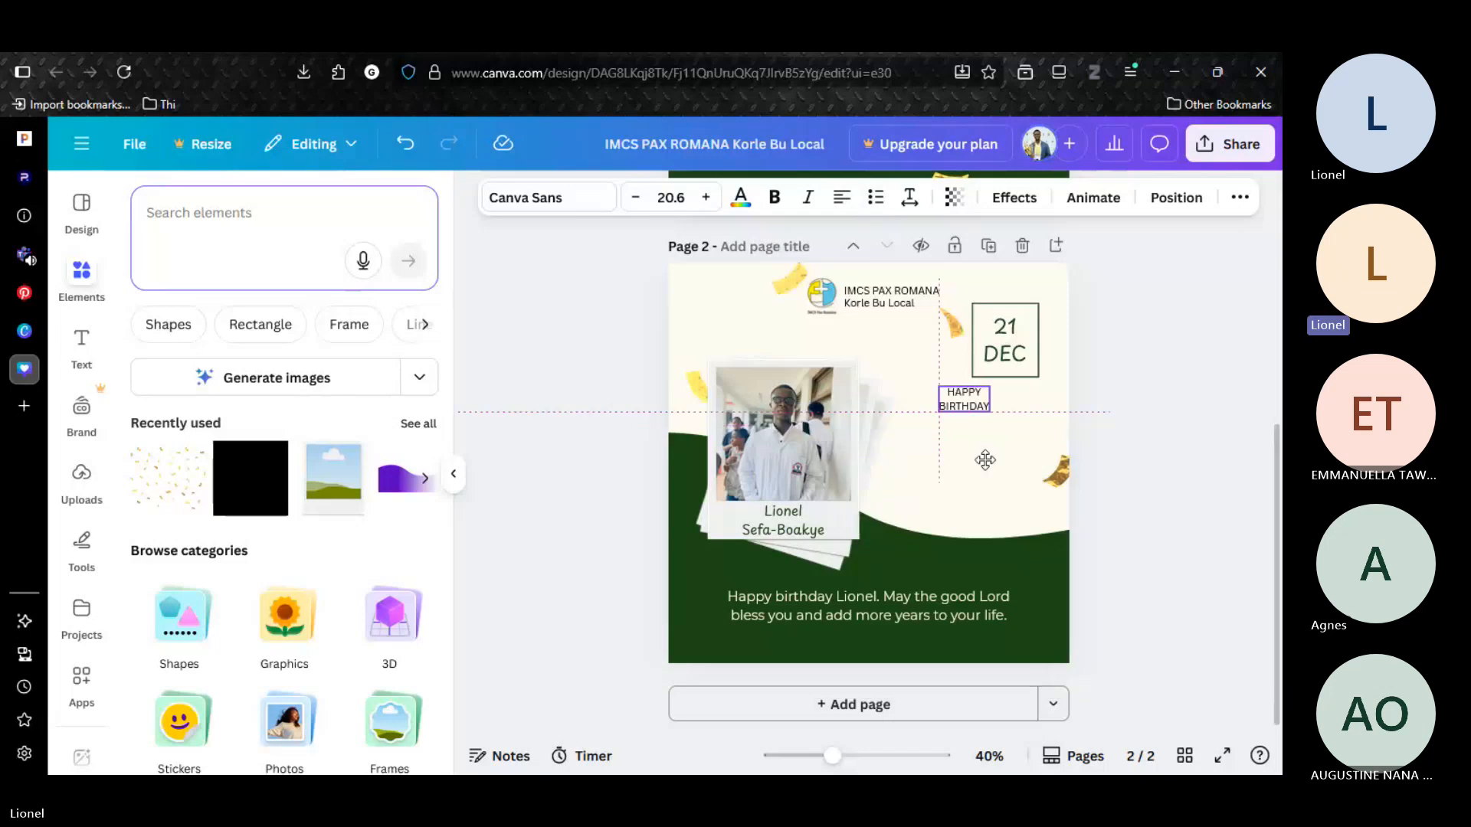
{"action": "left_click_drag", "start_coordinate": [939, 387], "coordinate": [795, 366]}
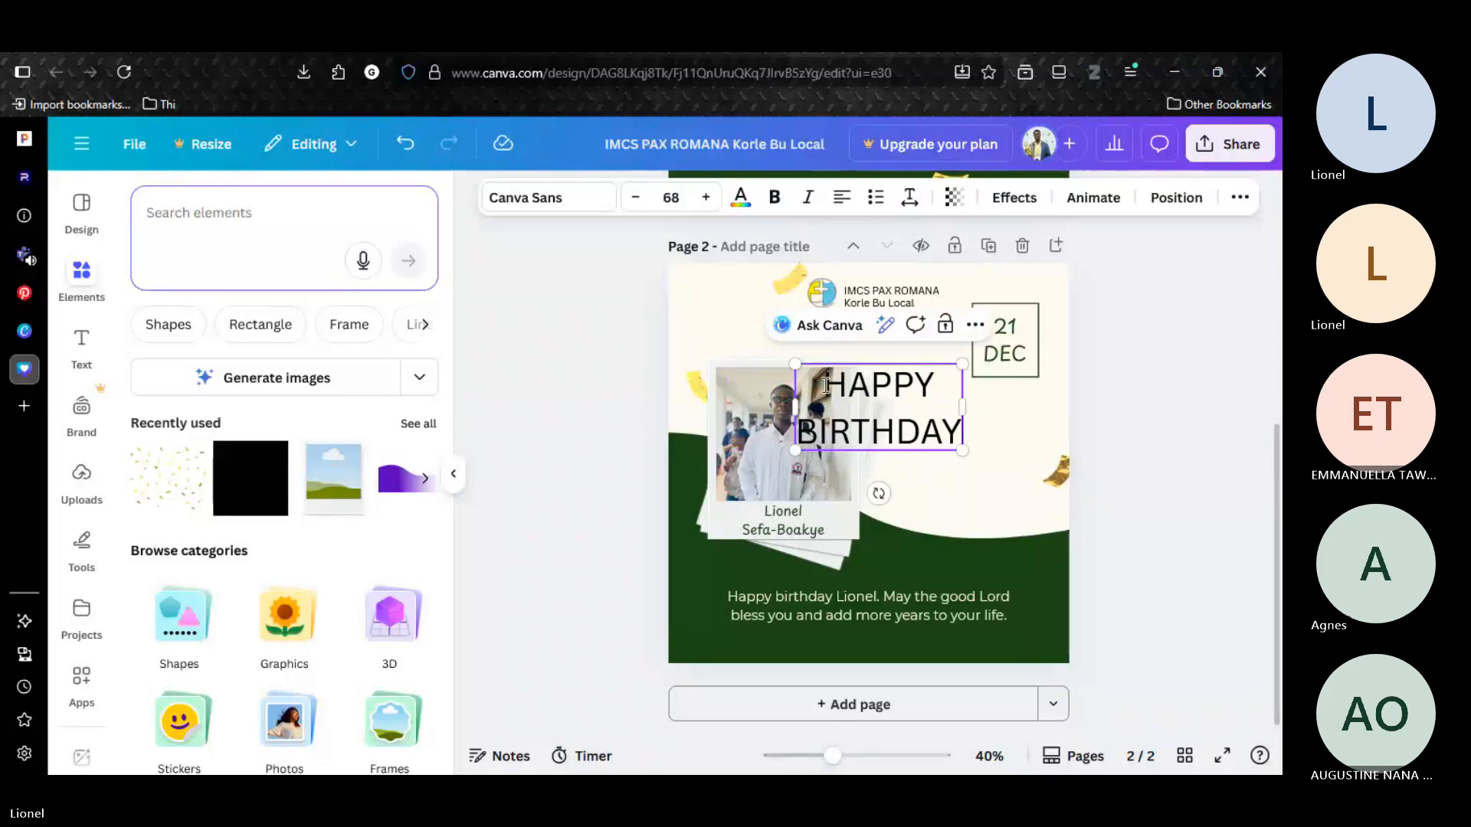
{"action": "key", "text": "BackSpace"}
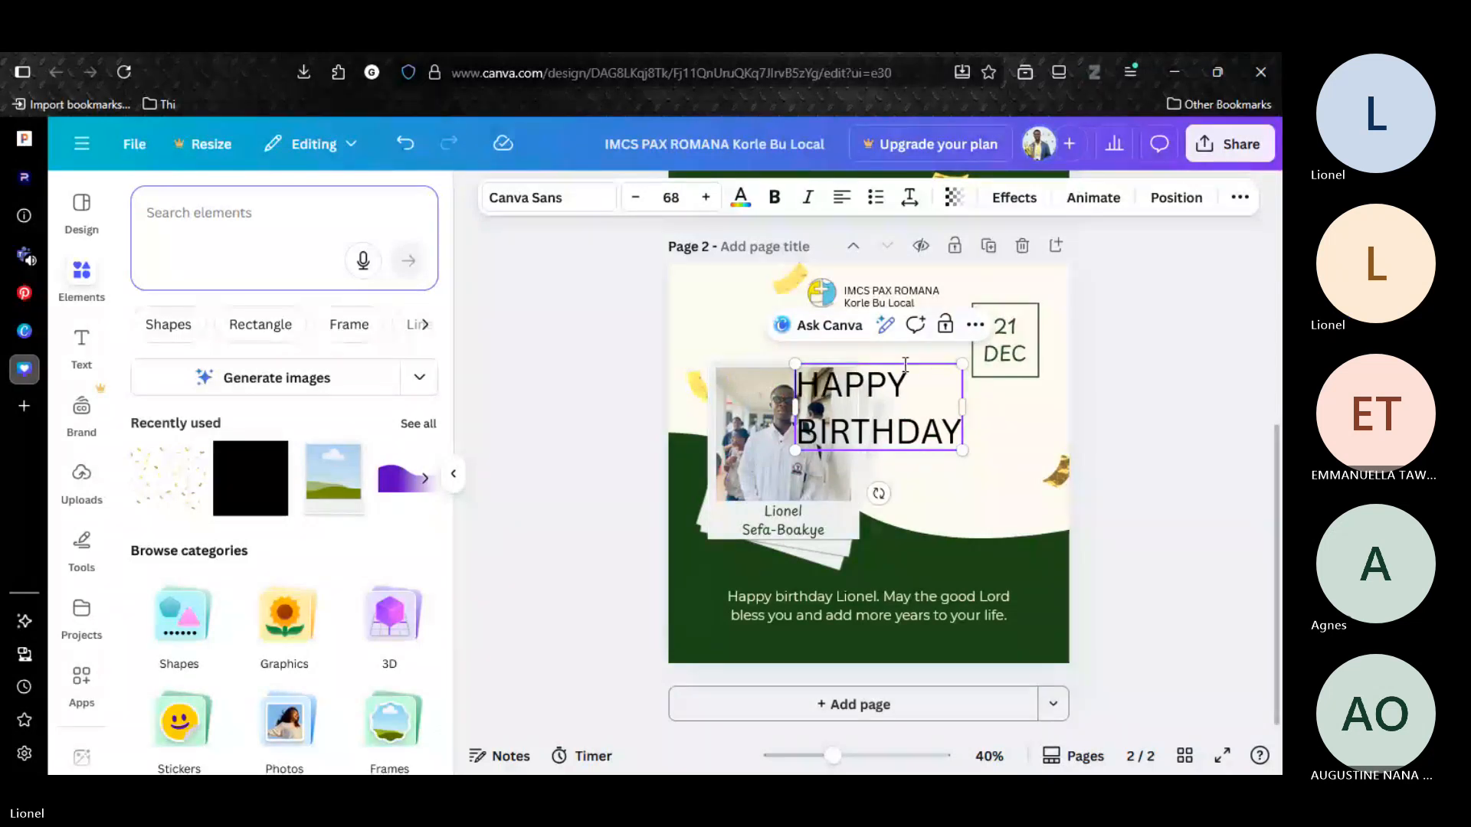
Shrink the HAPPY BIRTHDAY text to size 53.1 and place it right of the polaroids, with the date group moved below it.
{"action": "scroll", "coordinate": [894, 428], "scroll_direction": "up", "scroll_amount": 4}
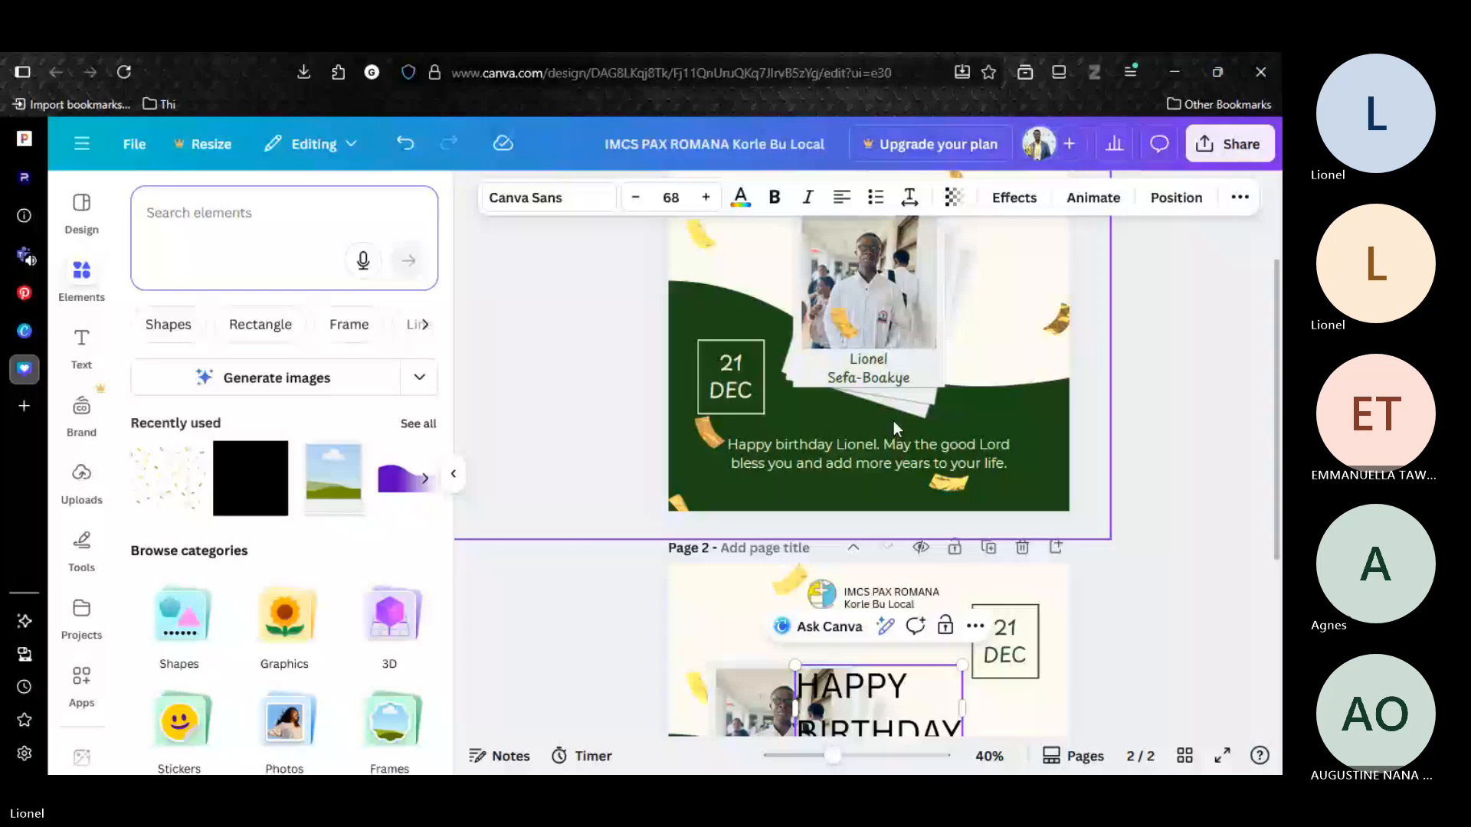
{"action": "scroll", "coordinate": [894, 420], "scroll_direction": "down", "scroll_amount": 3}
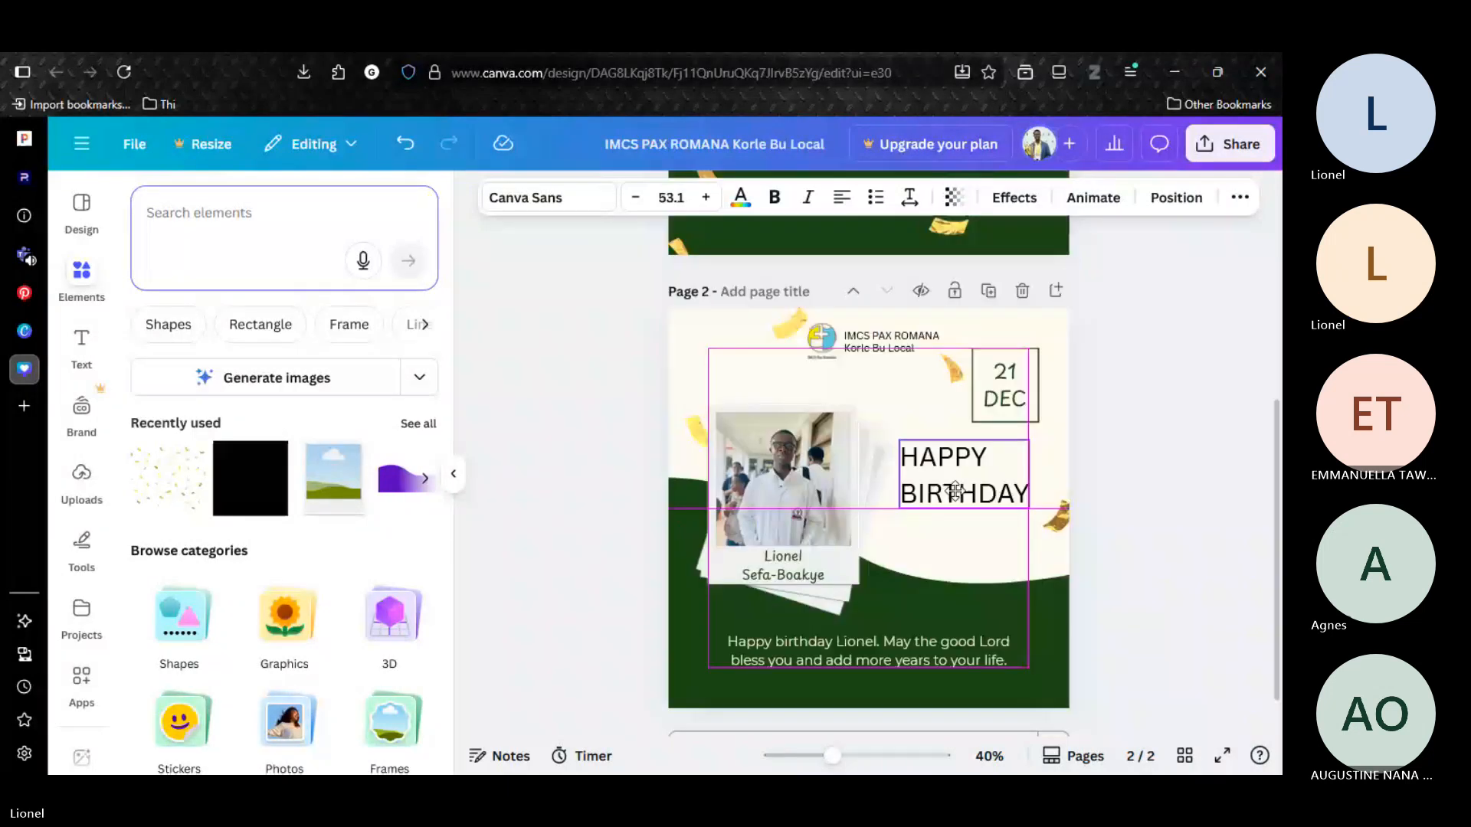
{"action": "left_click_drag", "start_coordinate": [954, 491], "coordinate": [954, 510]}
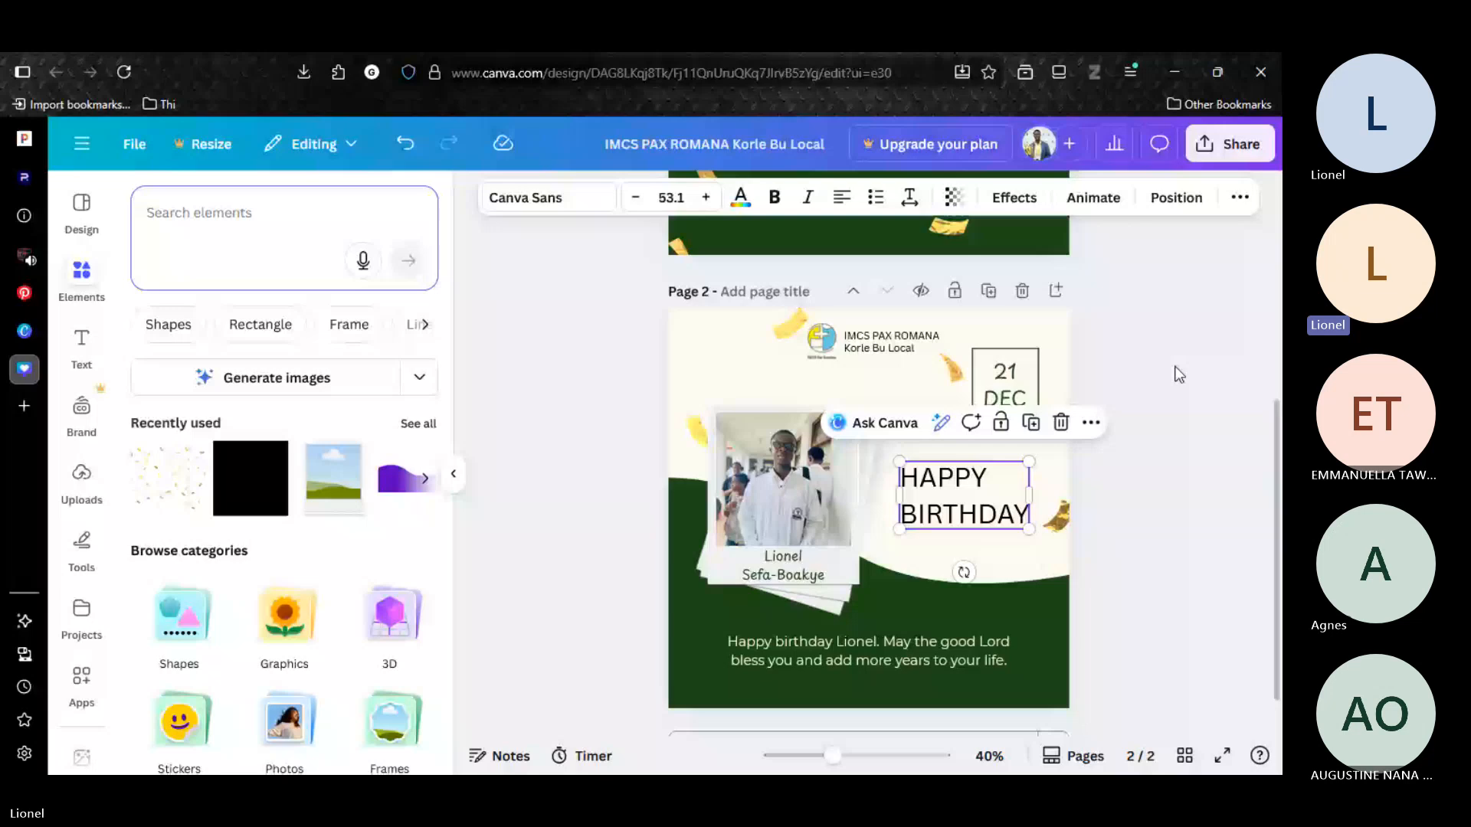
{"action": "left_click_drag", "start_coordinate": [1005, 381], "coordinate": [1012, 524]}
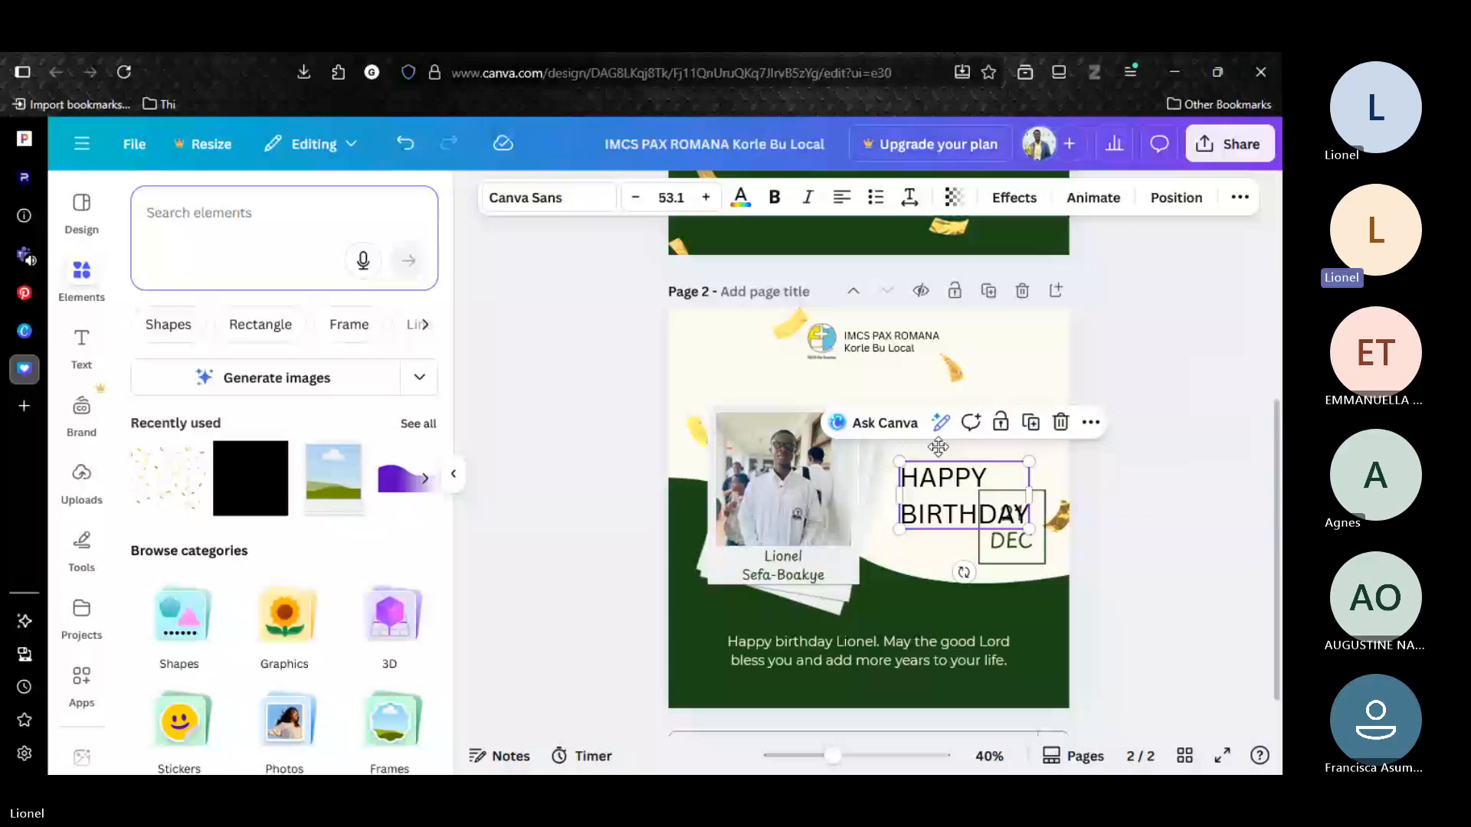
{"action": "left_click_drag", "start_coordinate": [936, 481], "coordinate": [943, 424]}
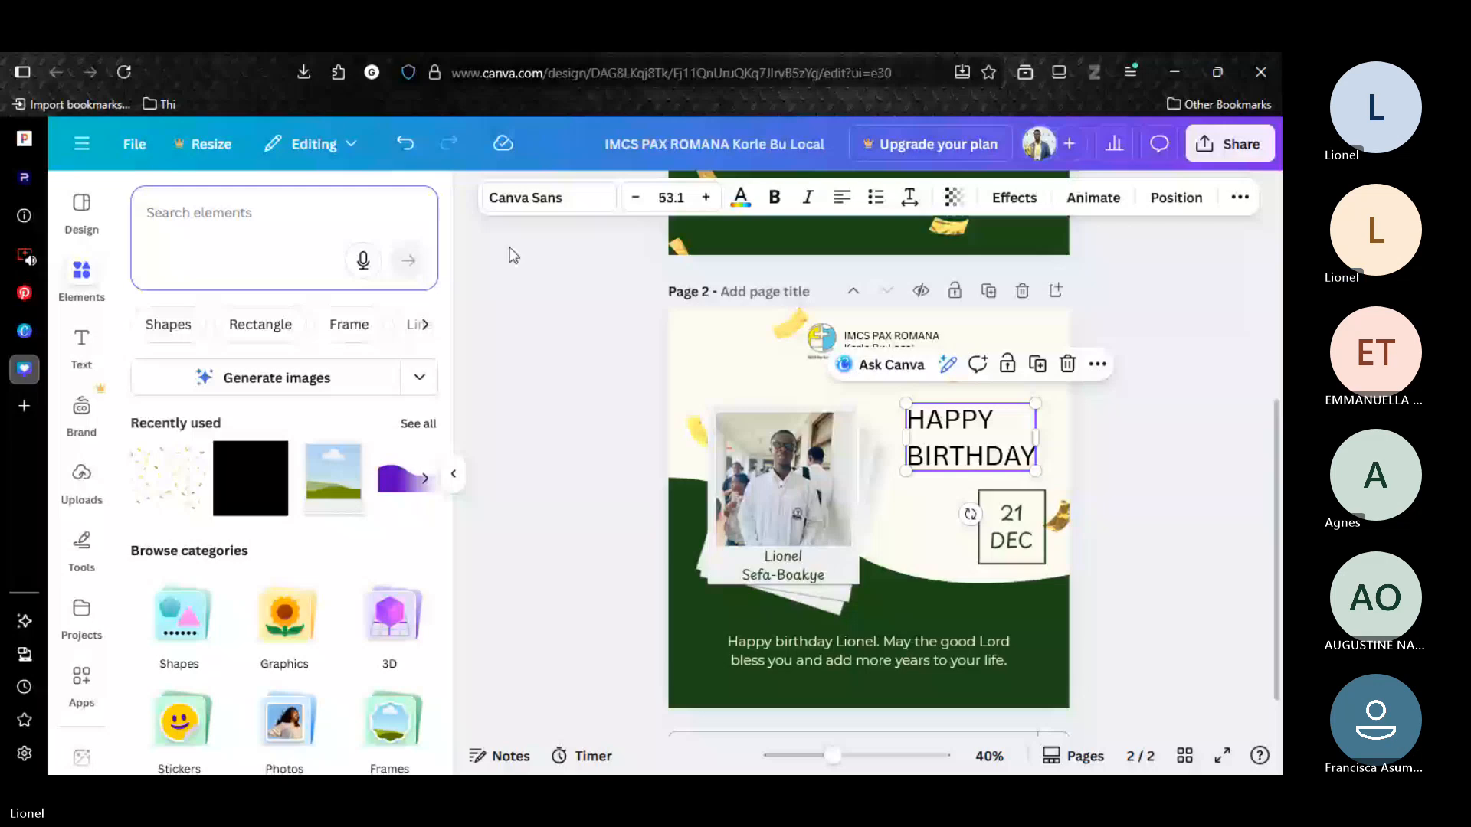
Set the HAPPY BIRTHDAY text in Montserrat ExtraBold and colour it dark green.
{"action": "left_click", "coordinate": [526, 198]}
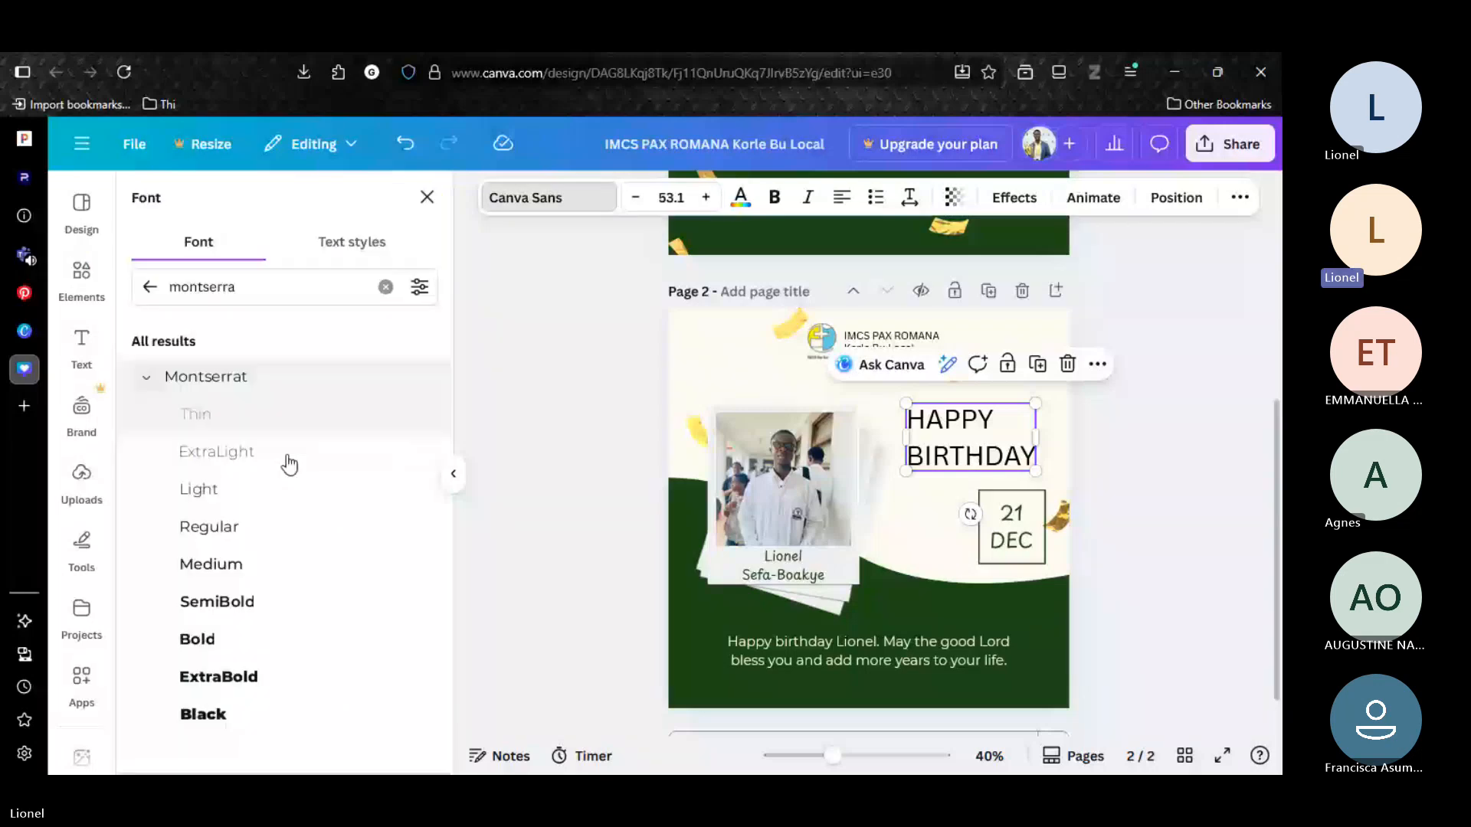
{"action": "left_click", "coordinate": [215, 678]}
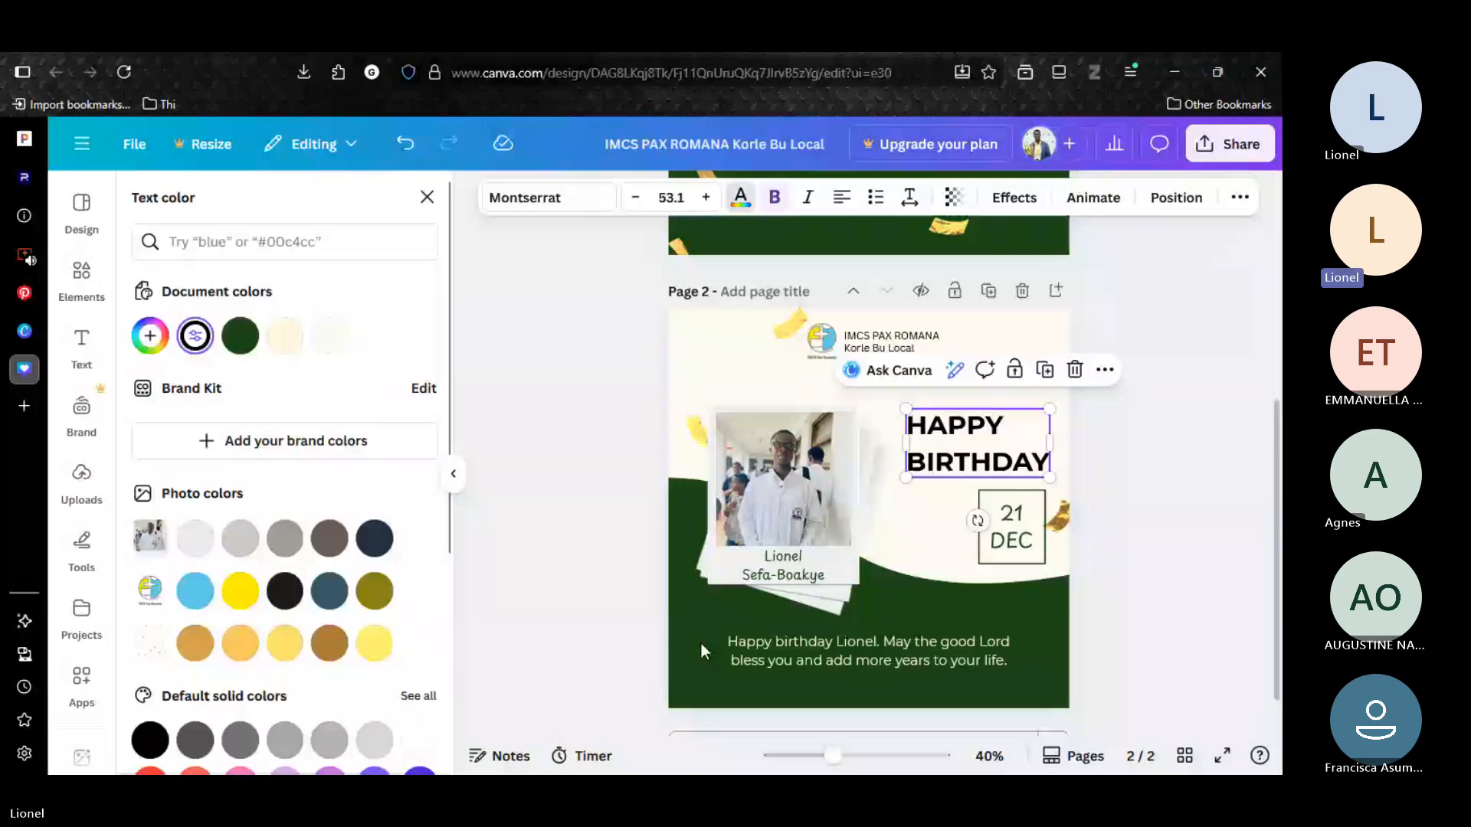
{"action": "left_click", "coordinate": [243, 340]}
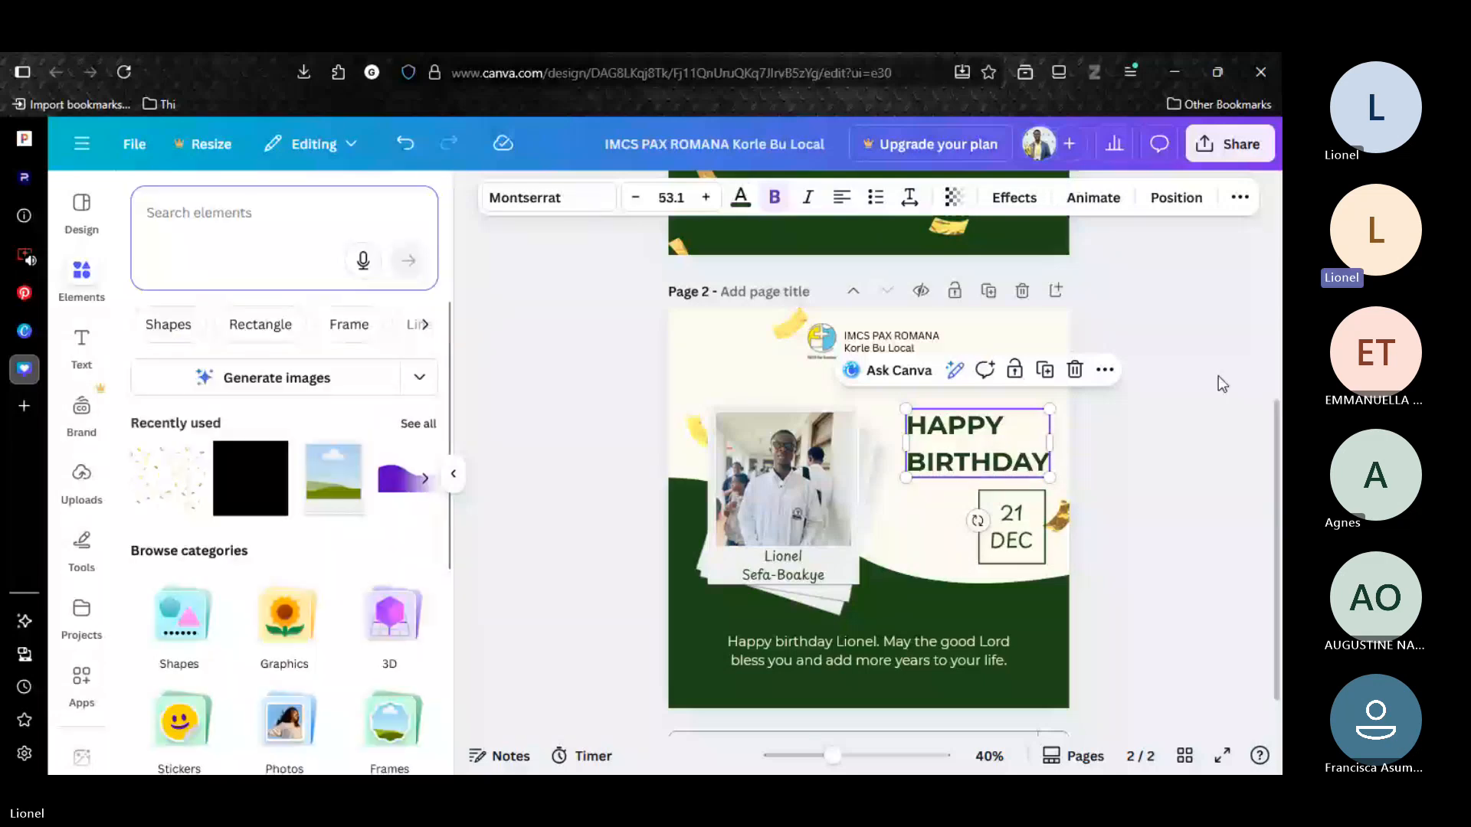
{"action": "left_click", "coordinate": [1218, 376]}
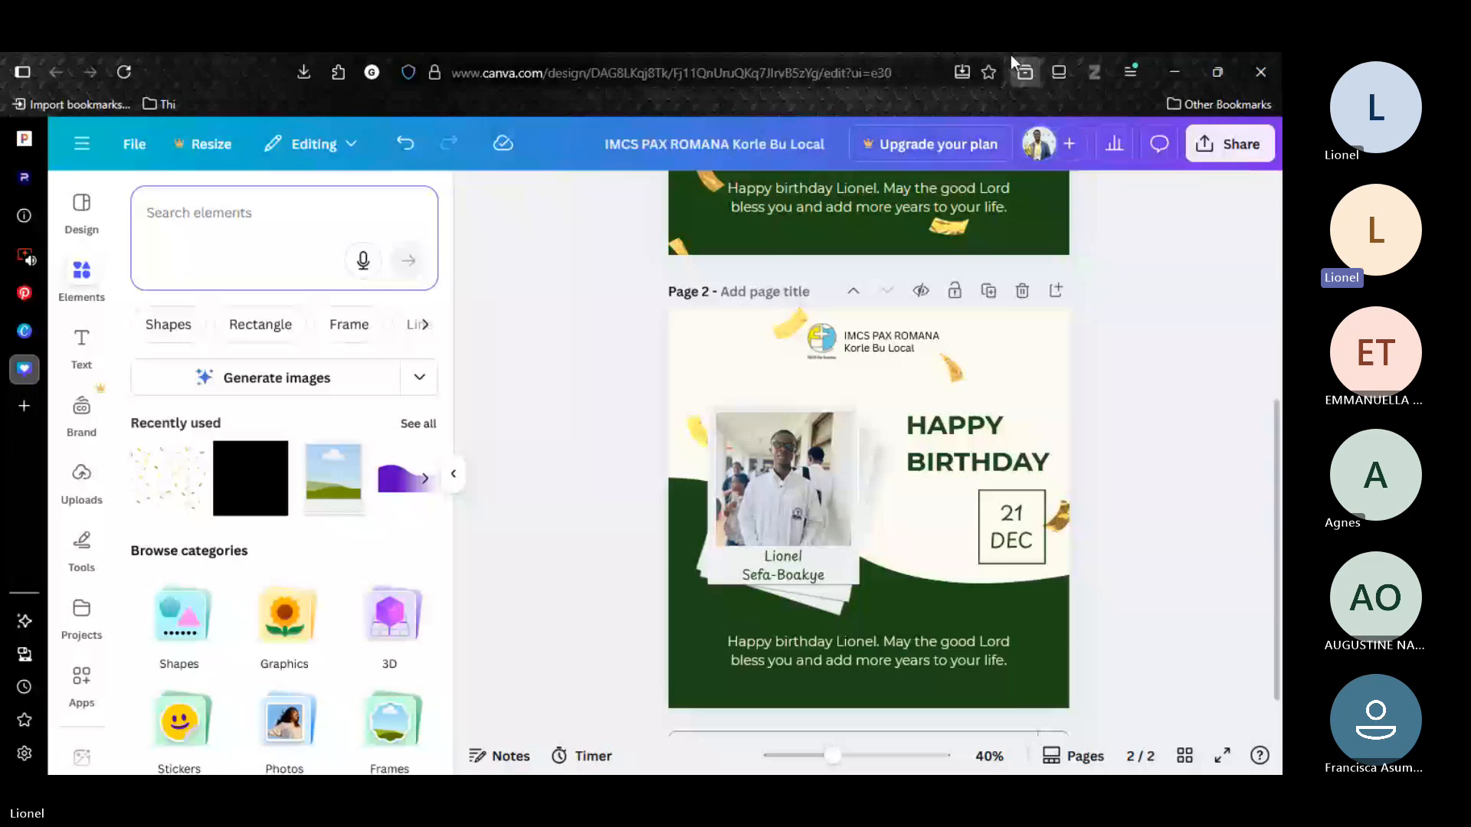
Shift the date group left so it sits centred under HAPPY BIRTHDAY, and delete the confetti graphic from page 2.
{"action": "left_click", "coordinate": [1012, 537]}
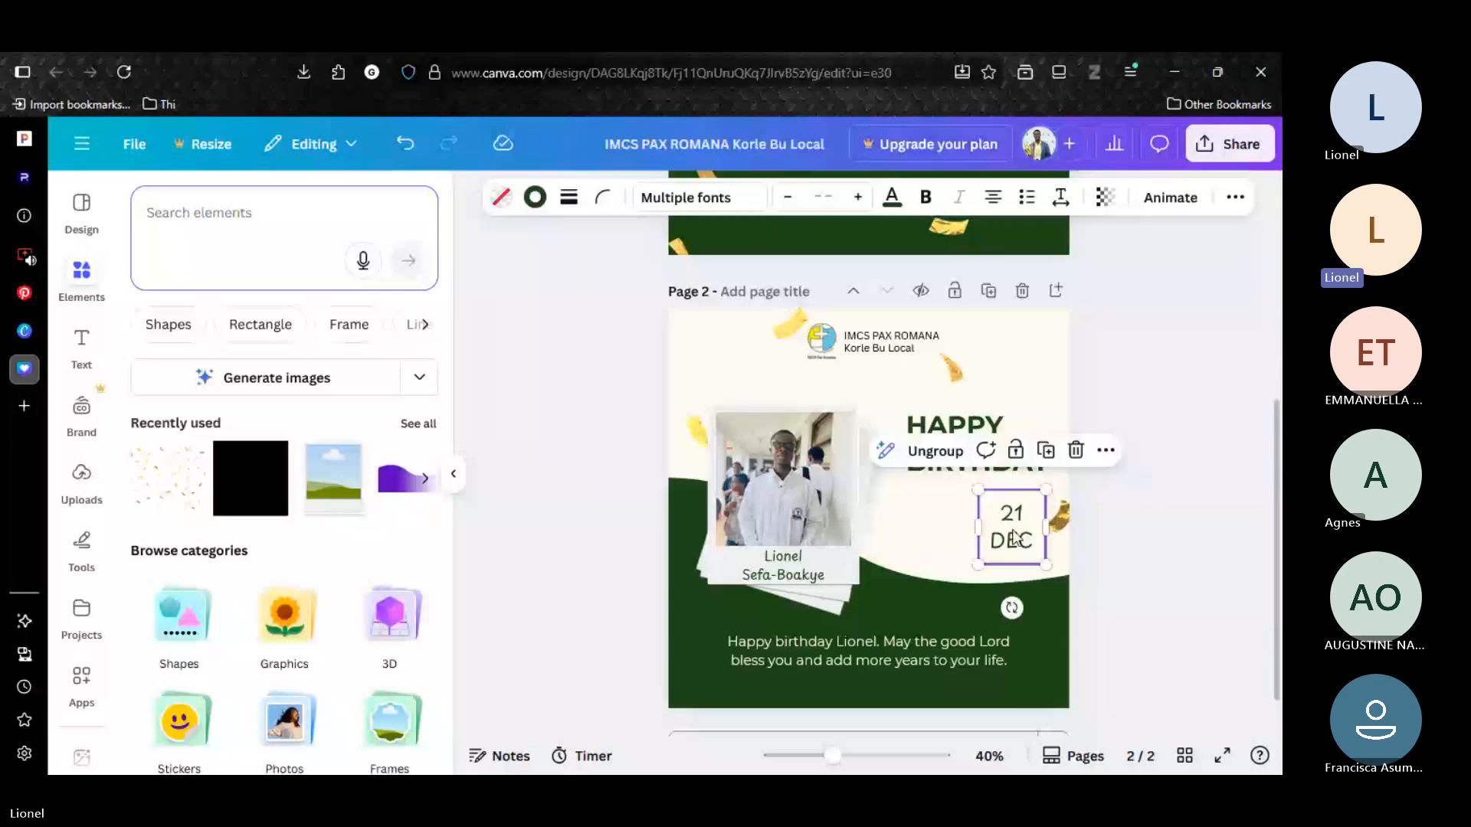
{"action": "left_click_drag", "start_coordinate": [1012, 539], "coordinate": [974, 538]}
{"action": "left_click", "coordinate": [952, 379]}
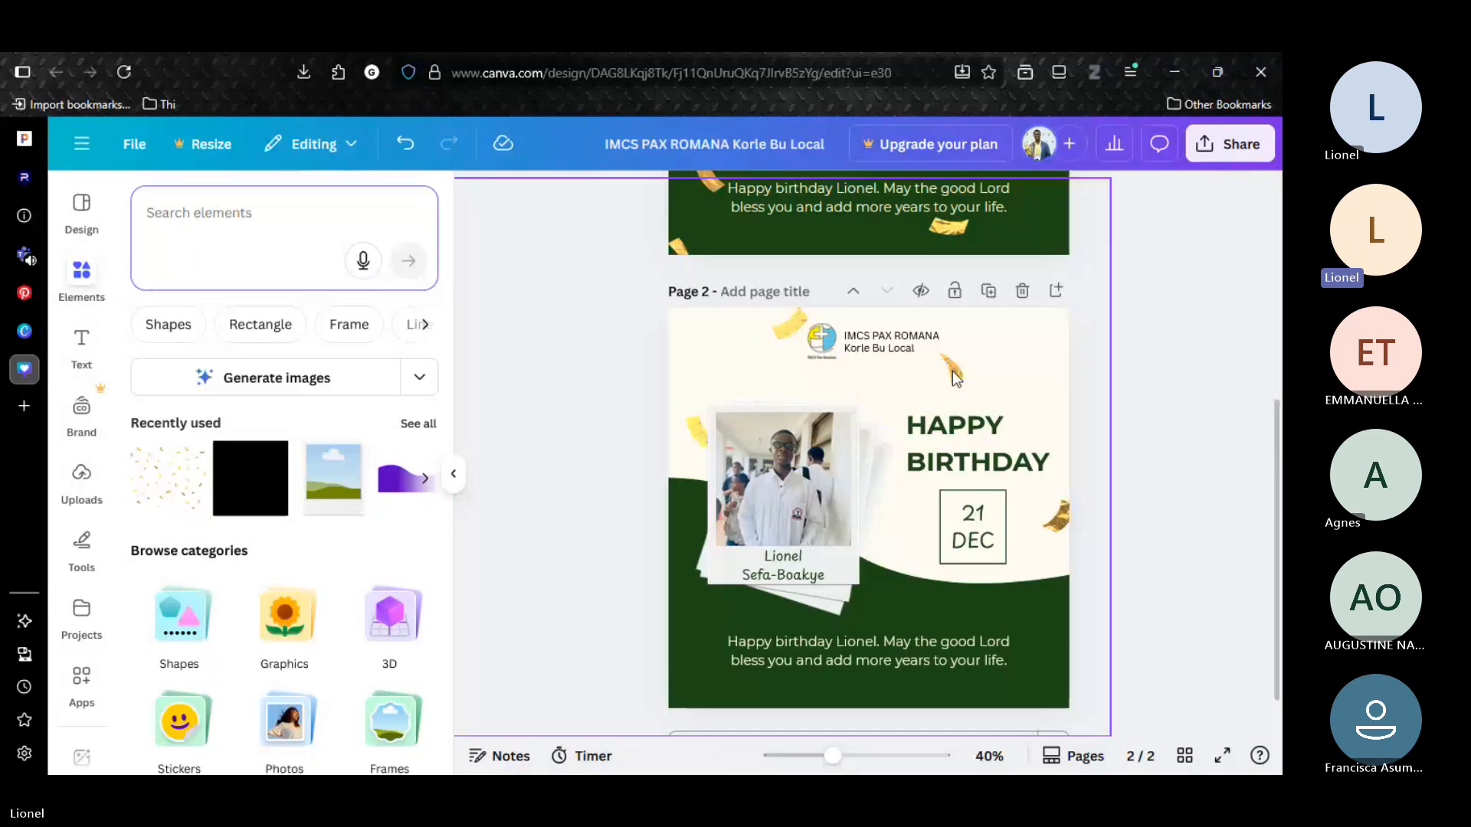
{"action": "left_click", "coordinate": [956, 378]}
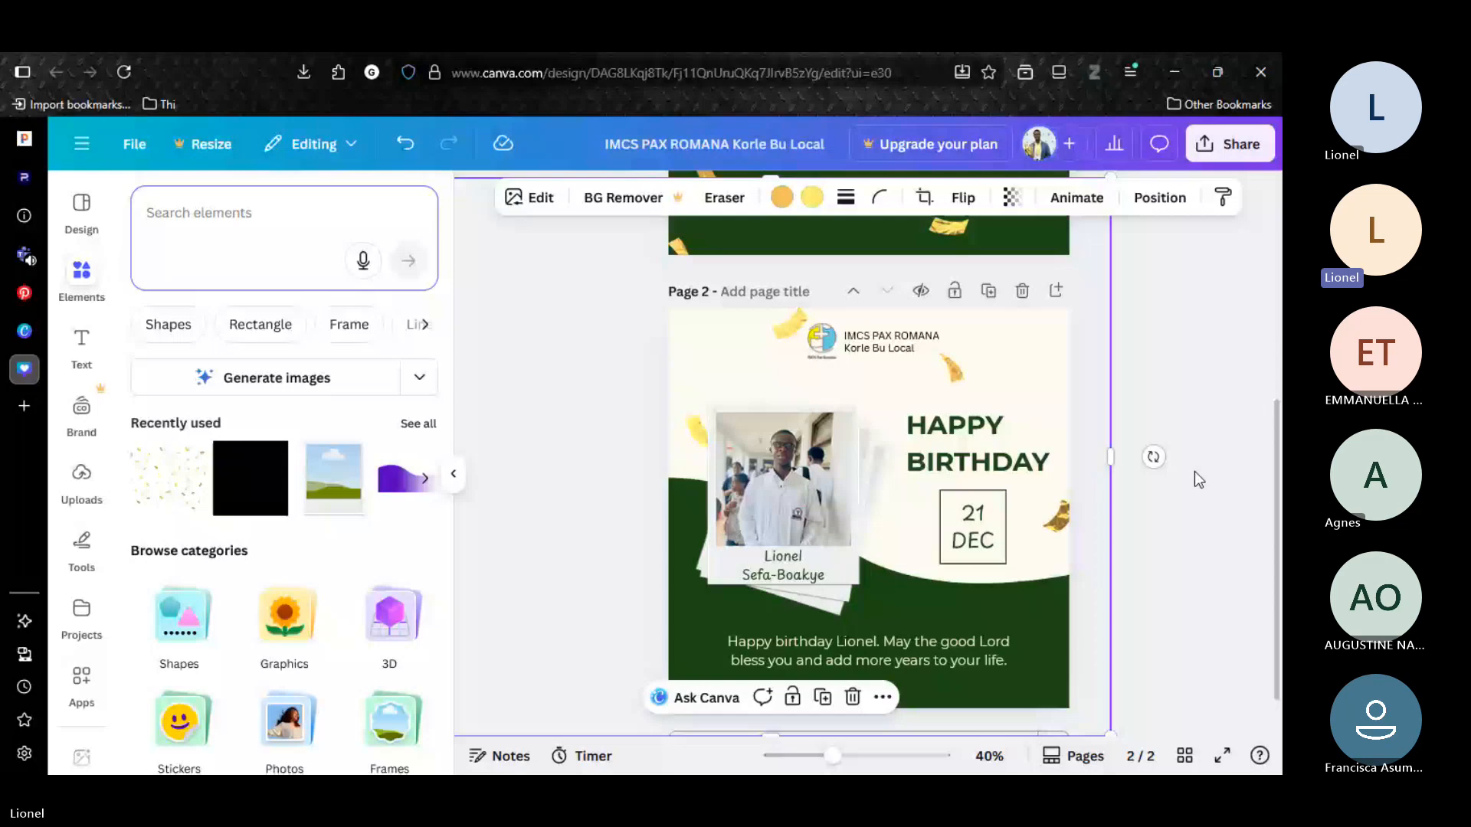
Search the elements for "birthday balloons" and add the graphic of three blue balloons to page 2.
{"action": "left_click", "coordinate": [261, 268]}
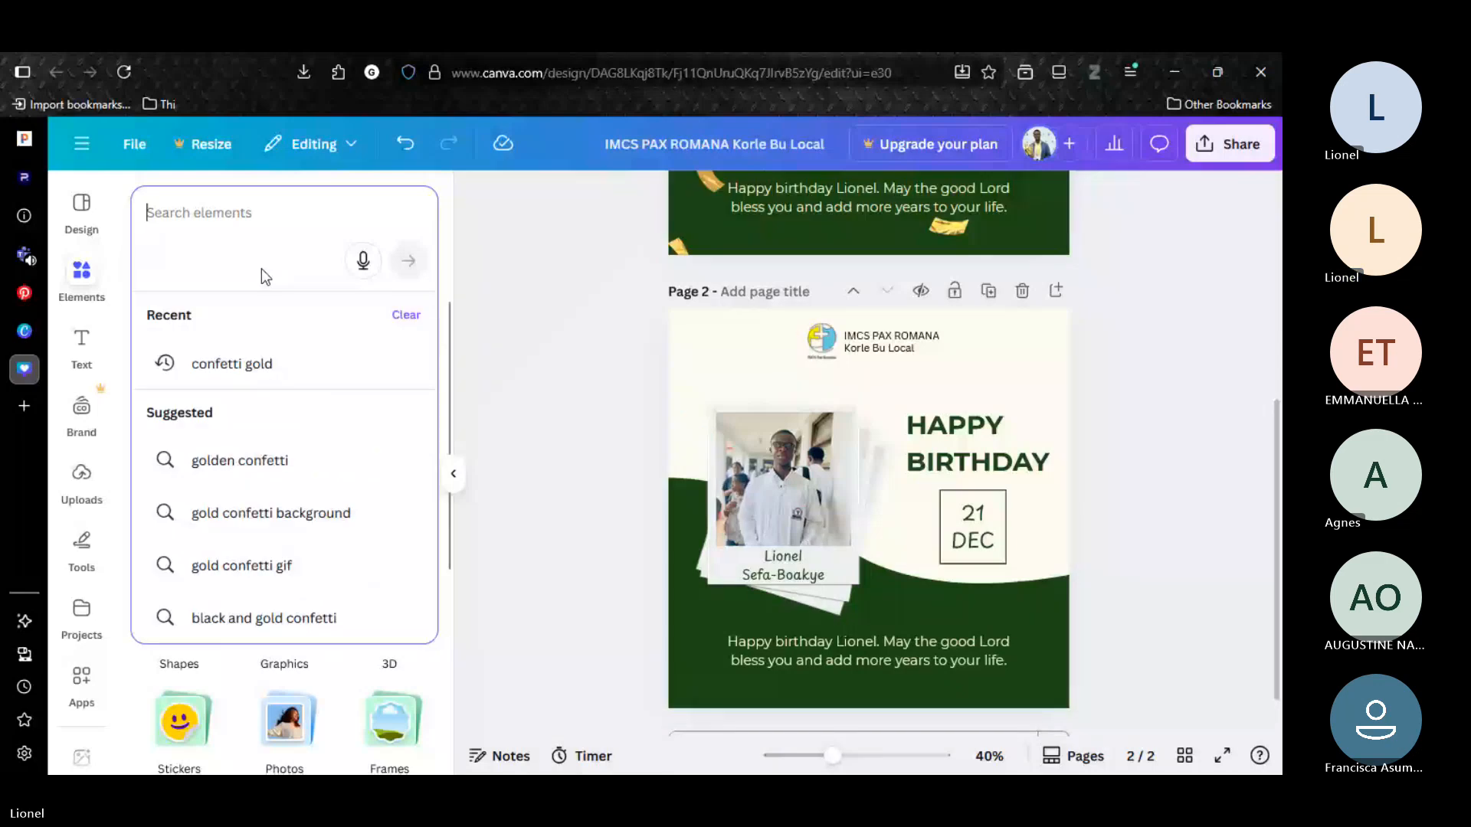
{"action": "type", "text": "BA"}
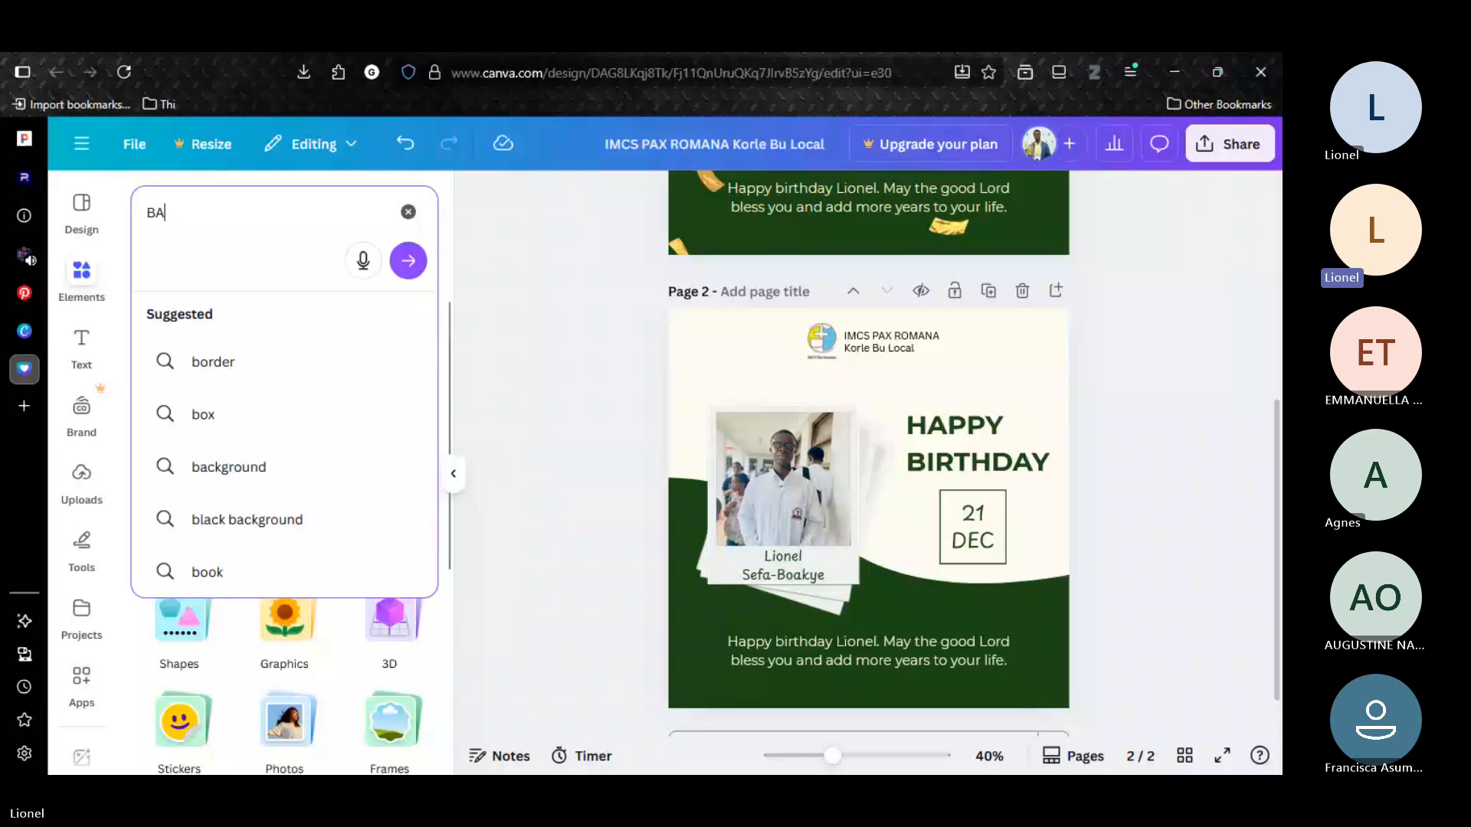
{"action": "left_click", "coordinate": [225, 412]}
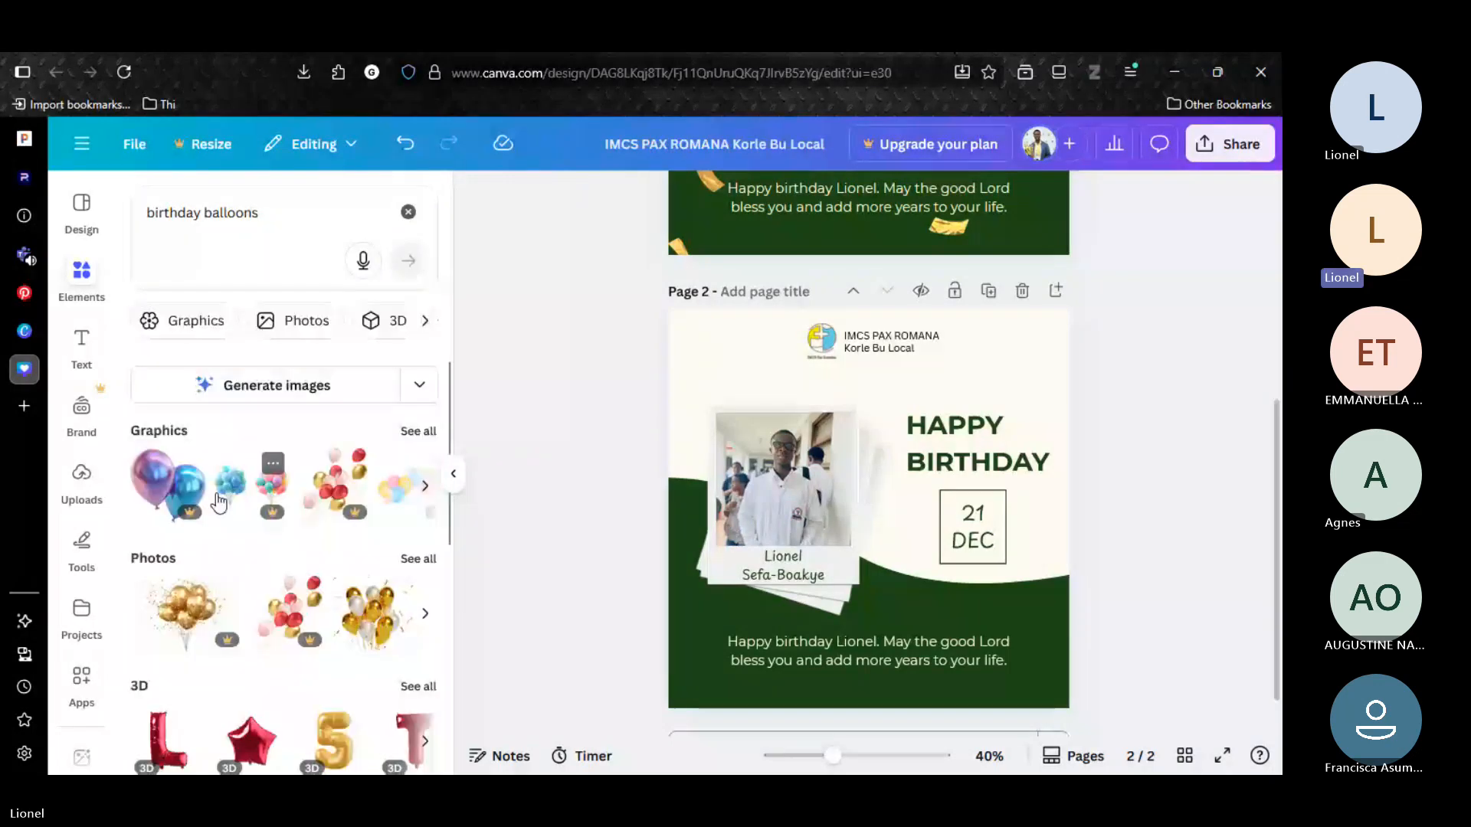
{"action": "left_click", "coordinate": [450, 479]}
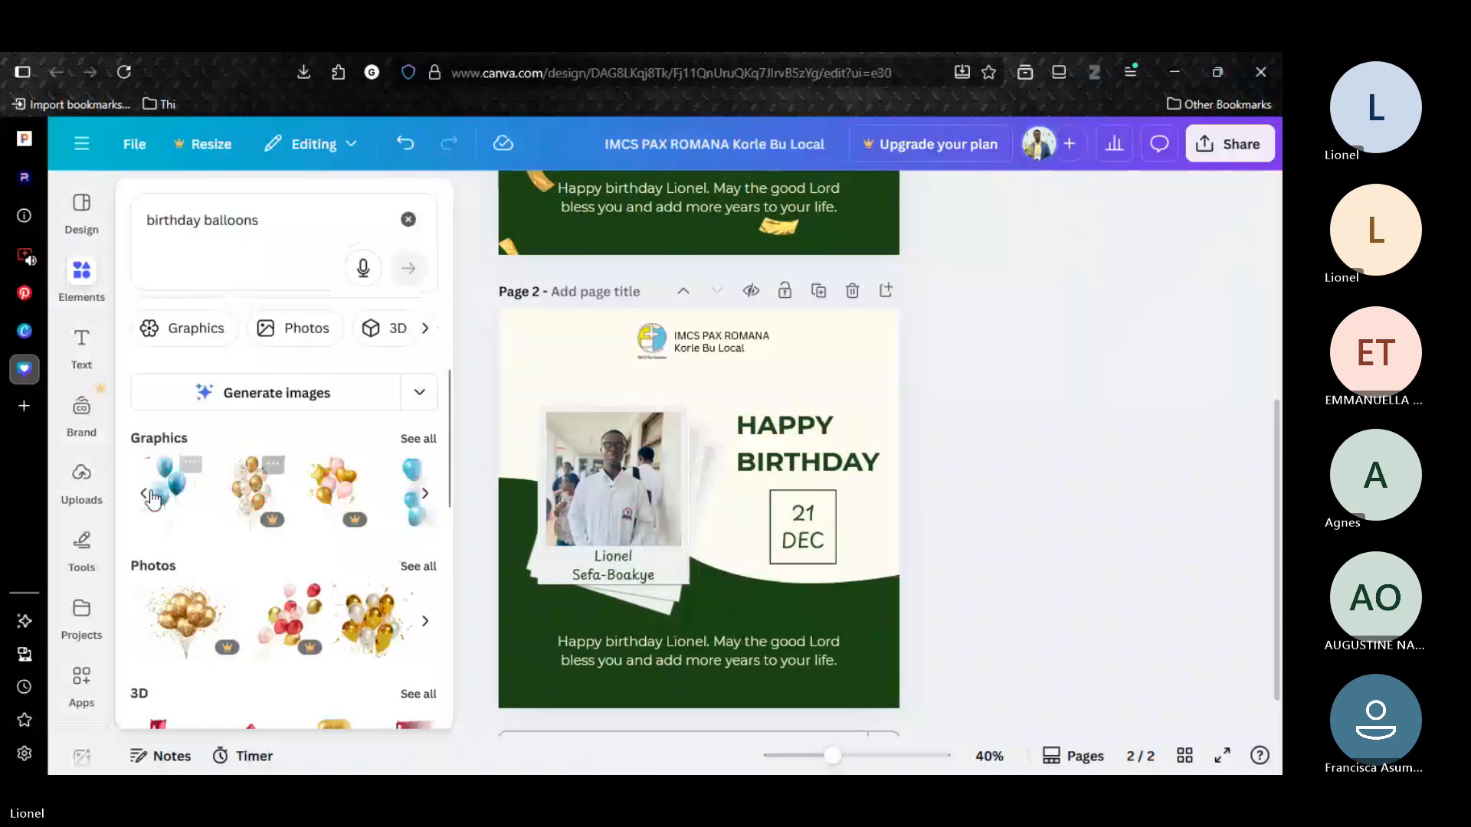
{"action": "left_click", "coordinate": [152, 499]}
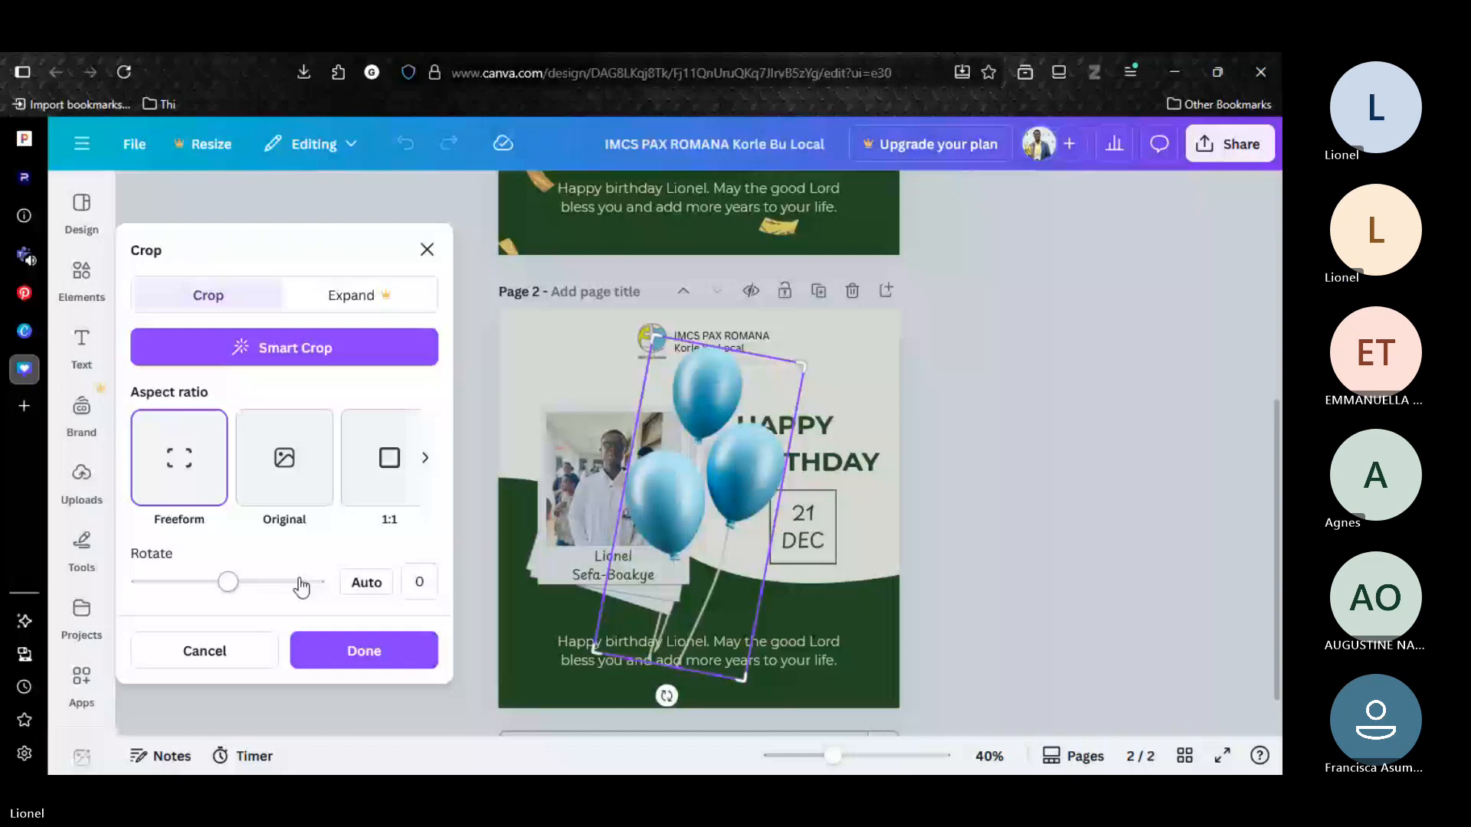
Tilt the balloons to the left, shrink them and place them in page 2's upper-left corner above the polaroid photo.
{"action": "left_click", "coordinate": [627, 412]}
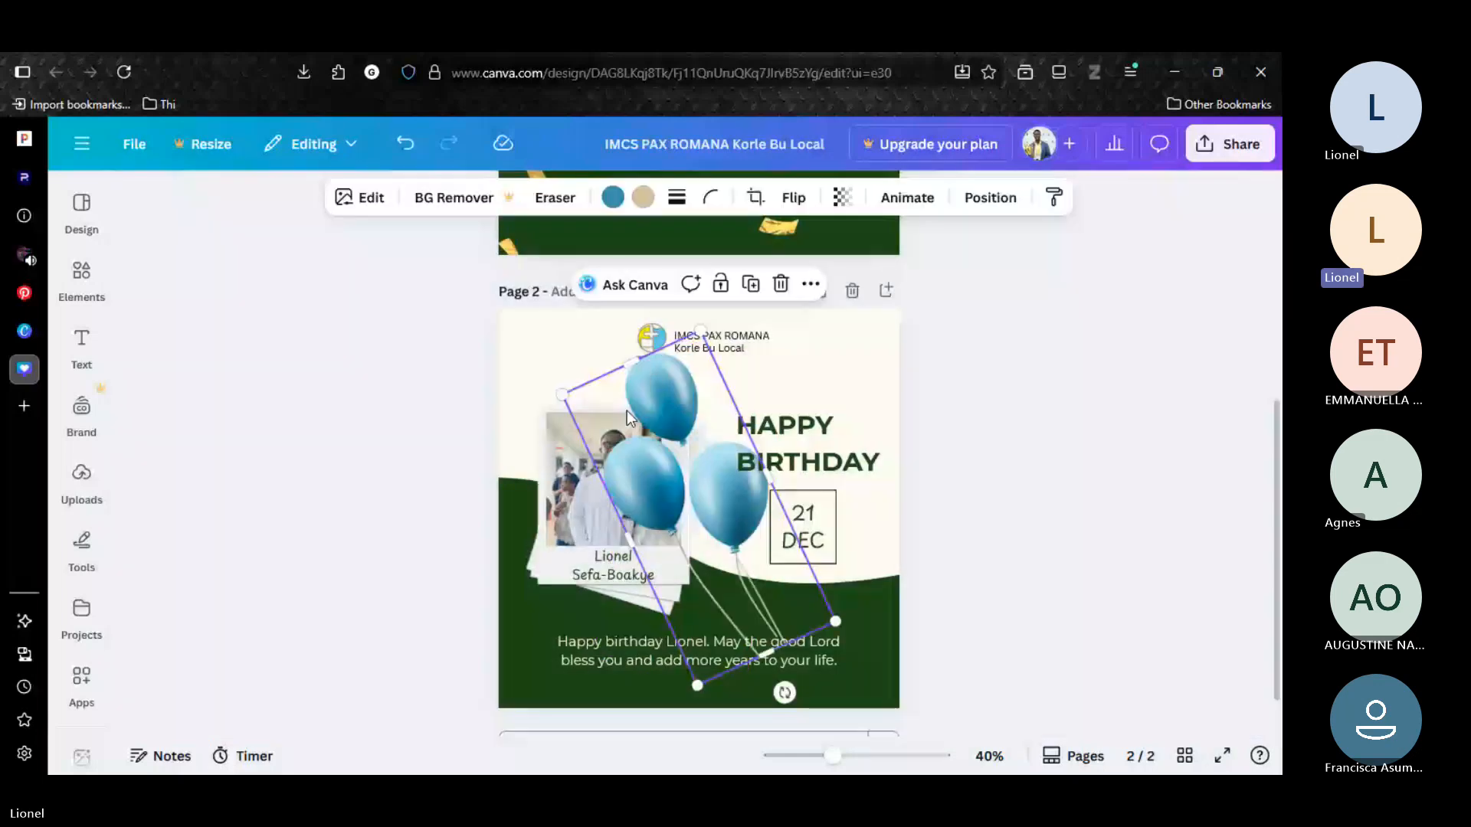
{"action": "left_click_drag", "start_coordinate": [627, 410], "coordinate": [591, 386]}
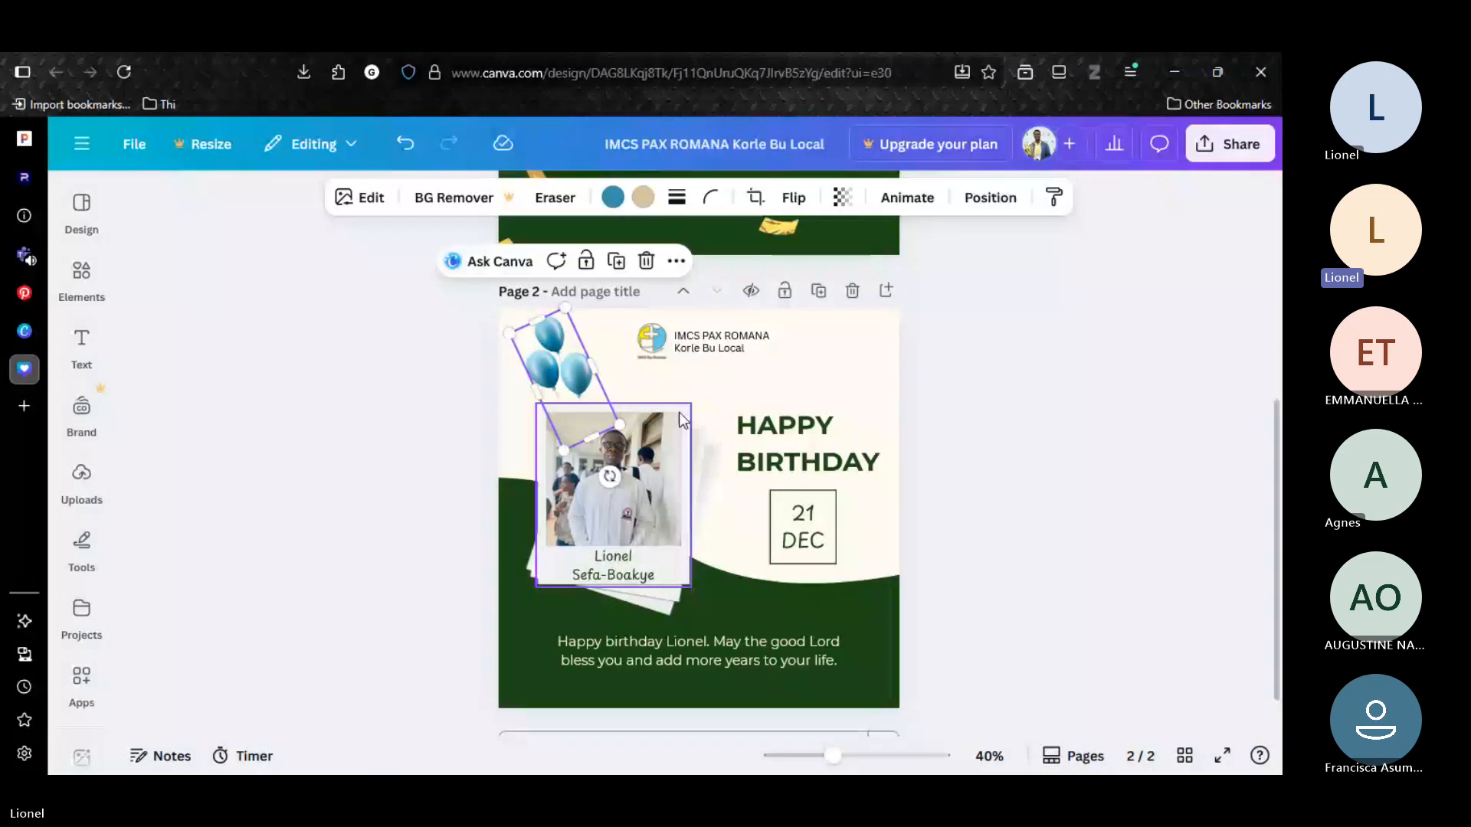
{"action": "left_click", "coordinate": [530, 400]}
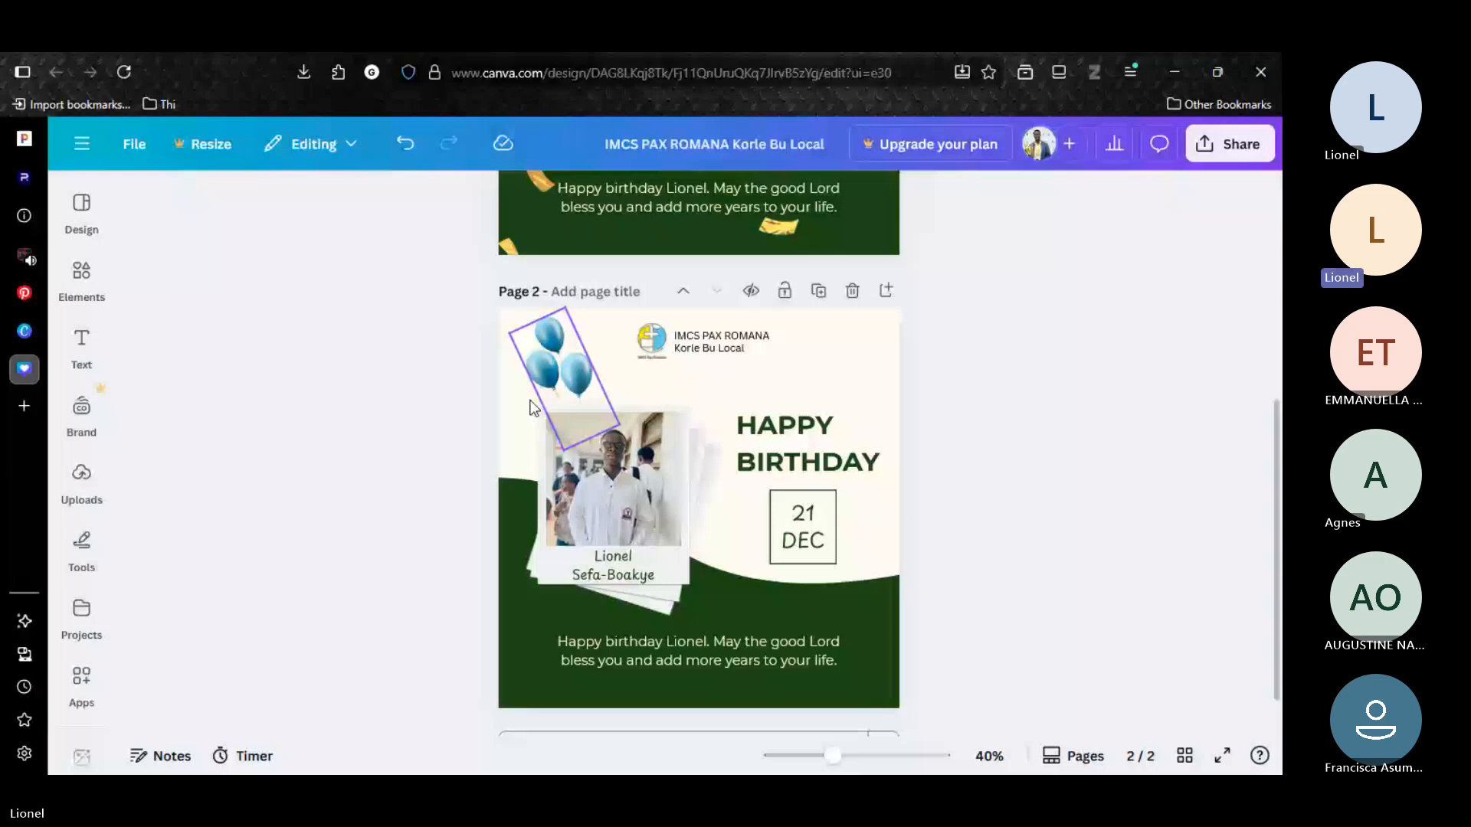
Recolour the blue balloons to the document's dark green.
{"action": "left_click", "coordinate": [534, 408]}
{"action": "left_click", "coordinate": [613, 196]}
{"action": "left_click", "coordinate": [149, 388]}
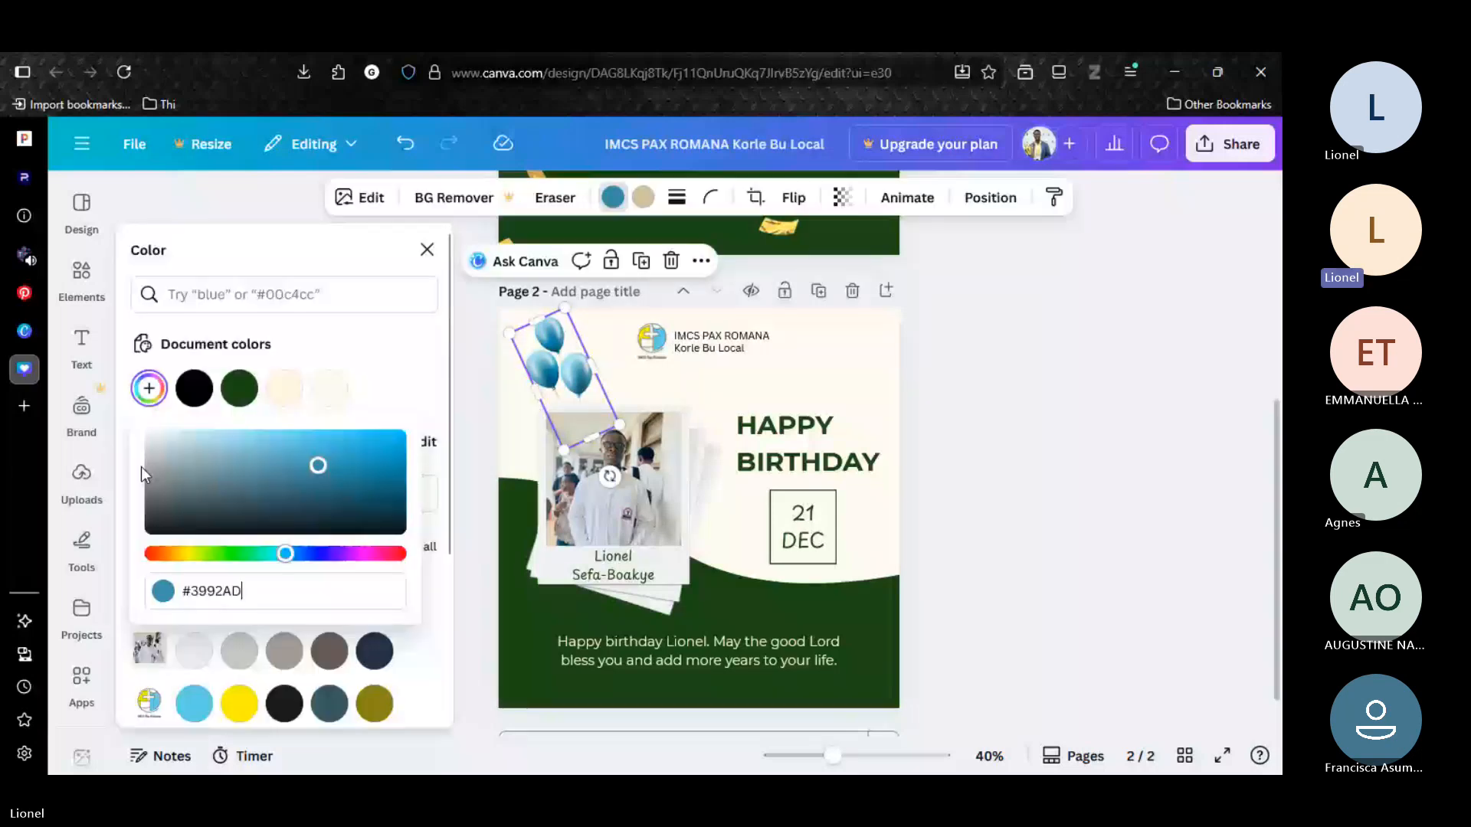
{"action": "left_click", "coordinate": [238, 555]}
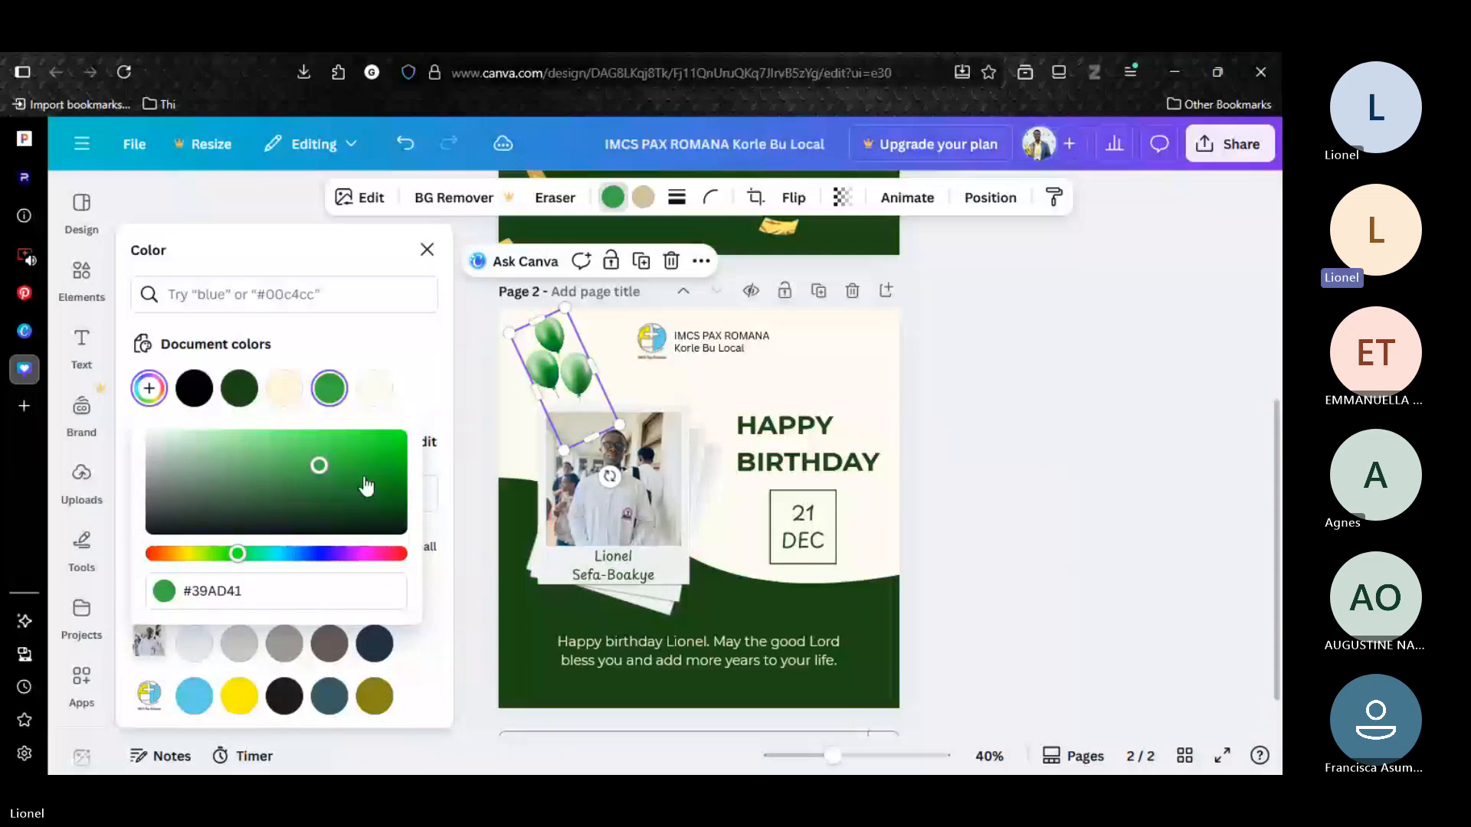
{"action": "left_click_drag", "start_coordinate": [367, 485], "coordinate": [330, 483]}
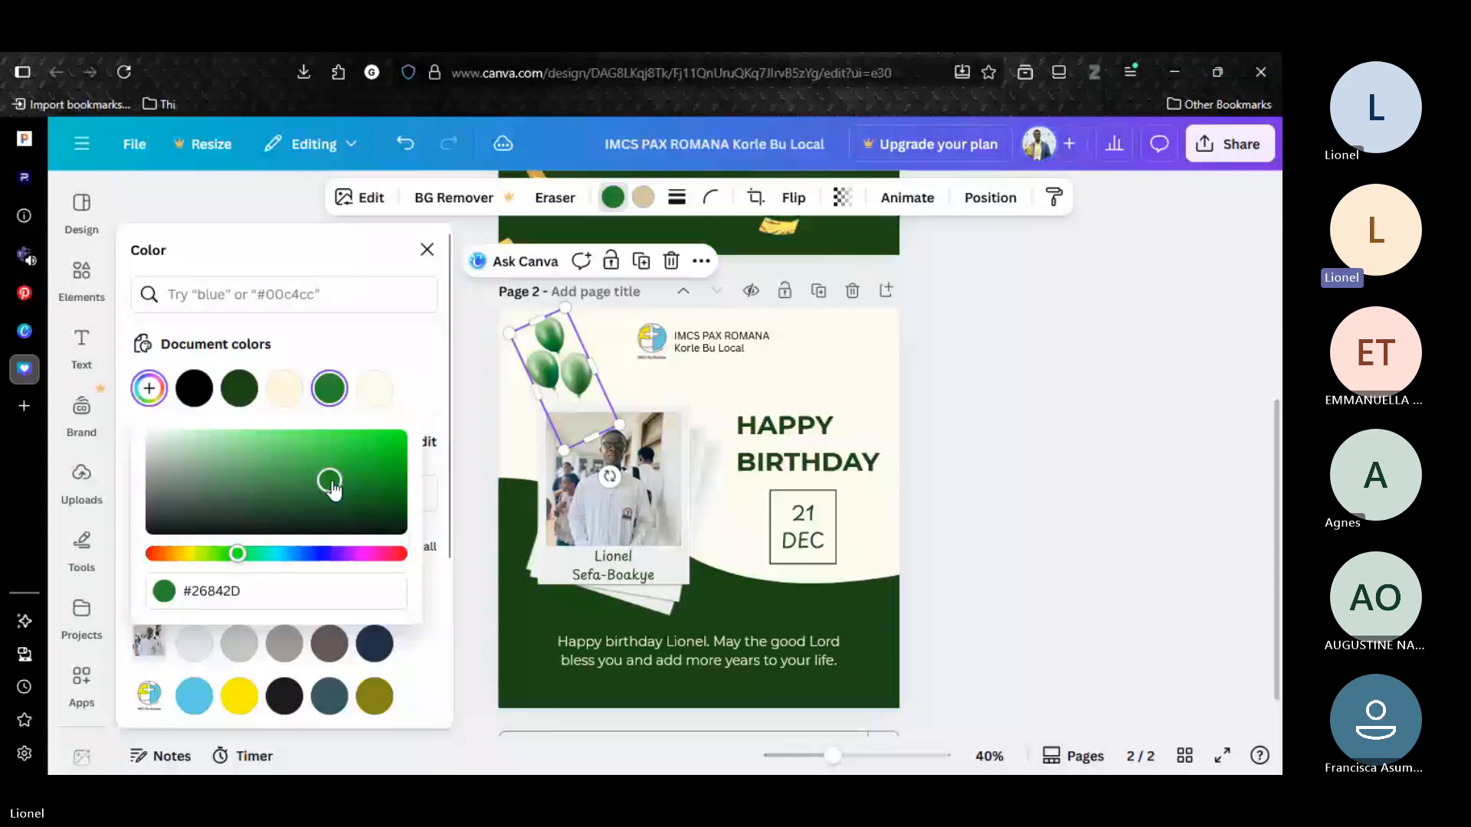
{"action": "left_click_drag", "start_coordinate": [332, 485], "coordinate": [341, 496]}
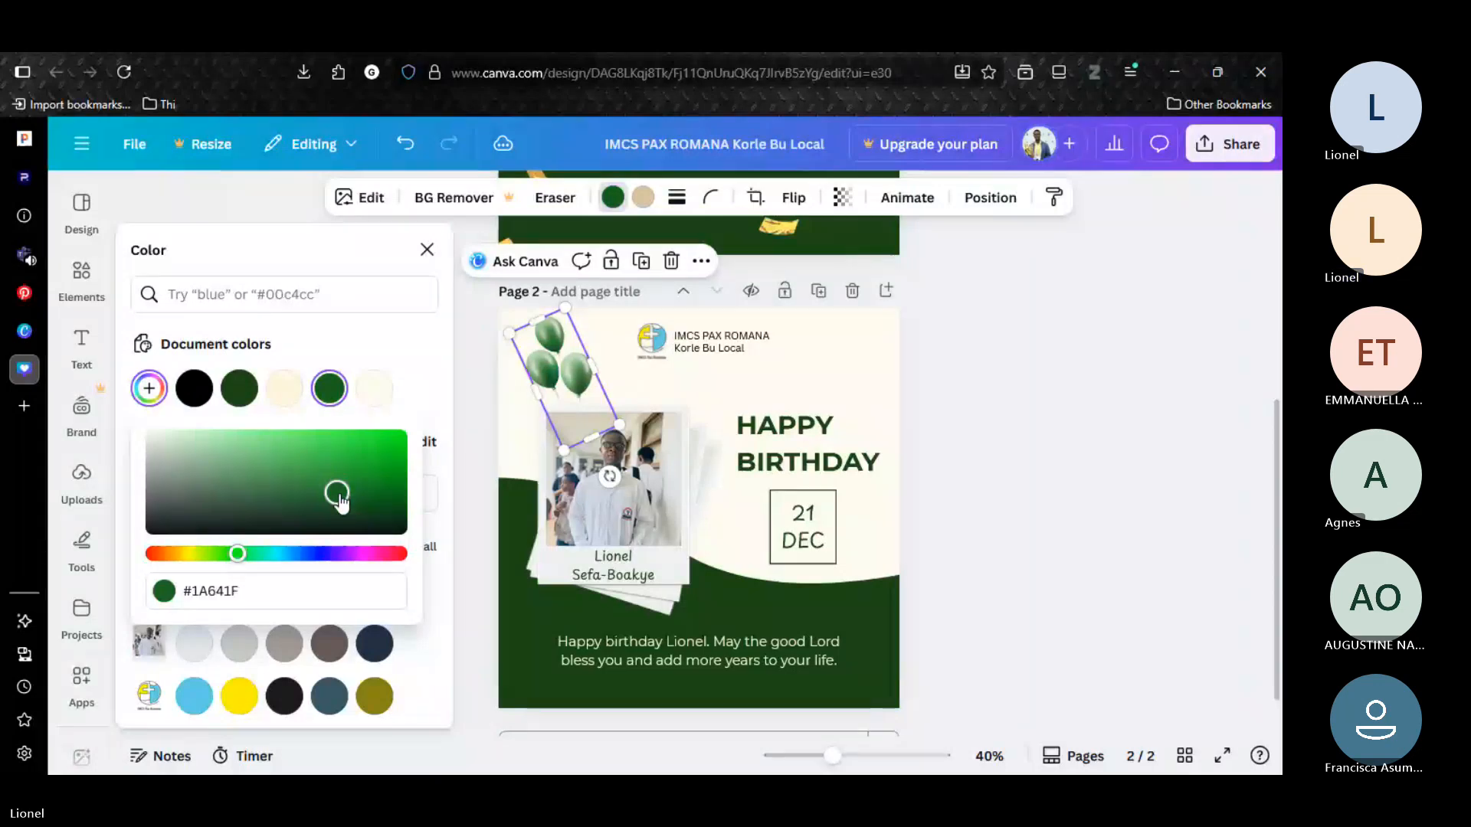
{"action": "left_click", "coordinate": [383, 415]}
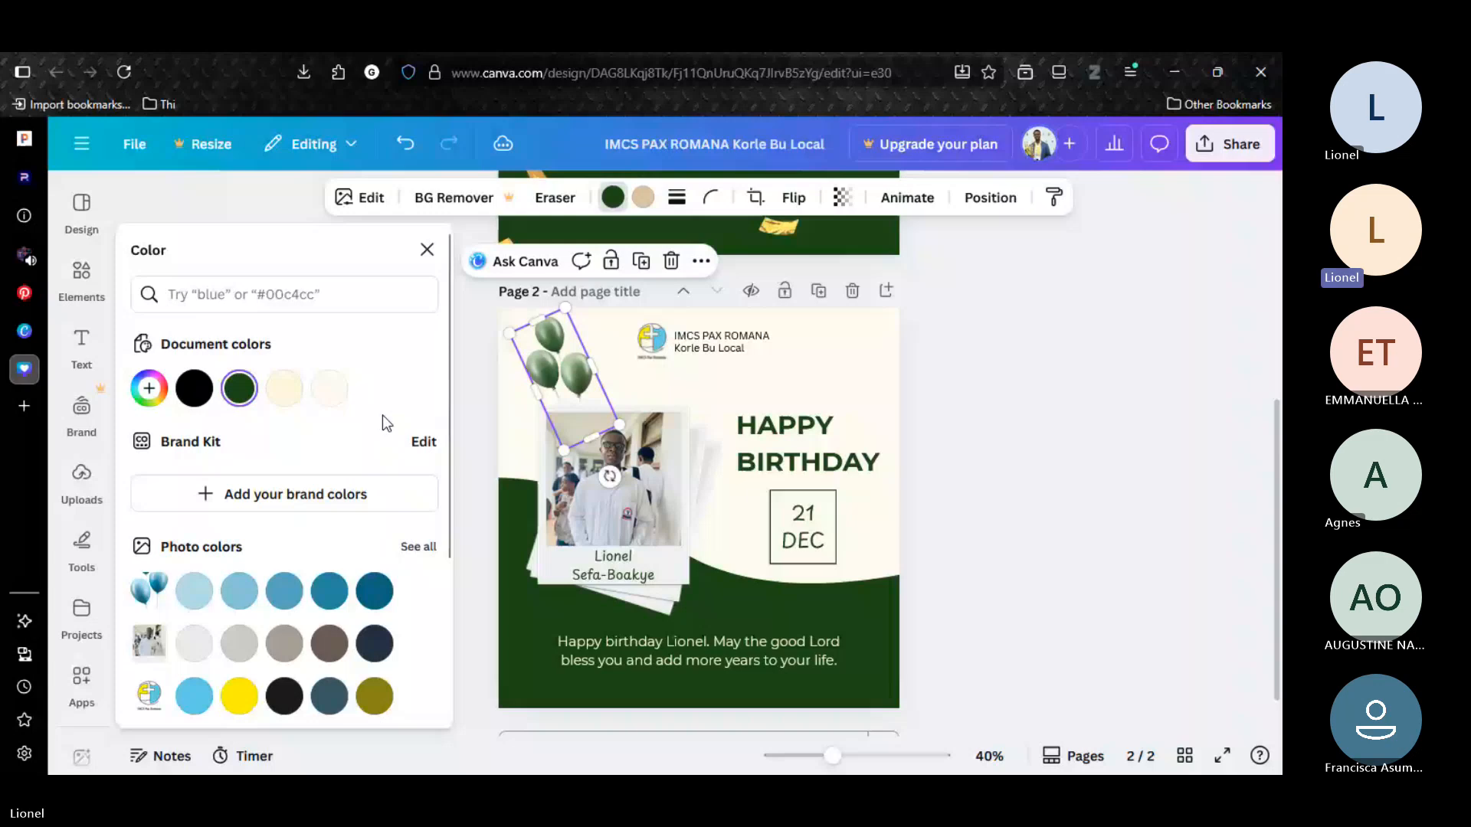
{"action": "left_click", "coordinate": [947, 403]}
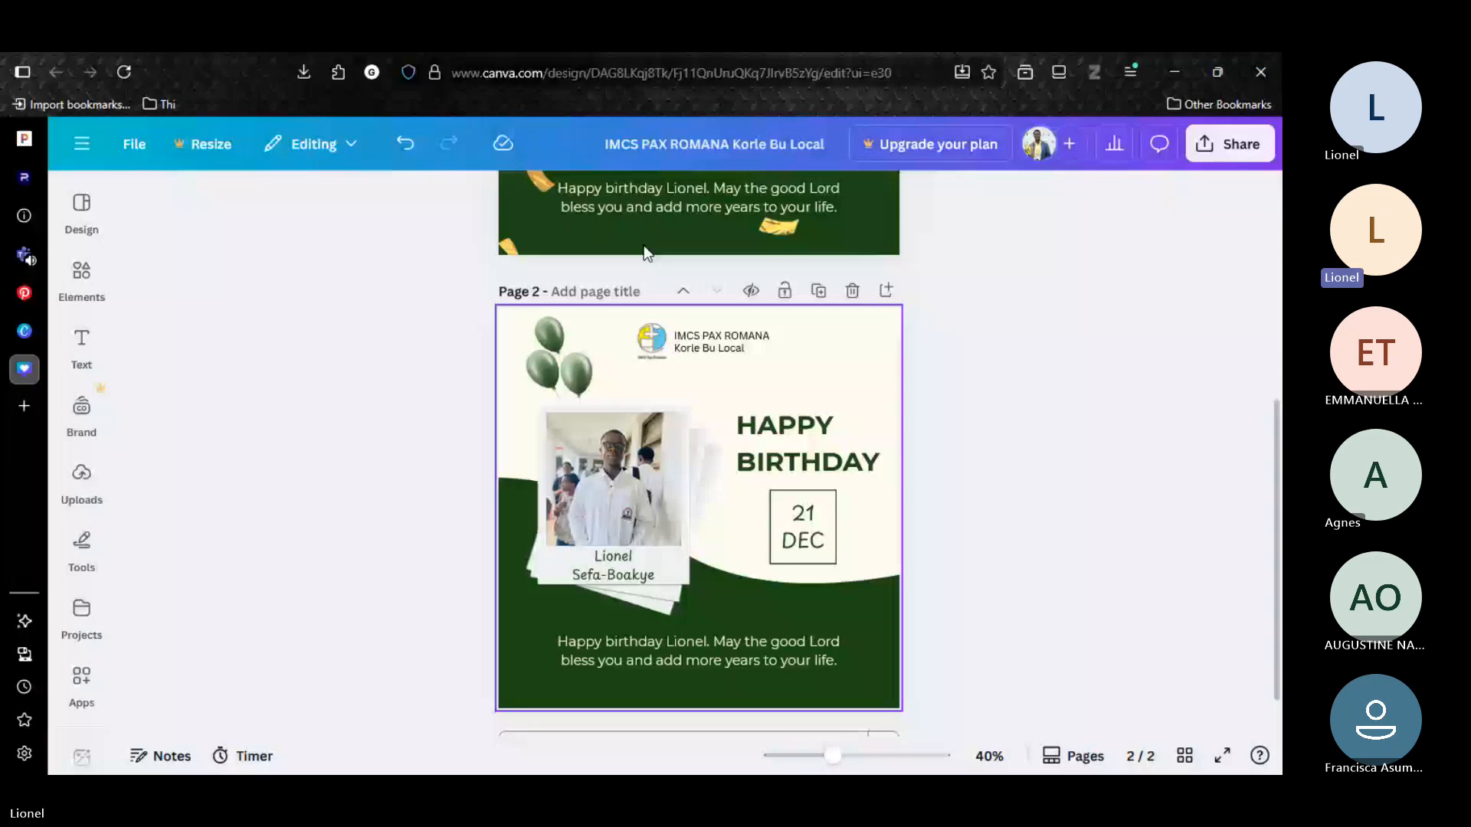
{"action": "scroll", "coordinate": [643, 245], "scroll_direction": "up", "scroll_amount": 5}
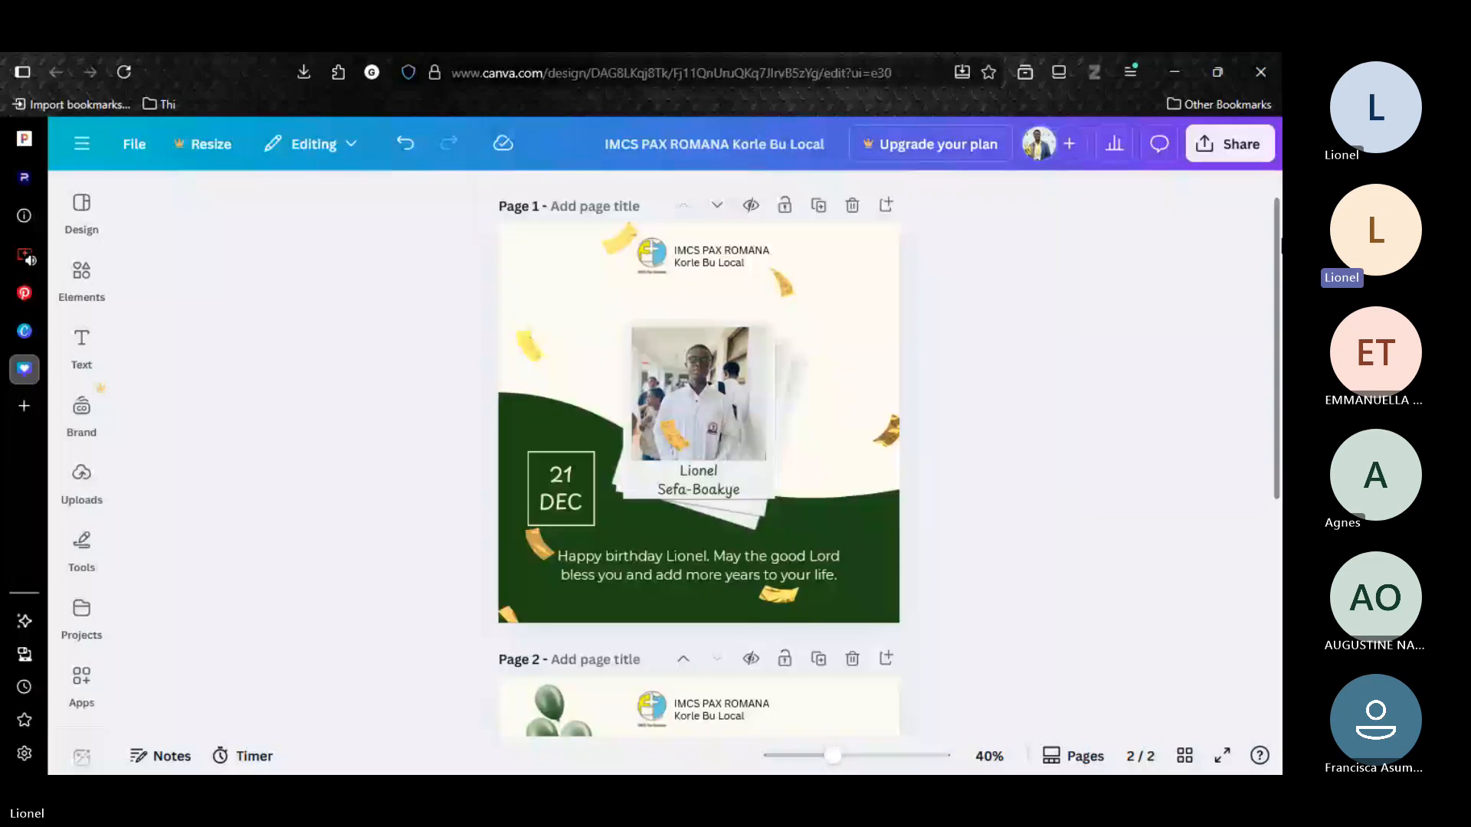
{"action": "scroll", "coordinate": [901, 674], "scroll_direction": "down", "scroll_amount": 5}
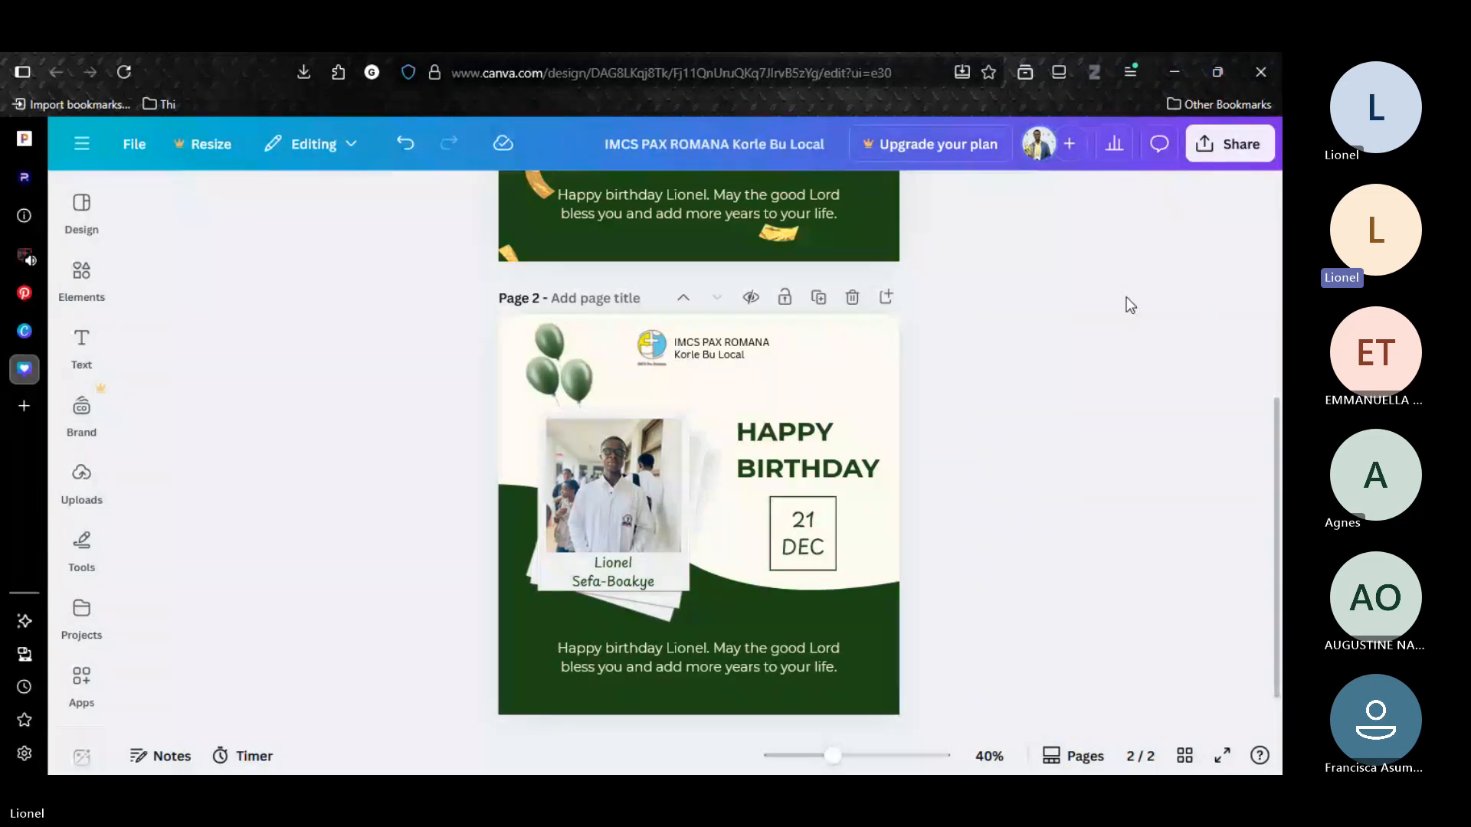
{"action": "left_click", "coordinate": [710, 434]}
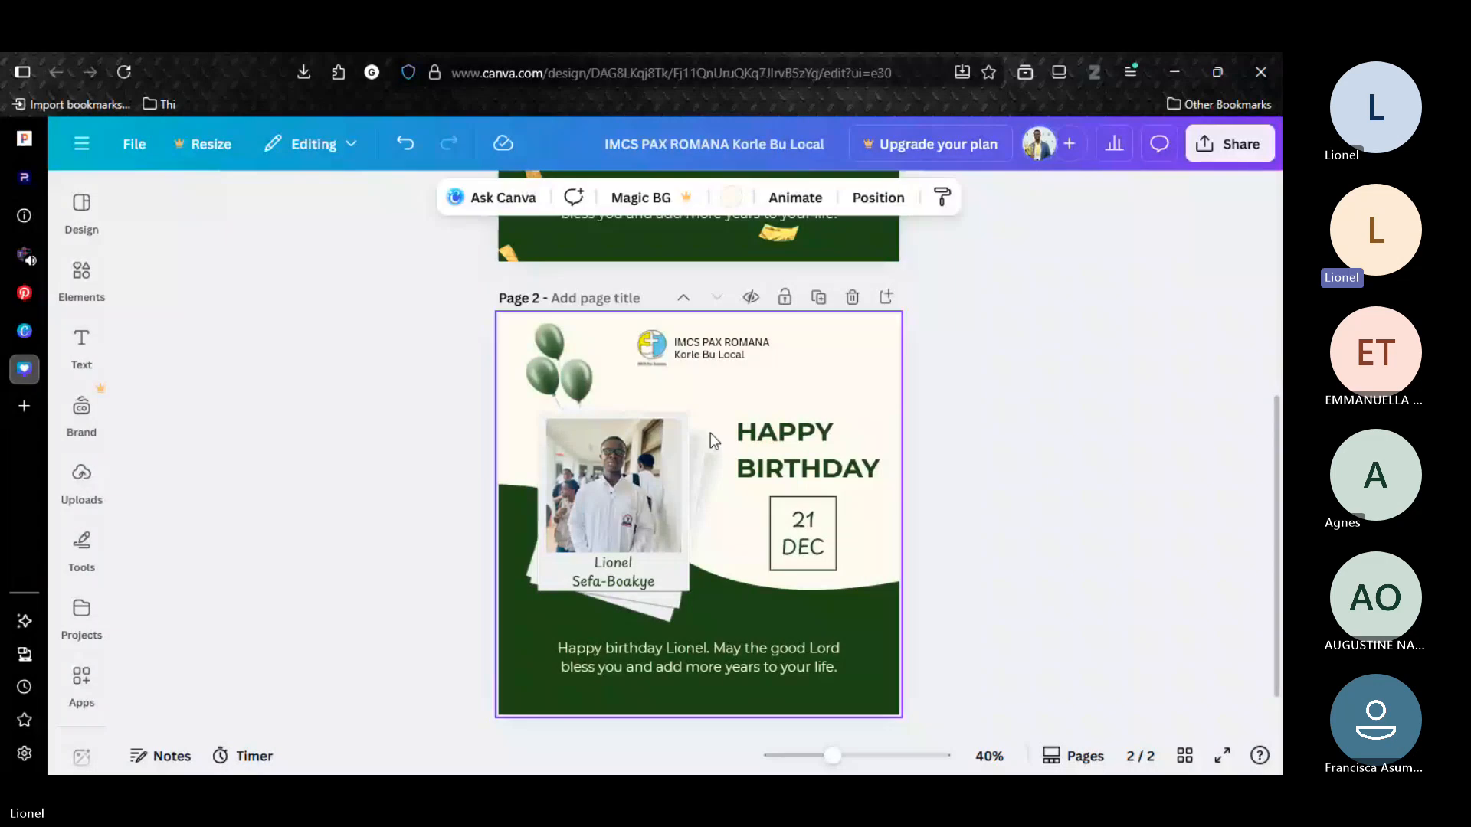
Replace the balloon search in the elements library with a search for "PATTERN".
{"action": "left_click", "coordinate": [354, 403]}
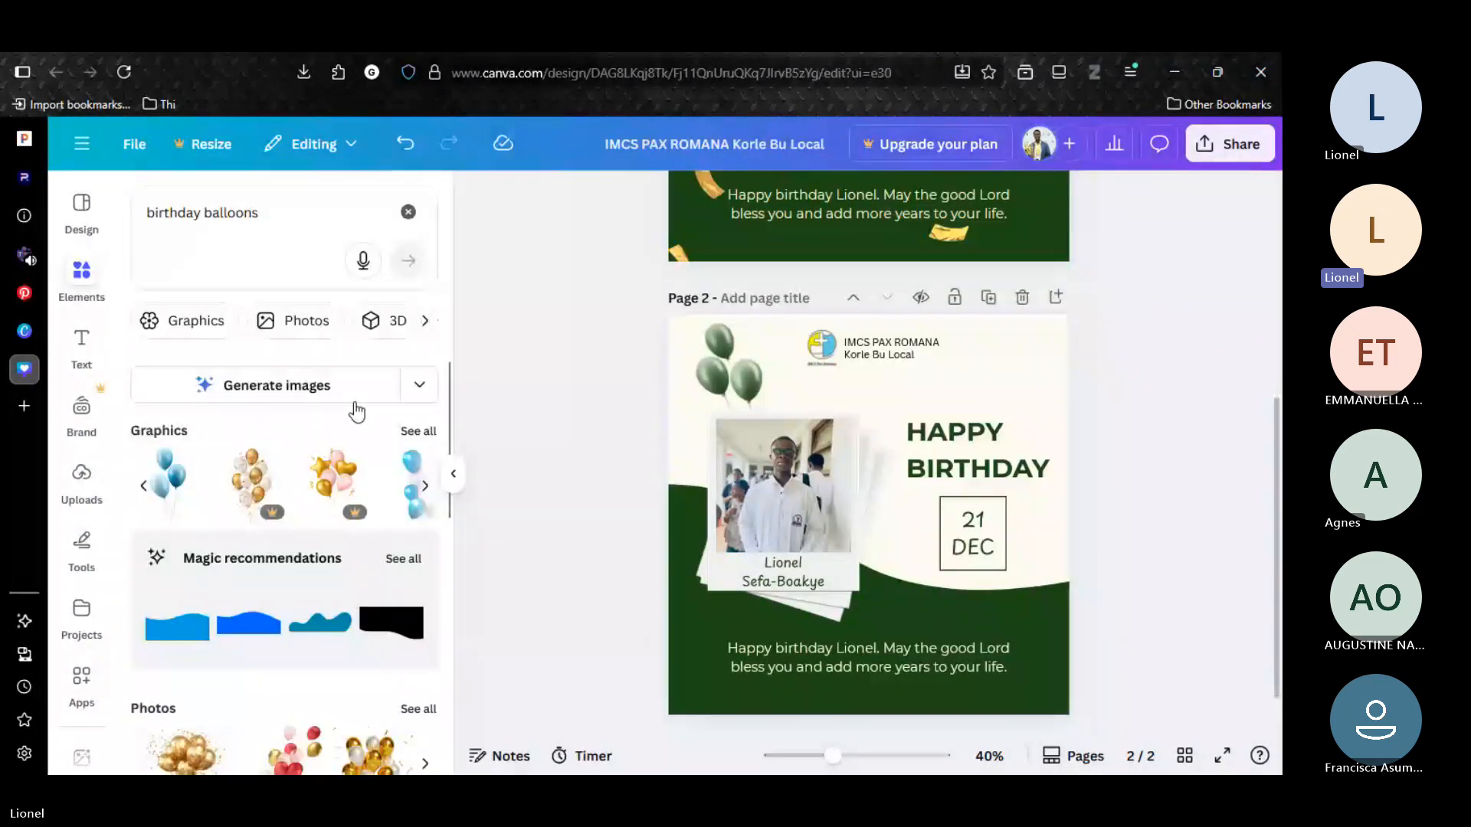
{"action": "scroll", "coordinate": [406, 452], "scroll_direction": "down", "scroll_amount": 3}
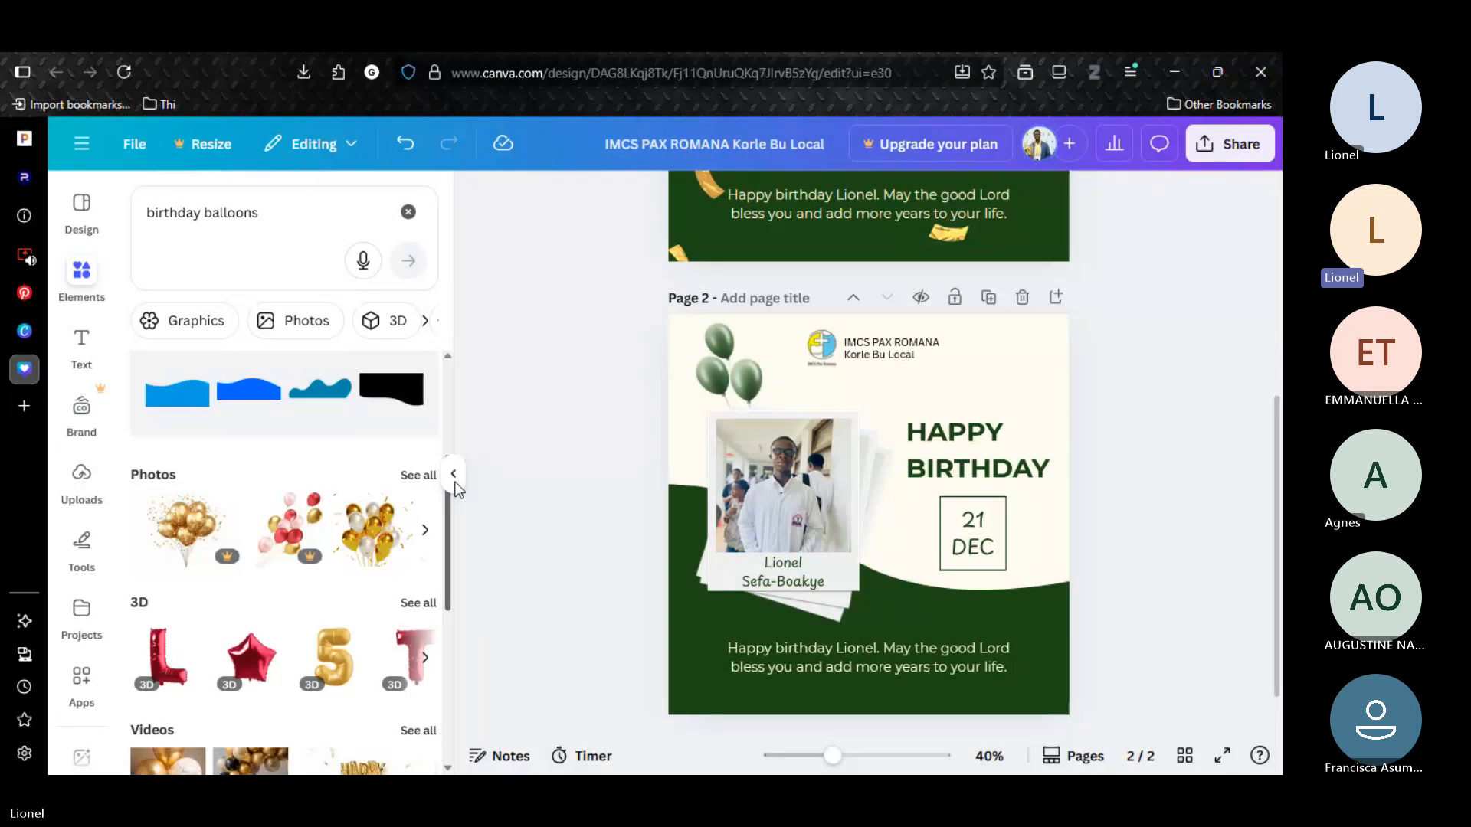
{"action": "left_click", "coordinate": [408, 213]}
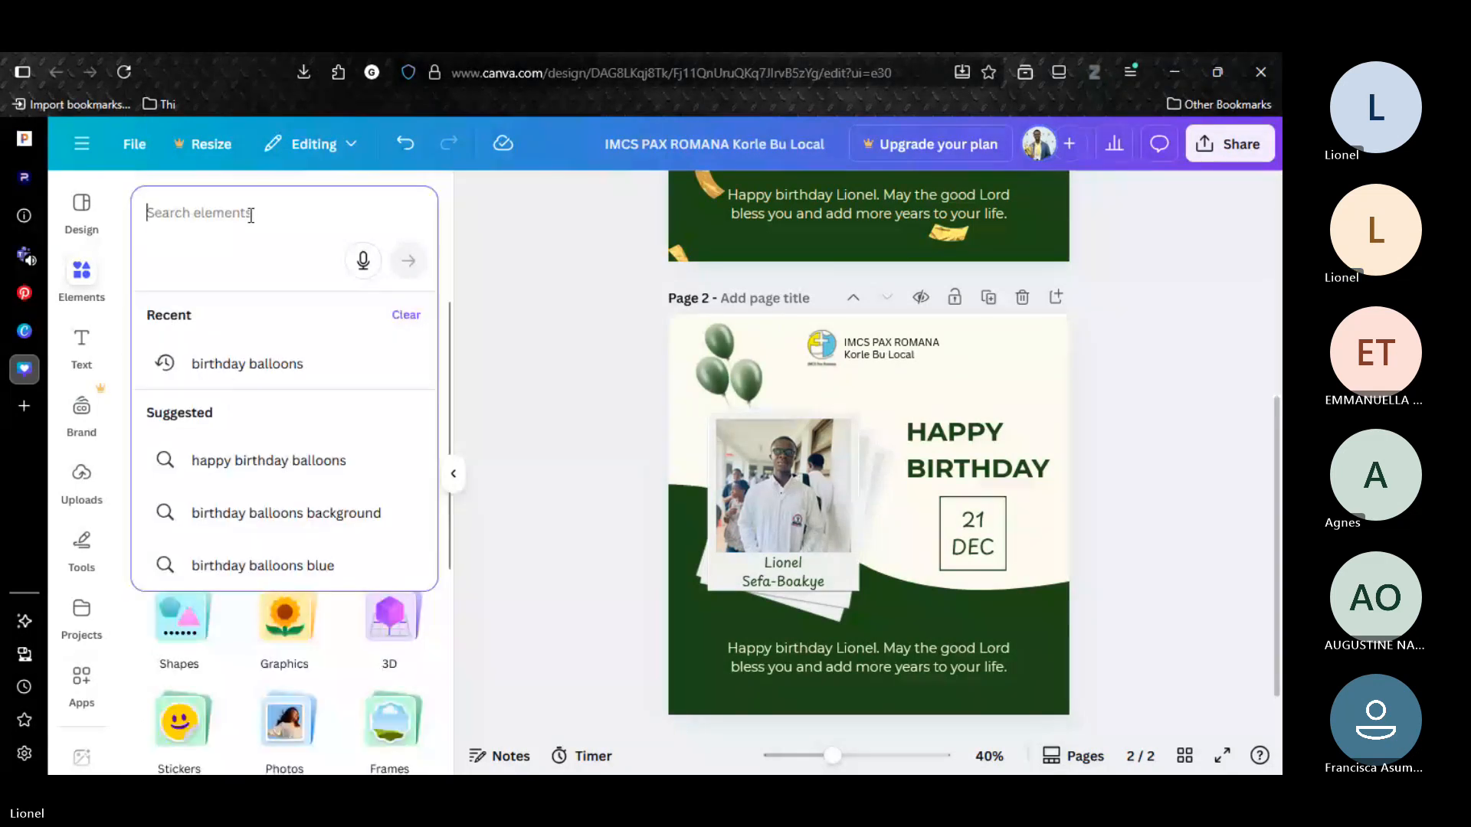
{"action": "type", "text": "PATTENR"}
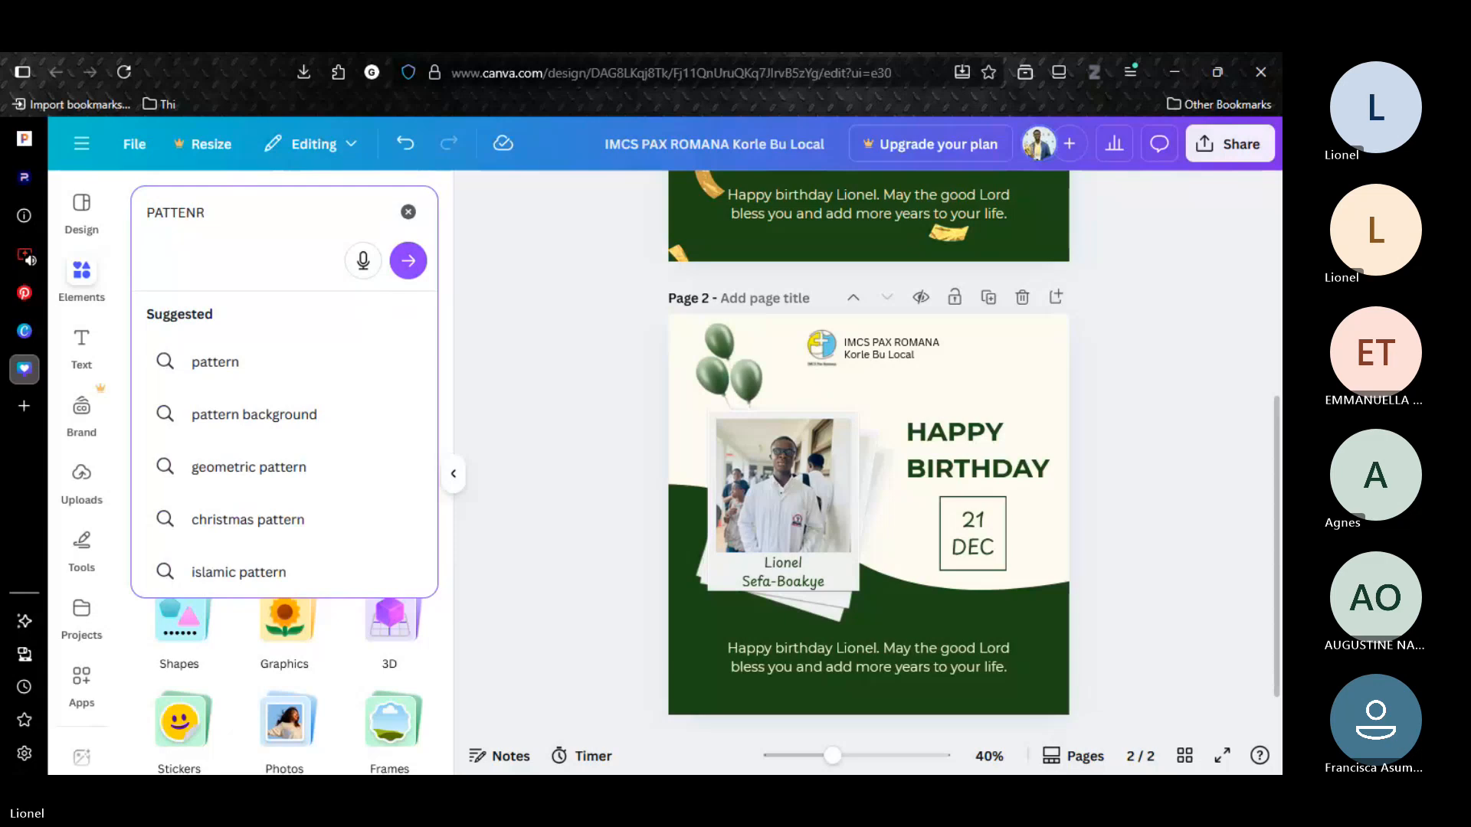
{"action": "key", "text": "BackSpace"}
{"action": "key", "text": "BackSpace"}
{"action": "type", "text": "RN"}
{"action": "key", "text": "Return"}
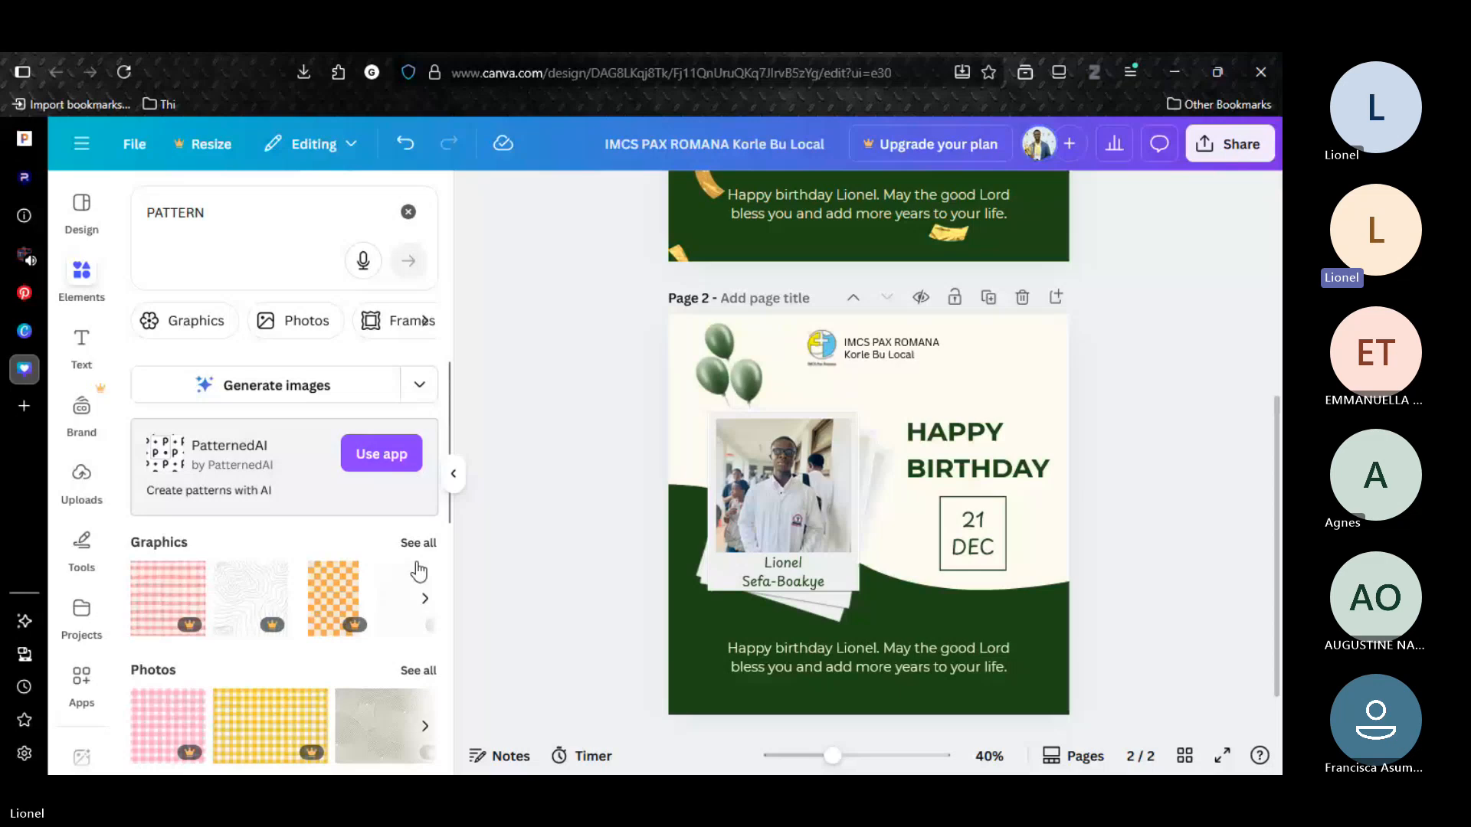
Browse the pattern graphics and add the black dot grid to page 2.
{"action": "left_click", "coordinate": [426, 600]}
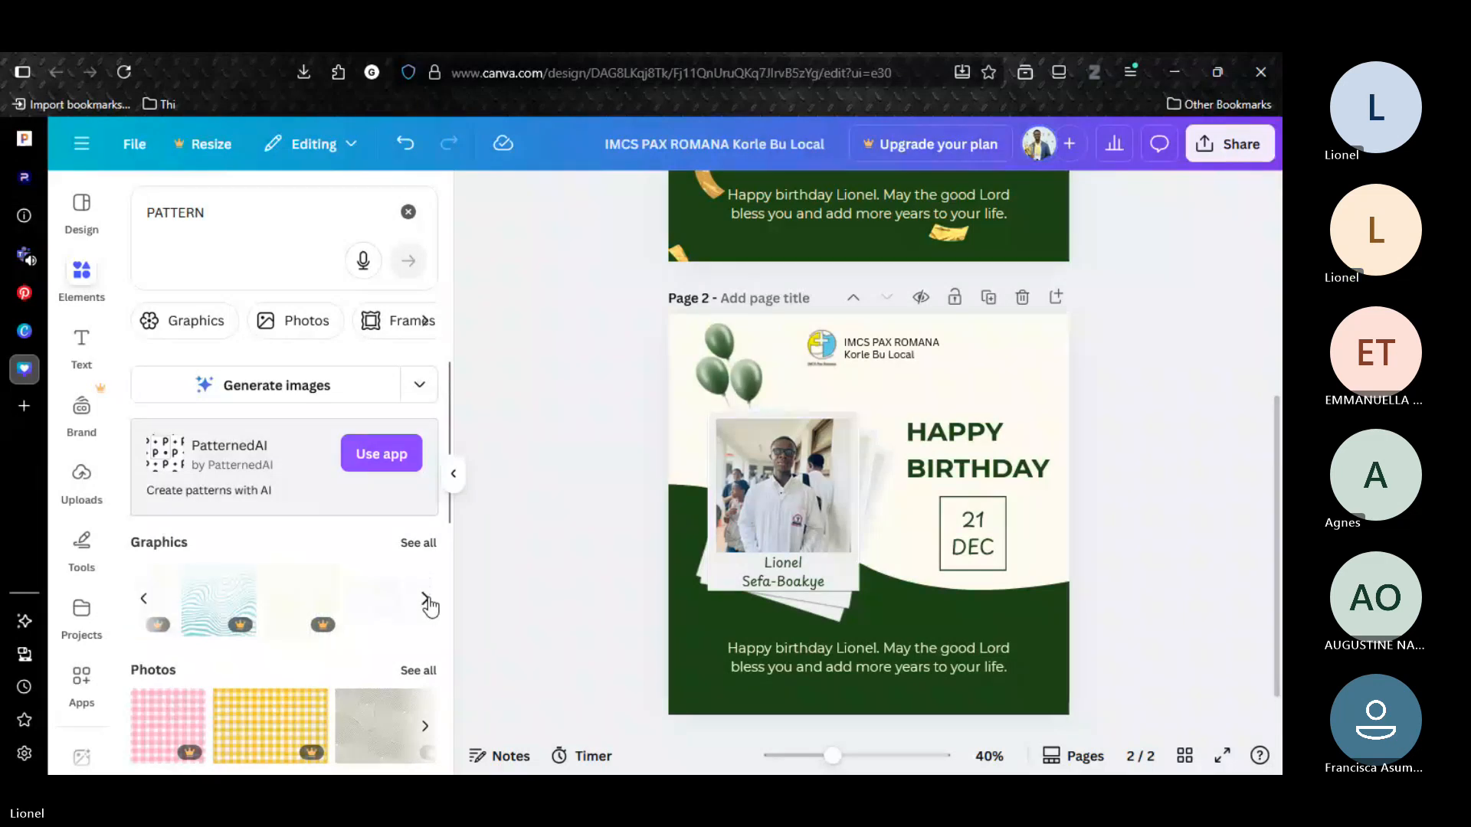
{"action": "left_click", "coordinate": [425, 600]}
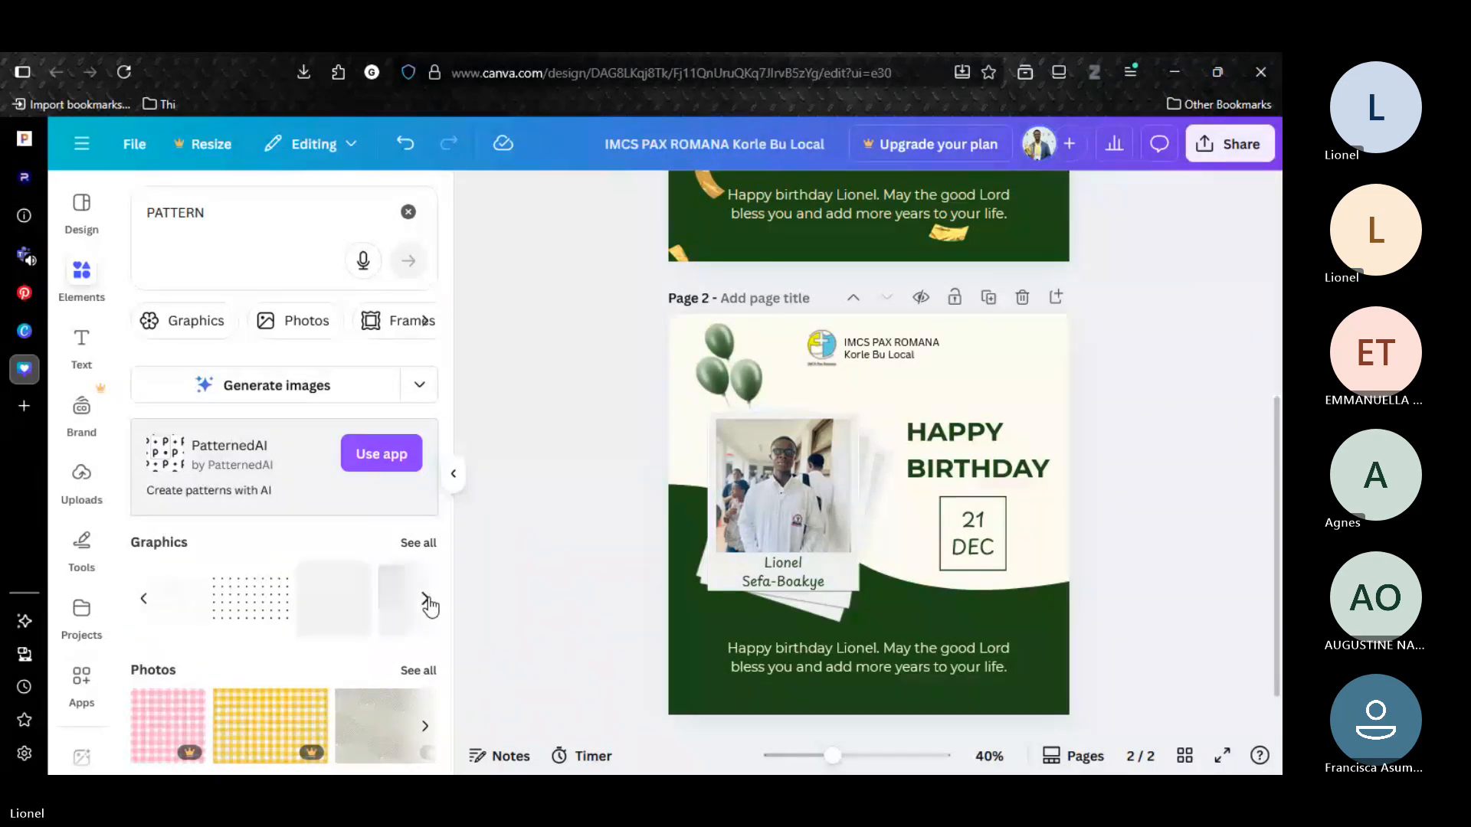
{"action": "left_click", "coordinate": [426, 600]}
{"action": "left_click", "coordinate": [426, 600]}
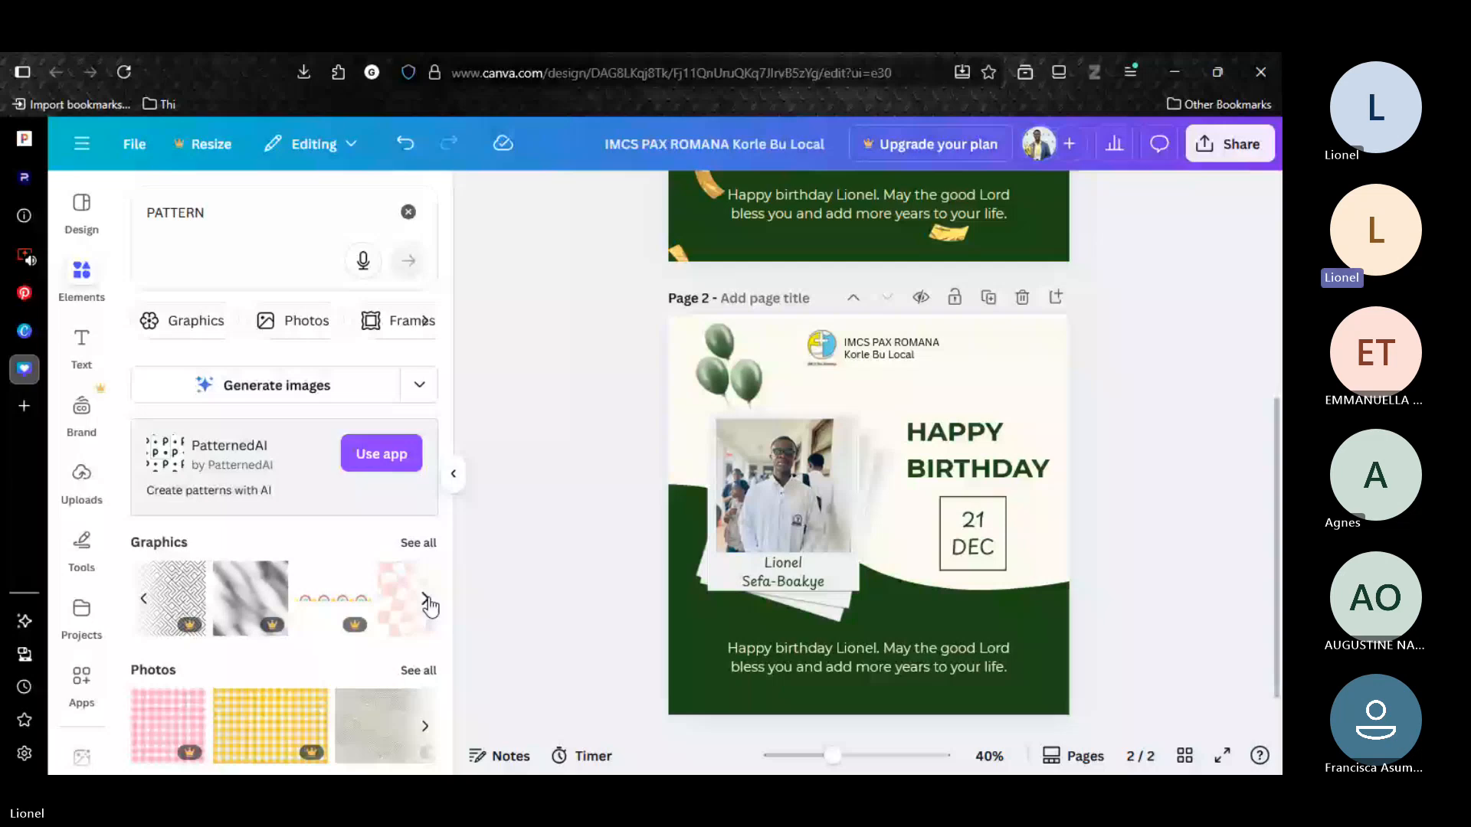
{"action": "left_click", "coordinate": [426, 600]}
{"action": "left_click", "coordinate": [233, 602]}
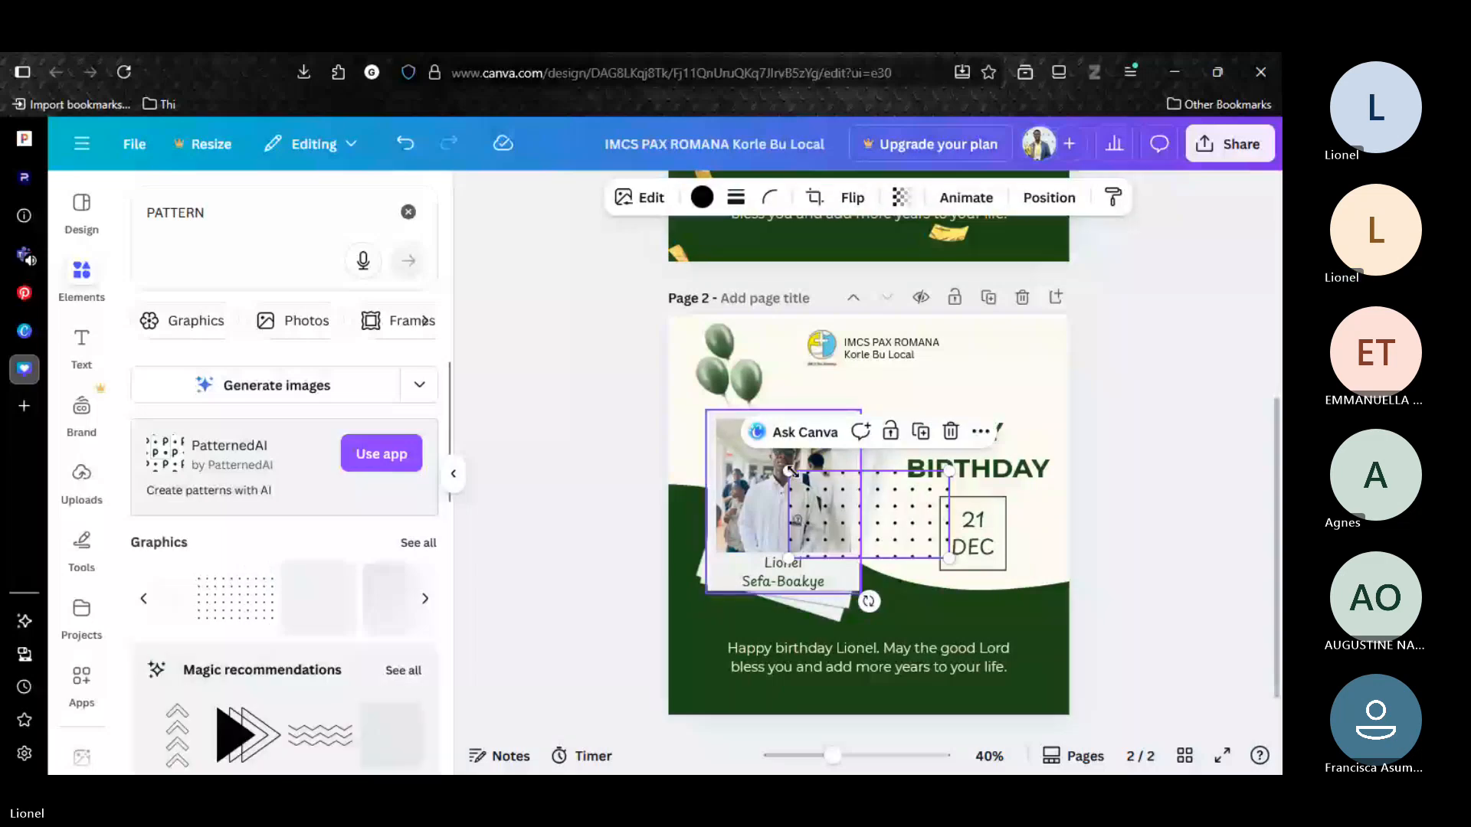
Enlarge the dot pattern to about 1697 × 929 px and move it up to cover page 2's cream area.
{"action": "left_click_drag", "start_coordinate": [790, 471], "coordinate": [462, 292]}
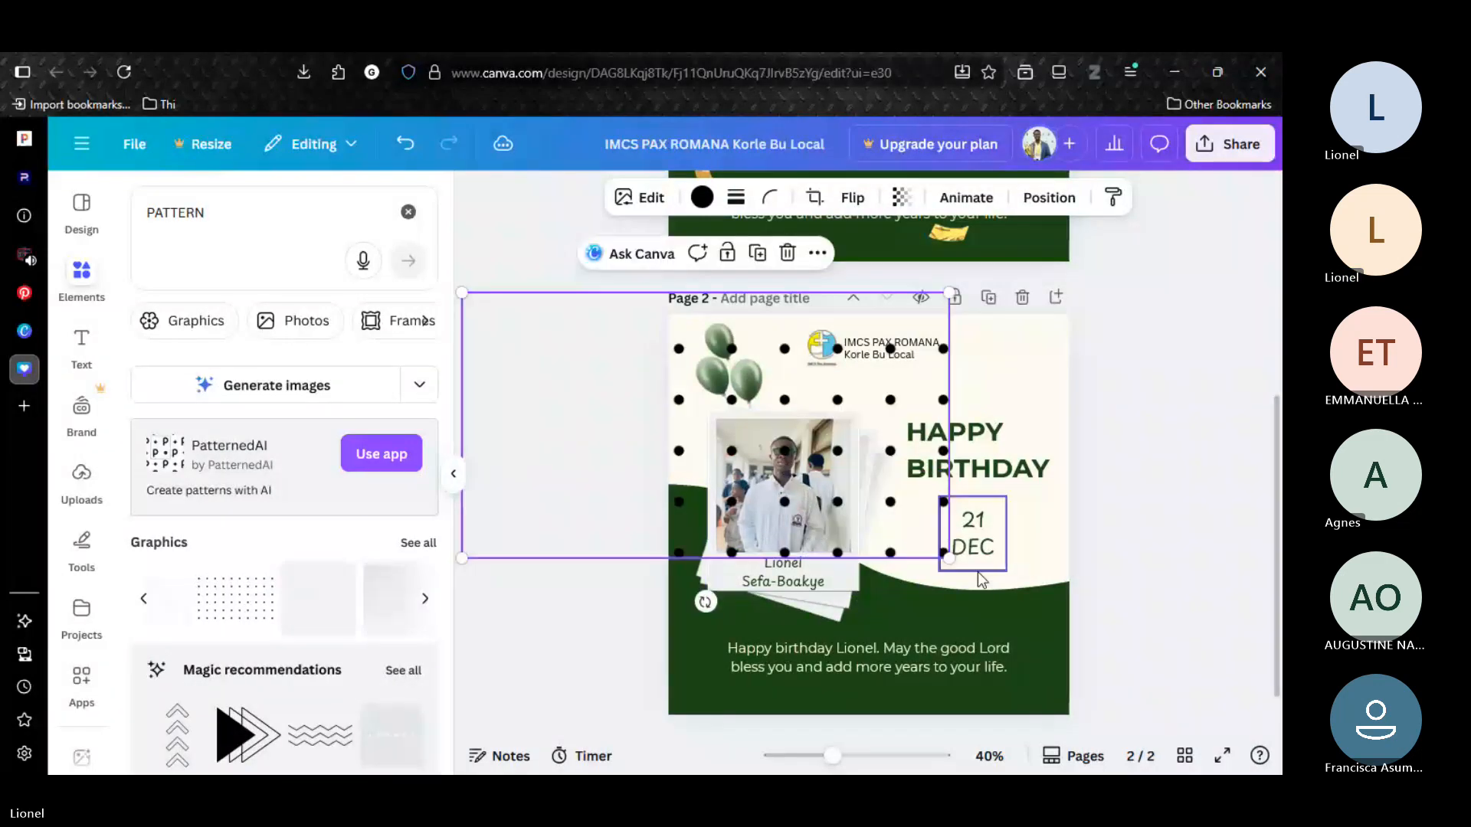
{"action": "left_click_drag", "start_coordinate": [981, 580], "coordinate": [1093, 637]}
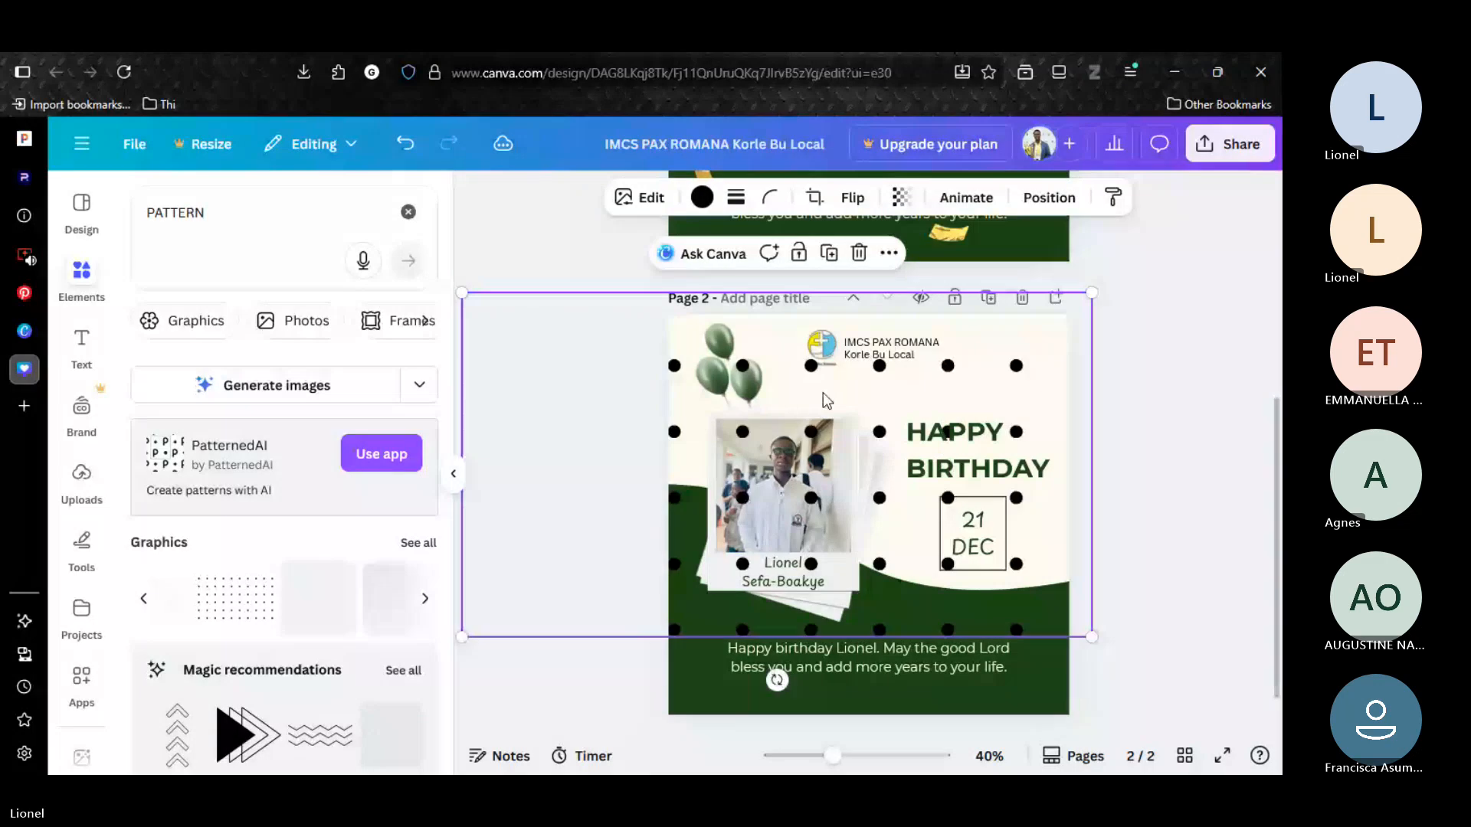
{"action": "left_click_drag", "start_coordinate": [822, 393], "coordinate": [818, 337]}
Colour the dot pattern dark green (#1d4916) and send it to the back of page 2.
{"action": "left_click", "coordinate": [702, 197]}
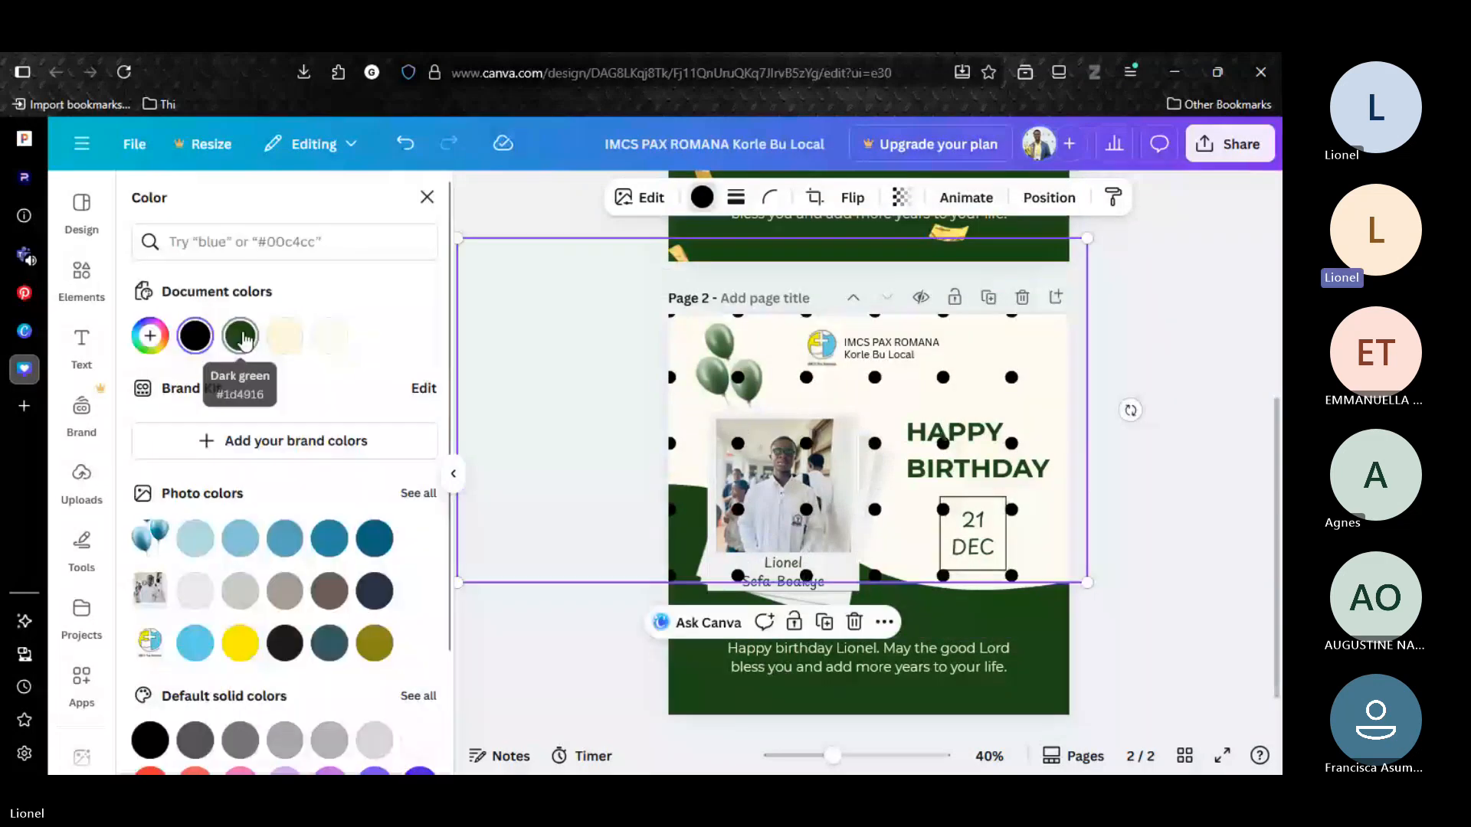
{"action": "left_click", "coordinate": [244, 340]}
{"action": "left_click", "coordinate": [1057, 198]}
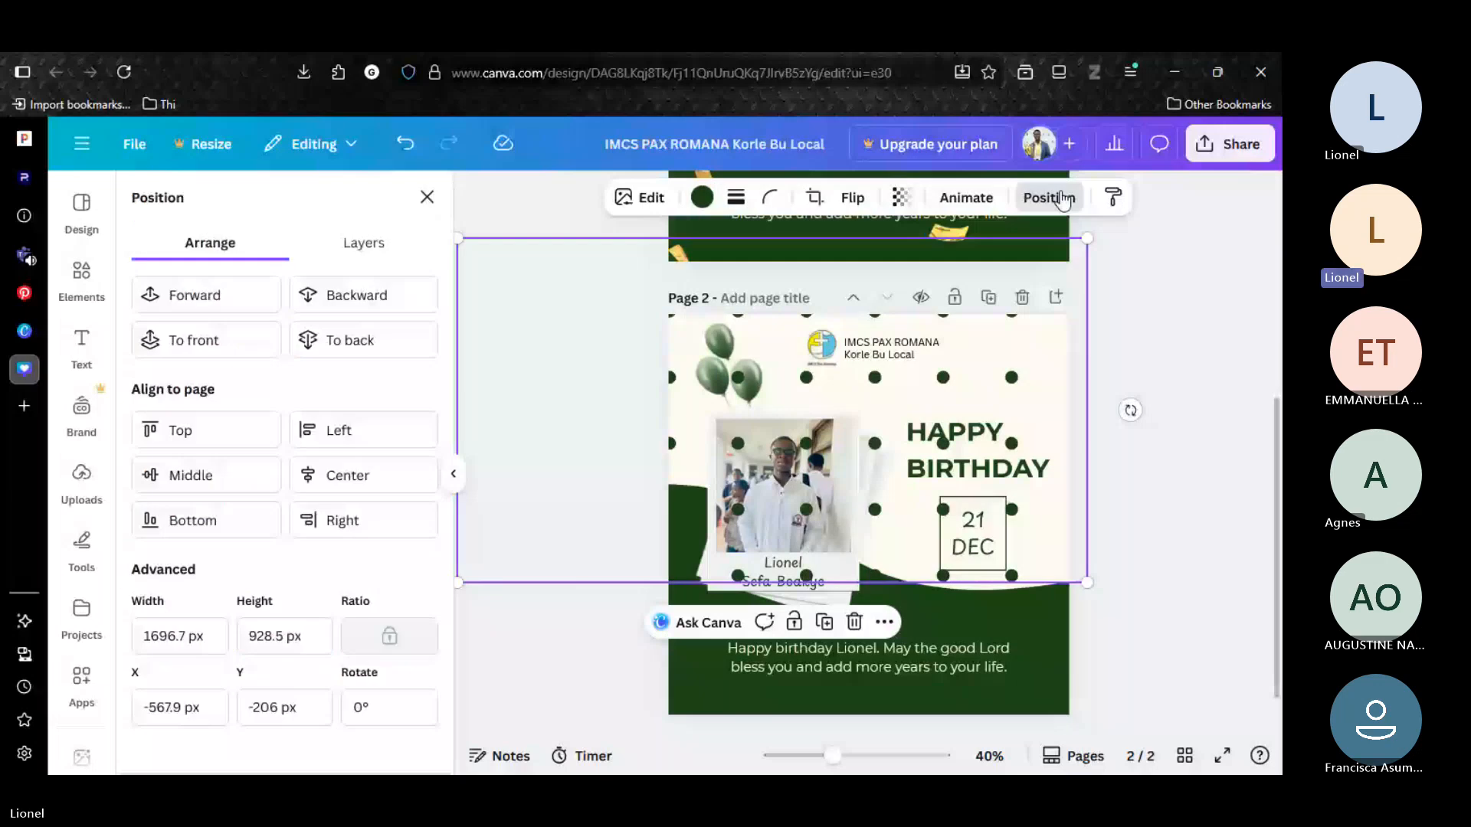
Fade the dot pattern by setting its transparency value to 9.
{"action": "left_click", "coordinate": [901, 197]}
{"action": "left_click_drag", "start_coordinate": [880, 274], "coordinate": [811, 294]}
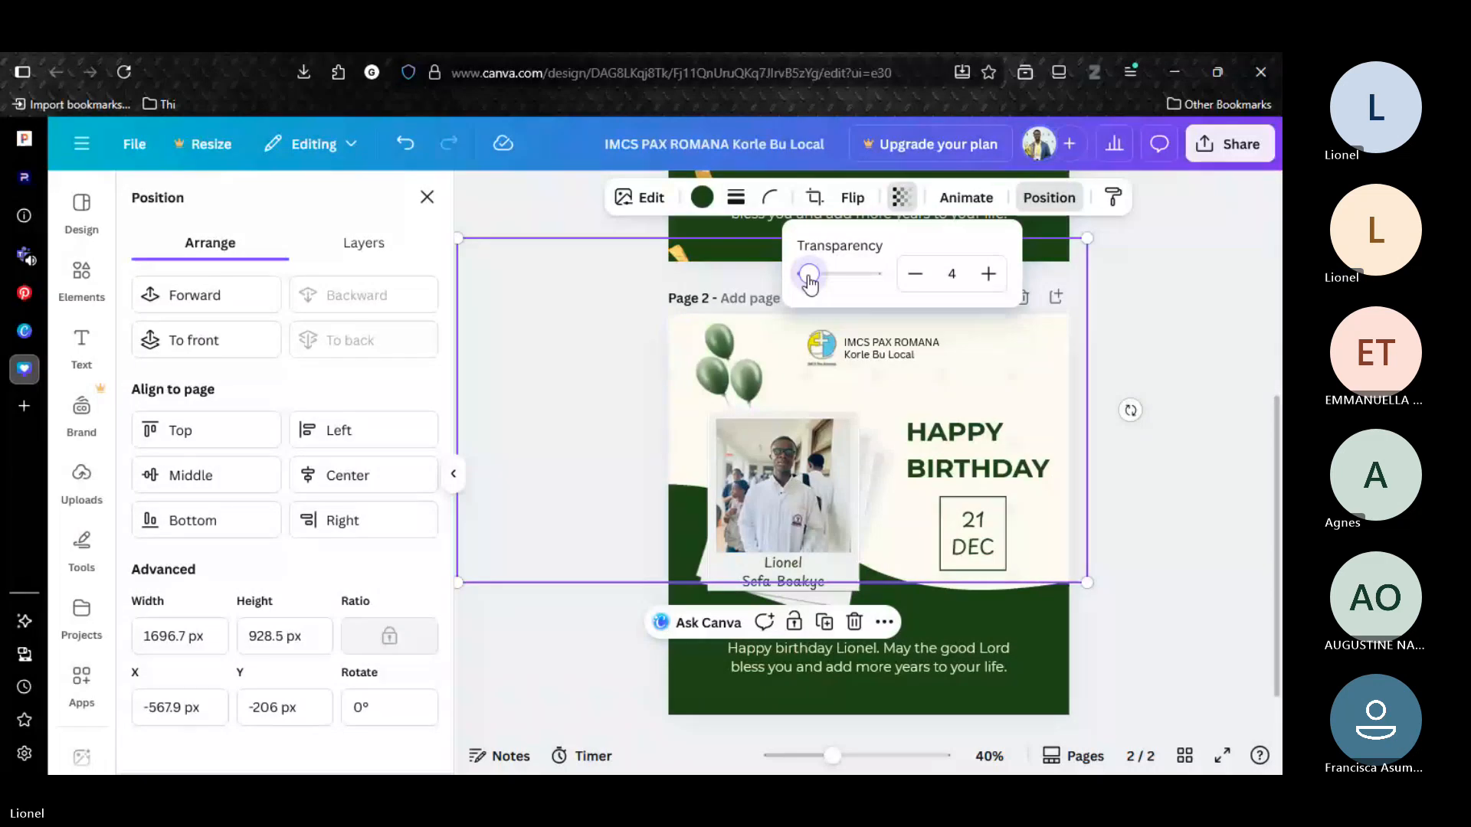
{"action": "left_click_drag", "start_coordinate": [810, 283], "coordinate": [824, 280]}
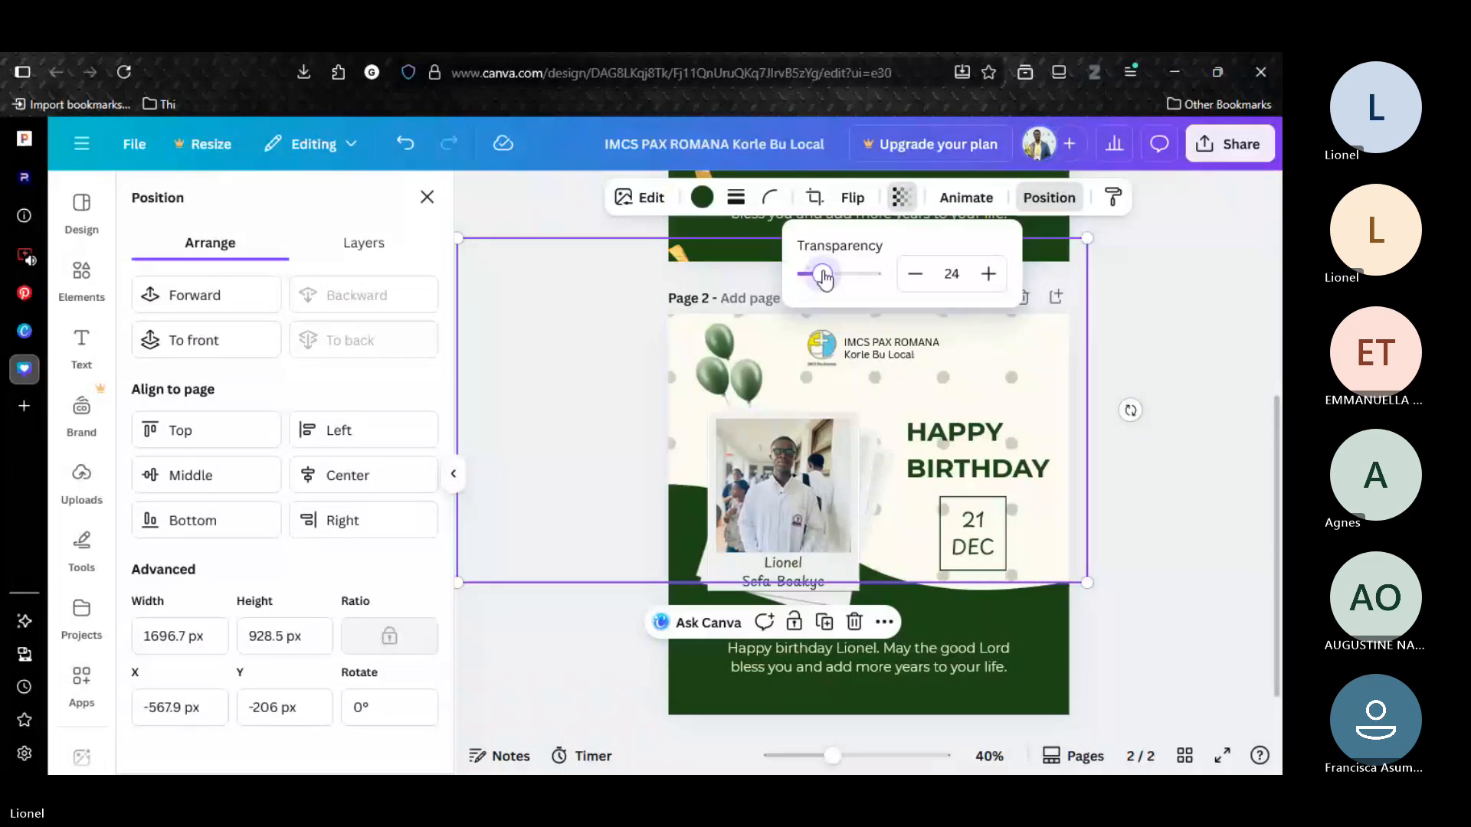
{"action": "left_click_drag", "start_coordinate": [824, 280], "coordinate": [818, 282]}
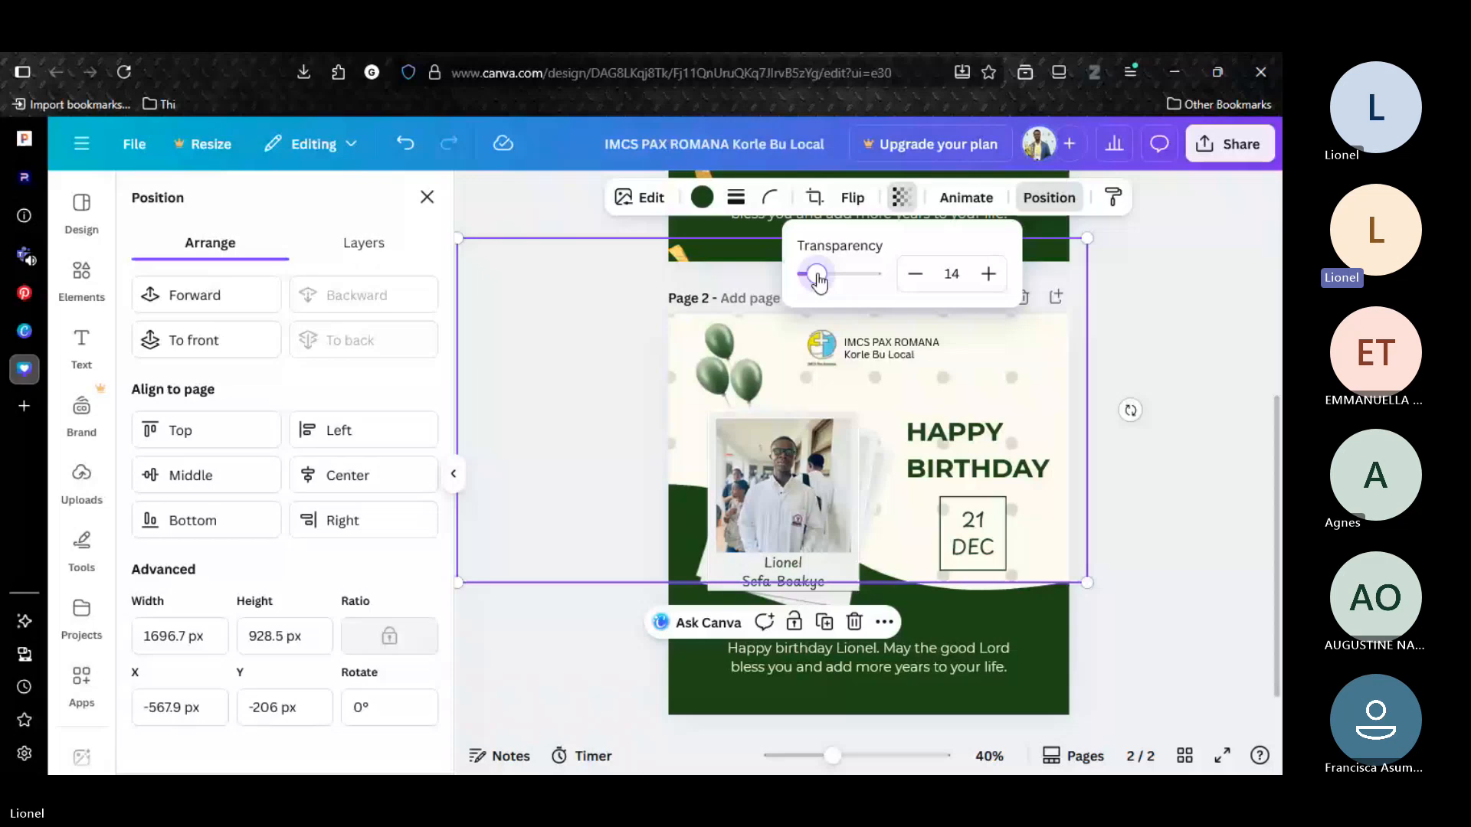
{"action": "left_click_drag", "start_coordinate": [818, 281], "coordinate": [813, 282]}
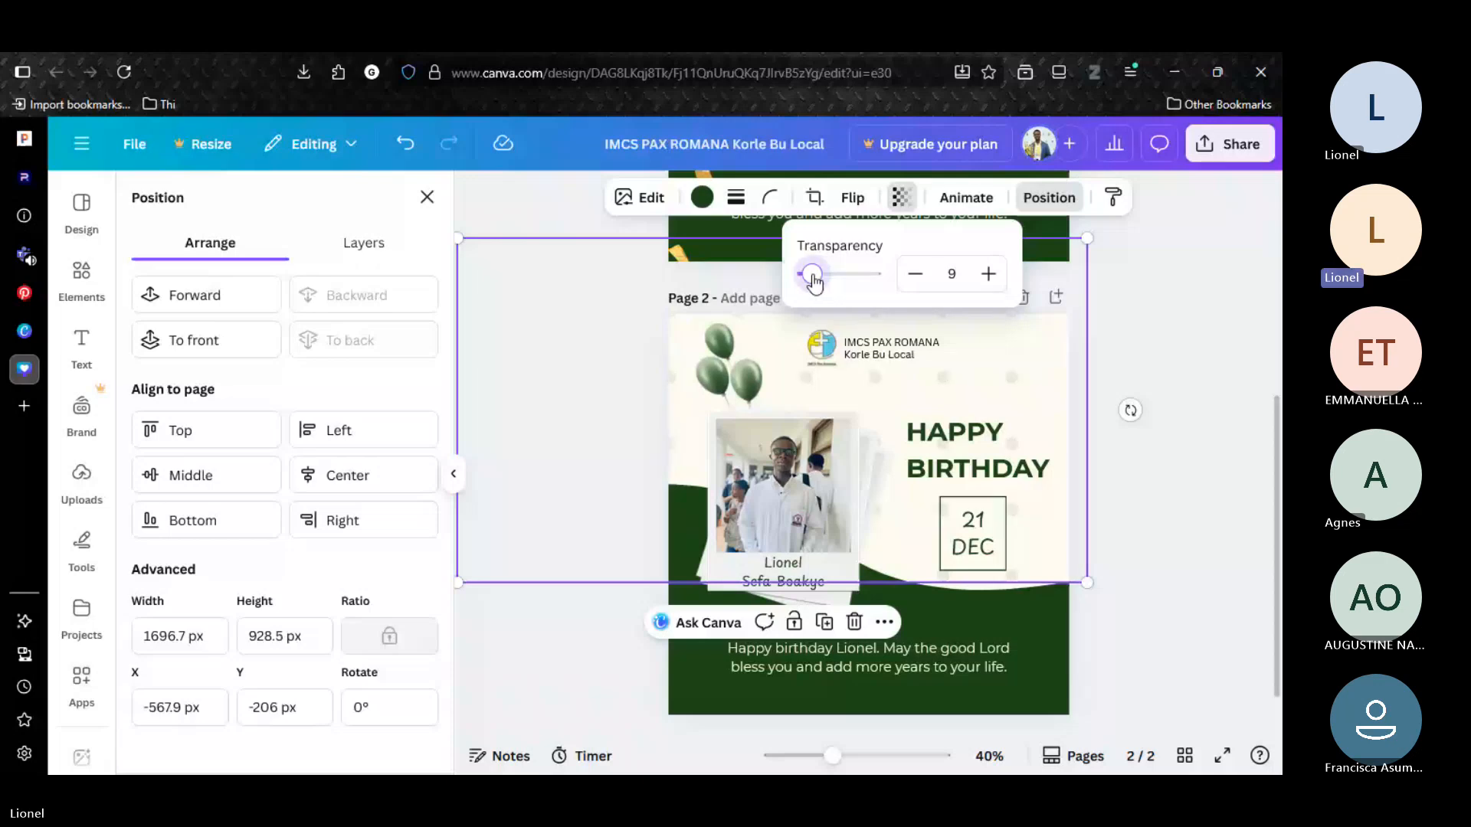
{"action": "left_click", "coordinate": [1196, 360]}
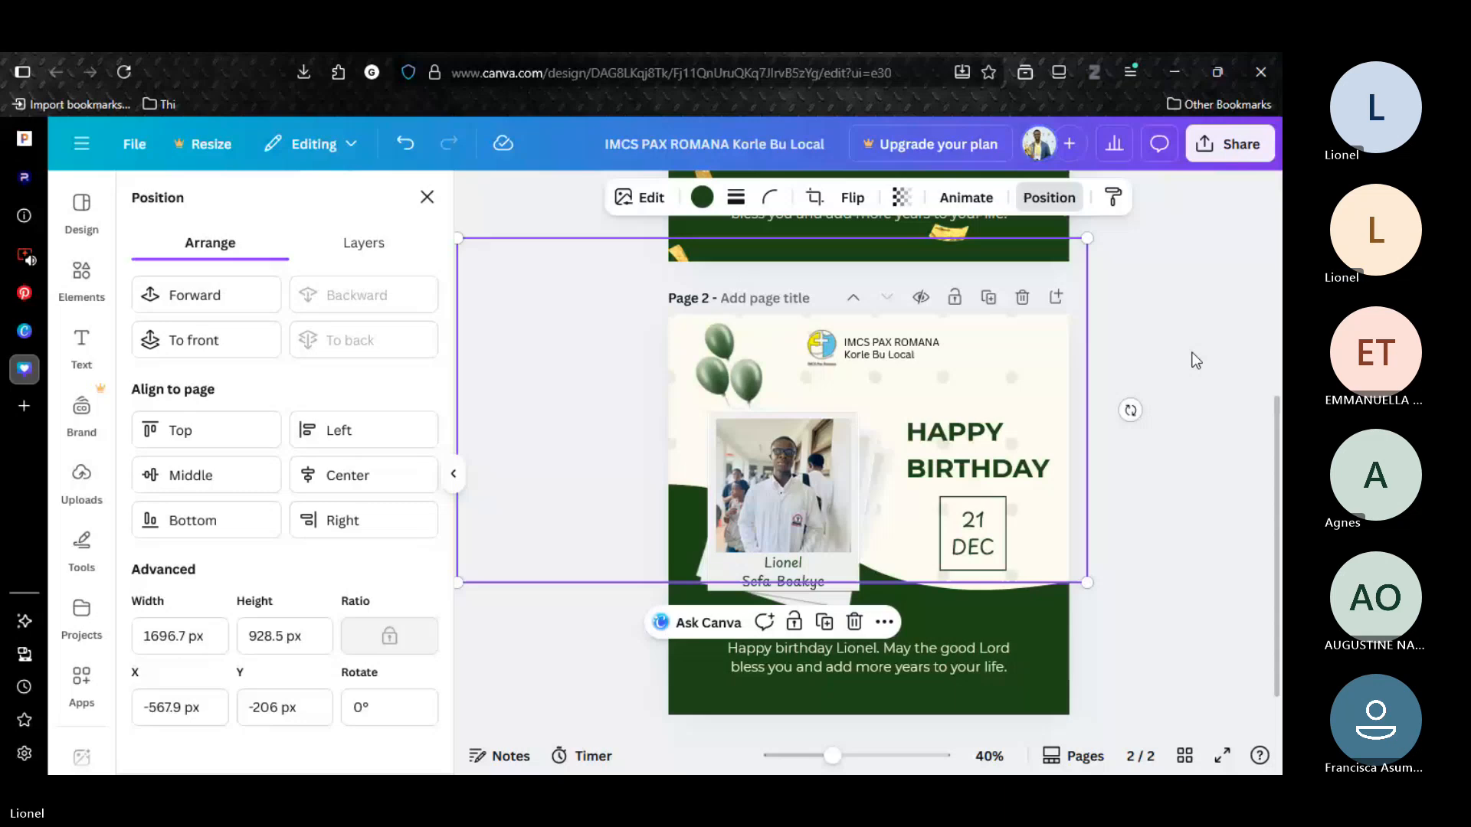
Shift the dot pattern on page 2 right and slightly down to about X -431 px, Y -191 px.
{"action": "left_click_drag", "start_coordinate": [680, 442], "coordinate": [722, 449]}
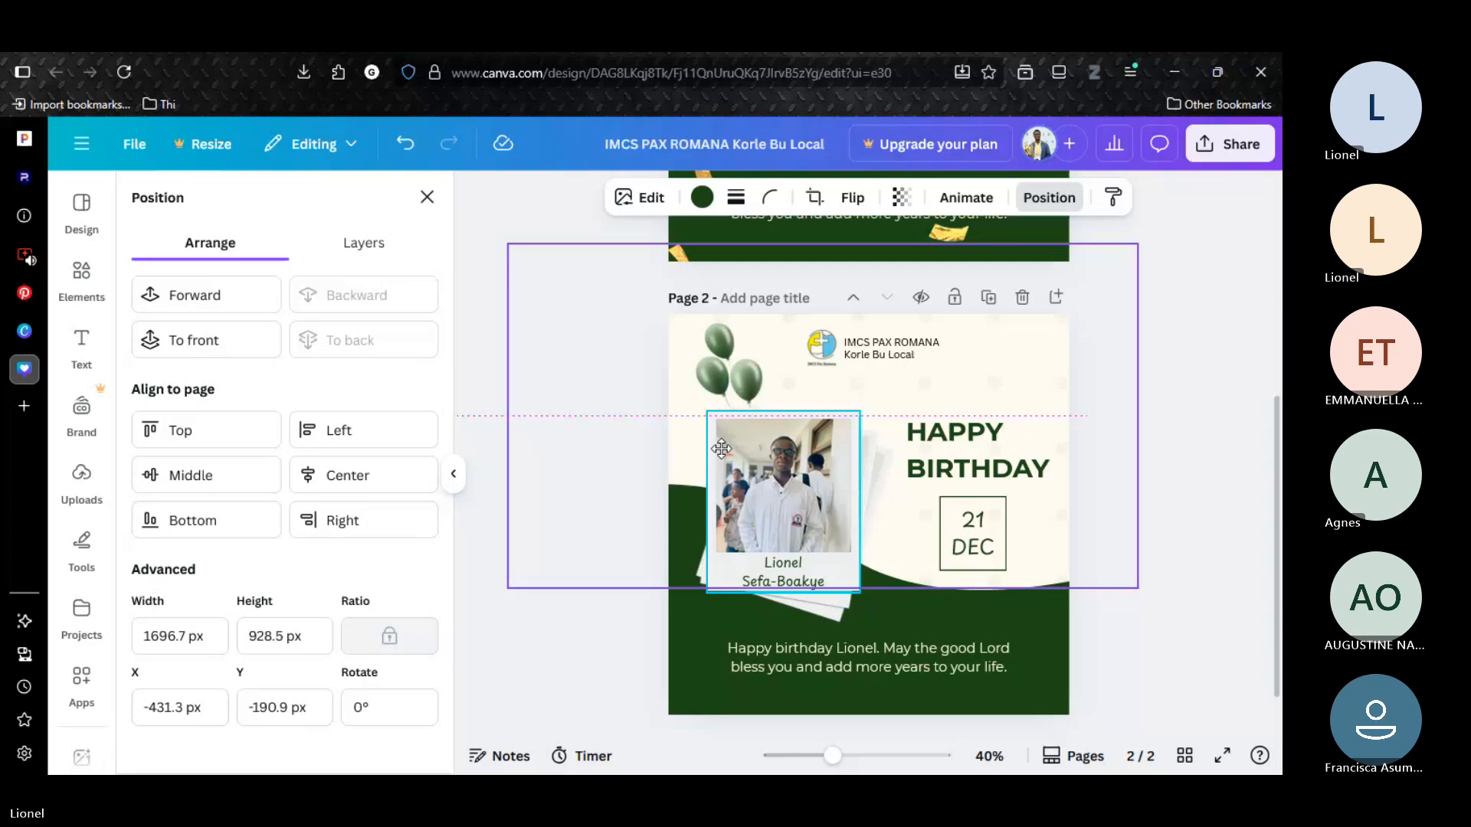
{"action": "left_click", "coordinate": [455, 380]}
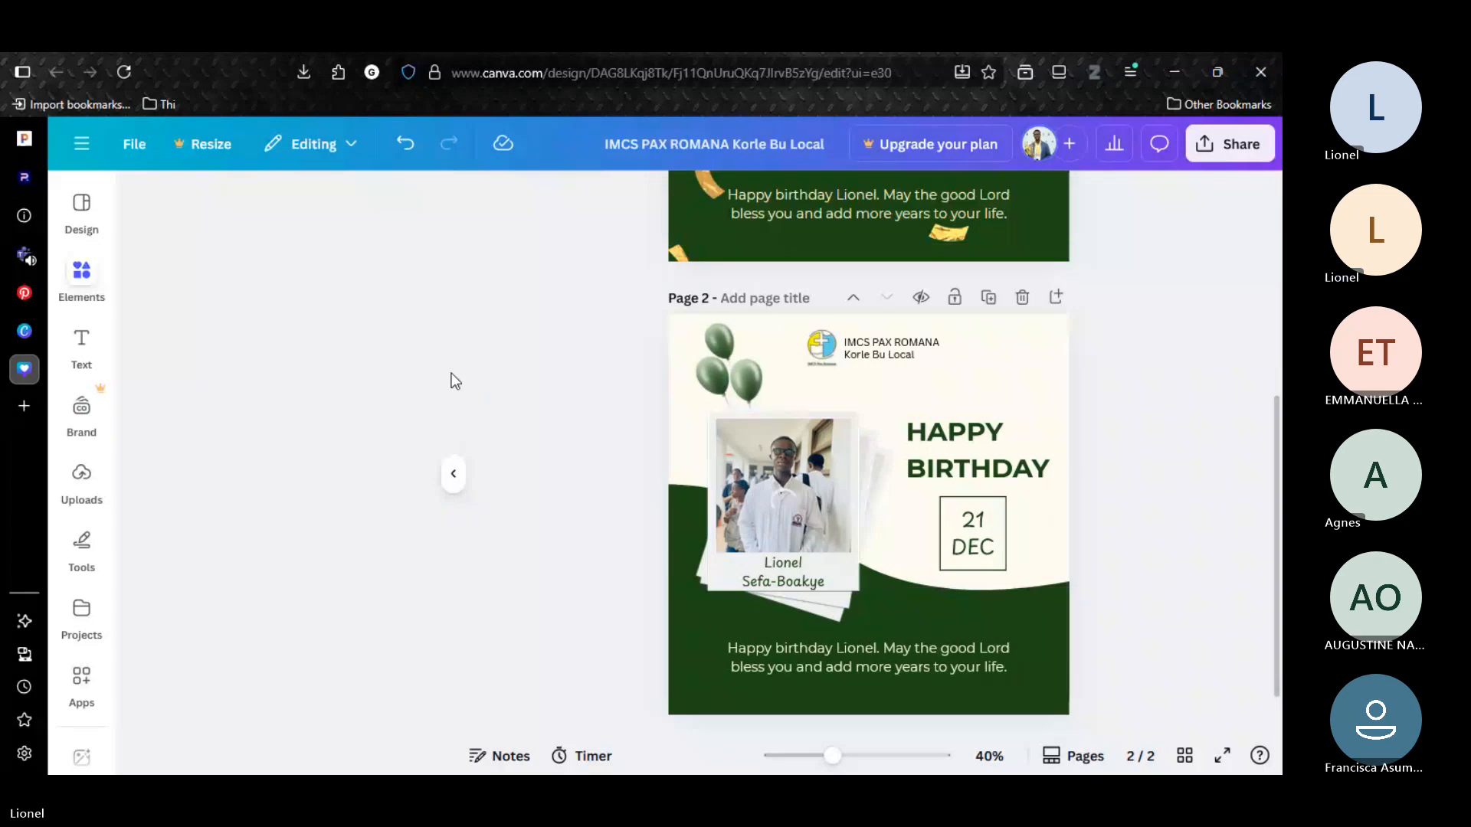
Try to add the recently used black dot grid over the photo on page 2.
{"action": "left_click", "coordinate": [410, 209]}
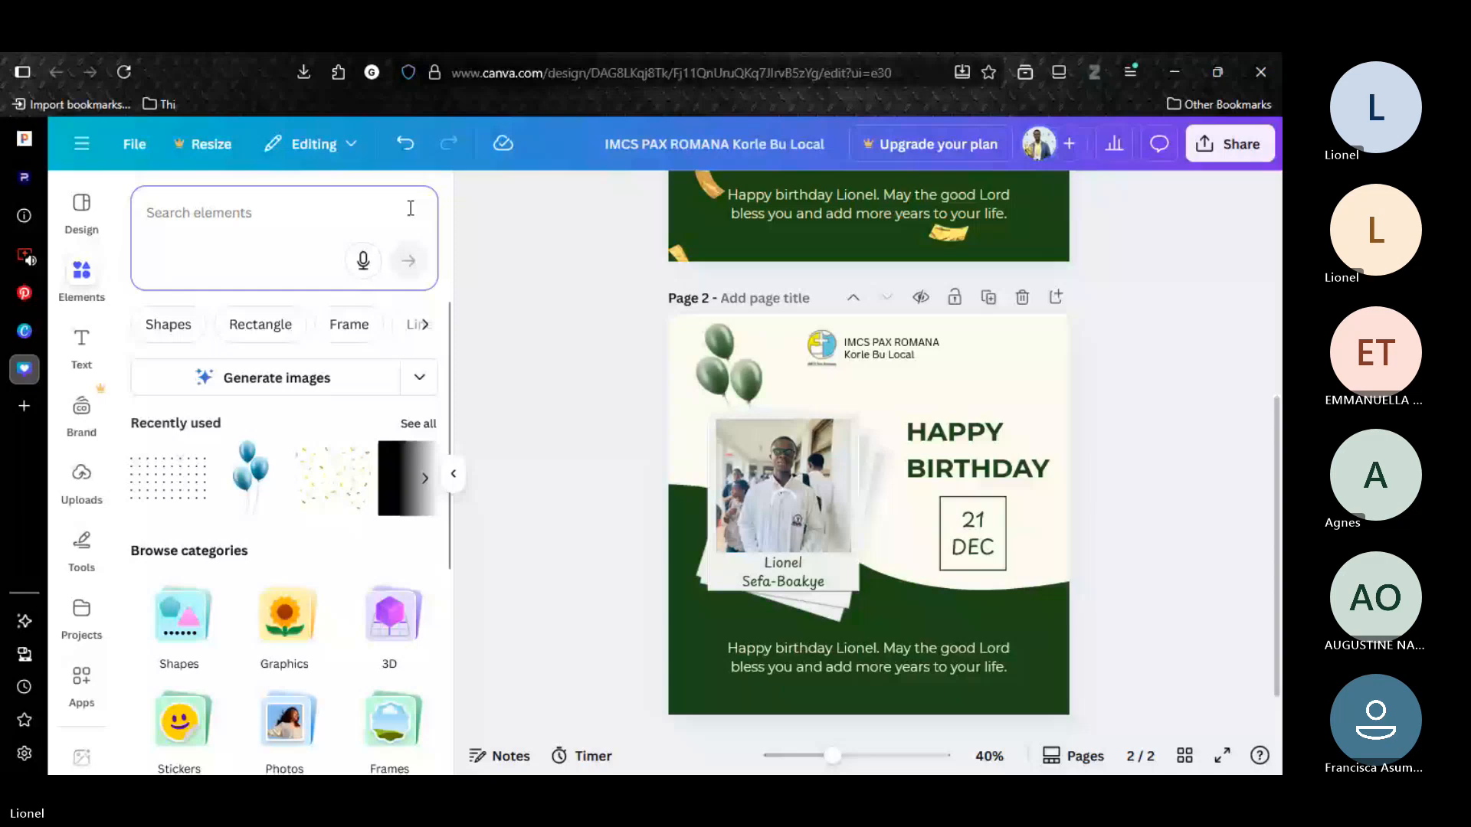
{"action": "left_click_drag", "start_coordinate": [168, 478], "coordinate": [796, 491]}
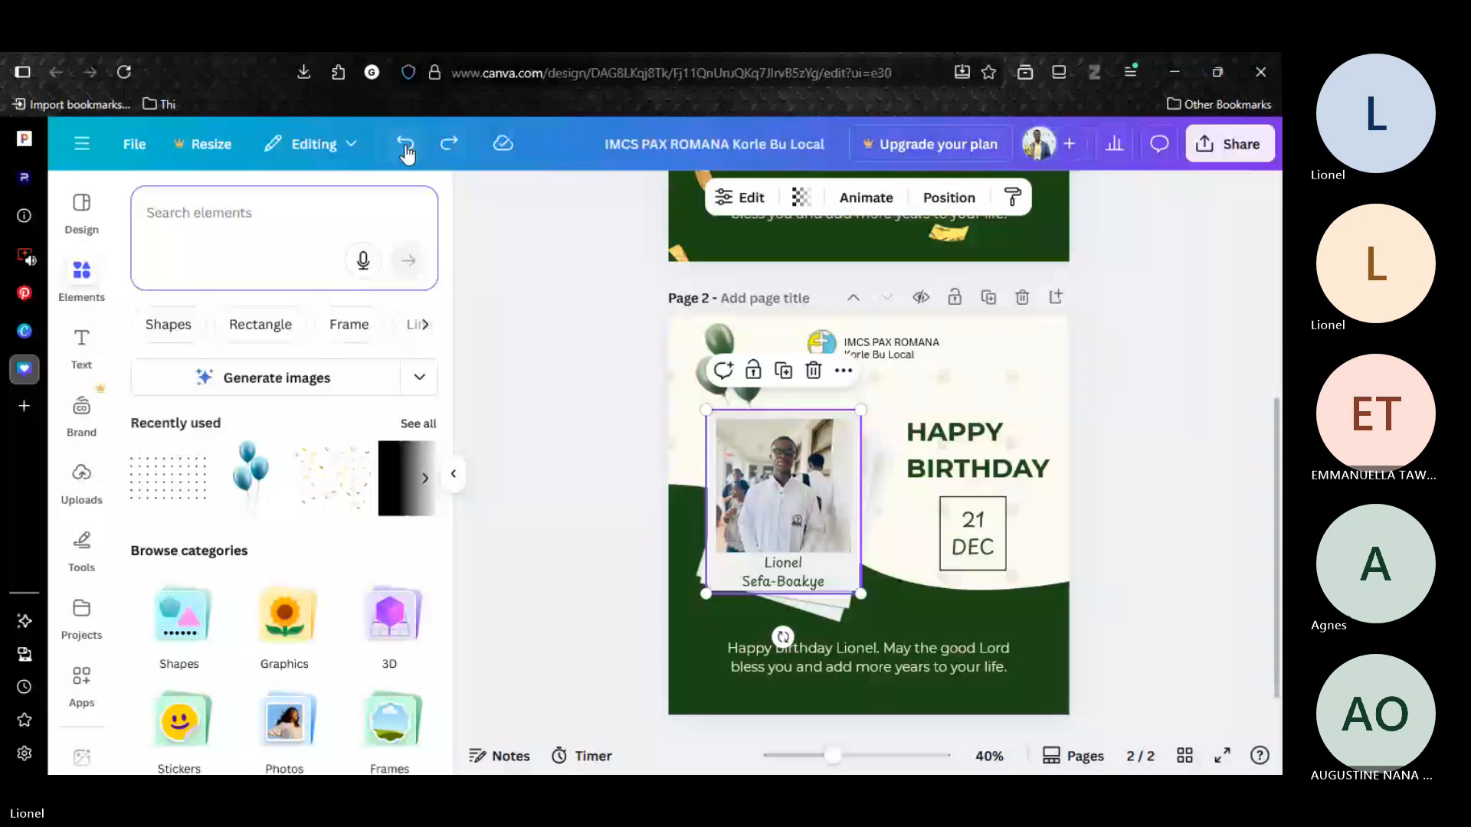
Download pages 1–2 of the design as PNG at size 1 (1,080 × 1,080 px).
{"action": "mouse_move", "coordinate": [1281, 548]}
{"action": "left_mouse_down"}
{"action": "mouse_move", "coordinate": [1282, 380]}
{"action": "mouse_move", "coordinate": [1264, 555]}
{"action": "left_mouse_up"}
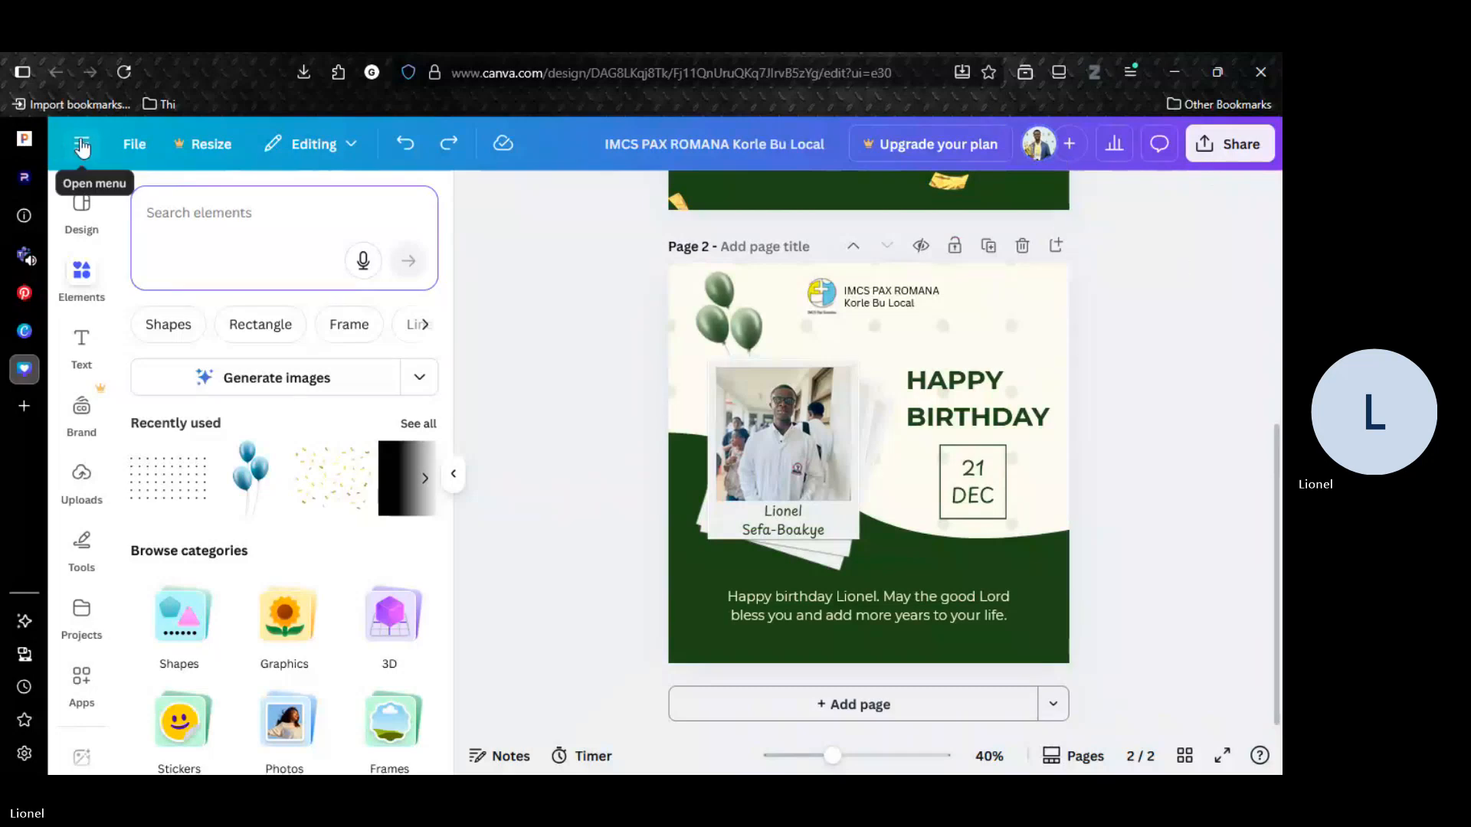
{"action": "left_click", "coordinate": [132, 152]}
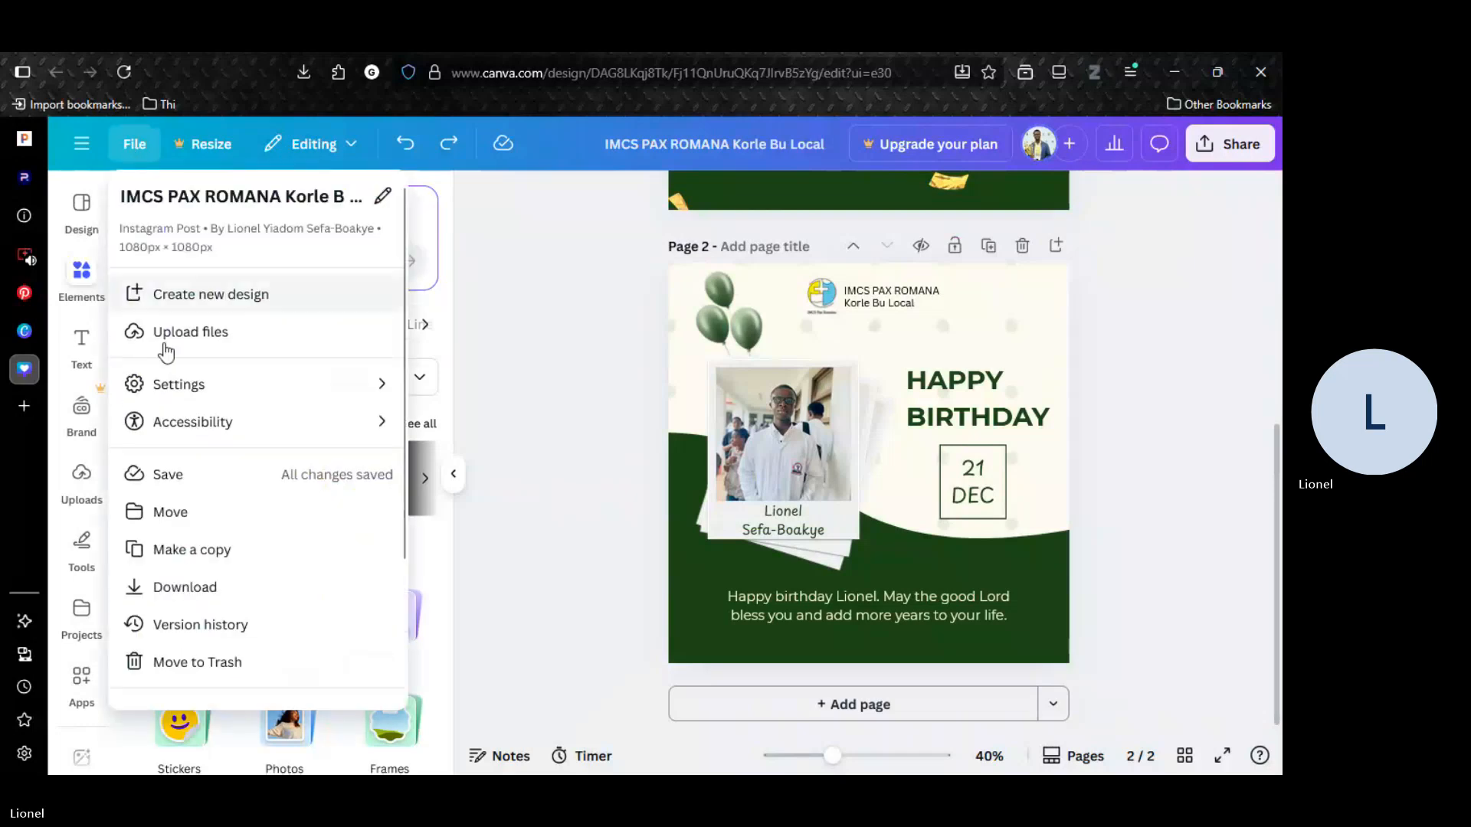
{"action": "left_click", "coordinate": [181, 587]}
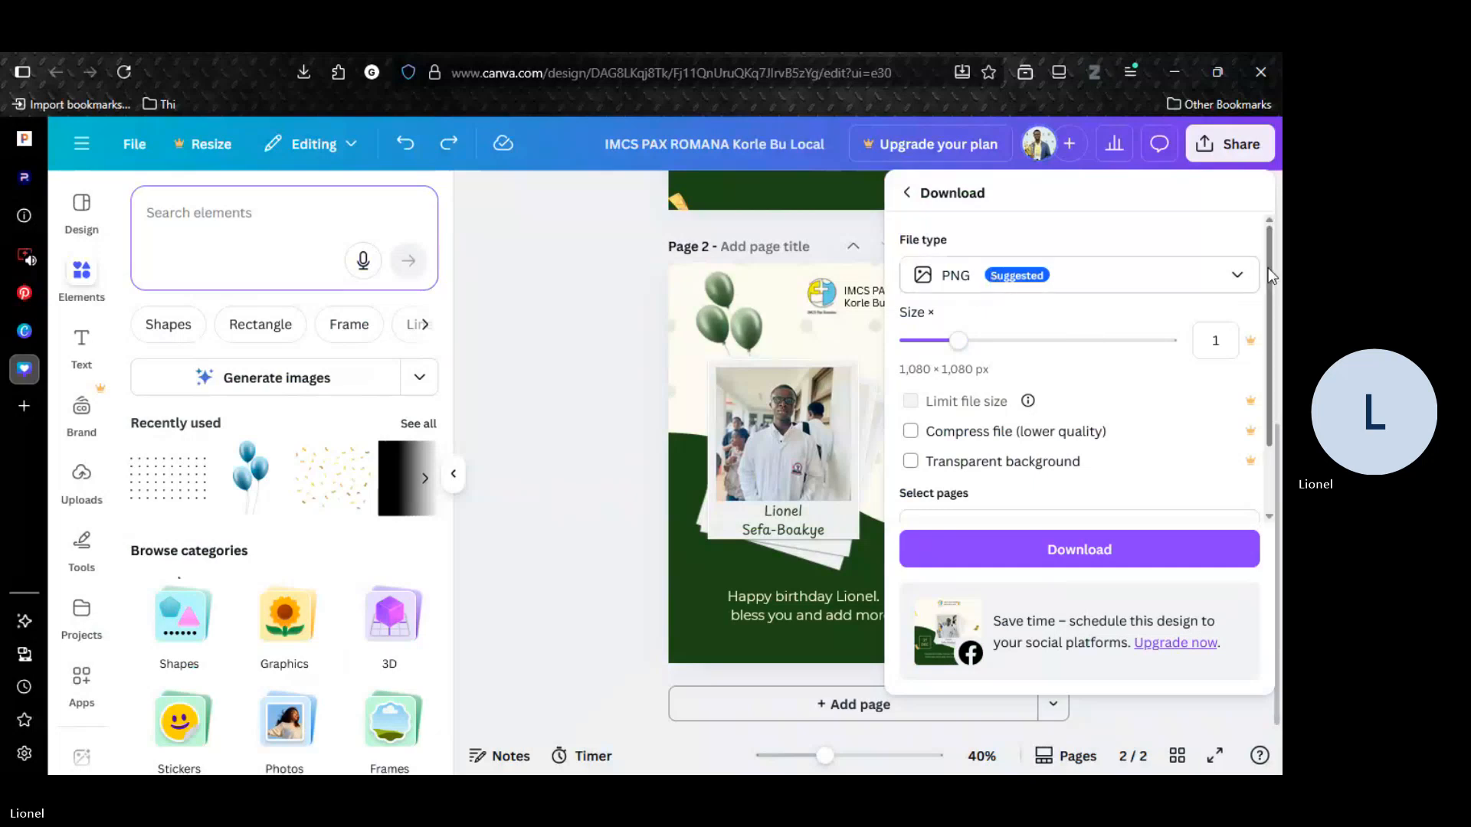
{"action": "scroll", "coordinate": [1268, 342], "scroll_direction": "down", "scroll_amount": 1}
{"action": "scroll", "coordinate": [1267, 342], "scroll_direction": "down", "scroll_amount": 1}
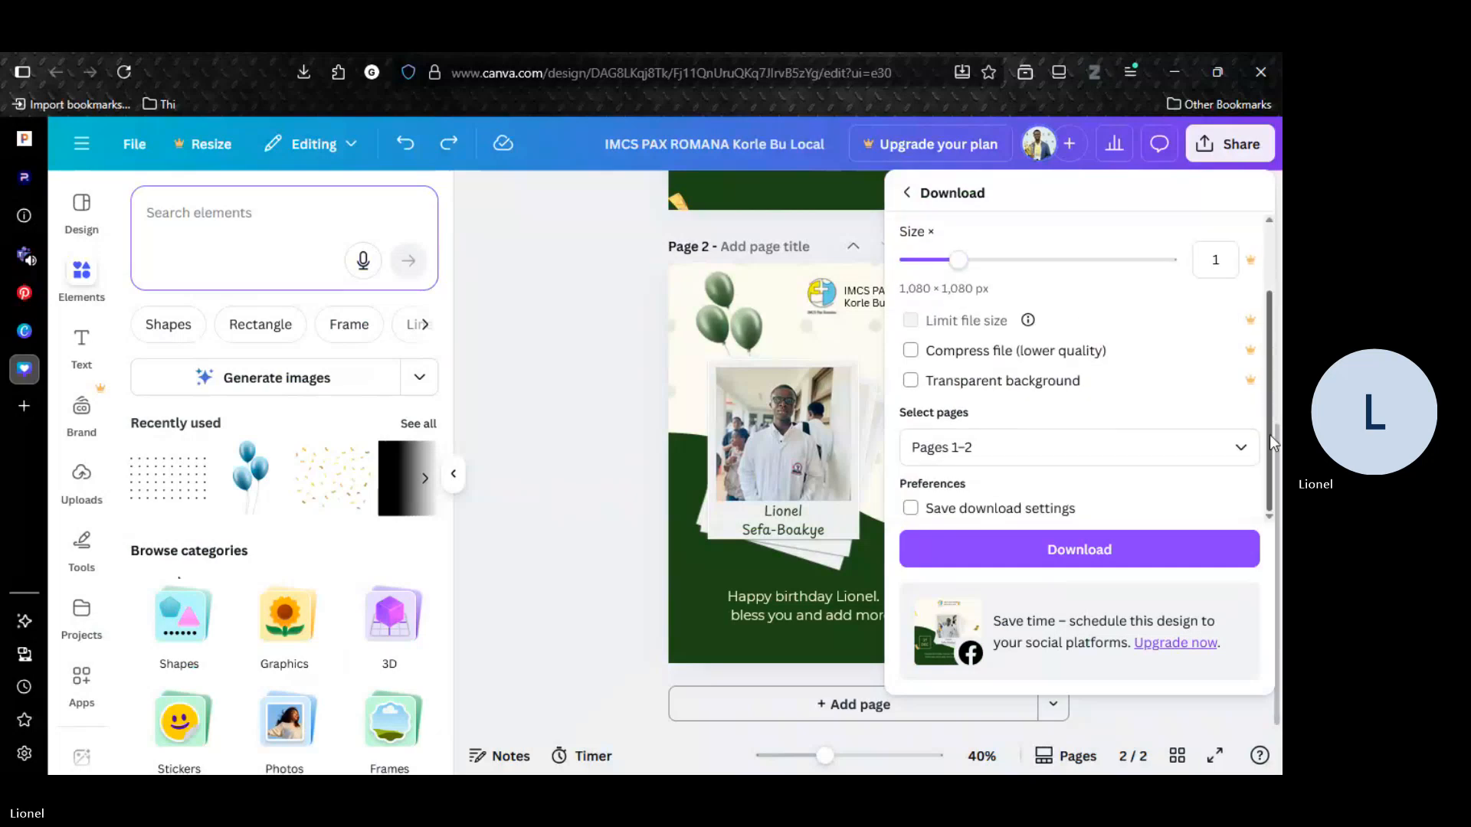
{"action": "left_click", "coordinate": [995, 452]}
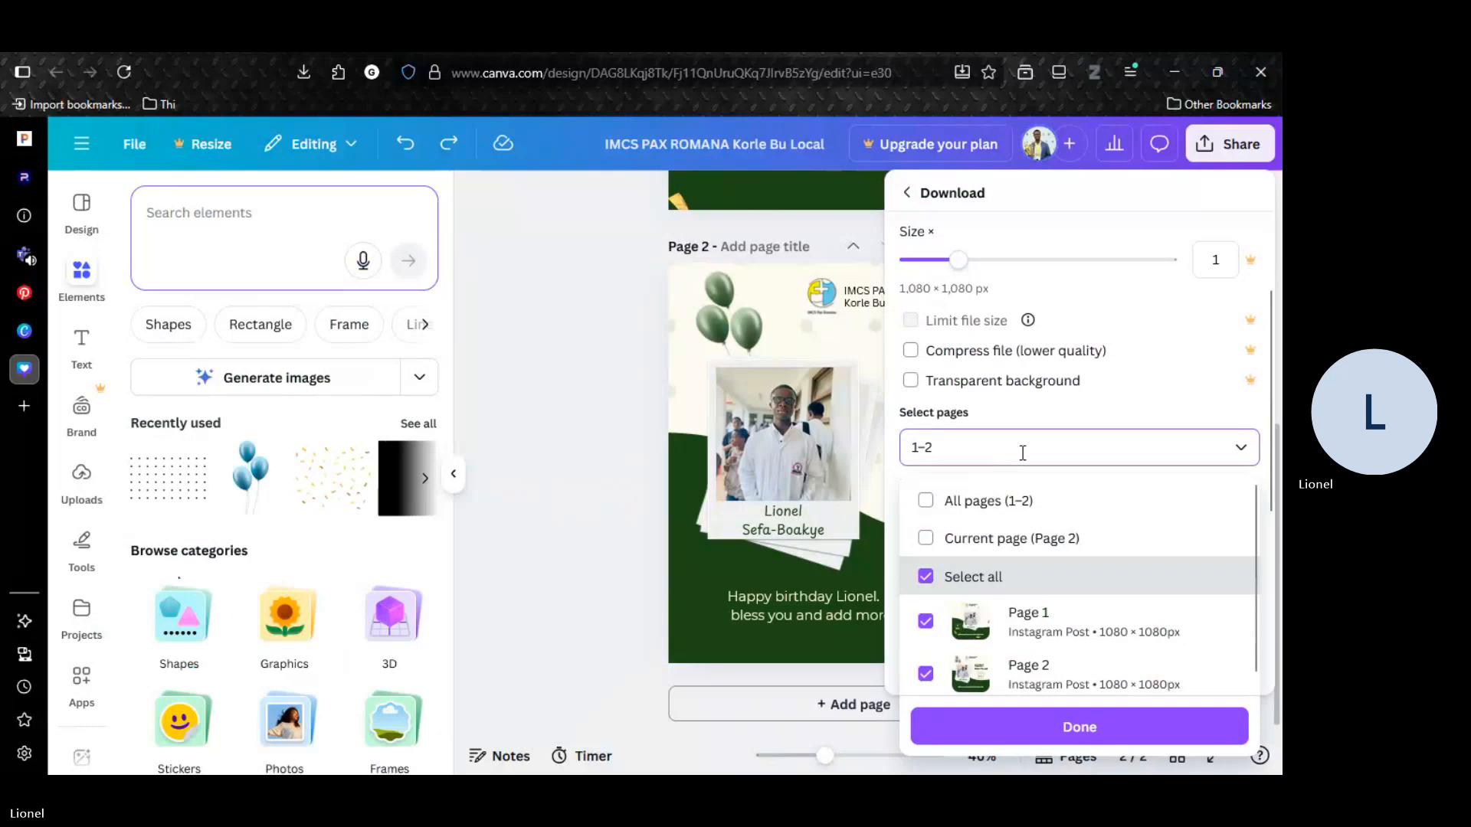
{"action": "left_click", "coordinate": [1066, 734]}
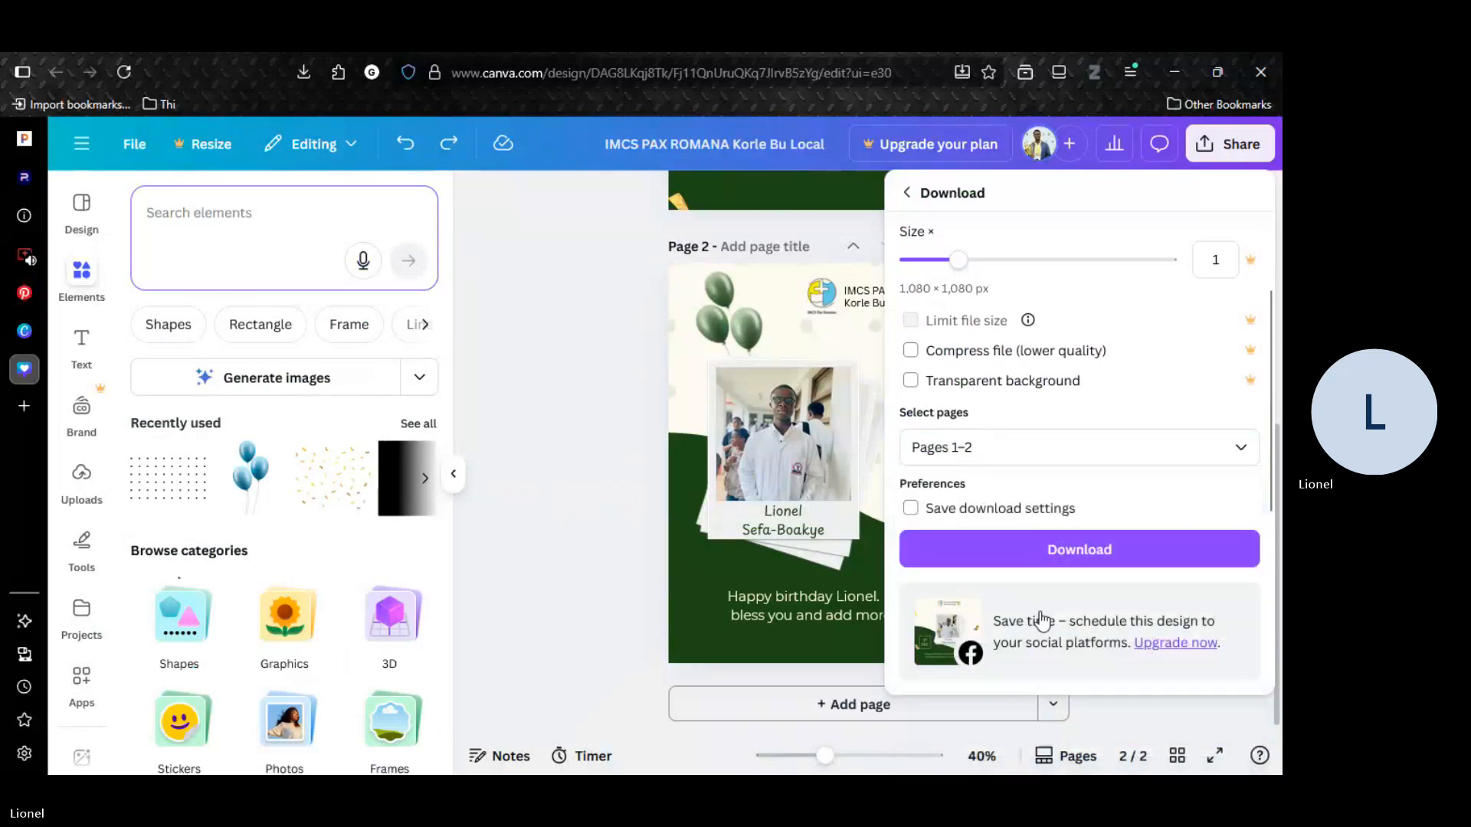
{"action": "left_click", "coordinate": [1042, 552]}
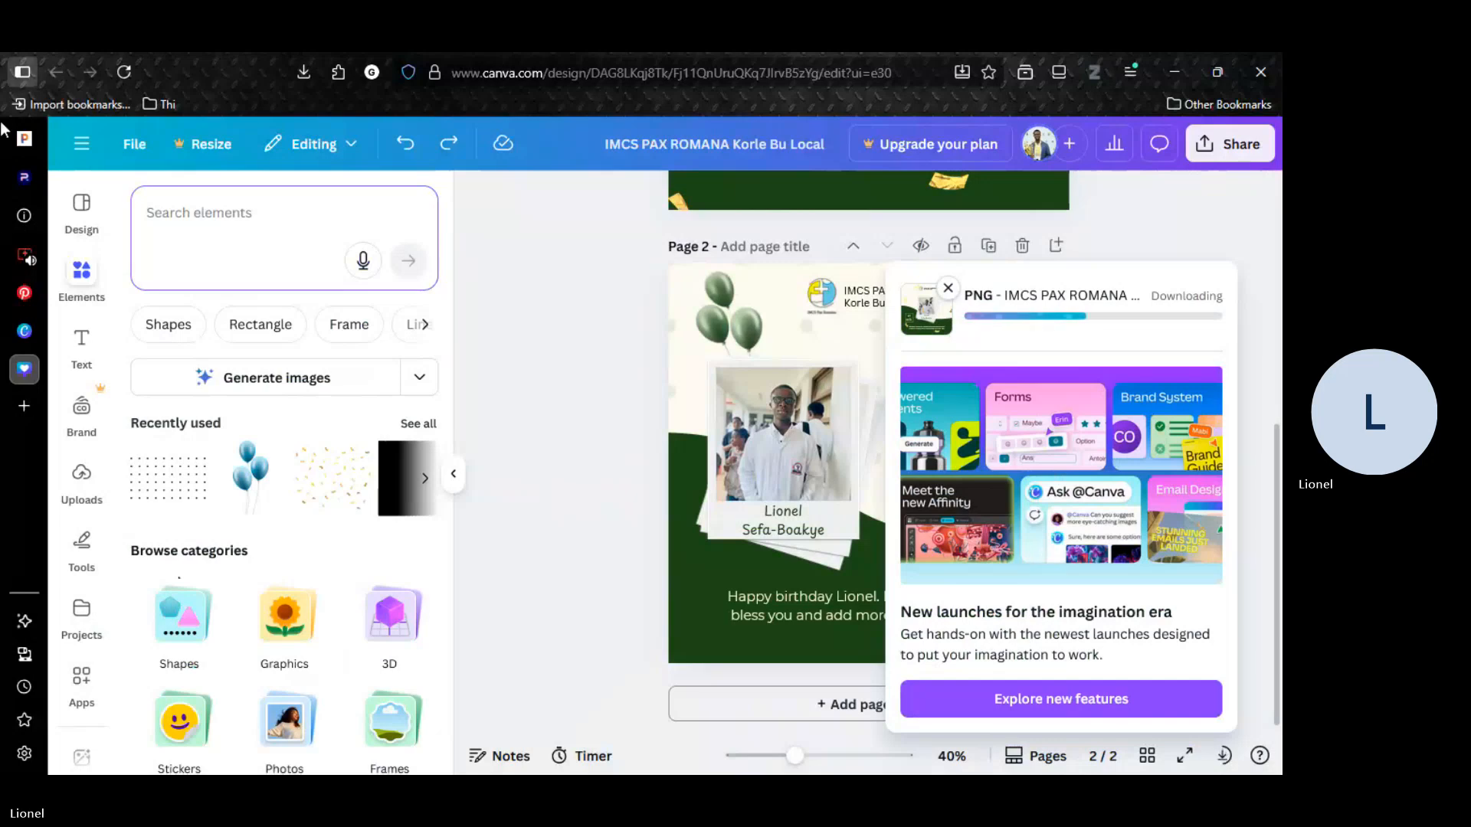
Switch to the Microsoft Teams meeting and stop sharing the screen.
{"action": "left_click", "coordinate": [37, 246]}
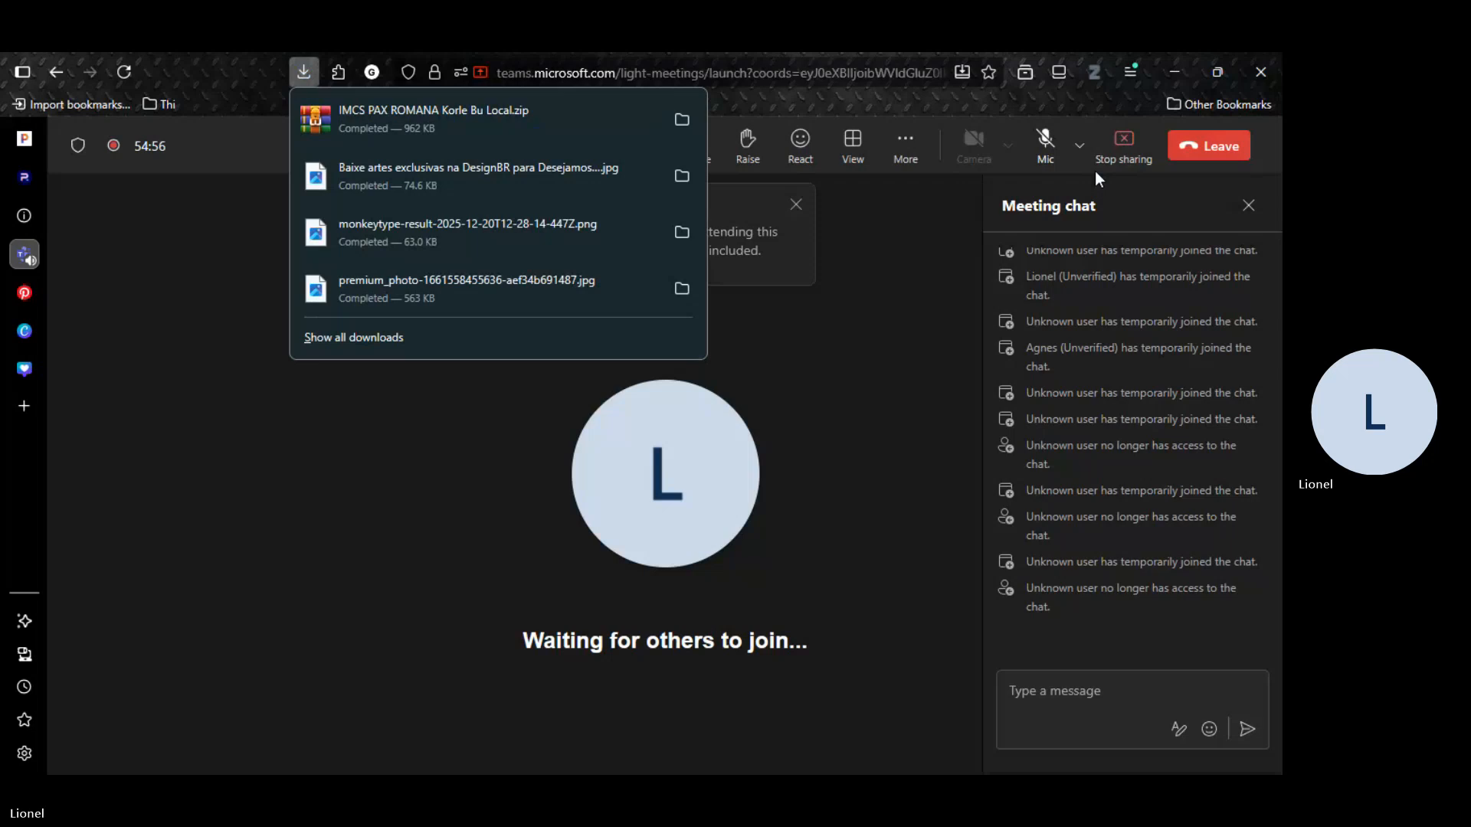
{"action": "left_click", "coordinate": [1130, 155]}
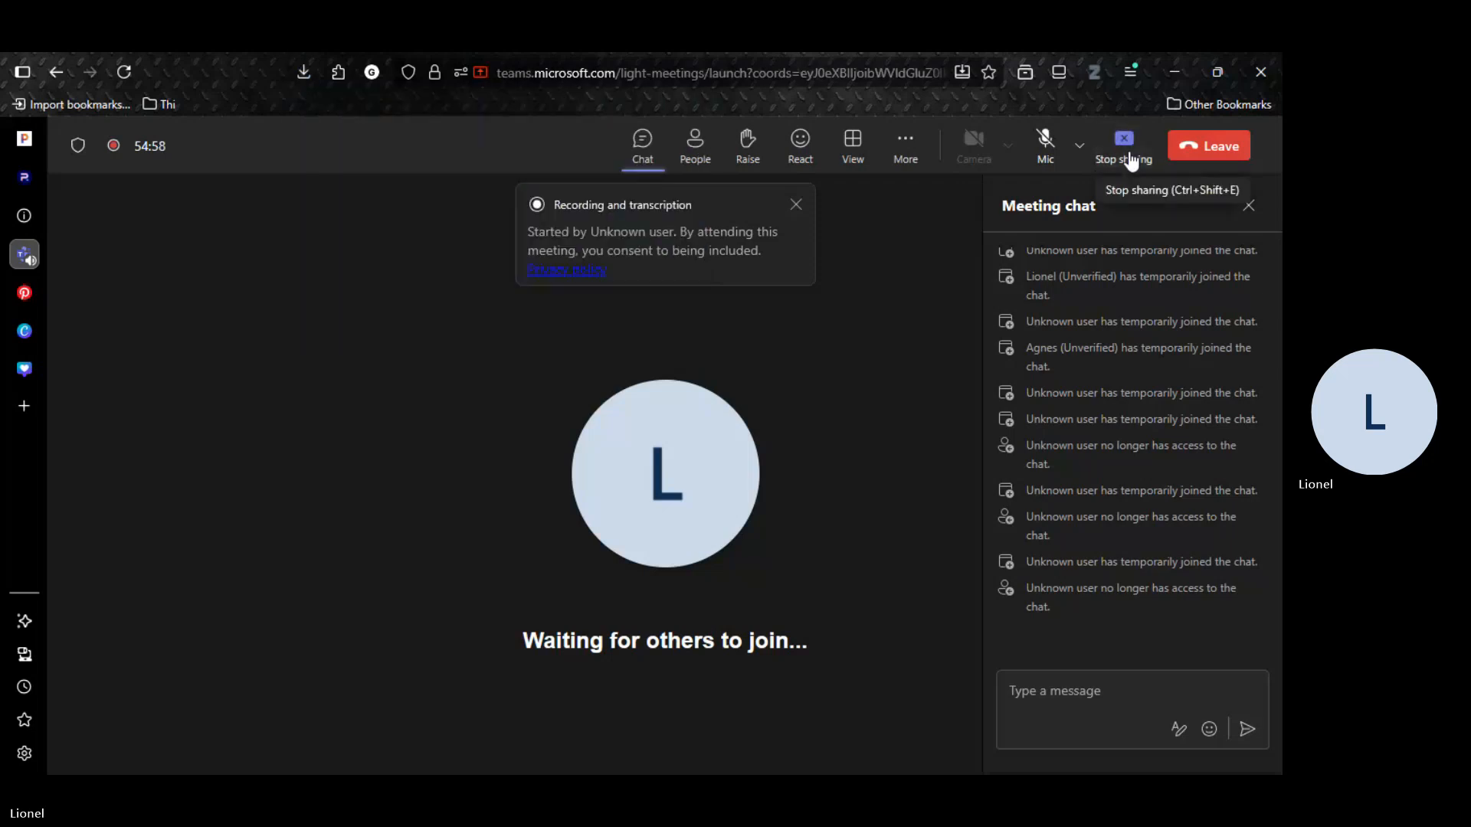